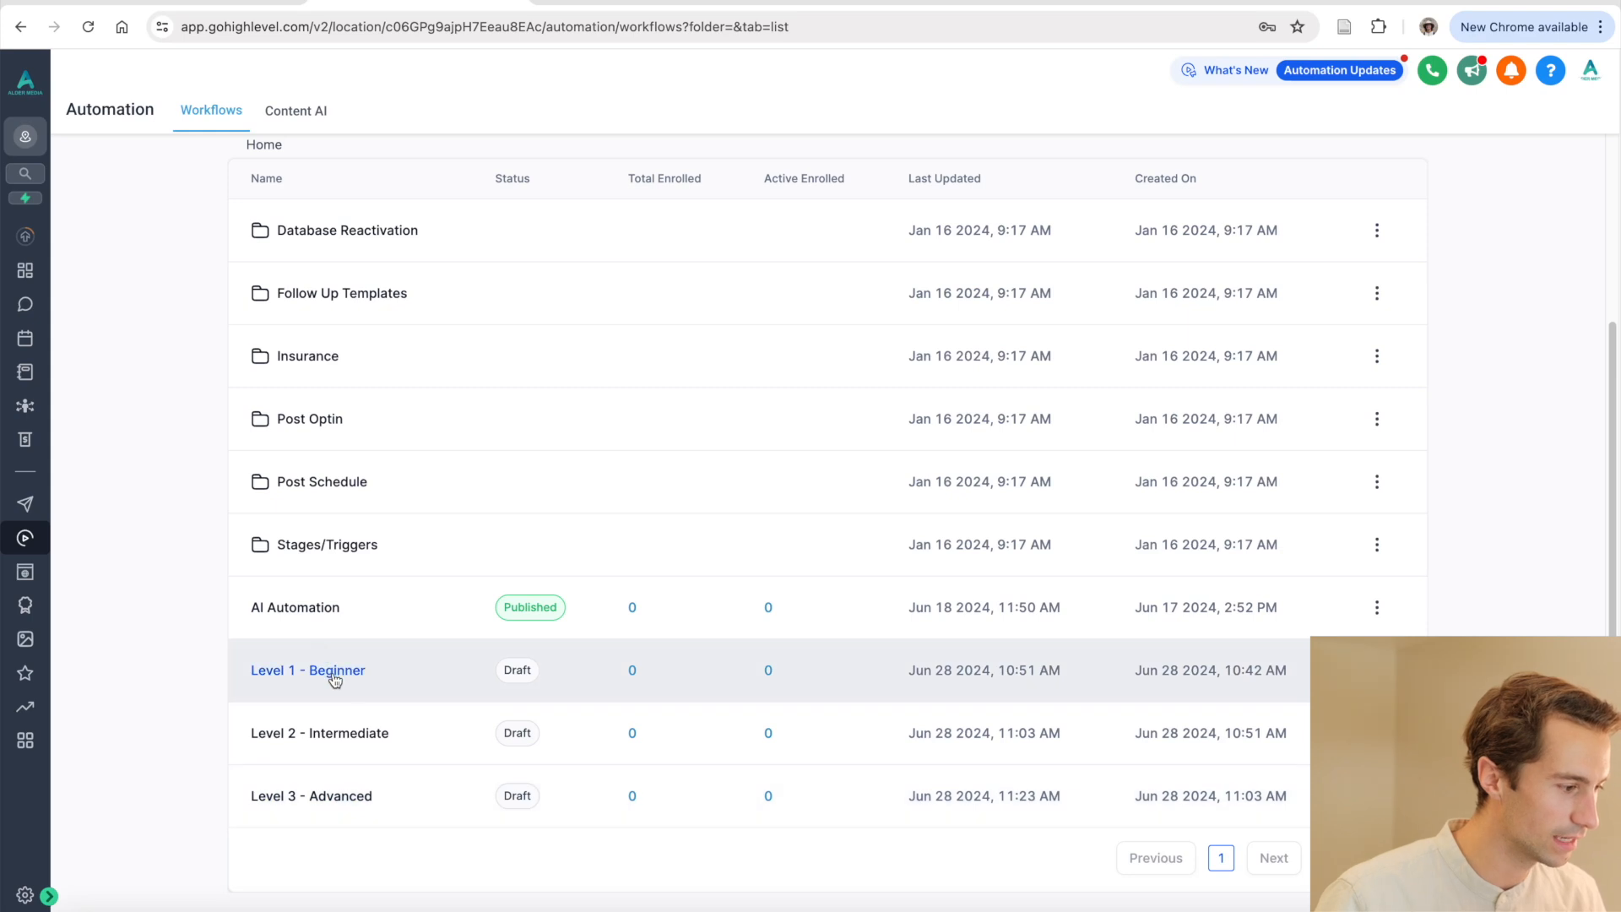
Open the Level 1 - Beginner workflow and browse the Actions list without adding a step
left_click(336, 672)
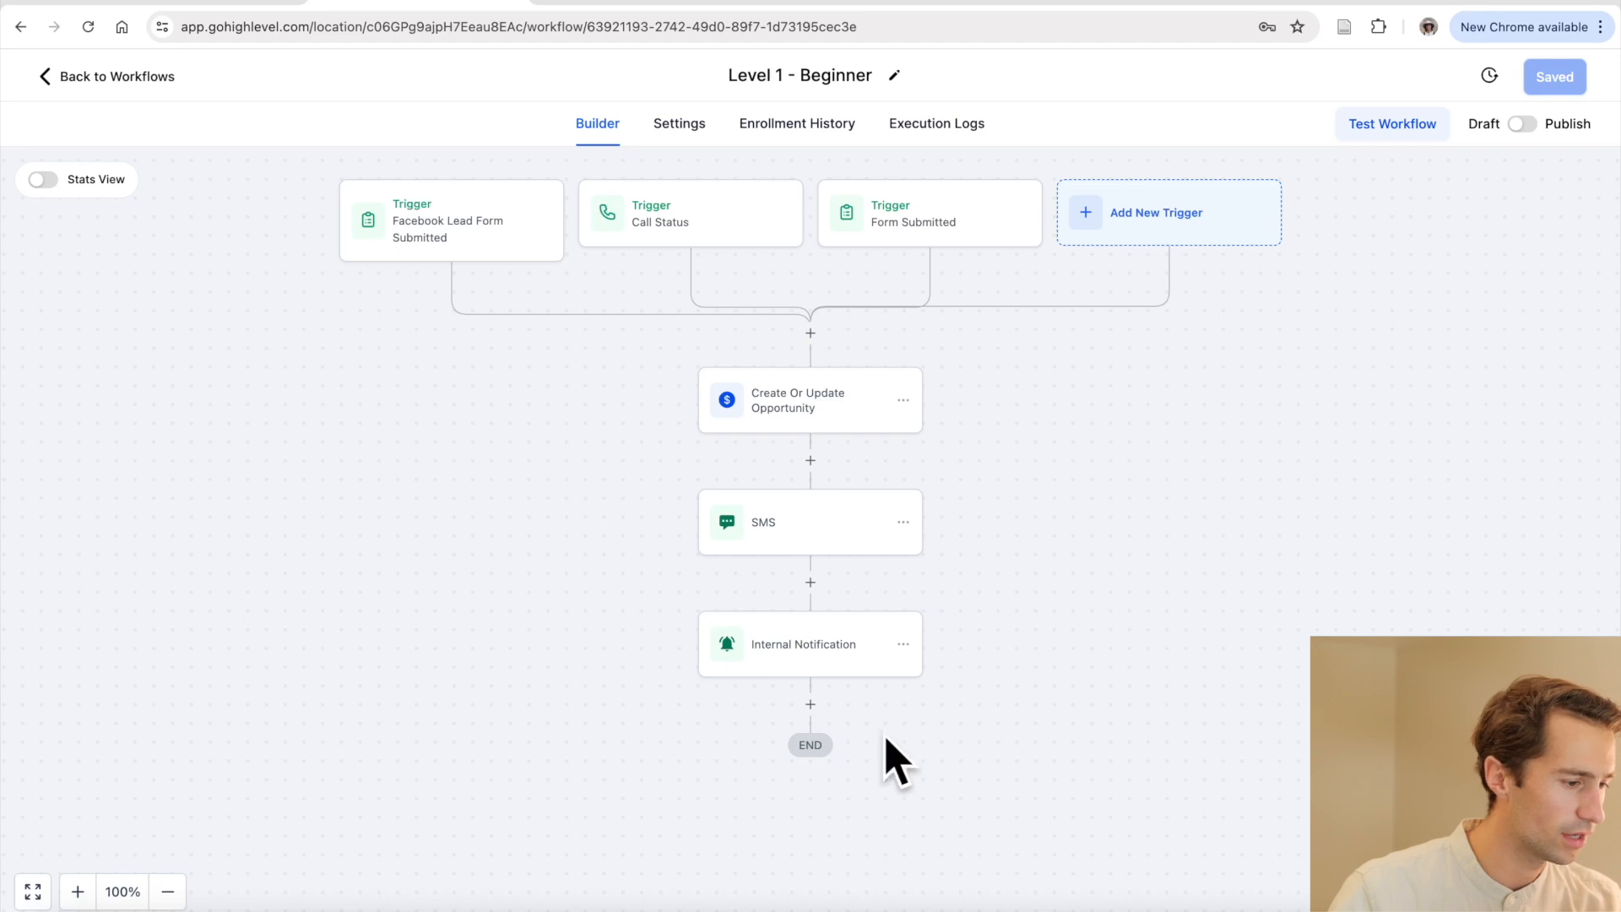
left_click(812, 709)
scroll(1241, 463, "down", 3)
scroll(1252, 458, "down", 20)
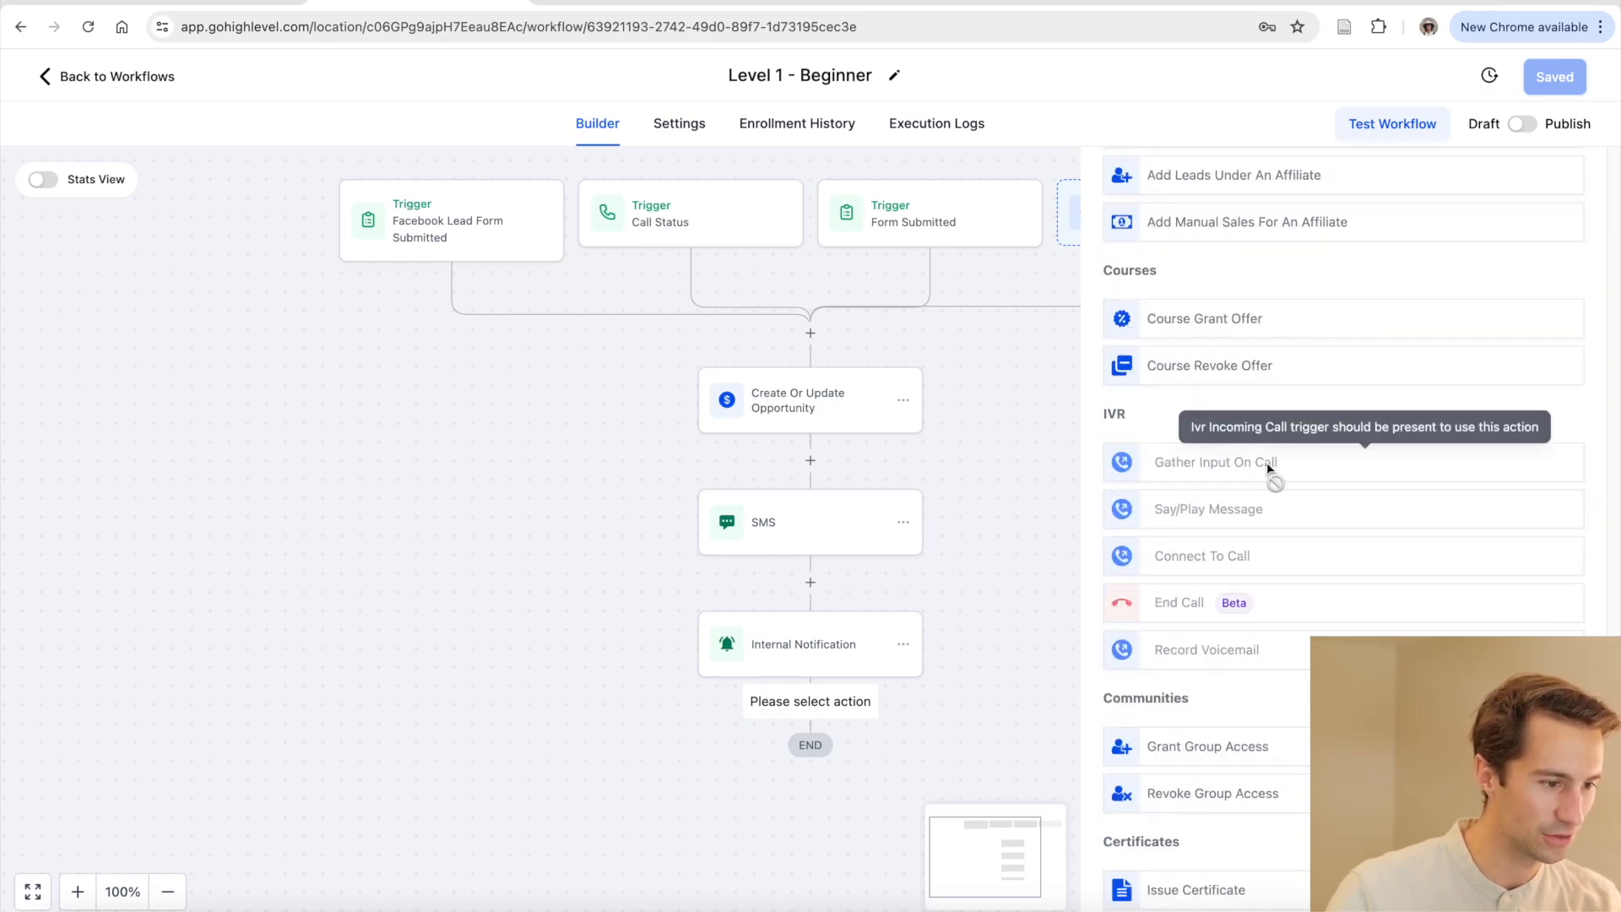
scroll(1262, 465, "up", 20)
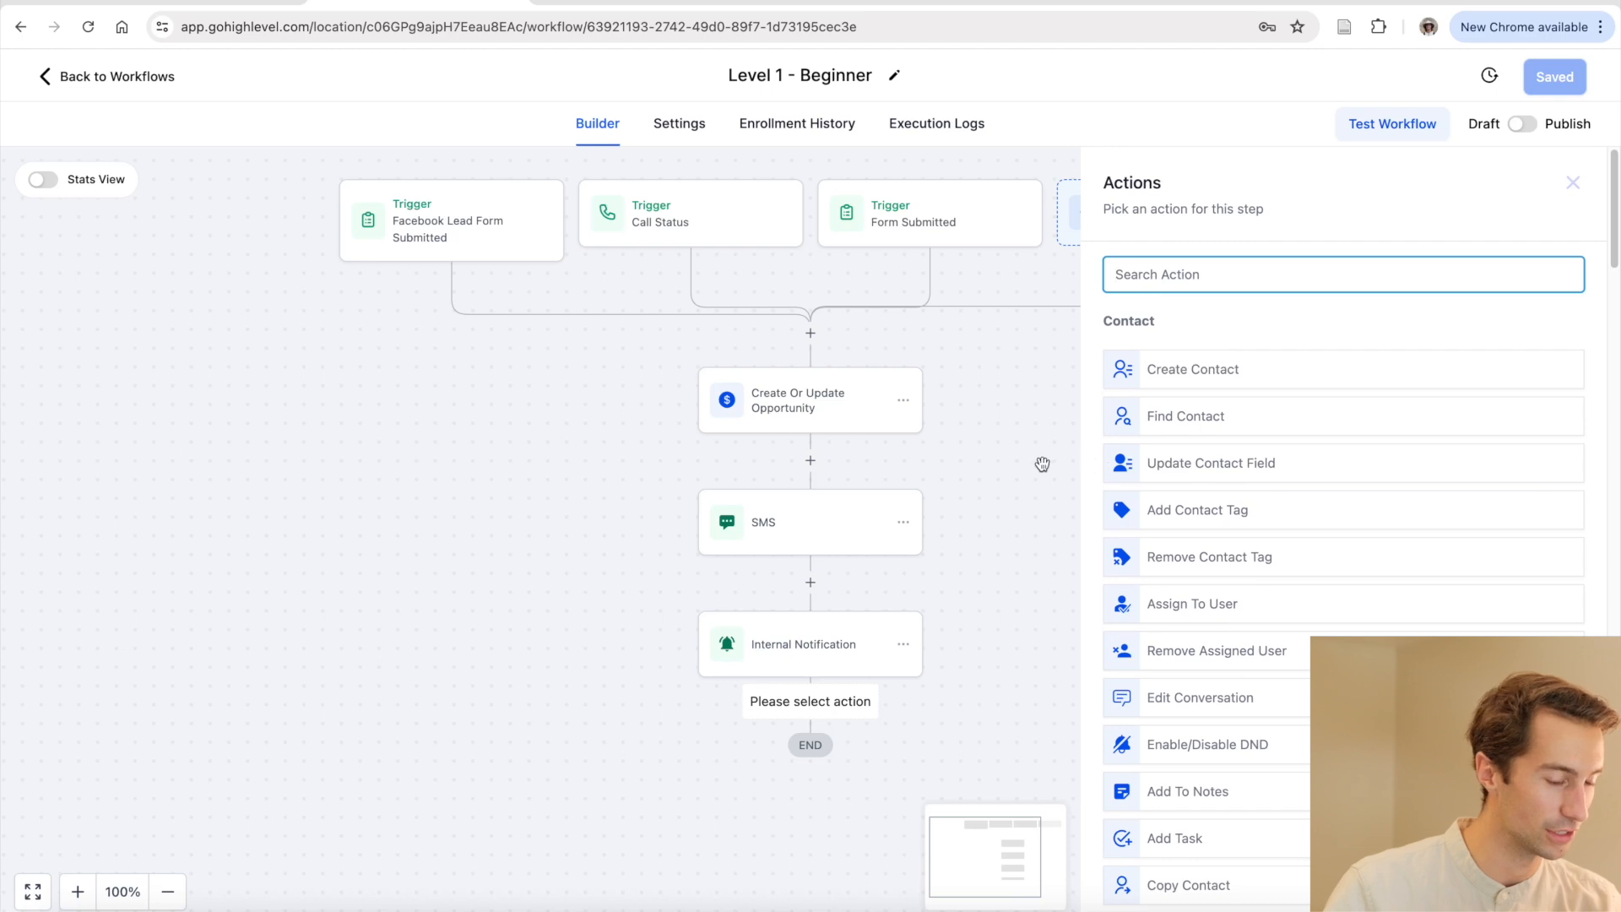
left_click(1056, 544)
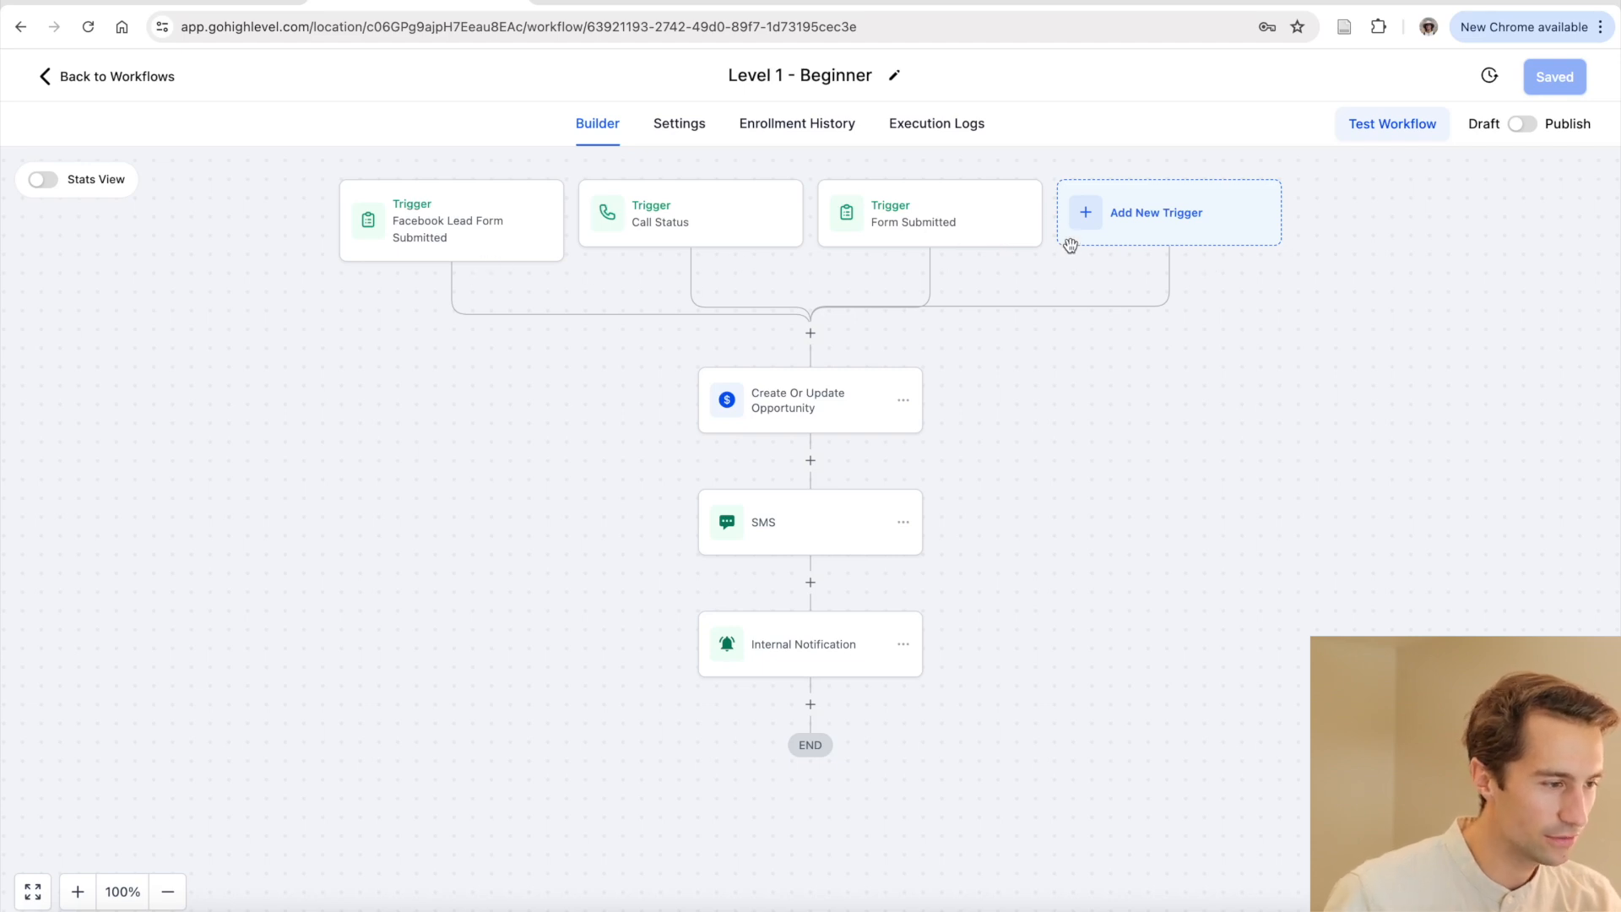
left_click(505, 228)
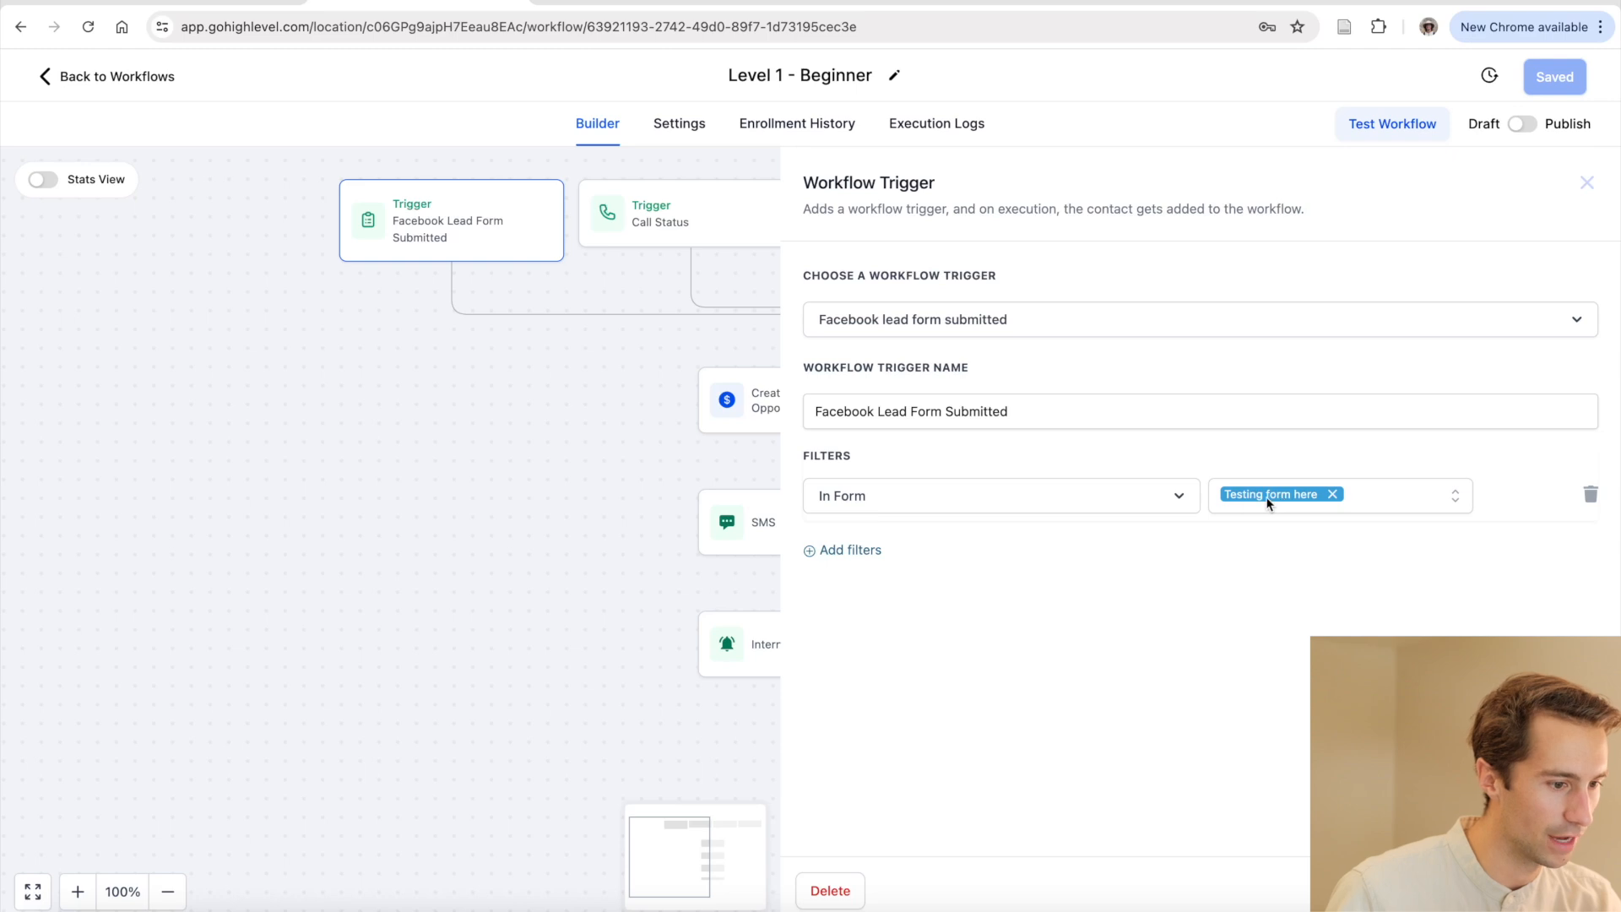
key("Escape")
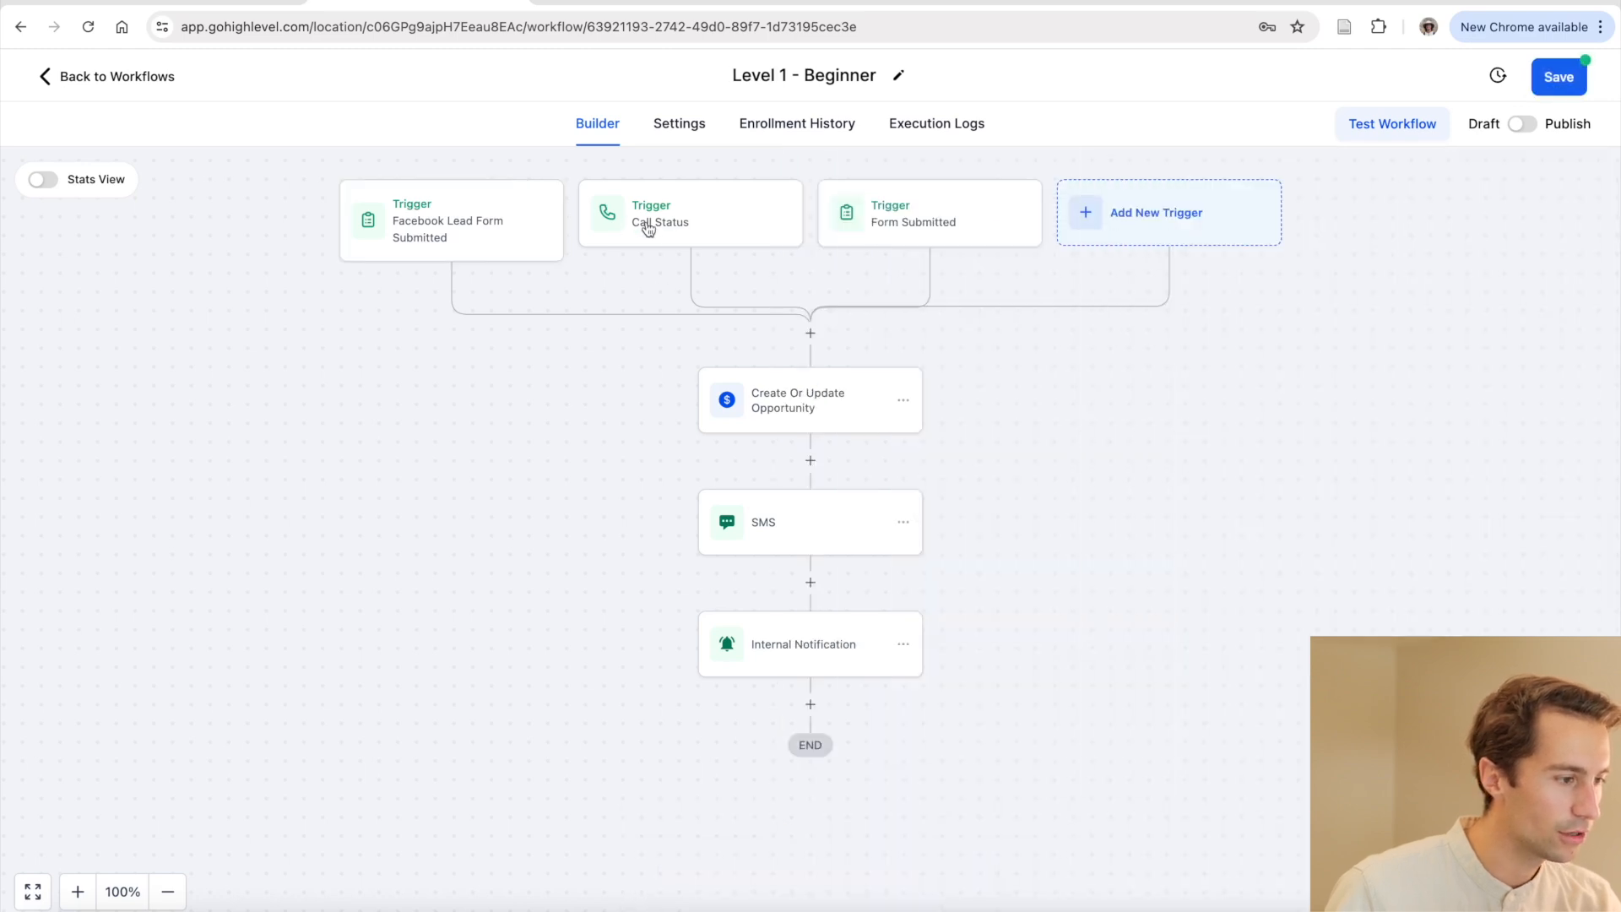
left_click(692, 231)
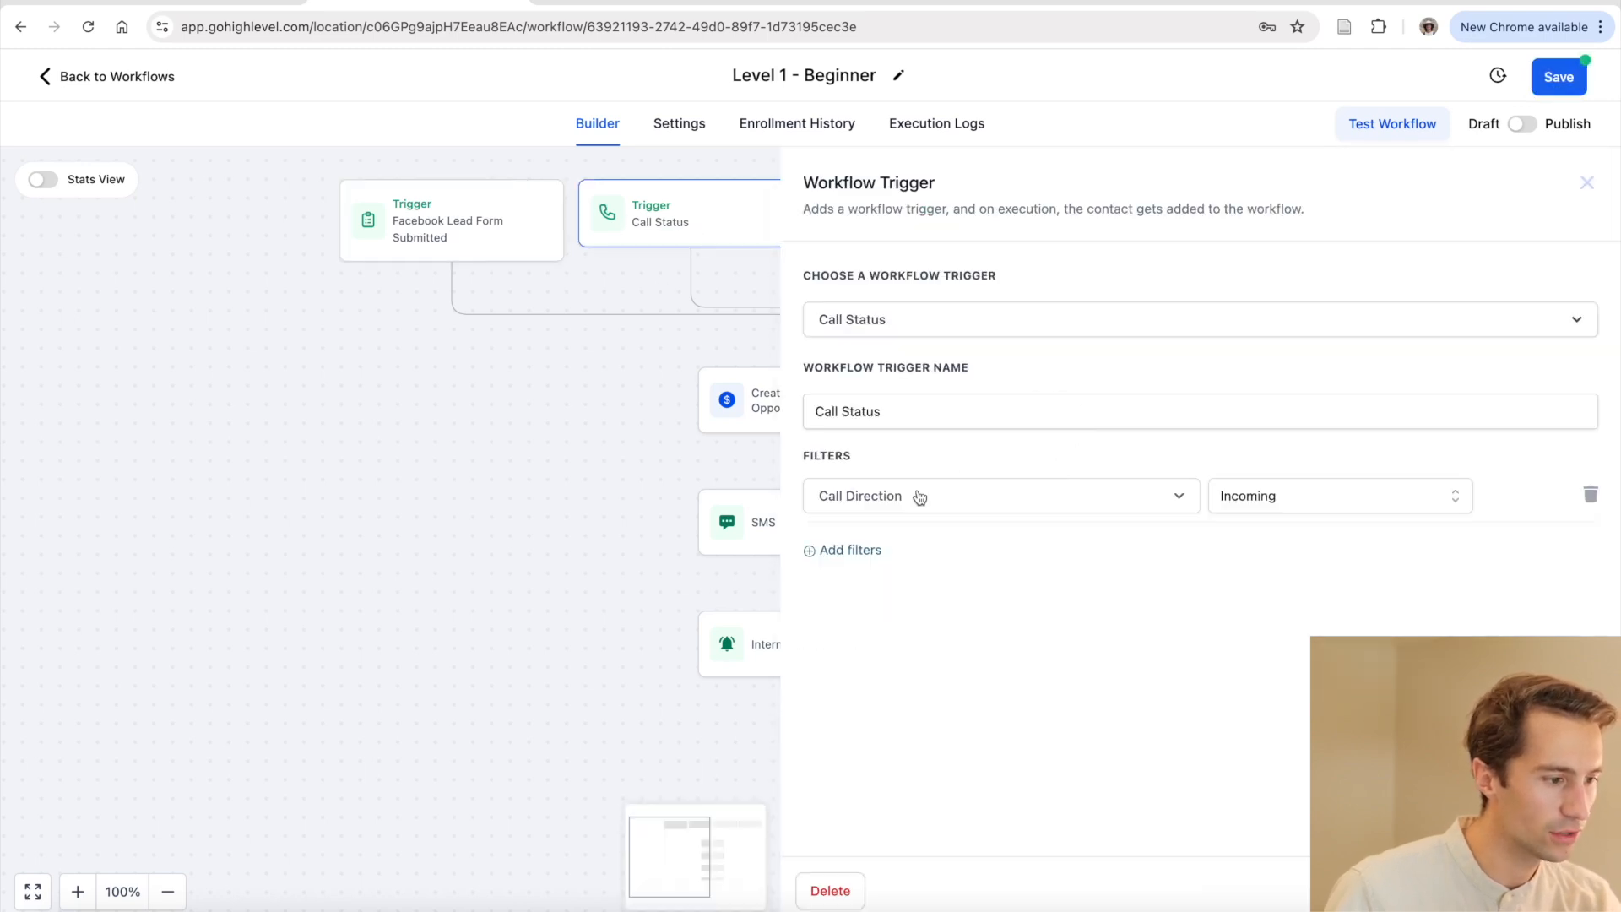
left_click(859, 498)
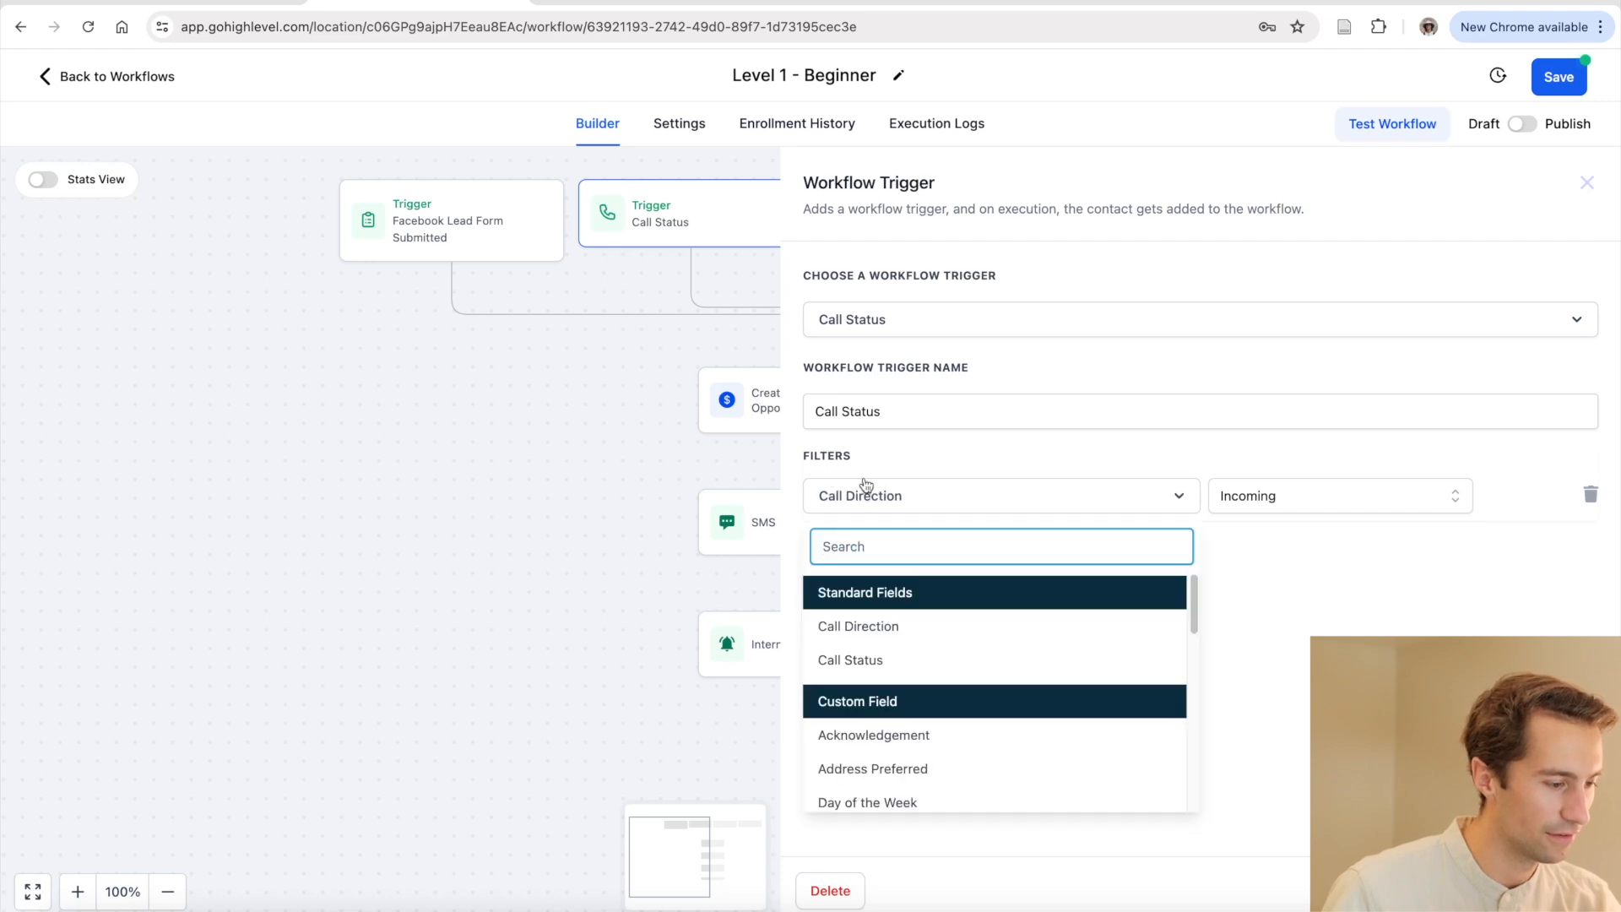
left_click(1270, 496)
left_click(1256, 471)
left_click(660, 438)
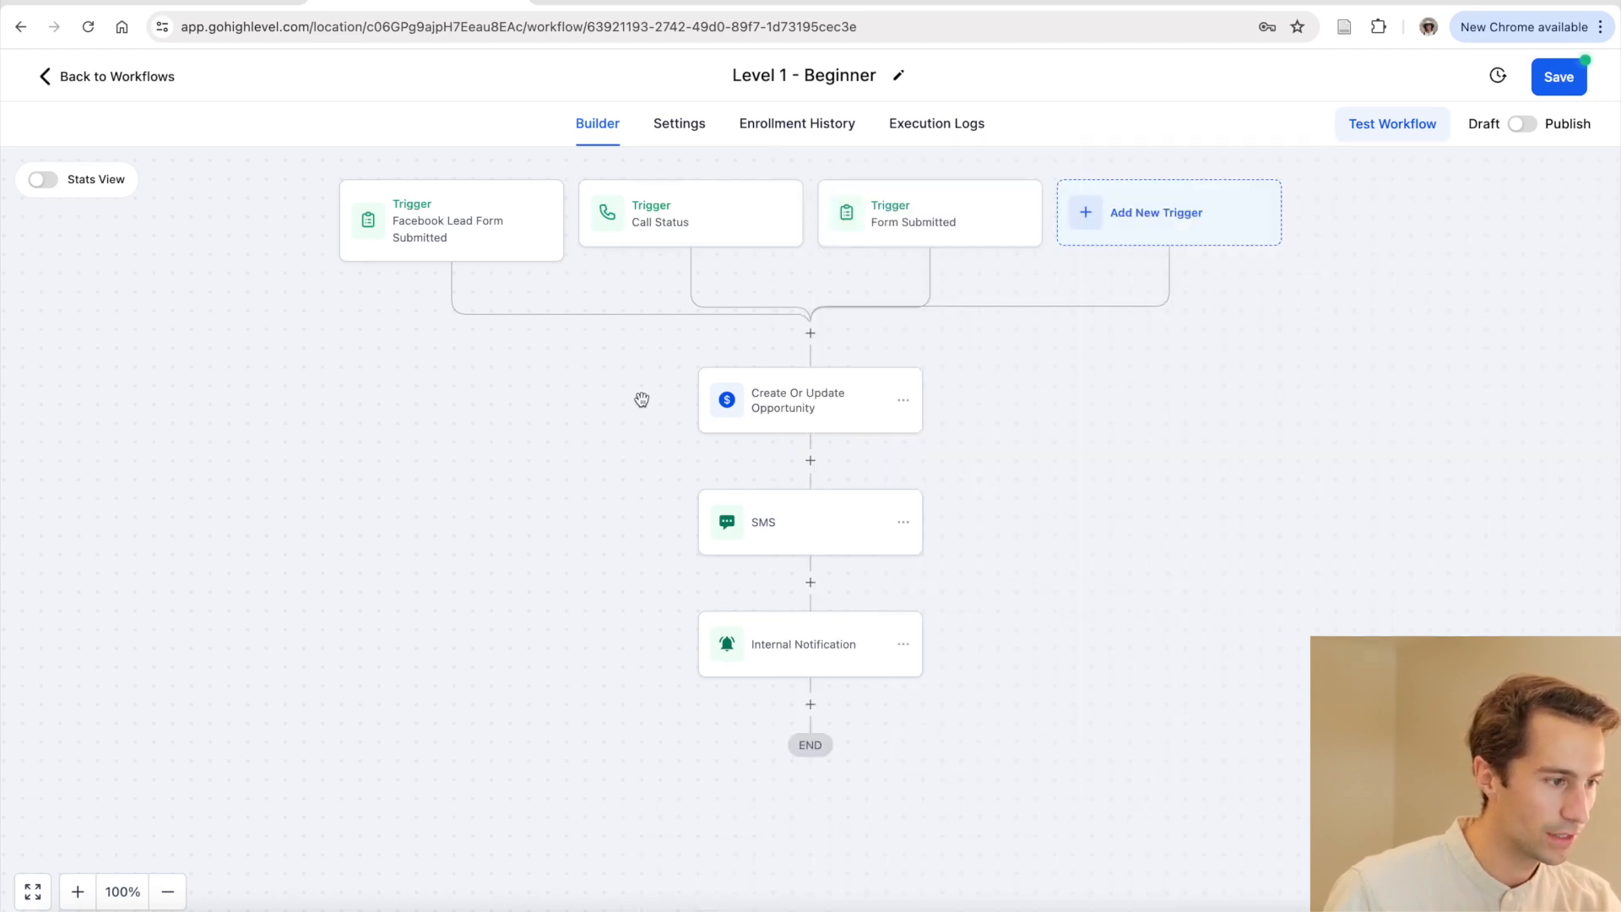
left_click(931, 235)
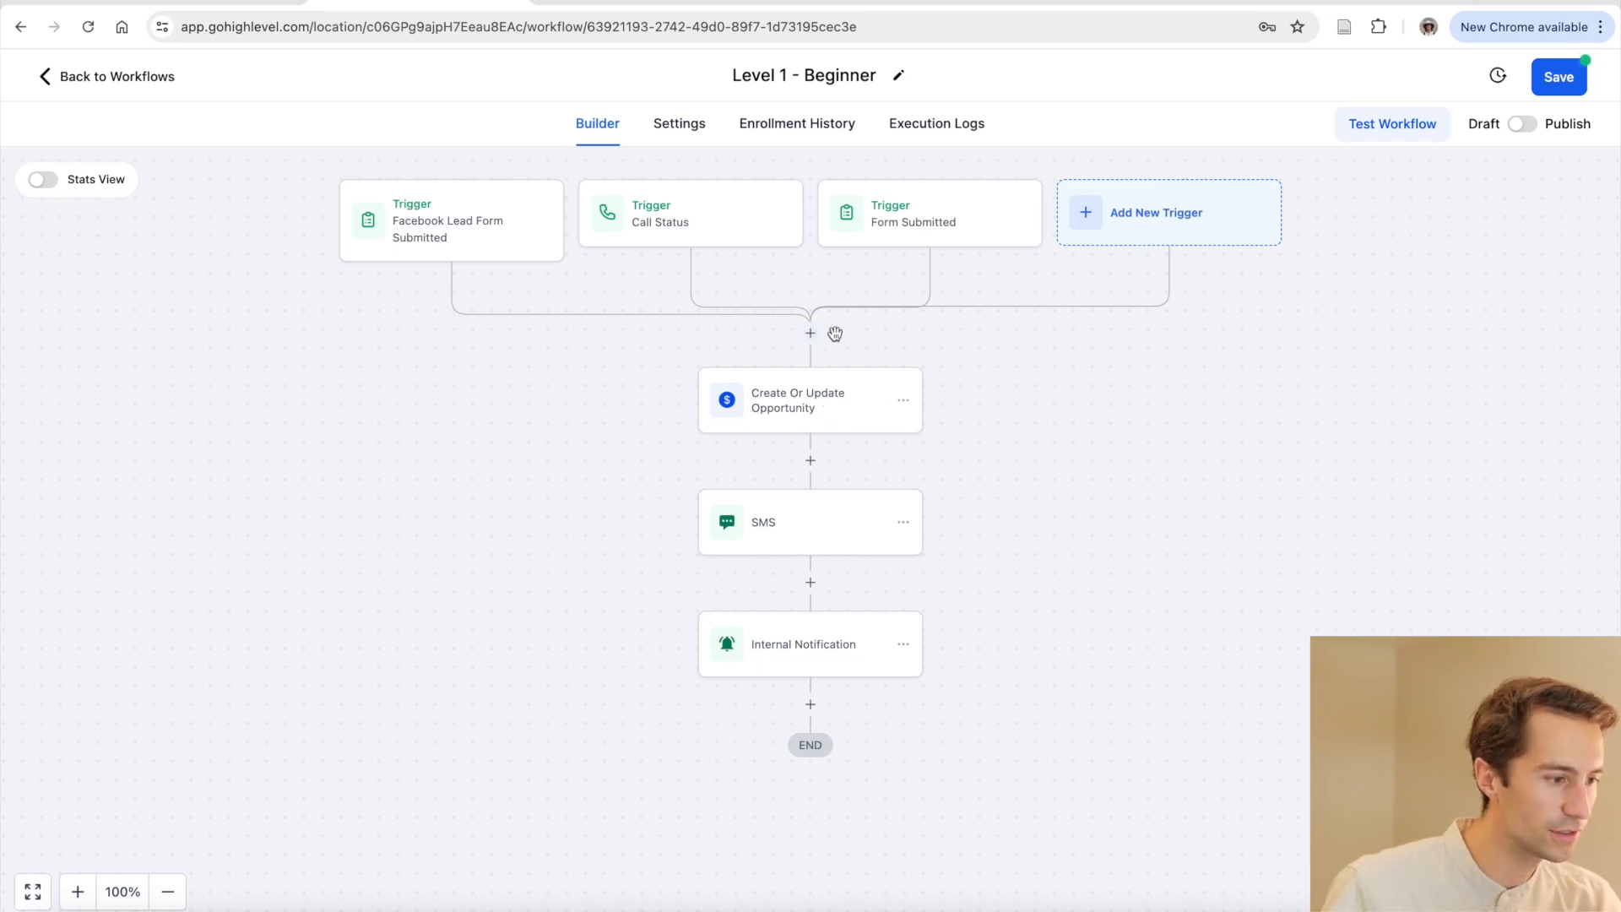
left_click(792, 405)
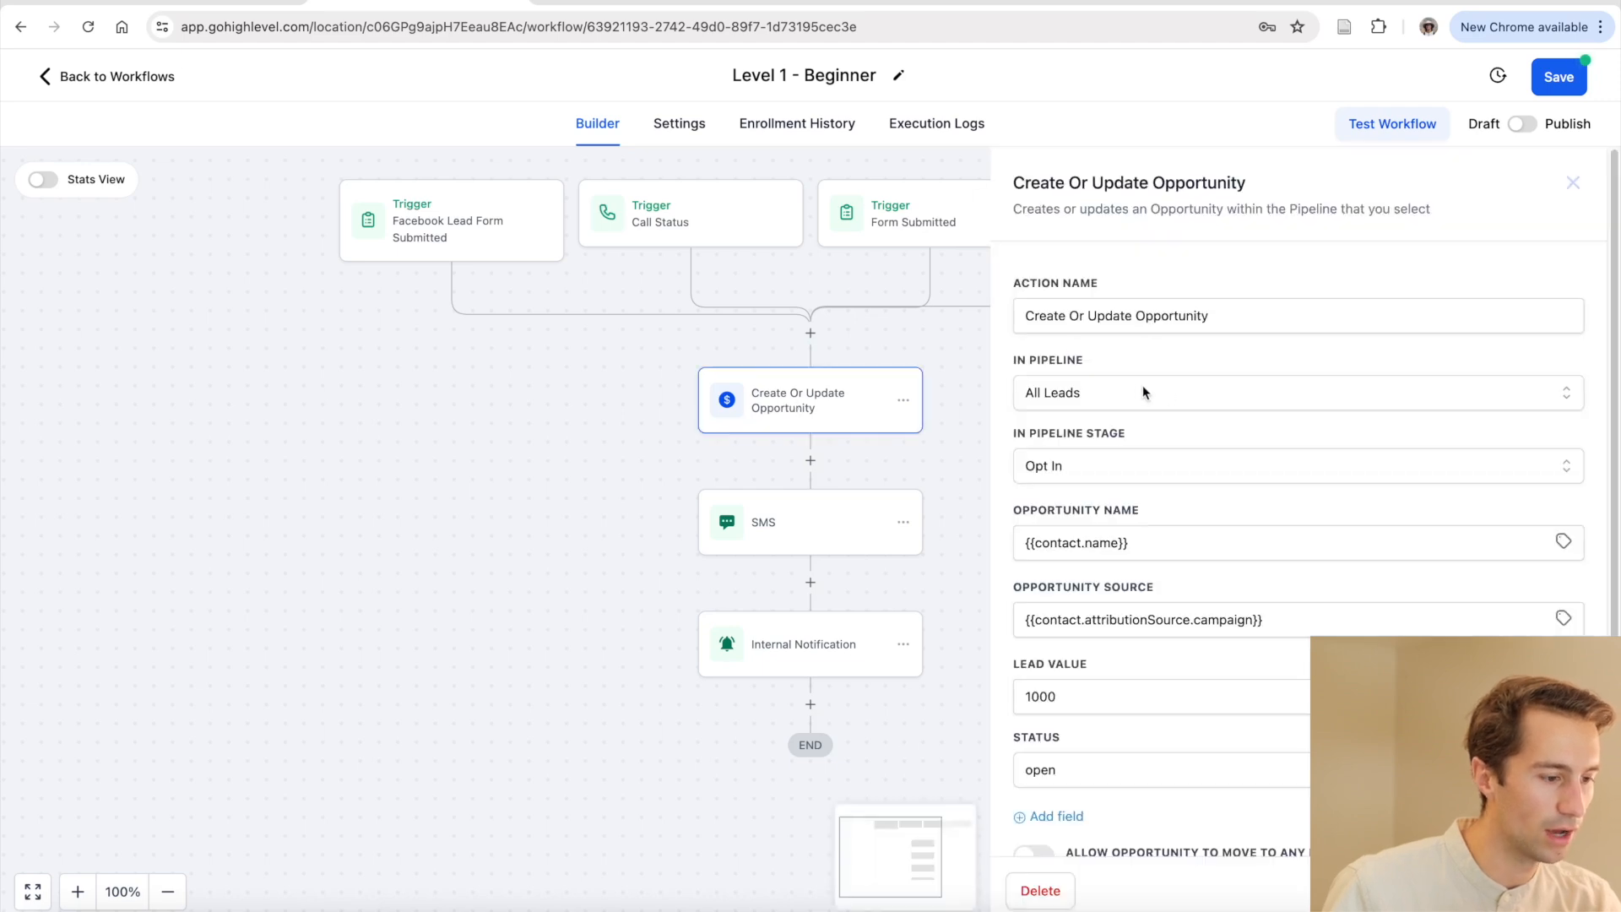
scroll(1169, 489, "down", 1)
left_click(1163, 497)
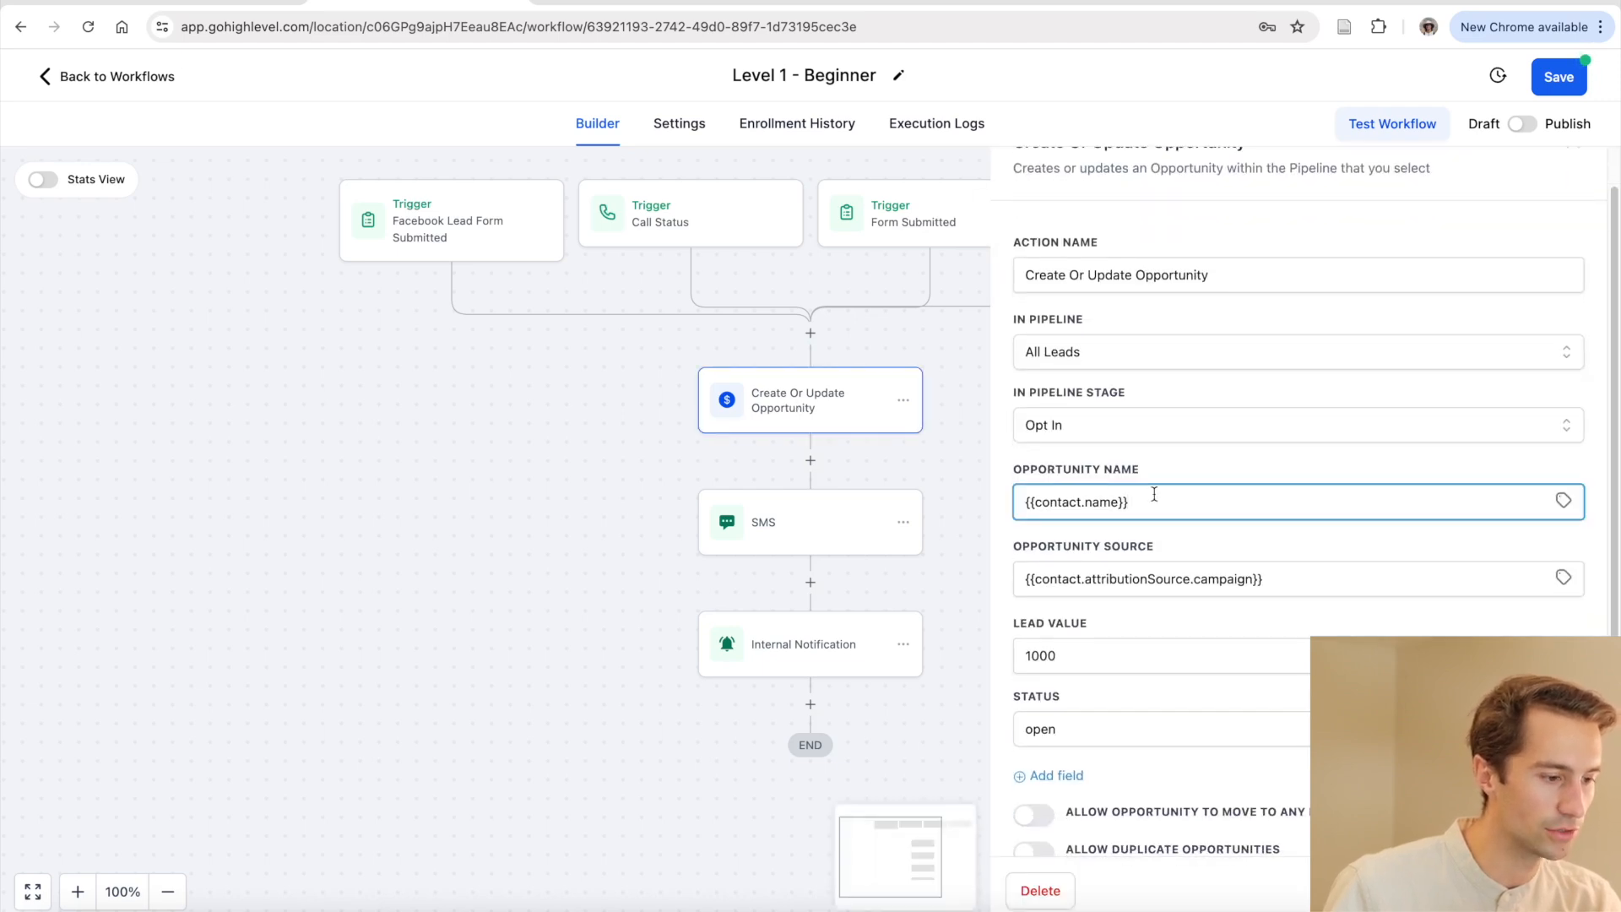
left_click(1133, 415)
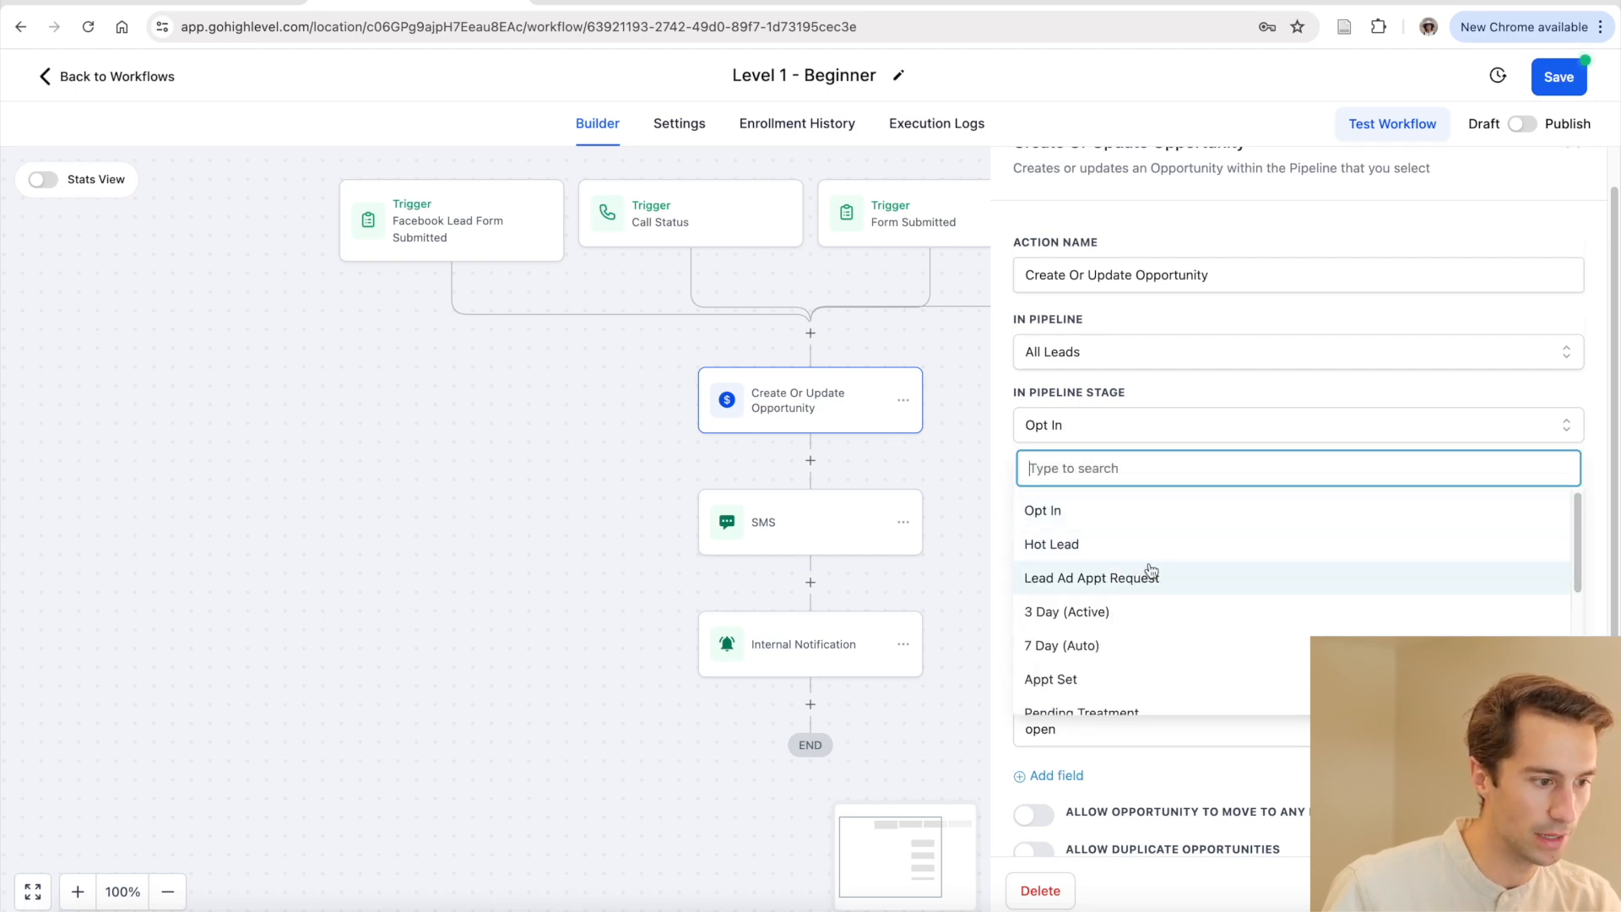
scroll(1152, 579, "down", 3)
scroll(1152, 587, "up", 3)
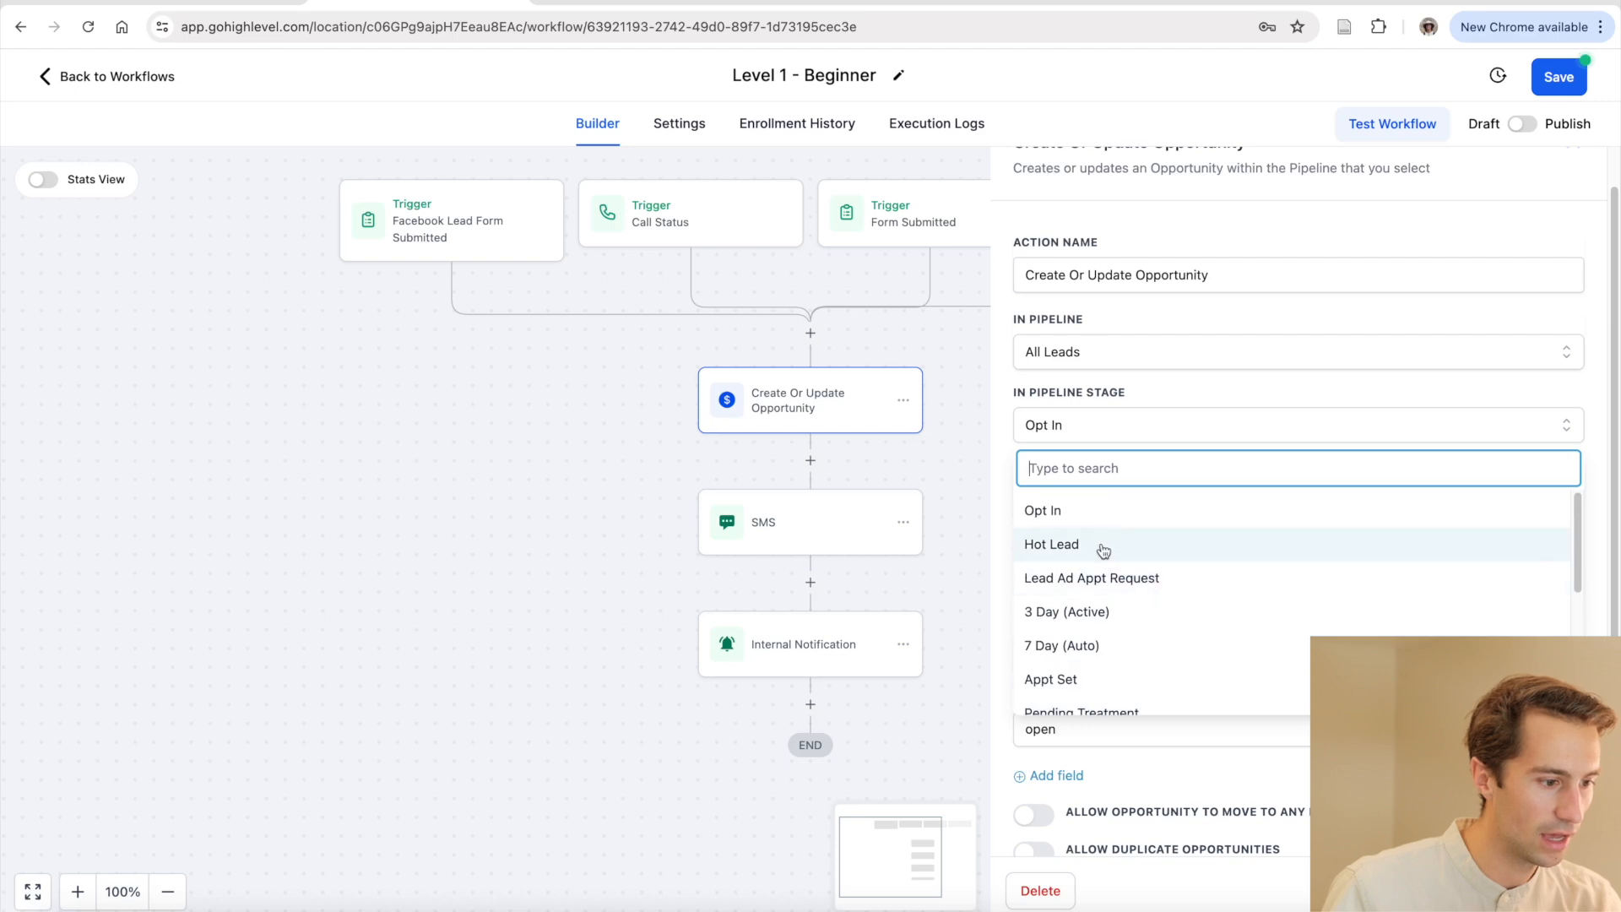
left_click(1068, 511)
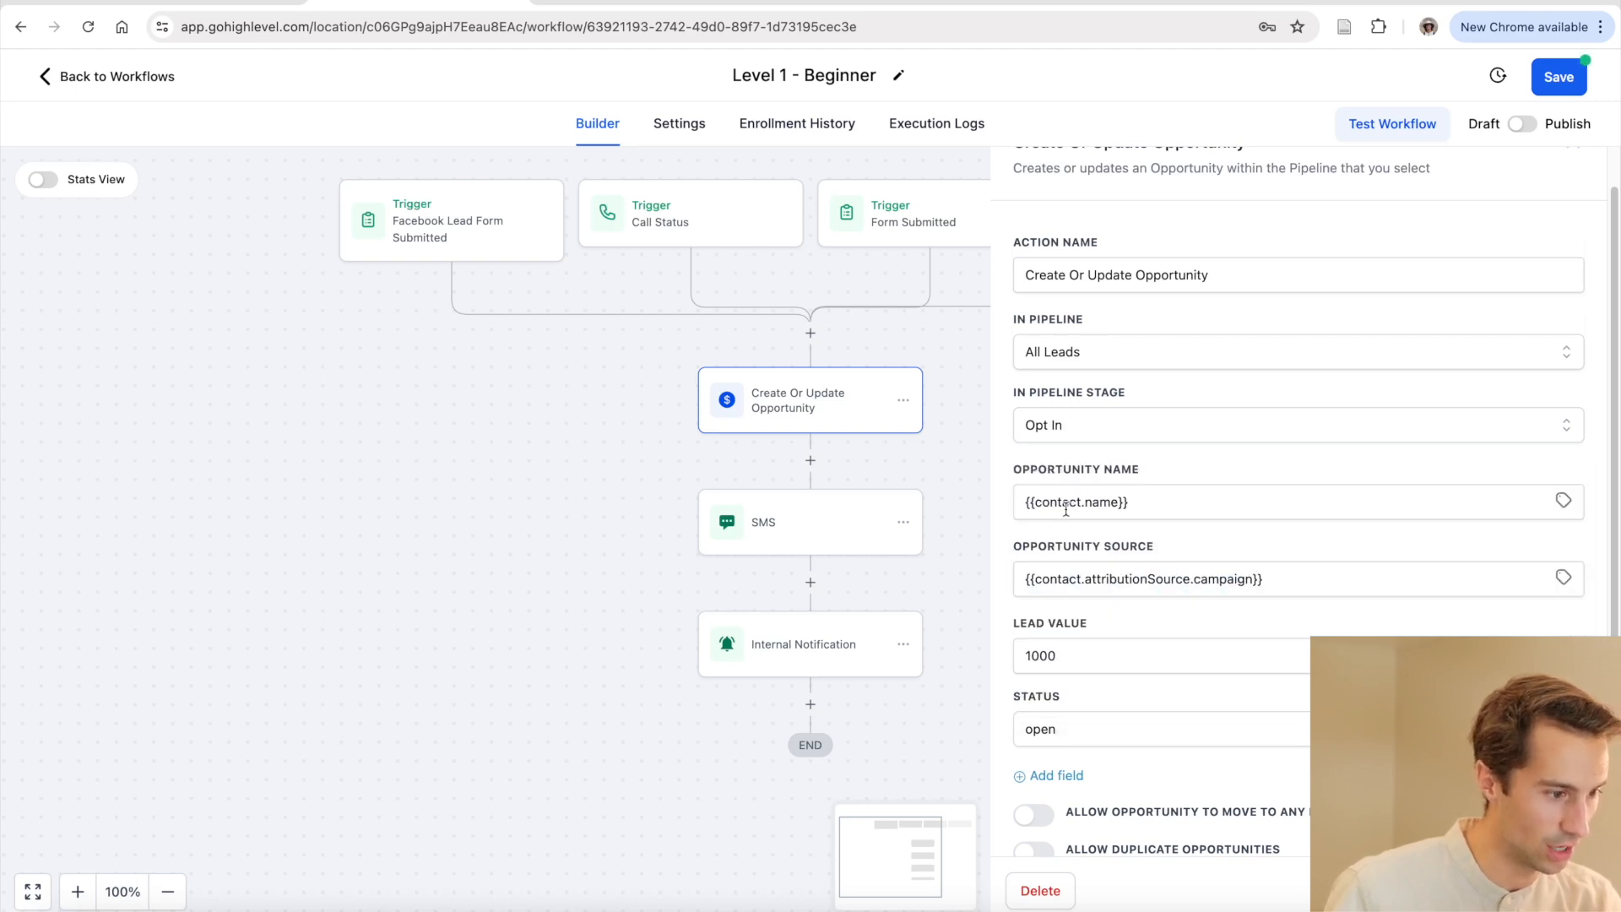
left_click(1275, 577)
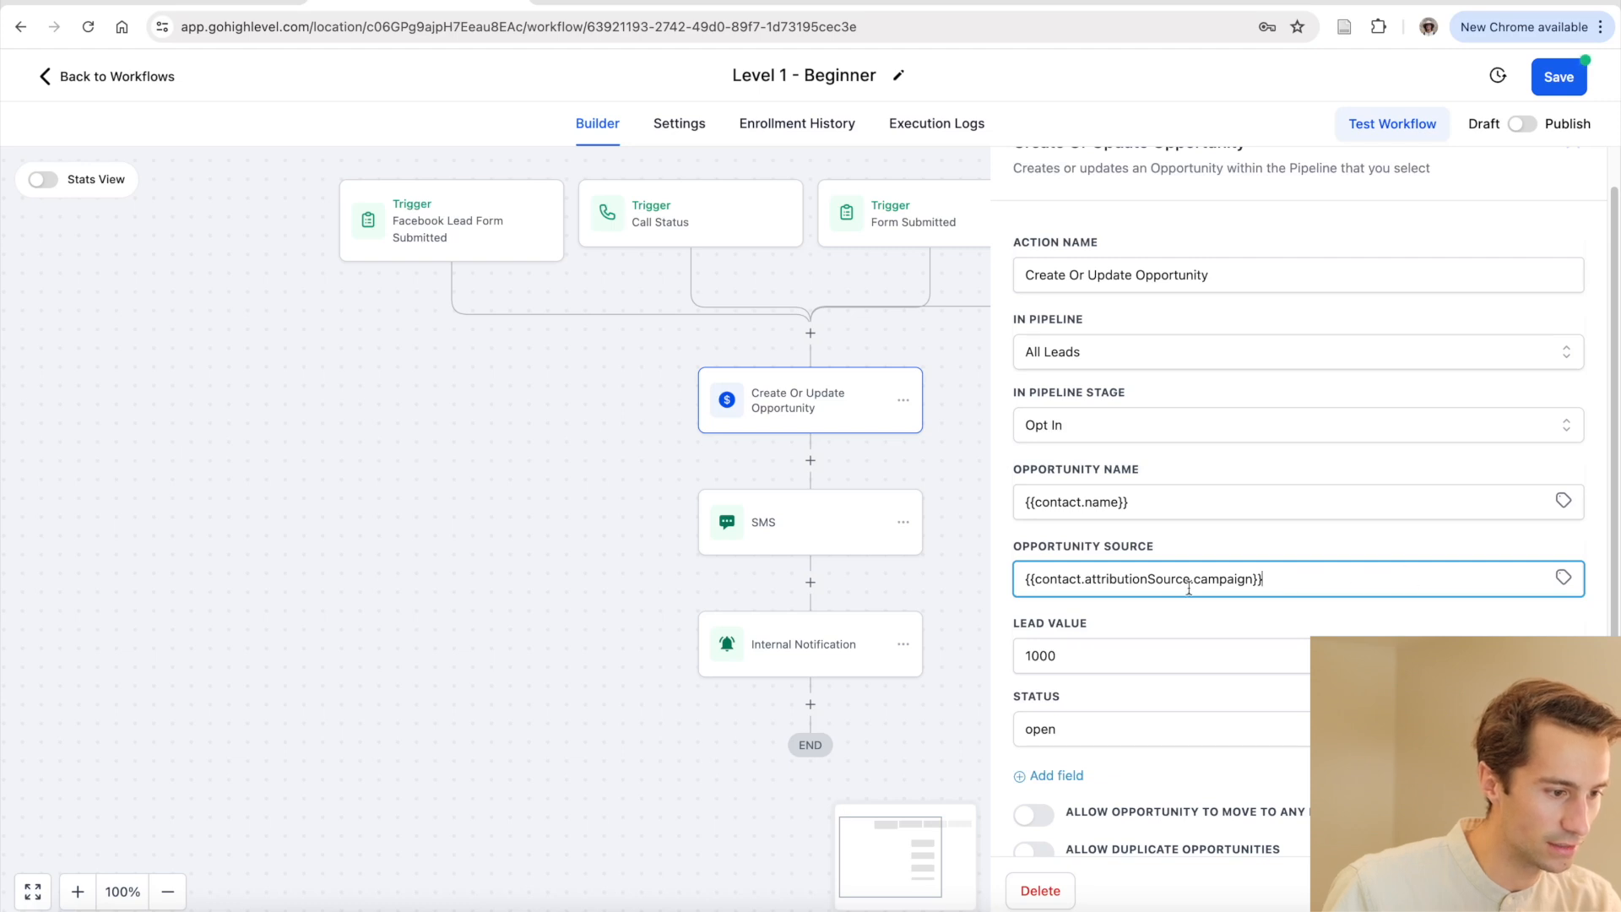
left_click_drag(1032, 580, 1252, 576)
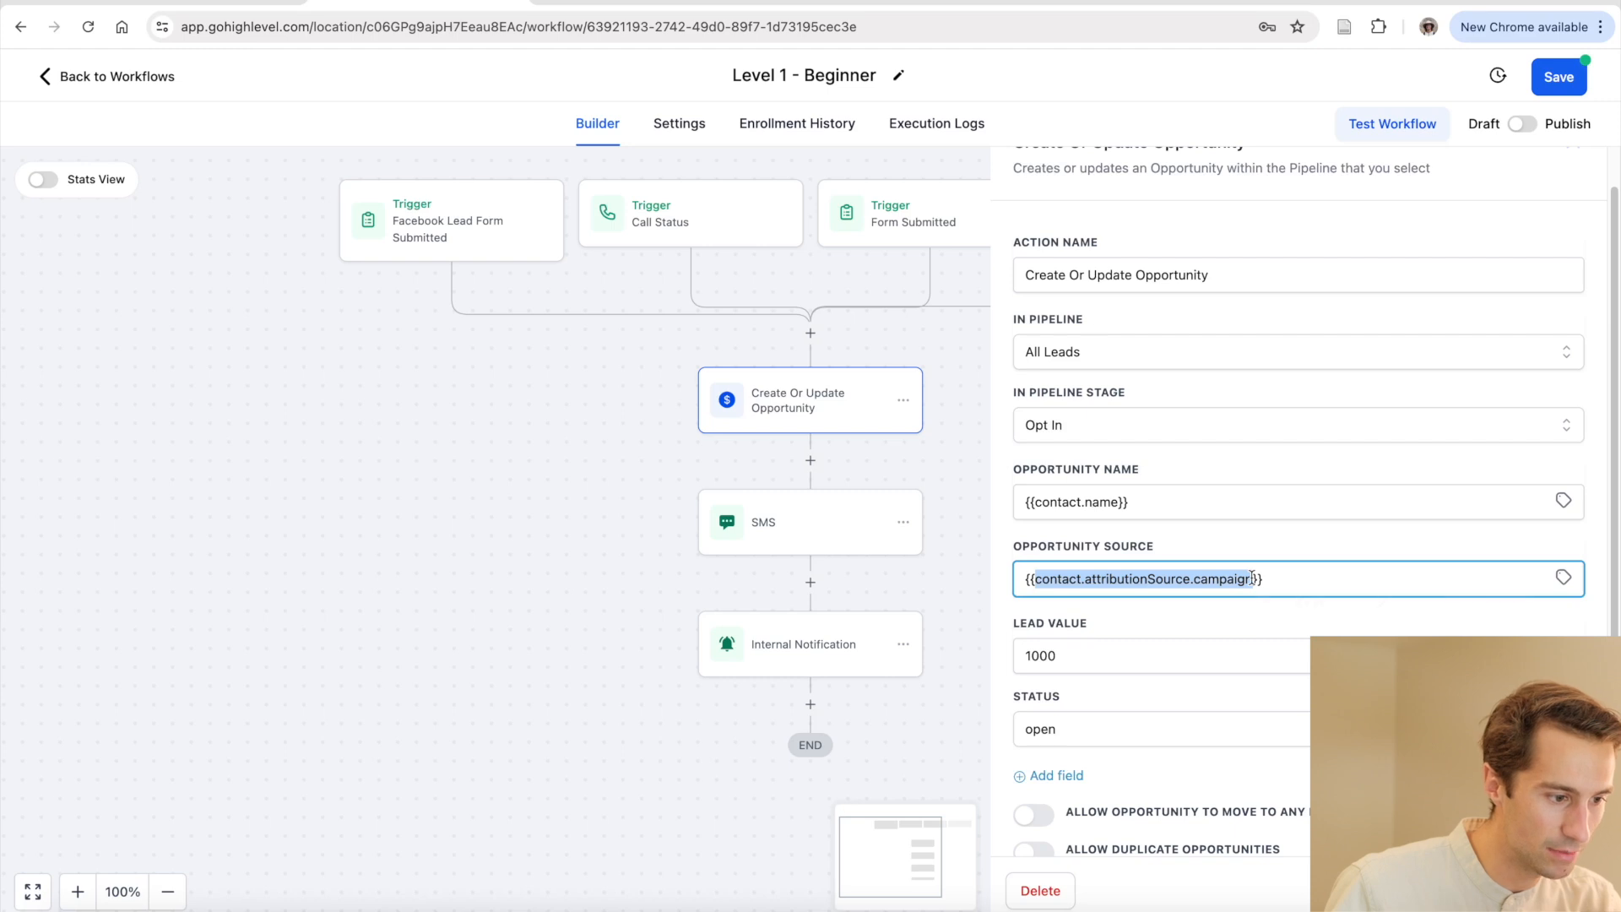
left_click(1281, 572)
triple_click(1026, 578)
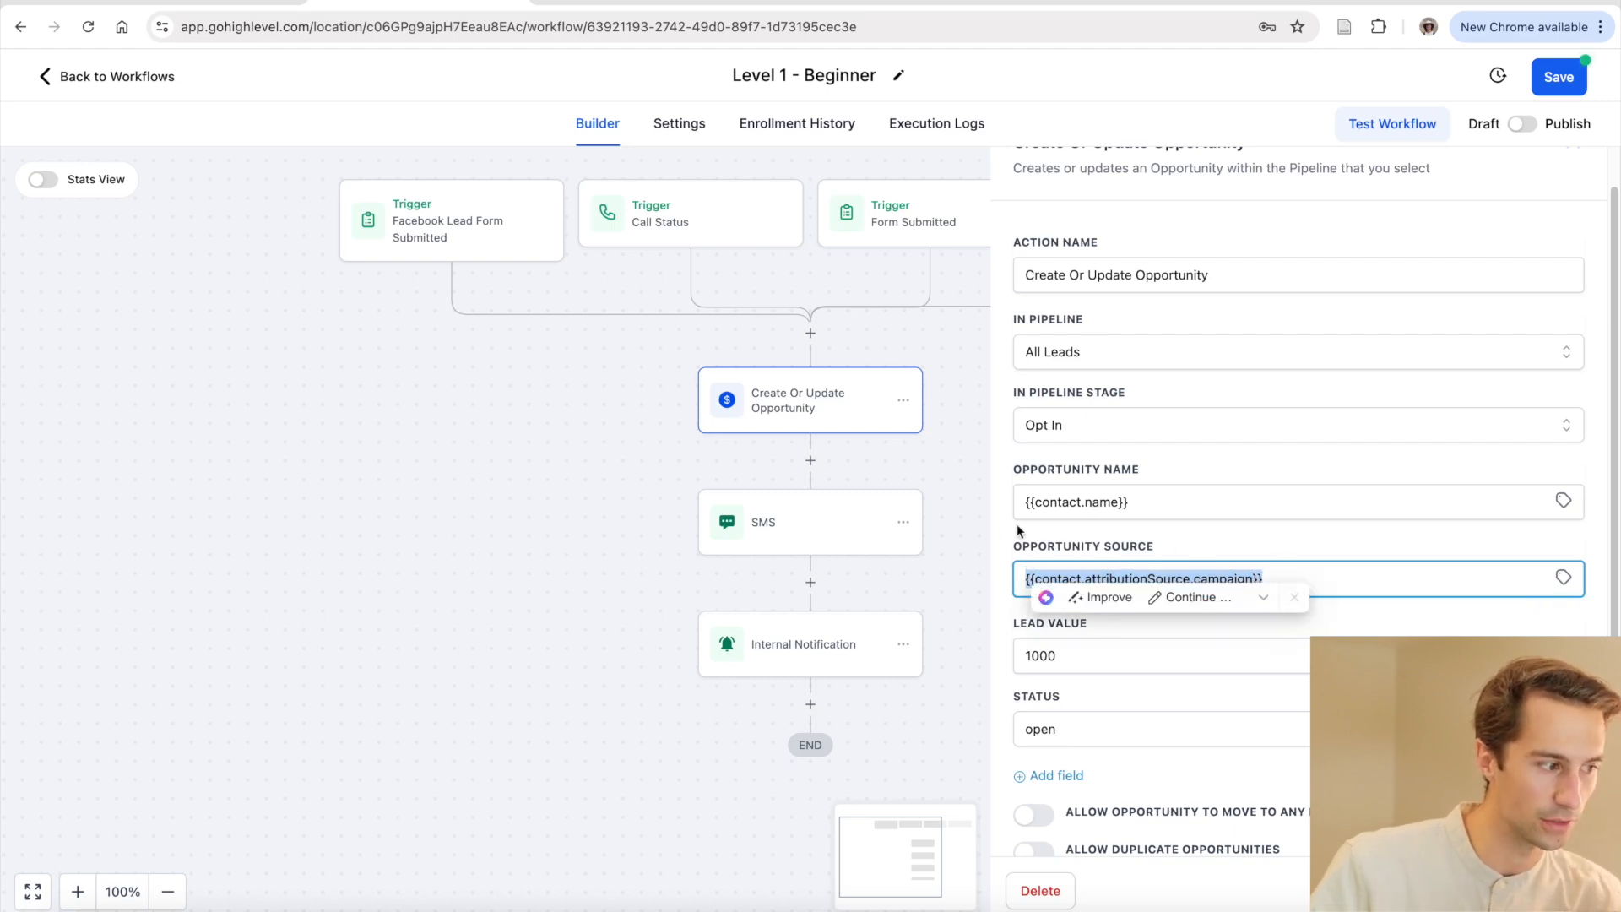
left_click(1219, 543)
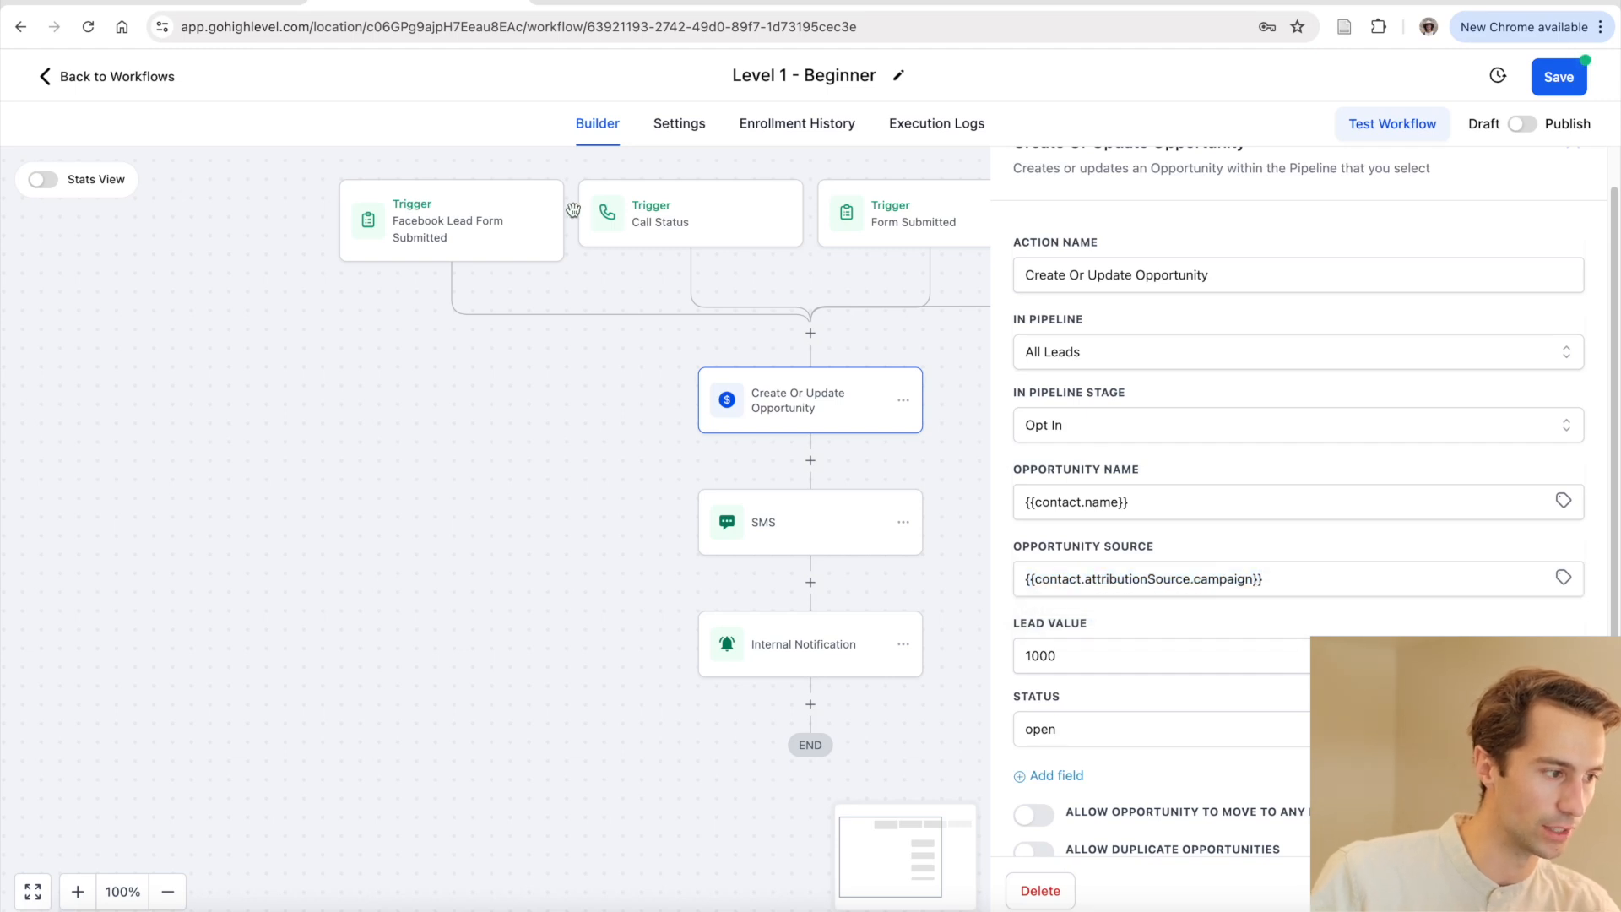
left_click(1125, 656)
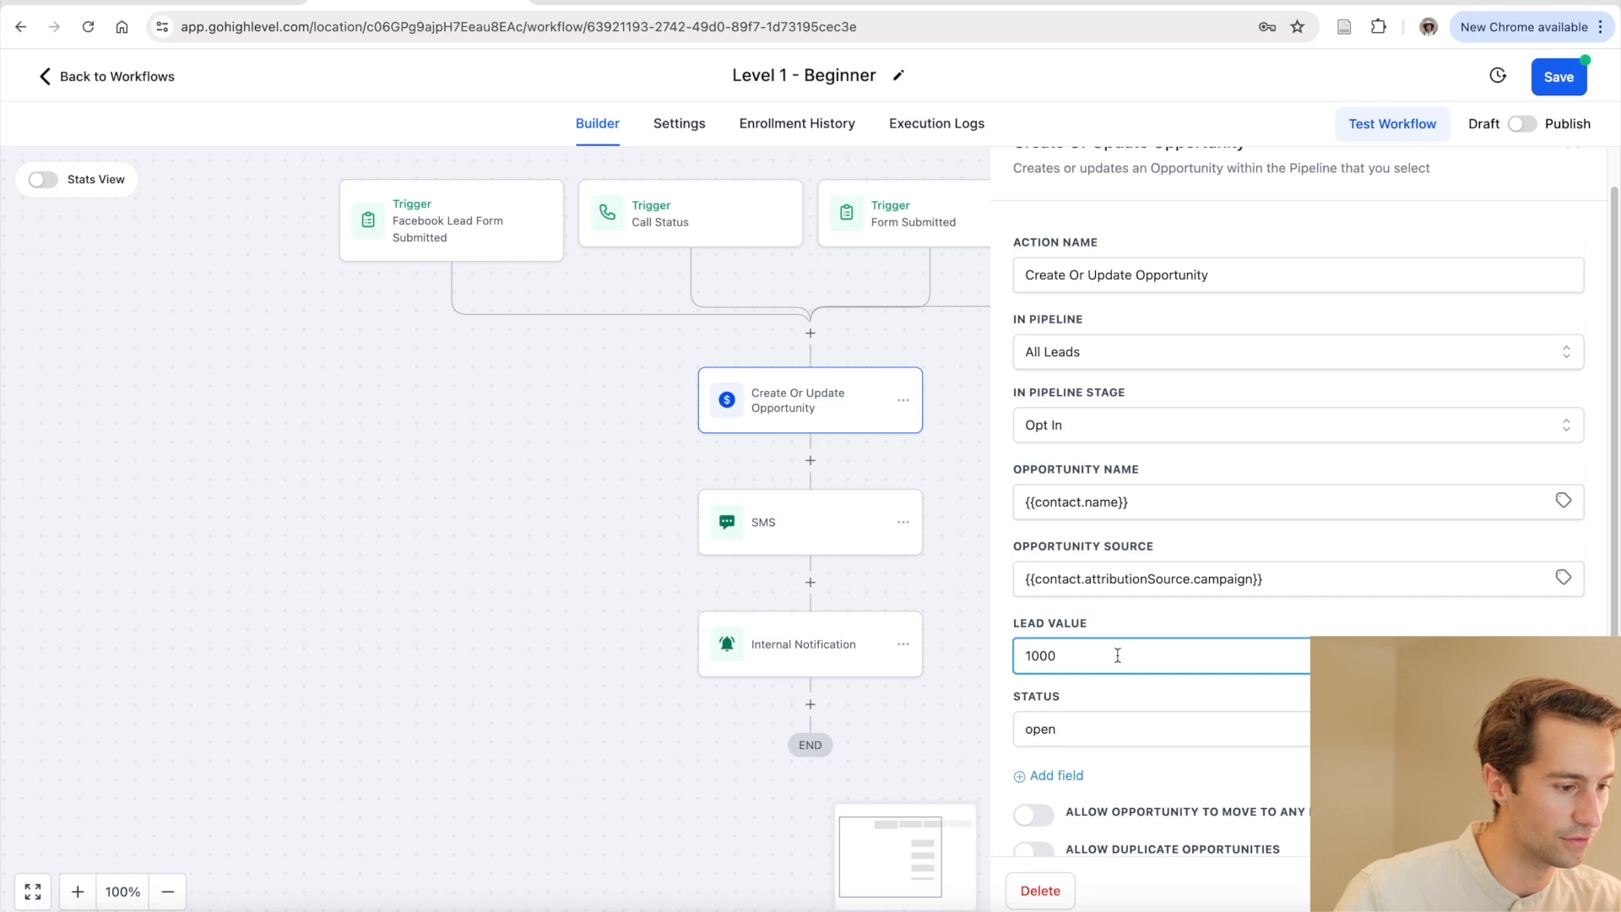
left_click(1098, 732)
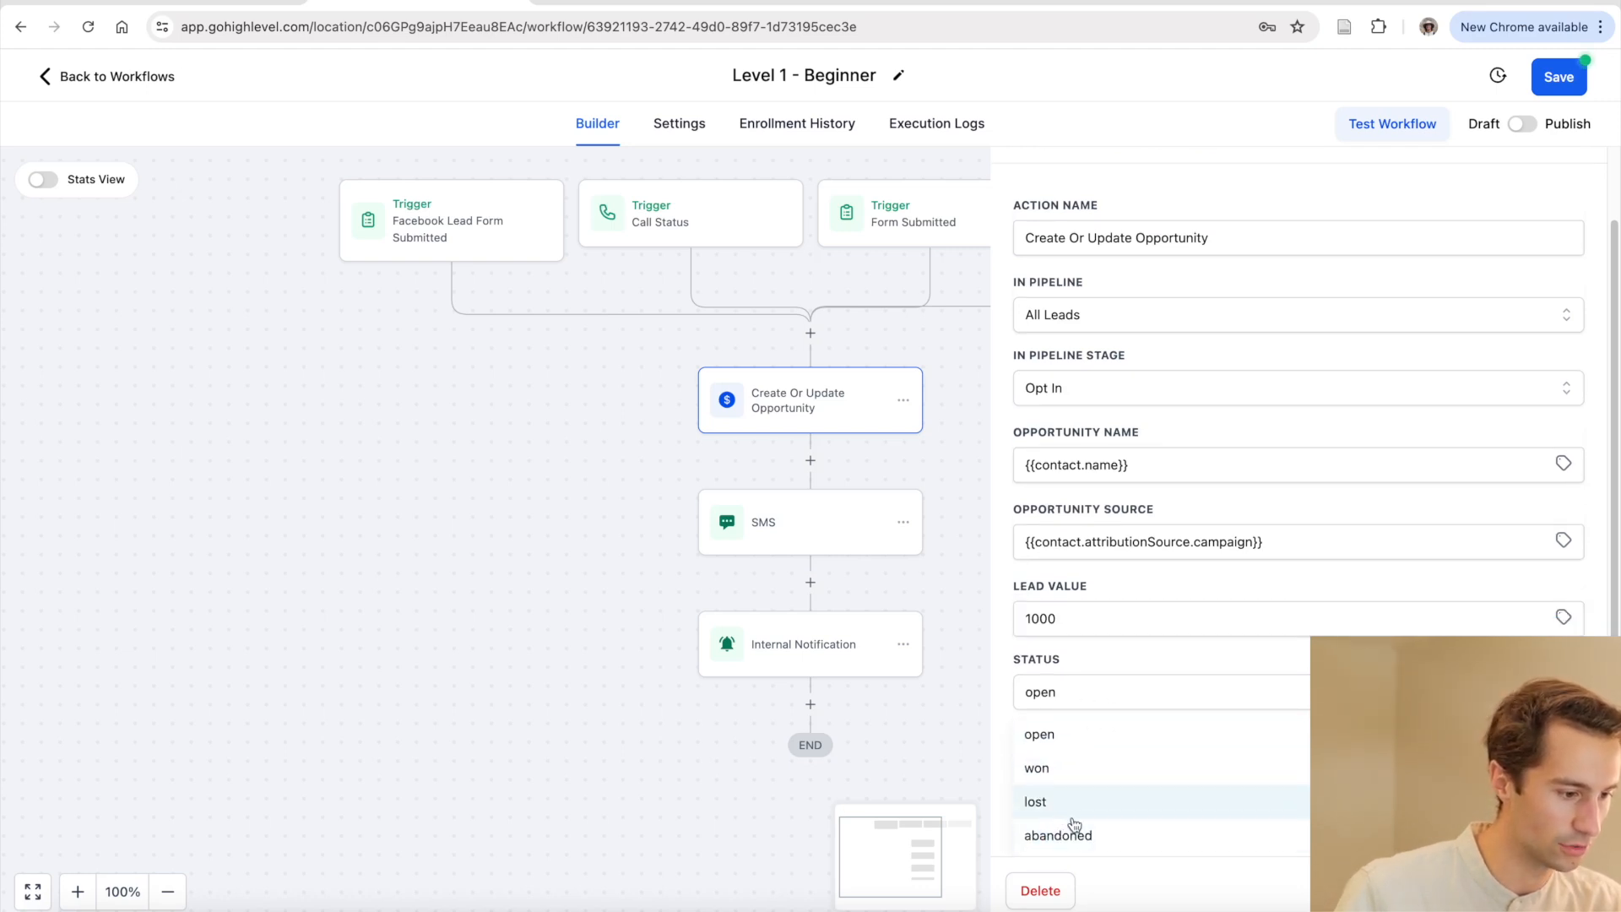
left_click(1066, 743)
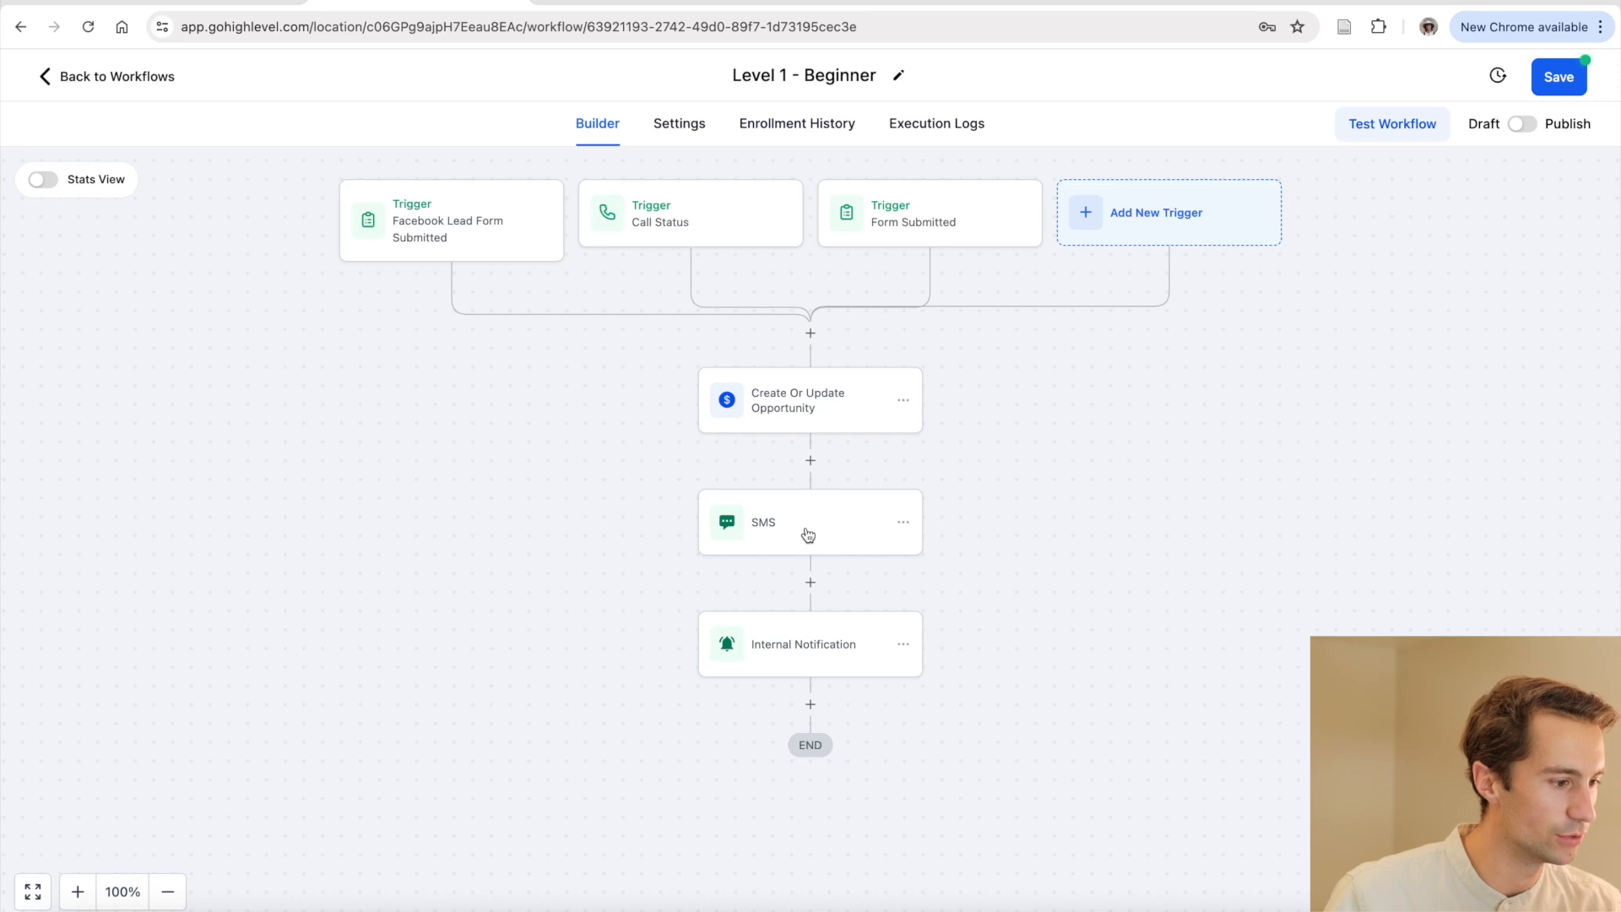
Open the SMS step and inspect its welcome message and first_name placeholder
left_click(827, 529)
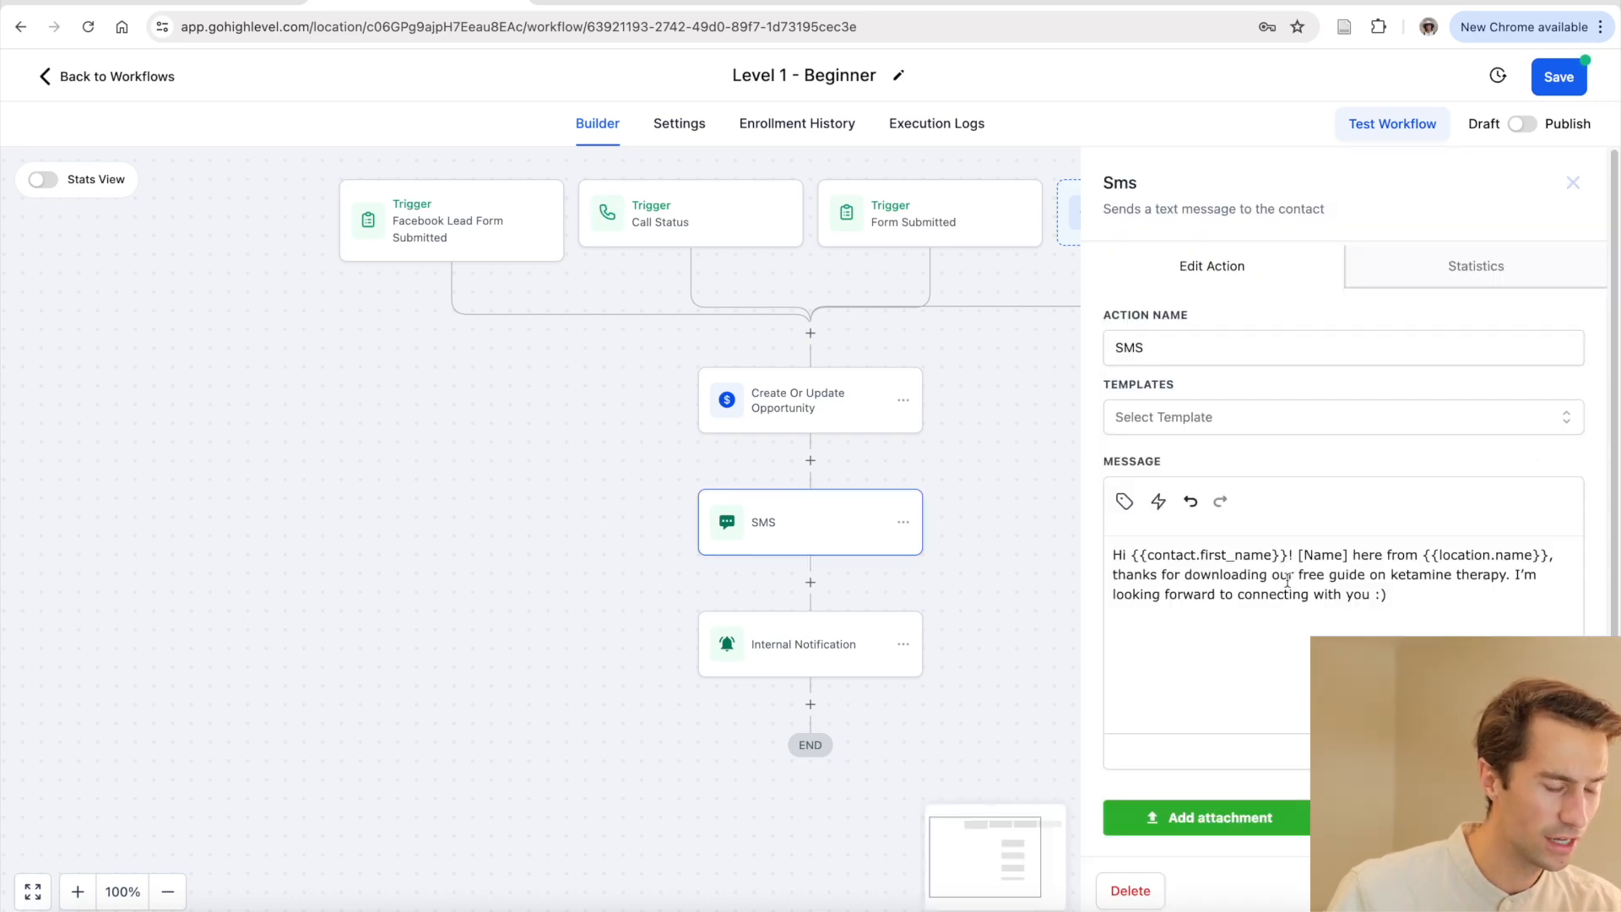
left_click_drag(1413, 598, 1126, 550)
left_click(1126, 554)
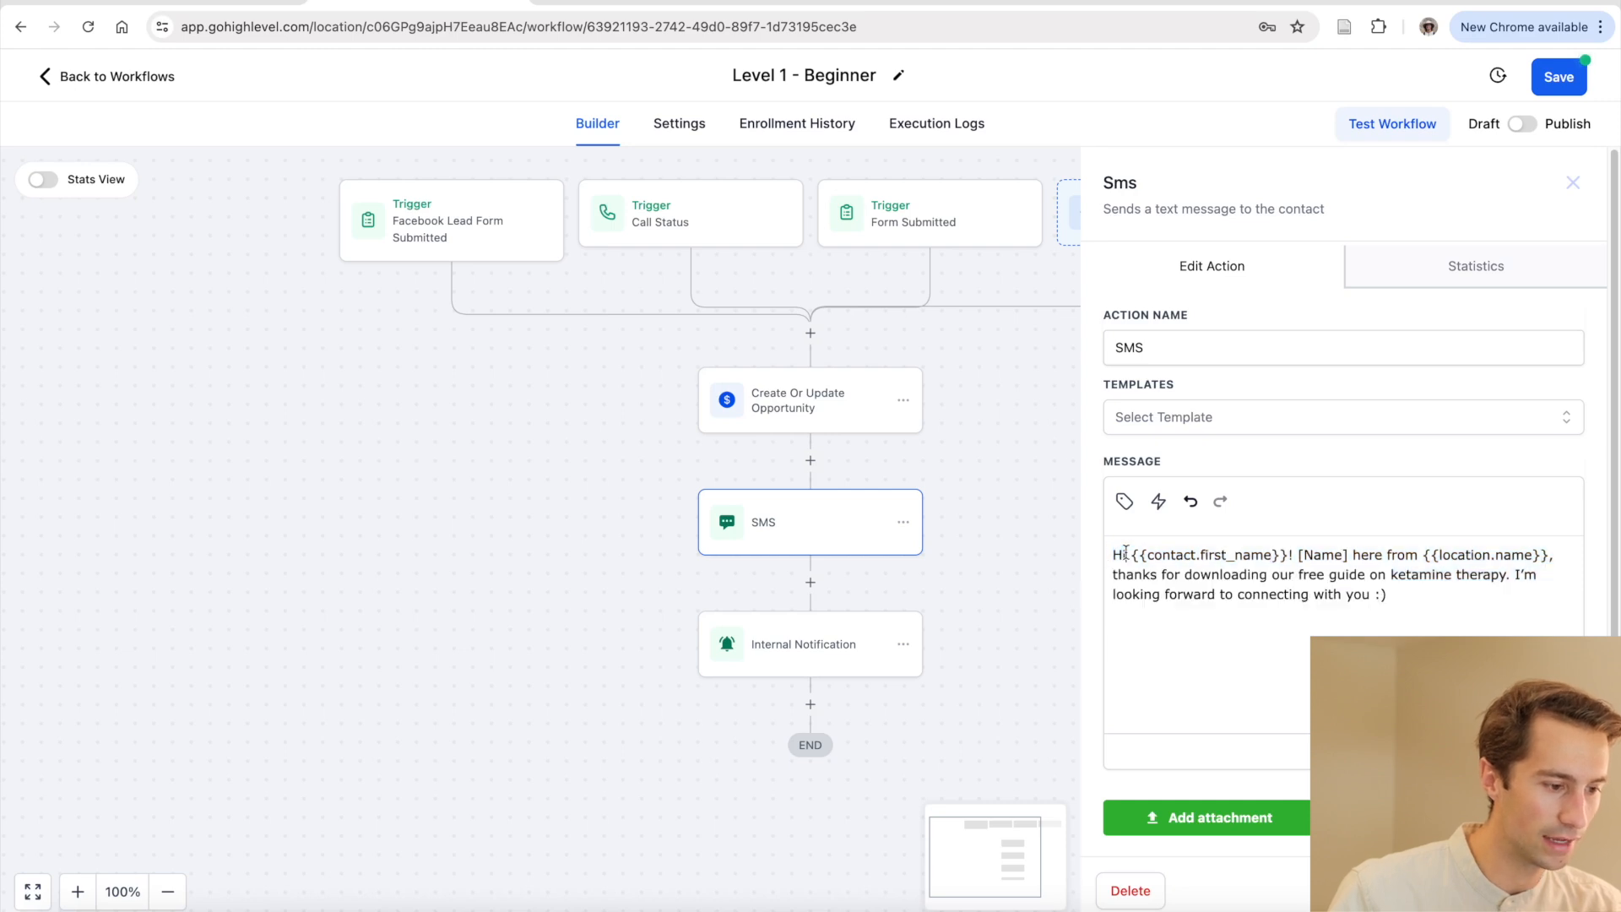
double_click(1216, 557)
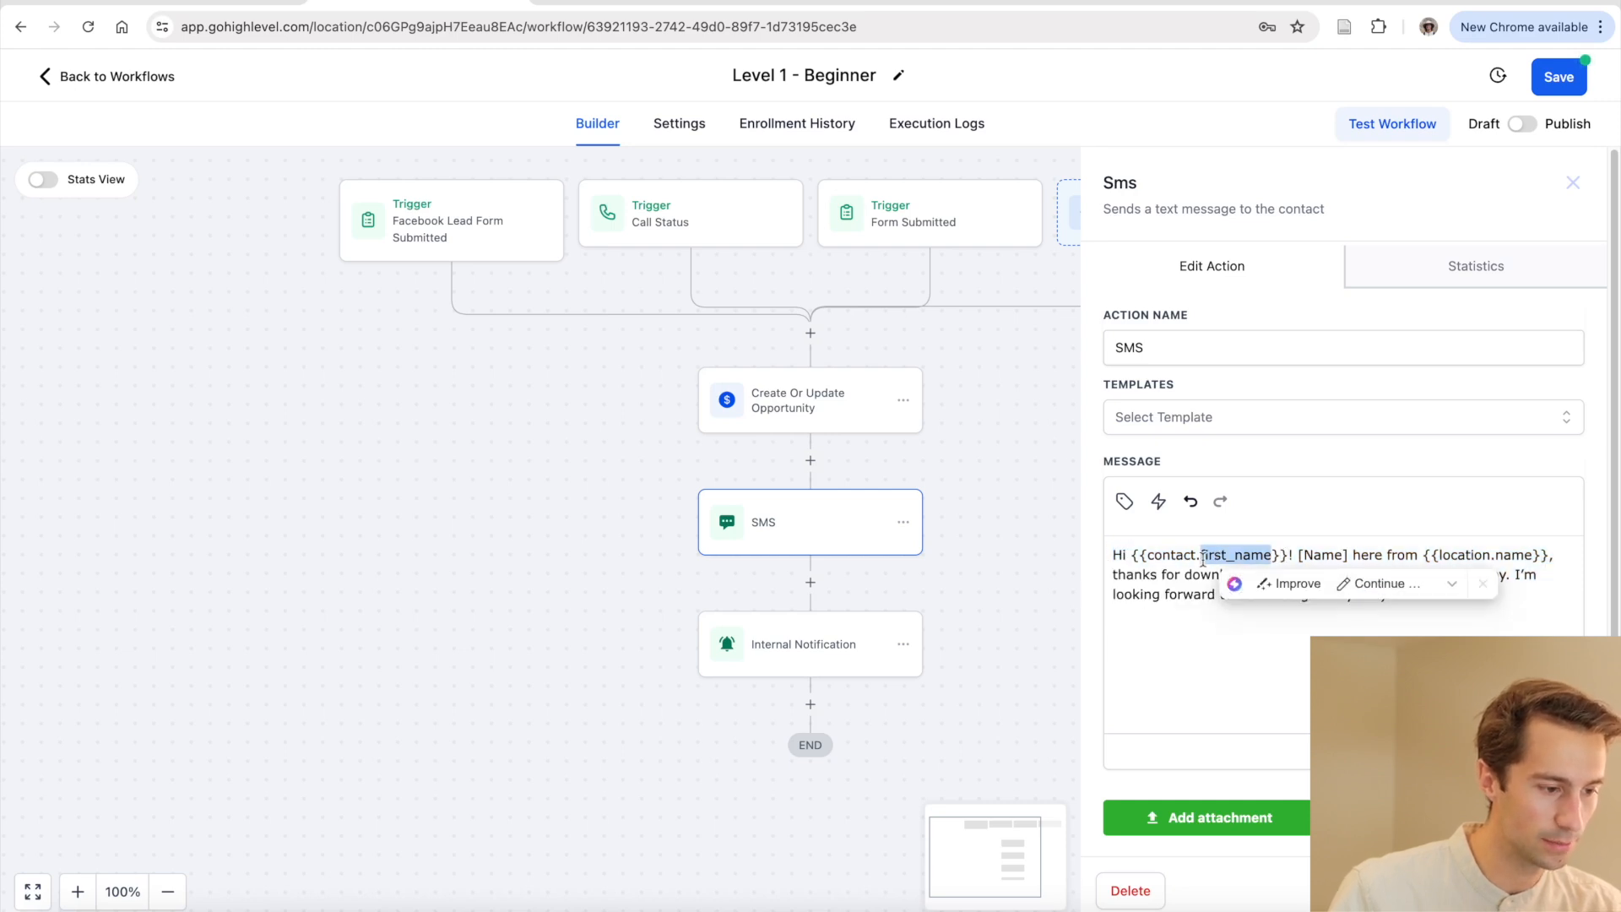
left_click(1182, 630)
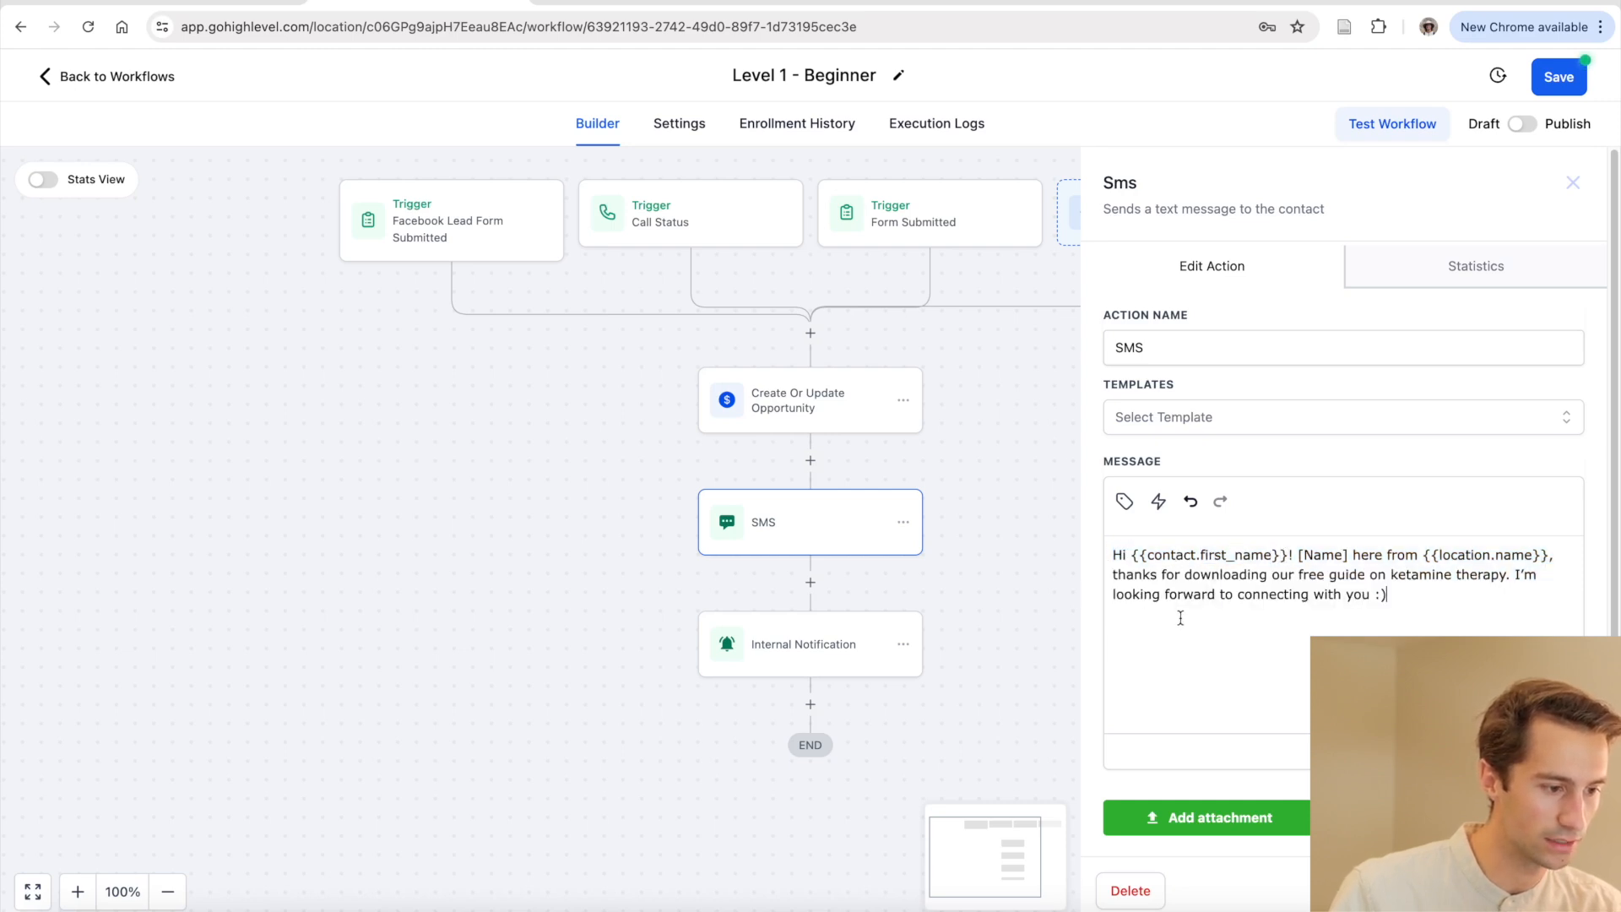
Insert the Contact Full Name field after ':)', then delete it so the text ends at ':)'
left_click(1127, 505)
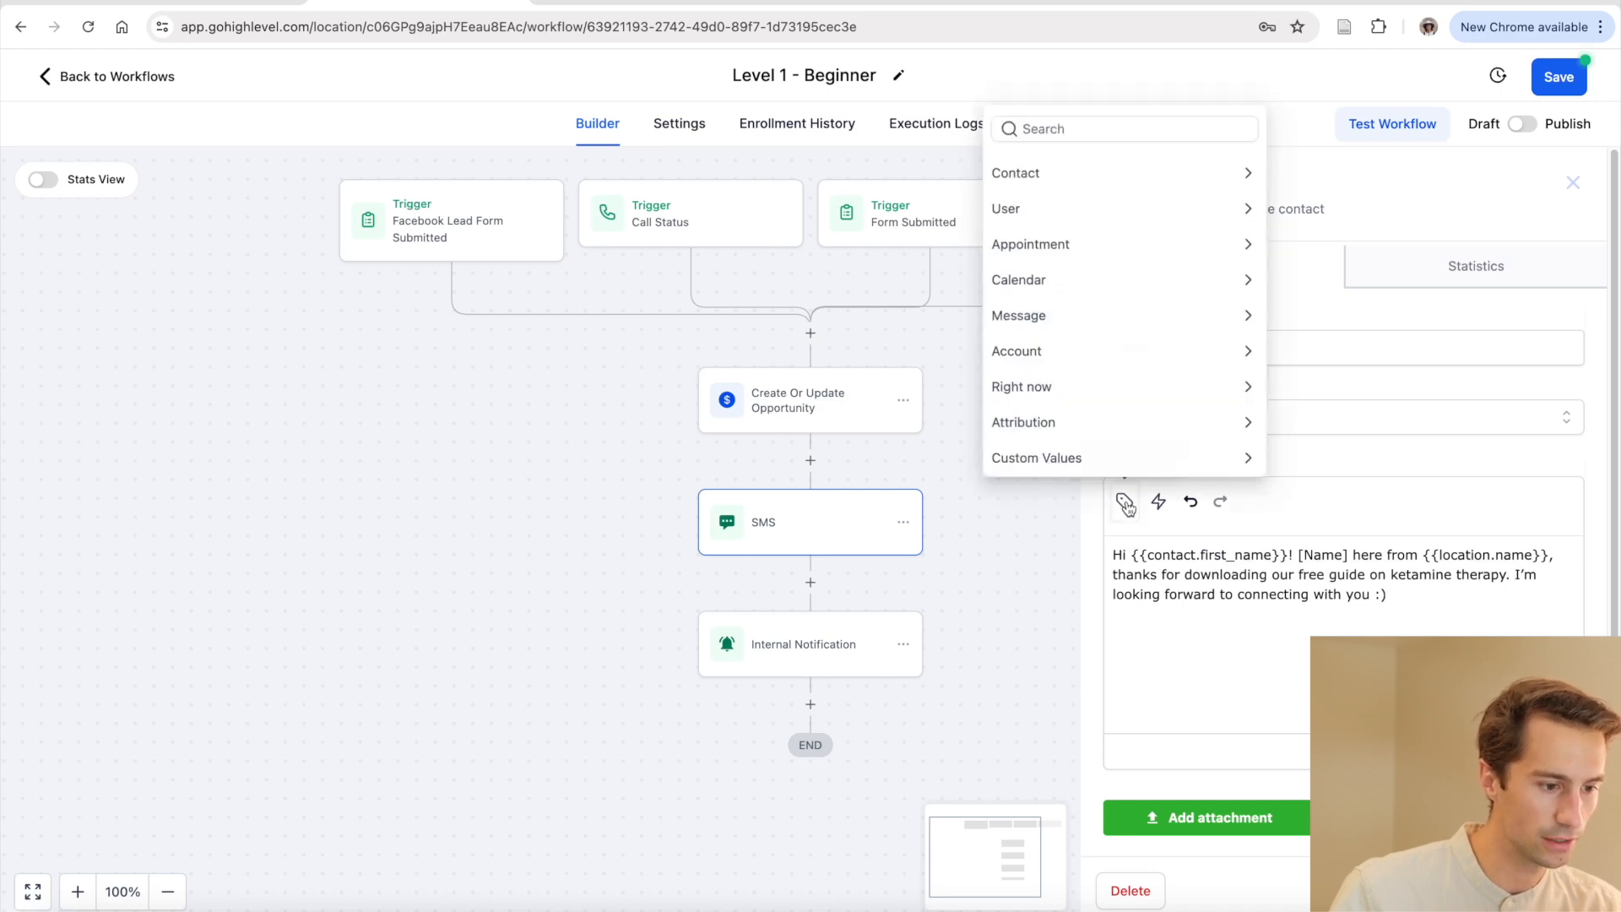
left_click(1147, 182)
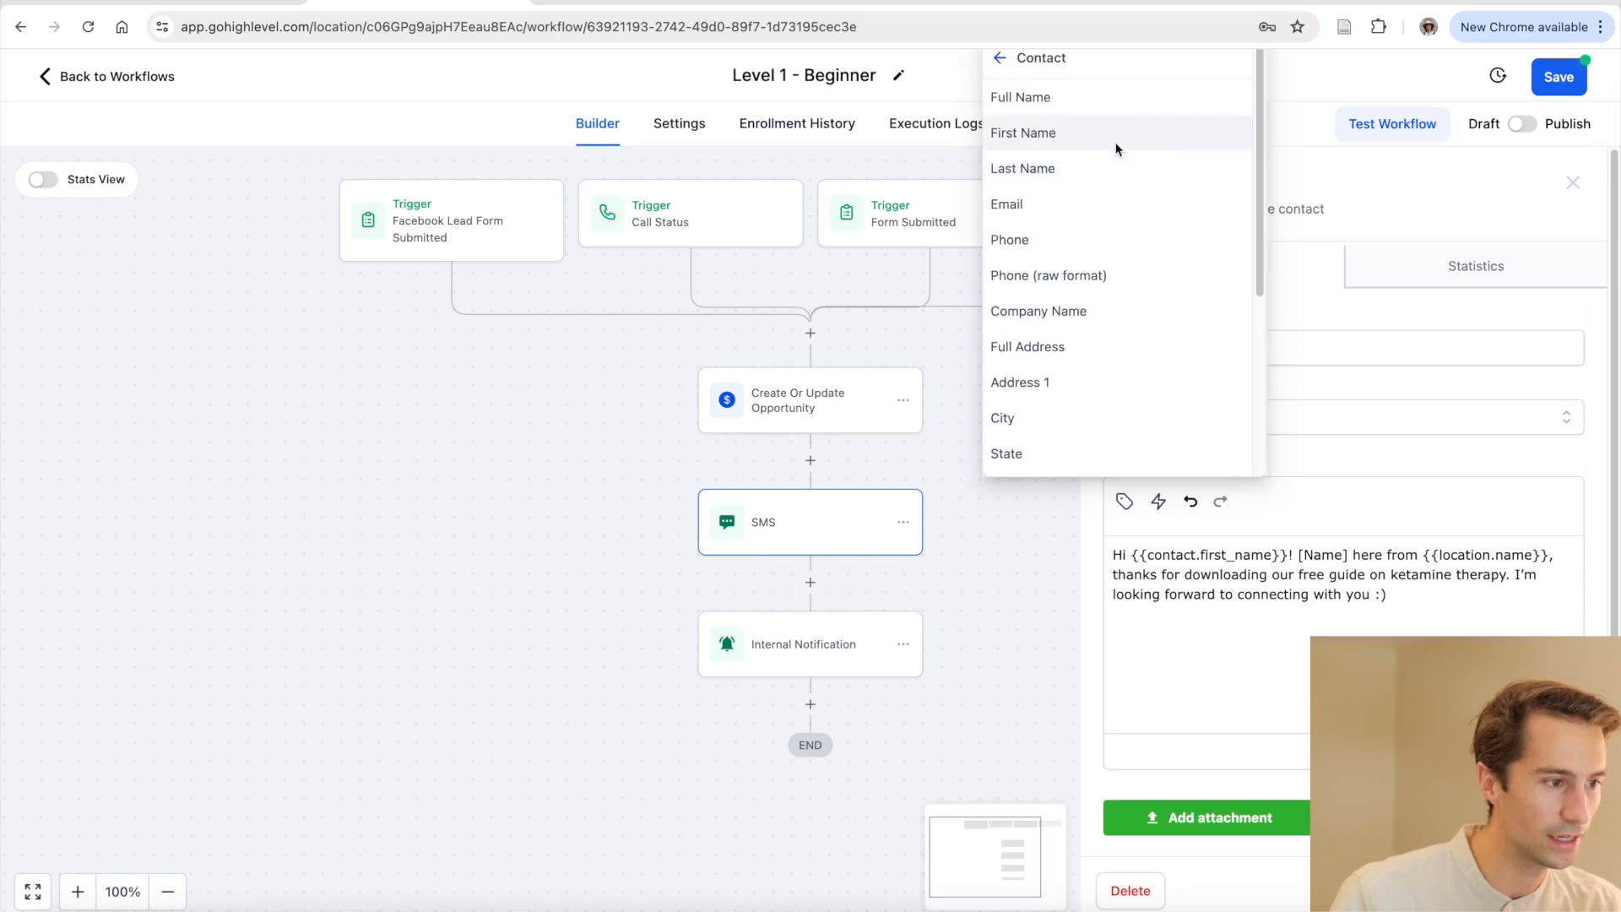
left_click(1037, 104)
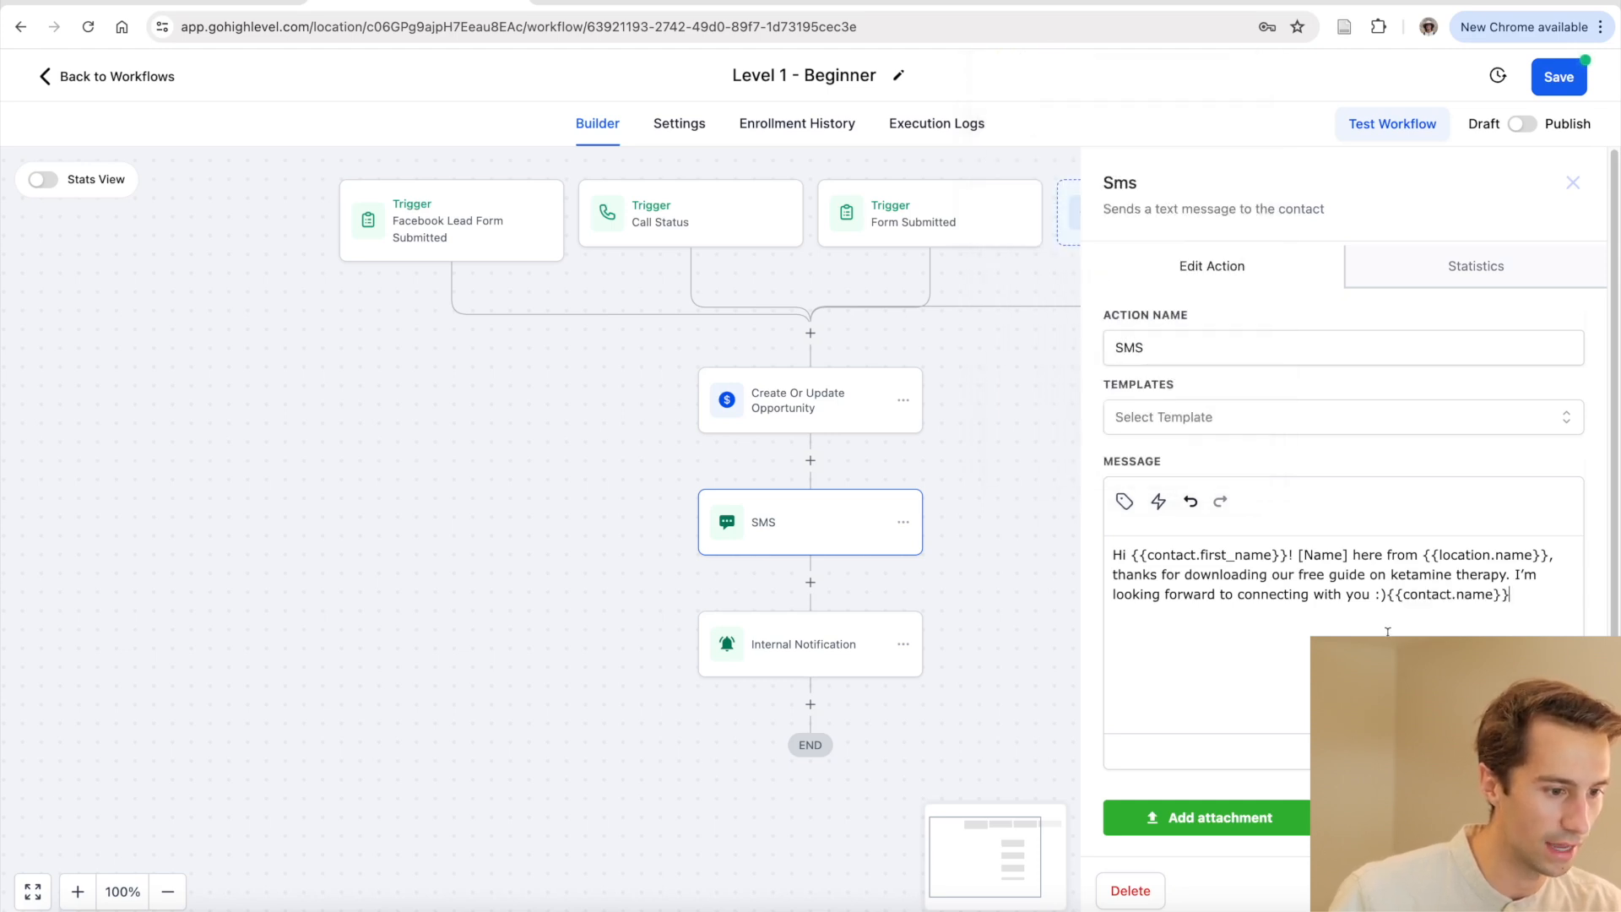
key("BackSpace")
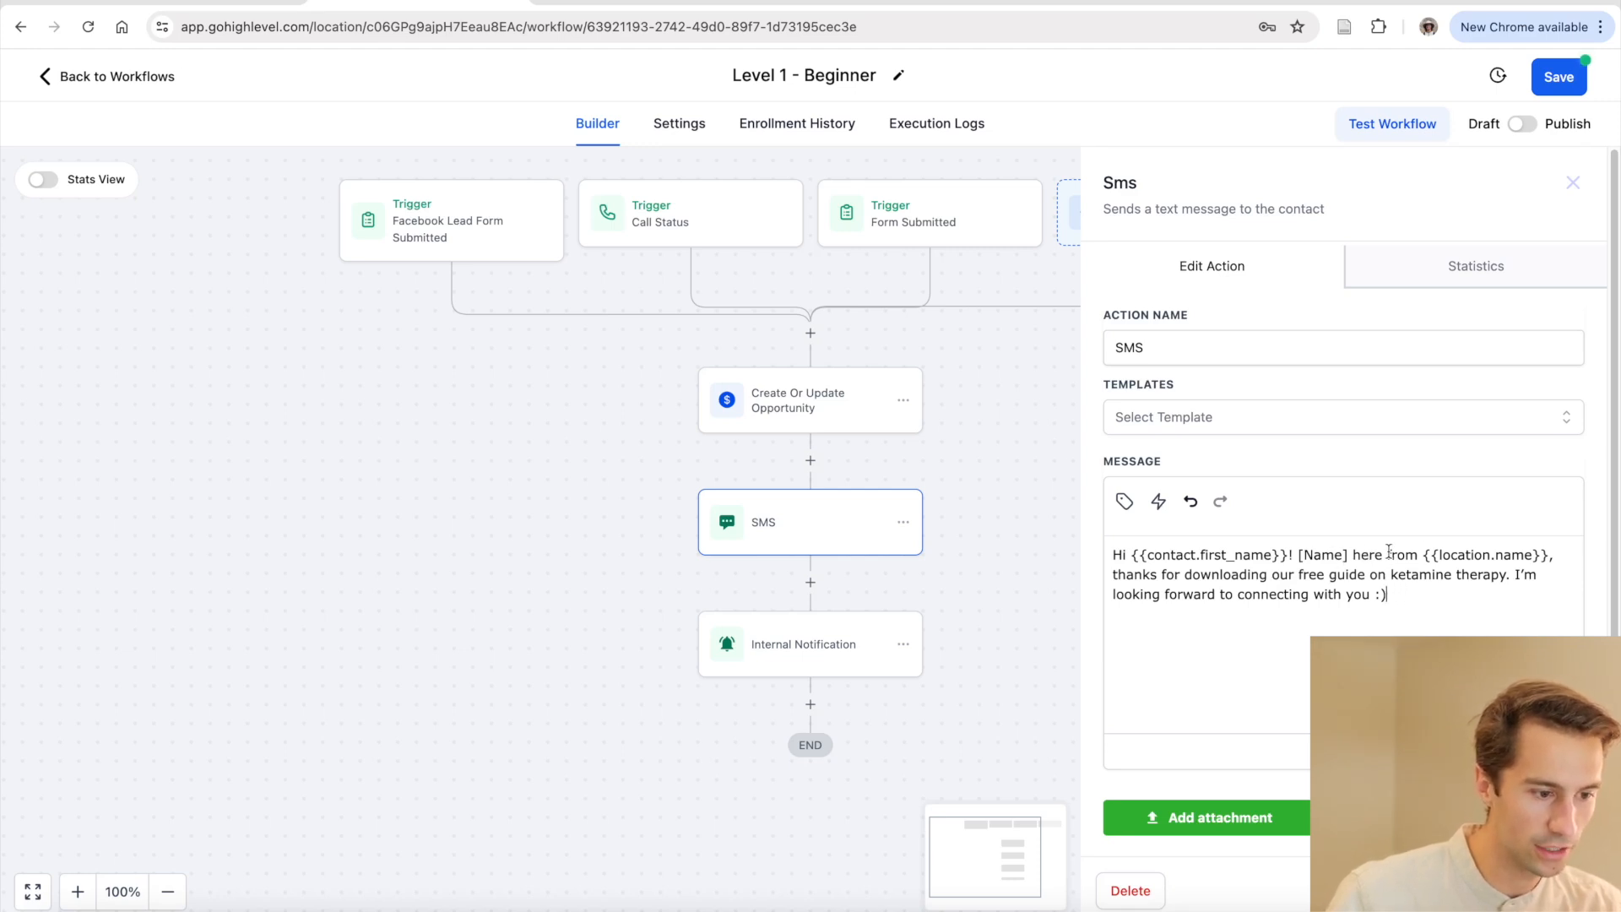
left_click_drag(1441, 555, 1553, 556)
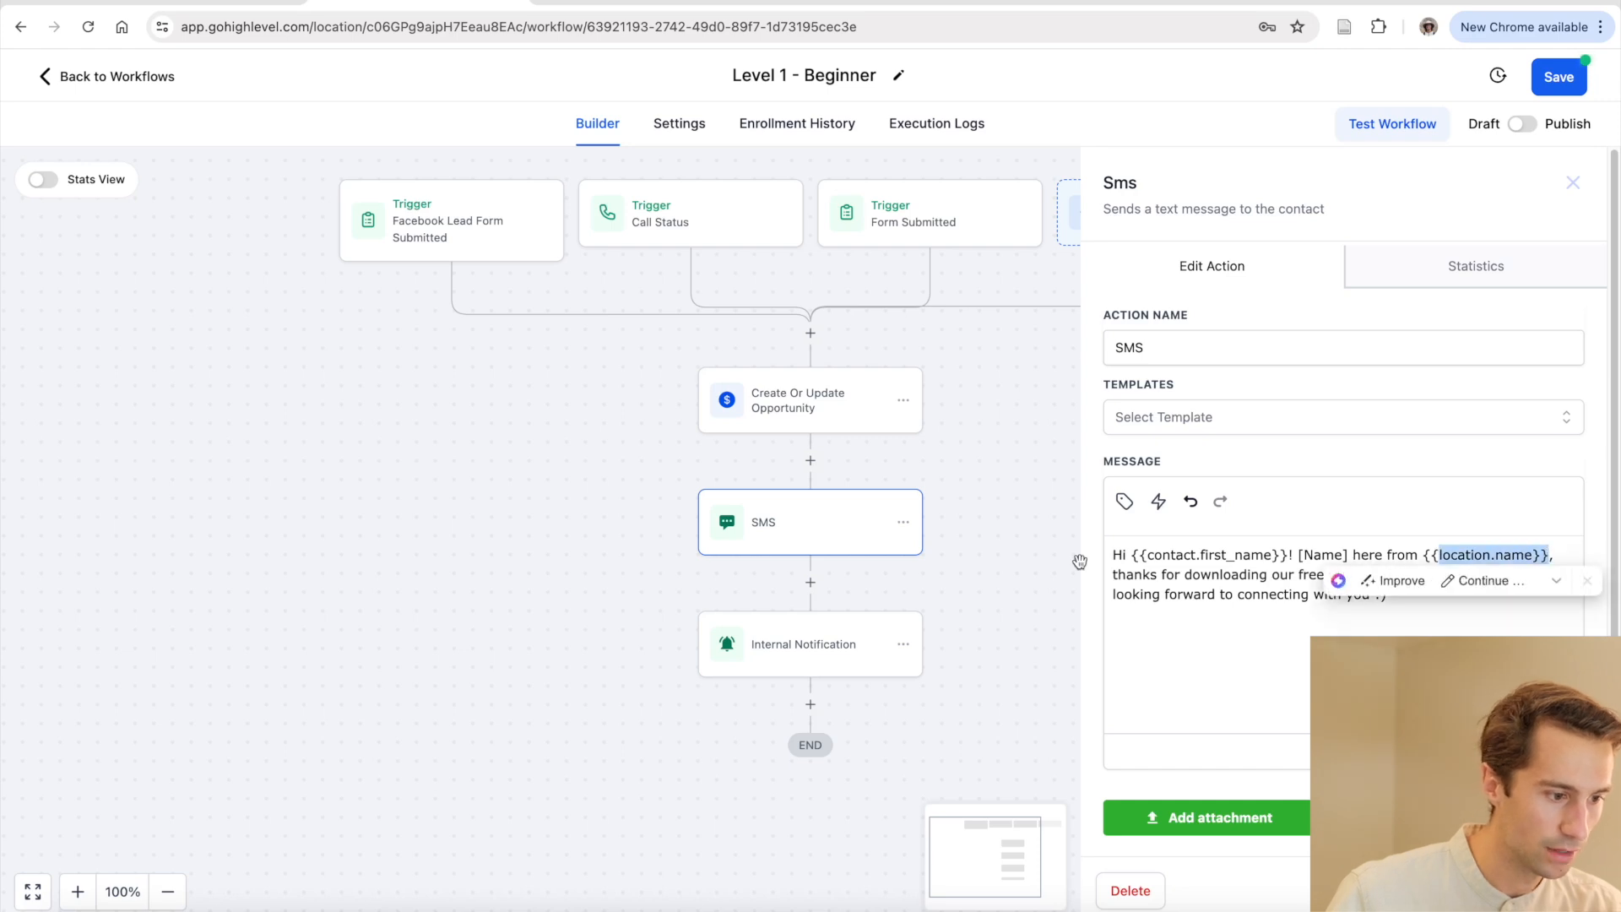
left_click(1127, 571)
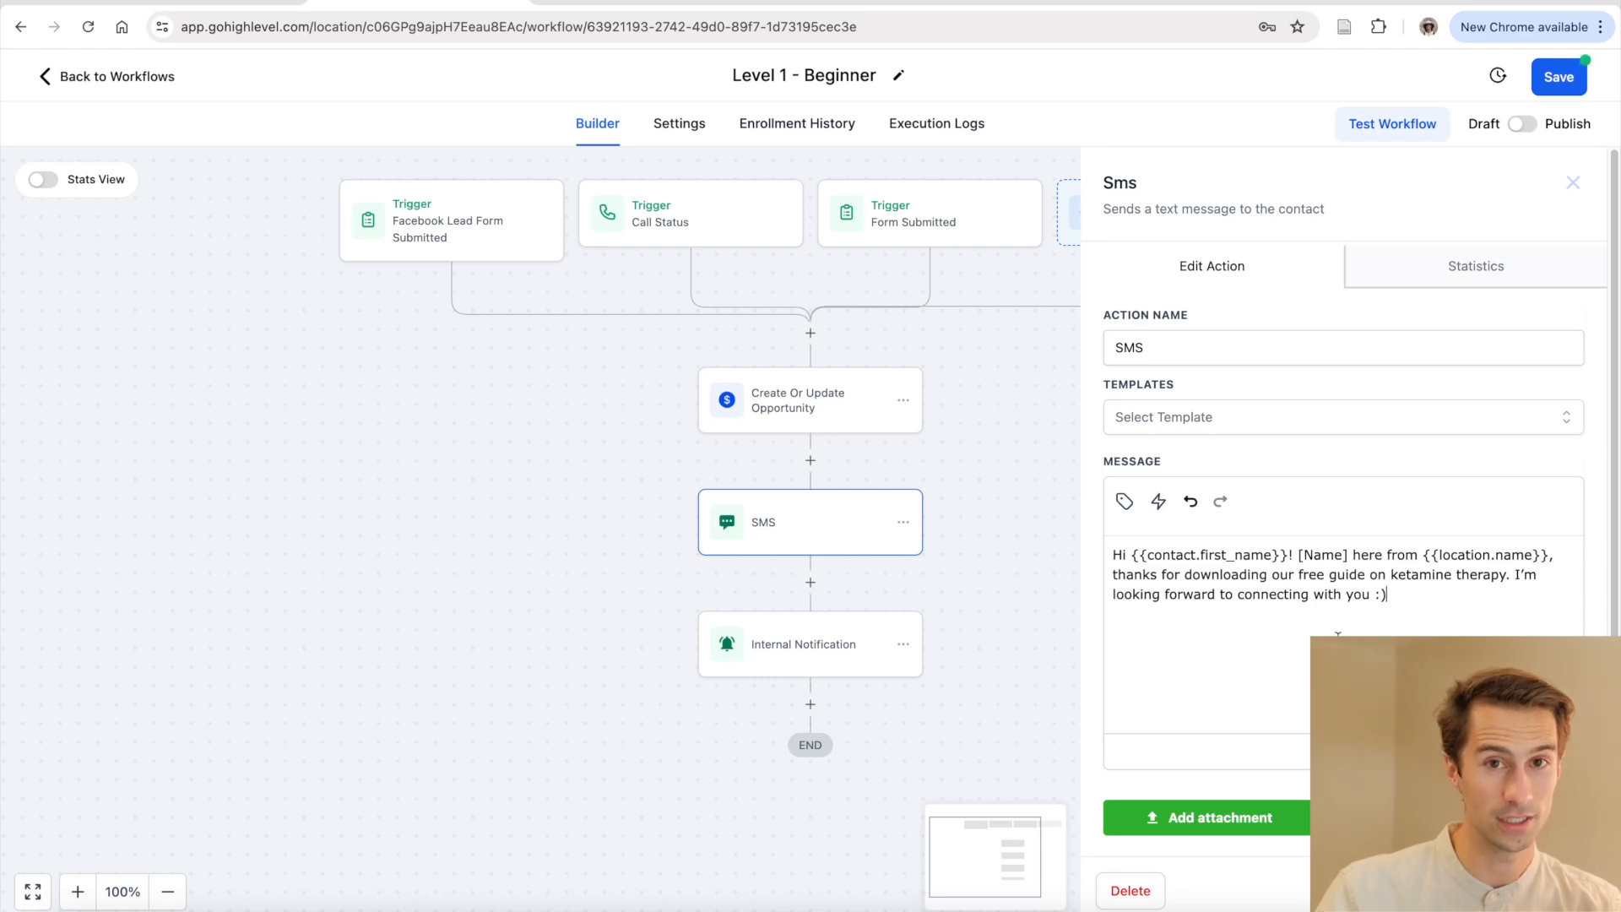
Open the Internal Notification step, keep Email type, and review the sender name and address
left_click(833, 649)
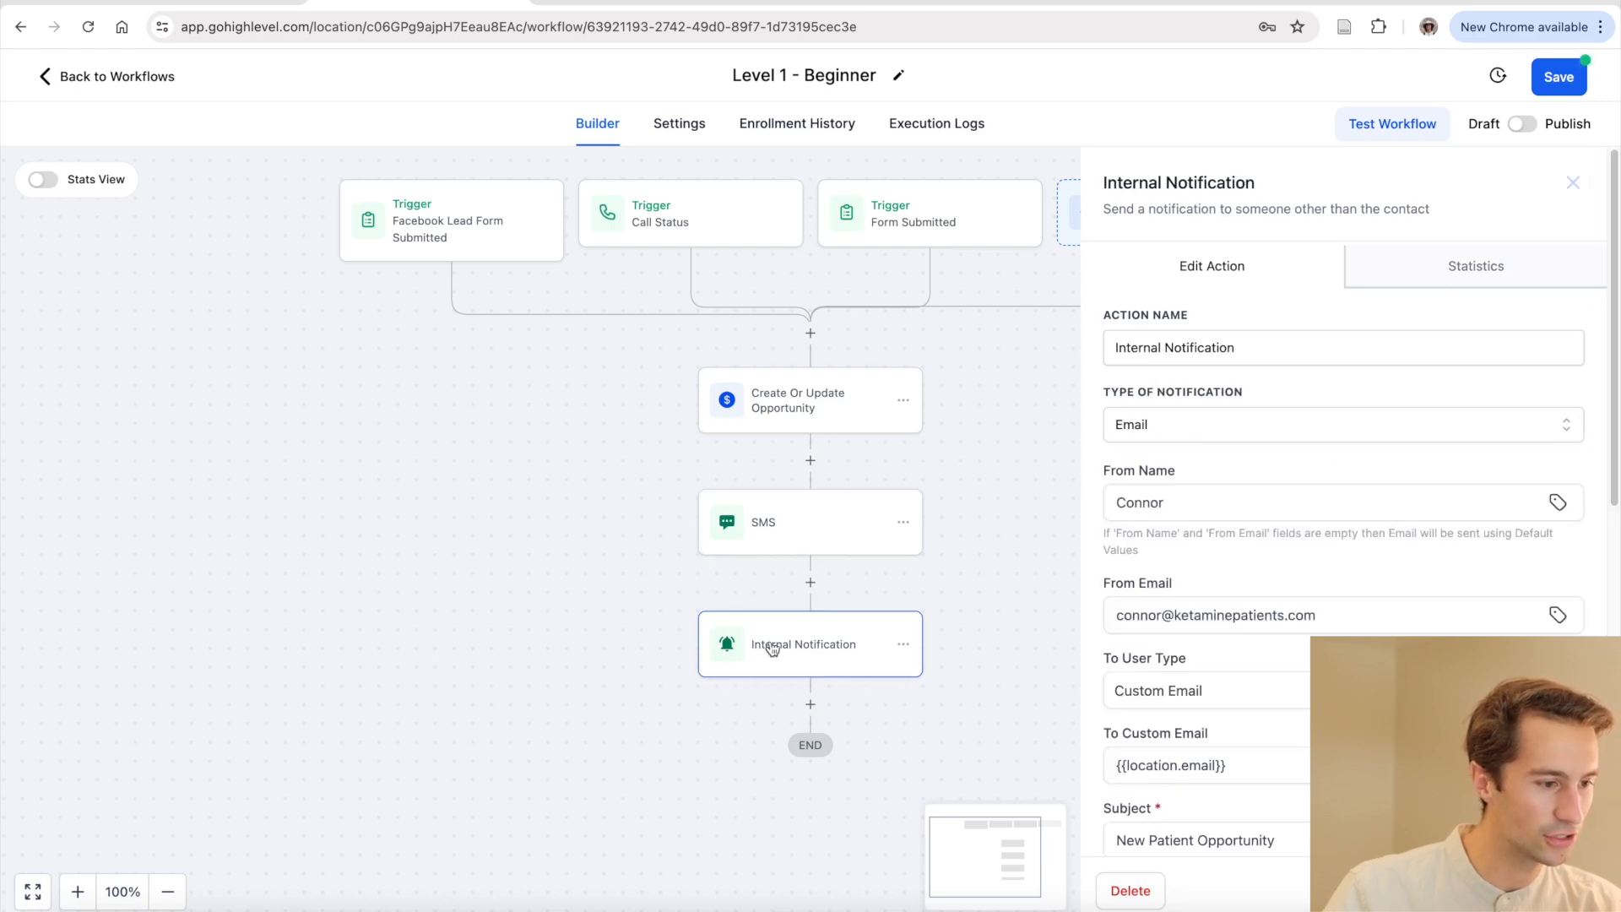
left_click(1185, 424)
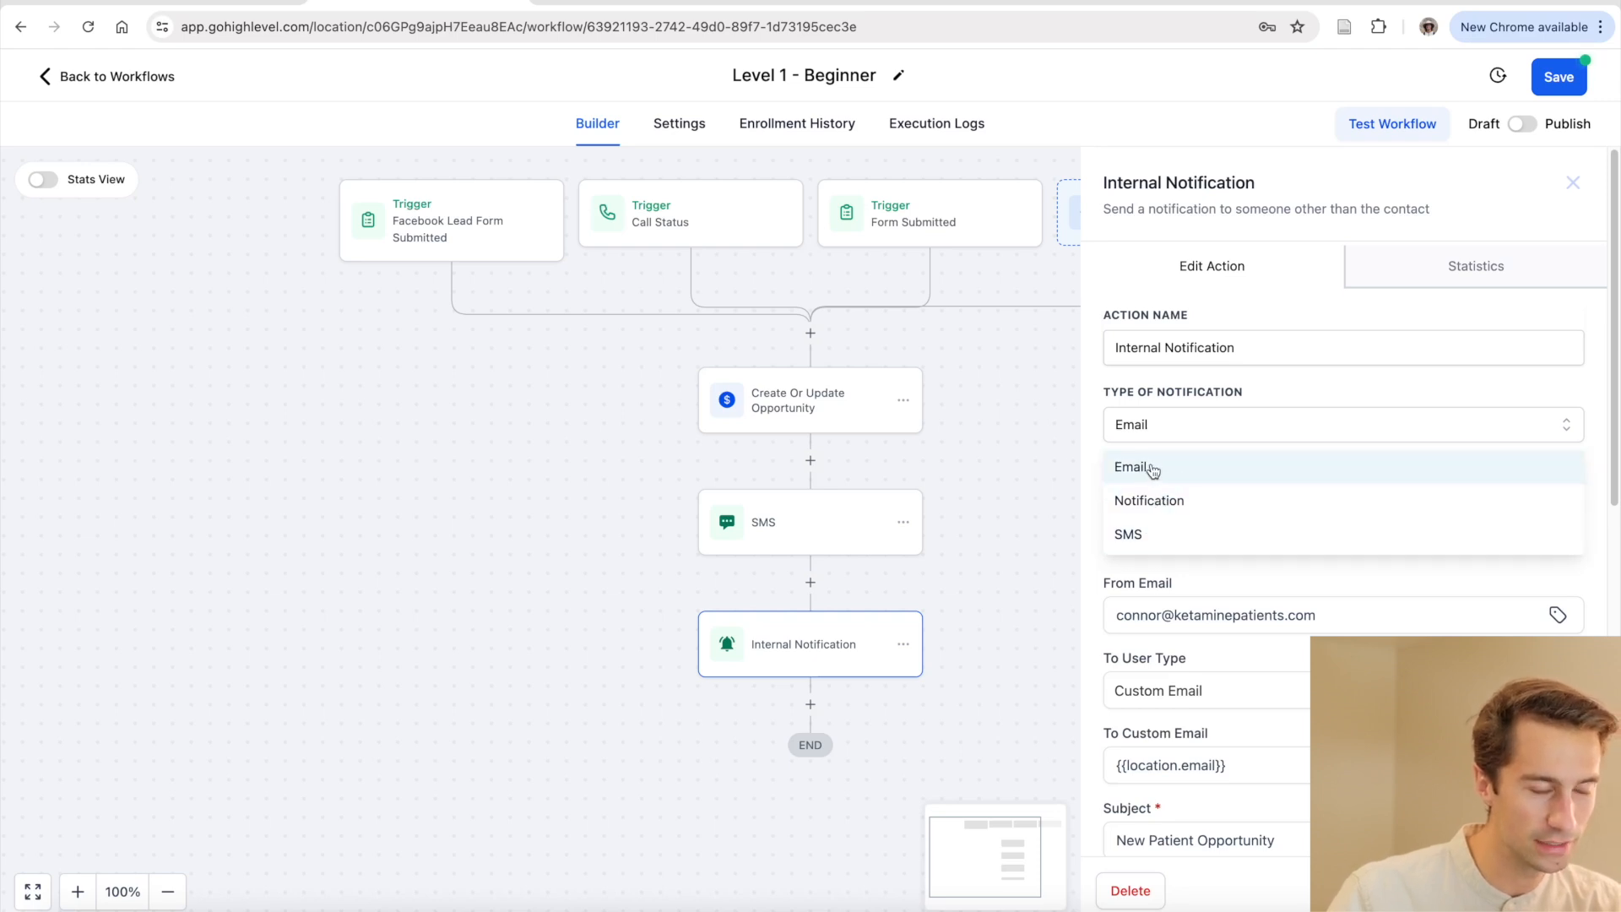
left_click(1179, 427)
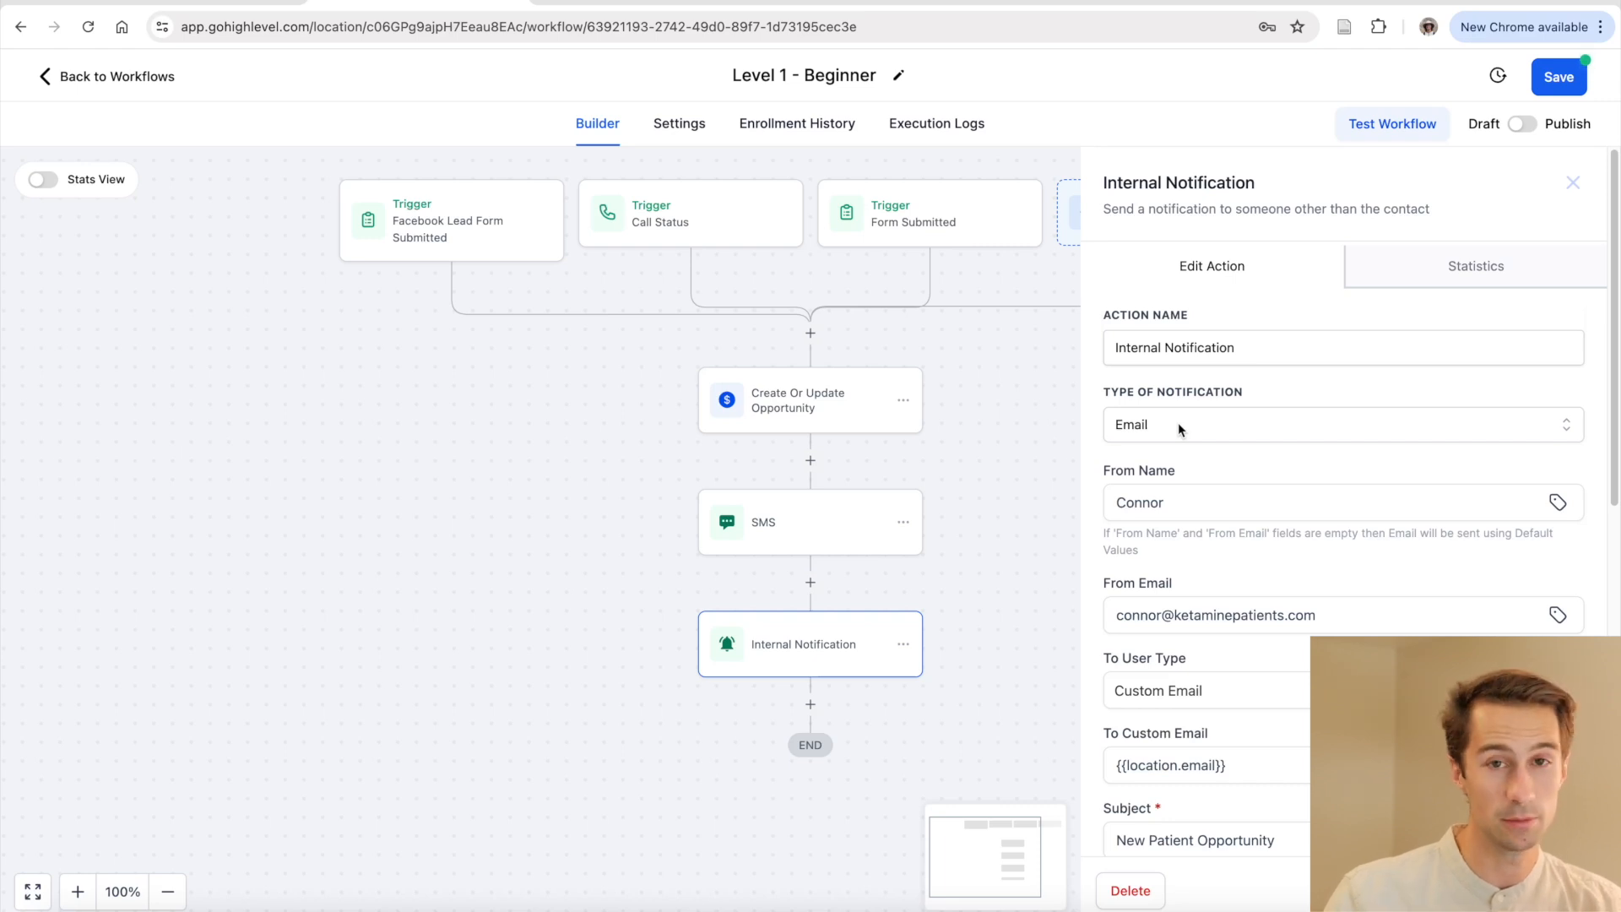
left_click(1201, 488)
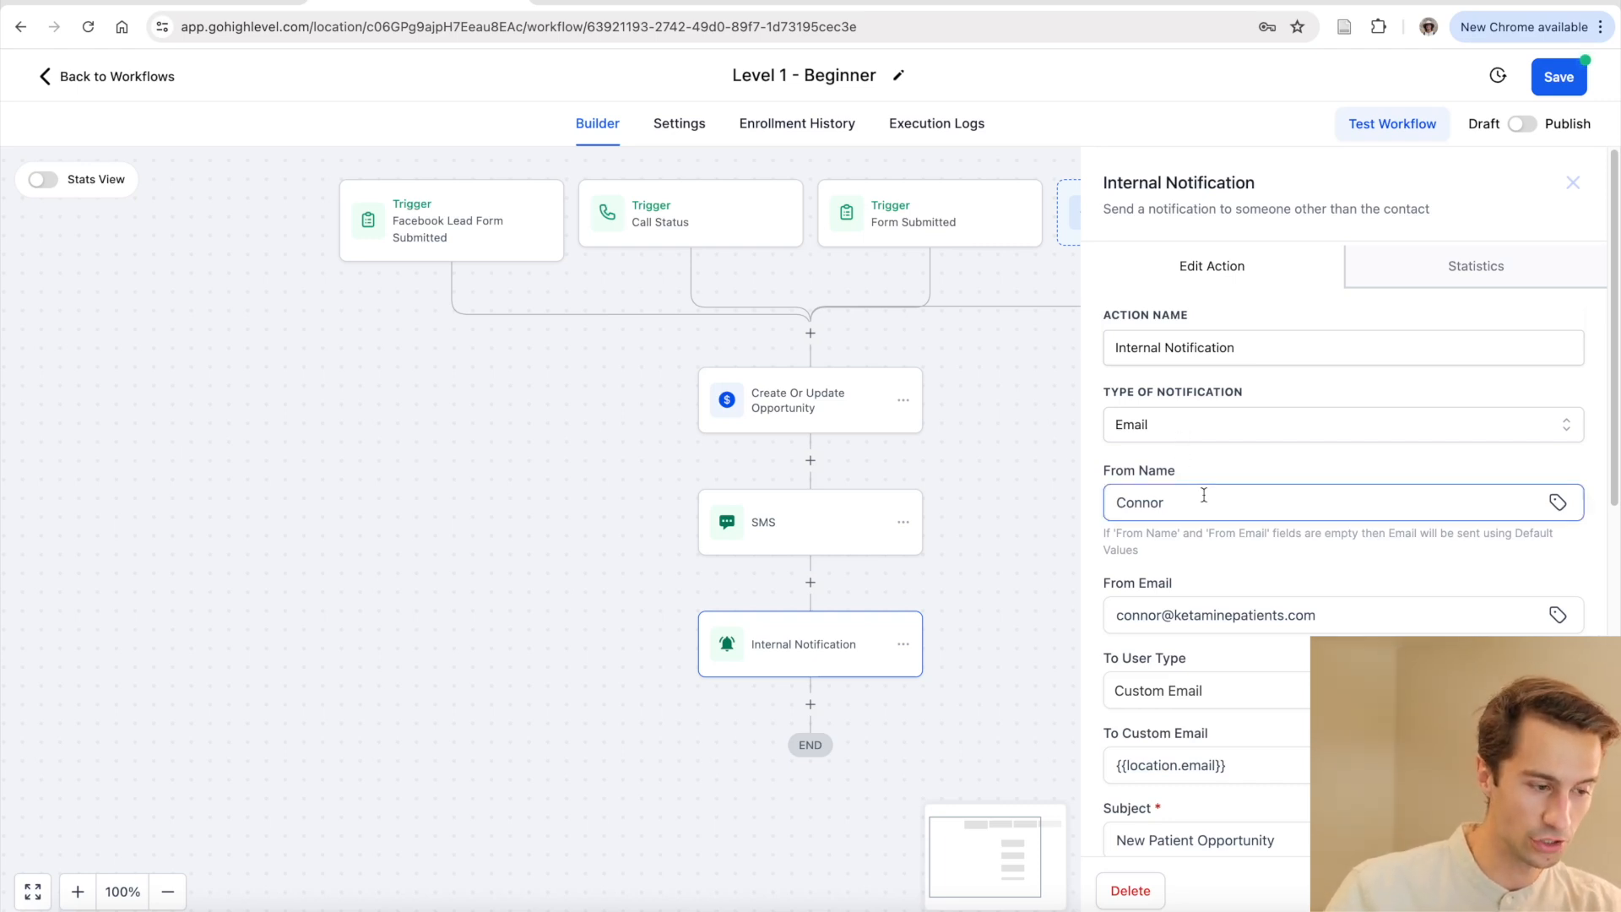
double_click(1204, 494)
left_click(1186, 498)
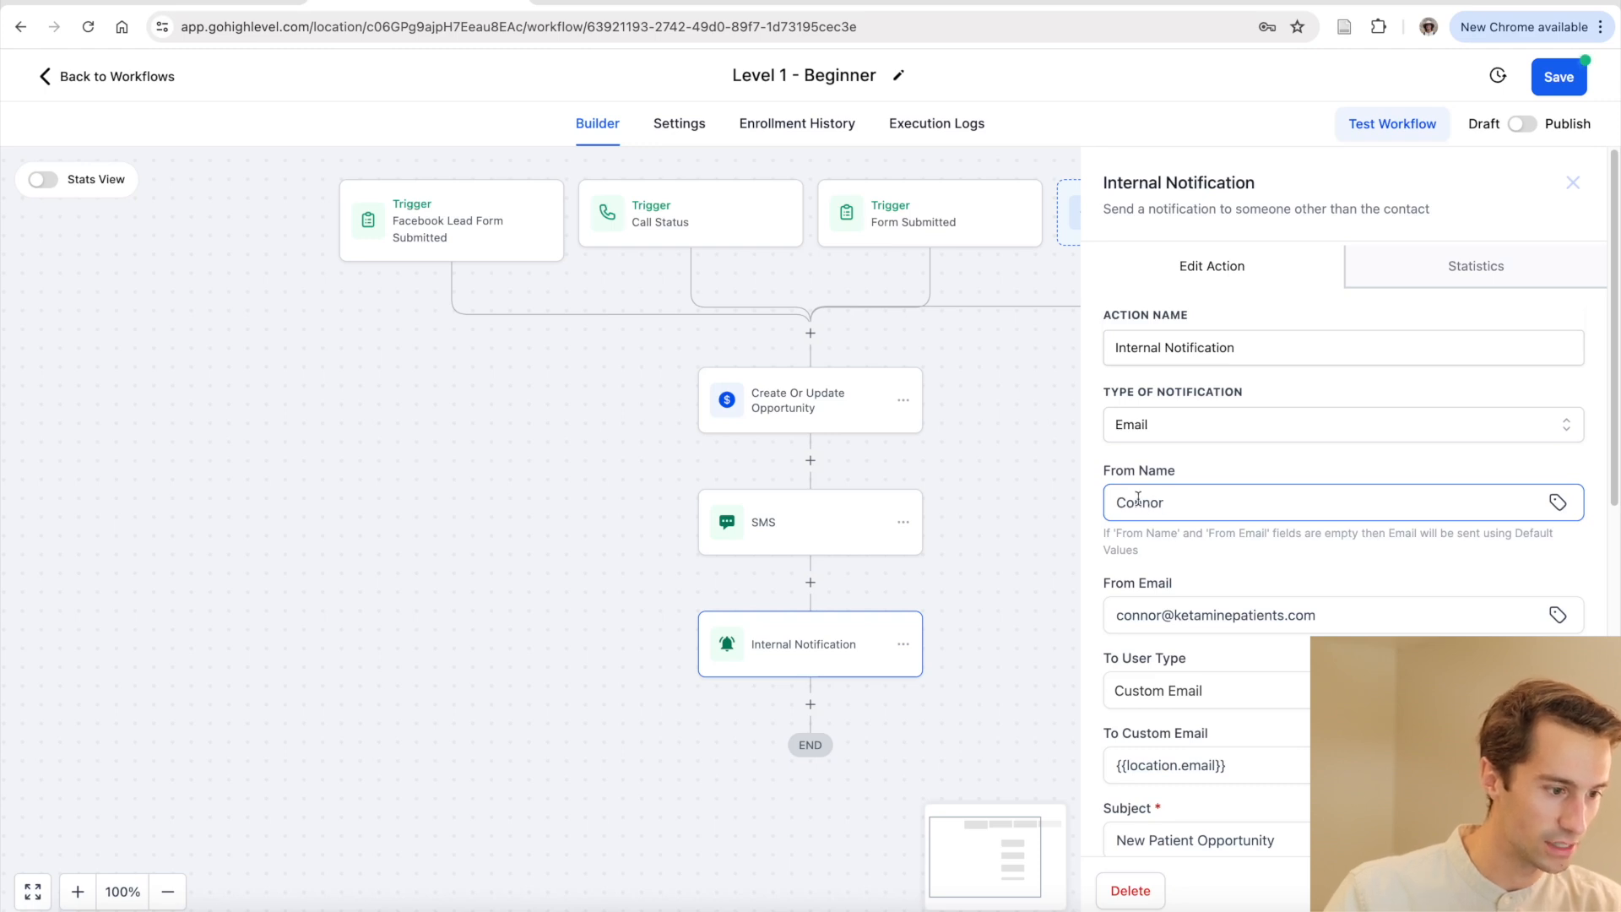
scroll(1189, 558, "down", 1)
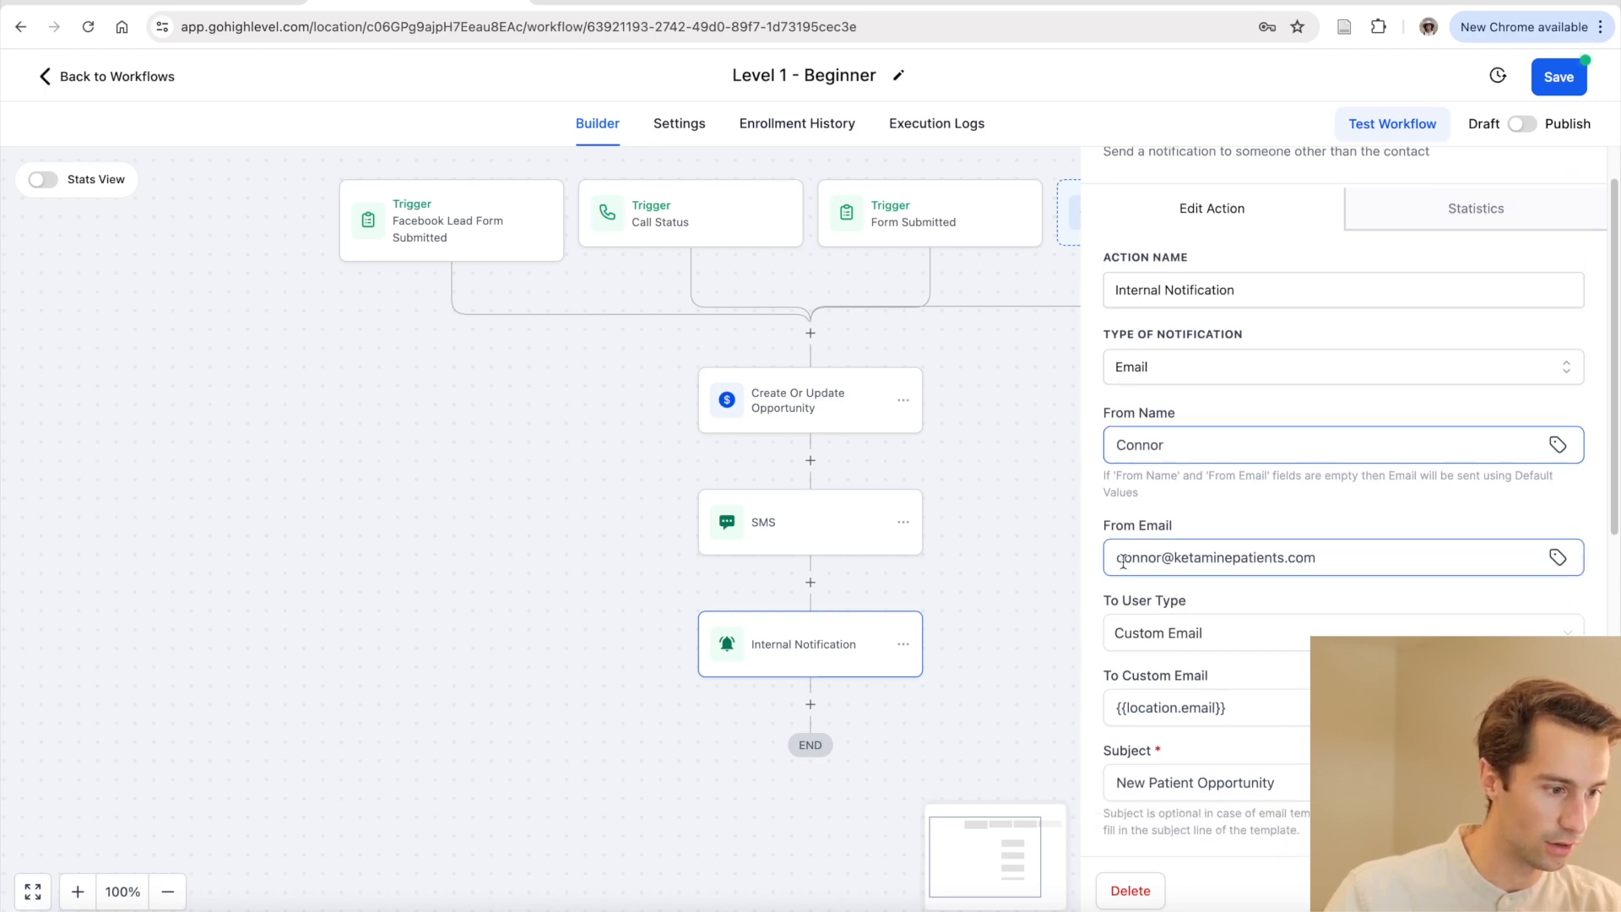
left_click_drag(1123, 561, 1317, 559)
left_click(1306, 524)
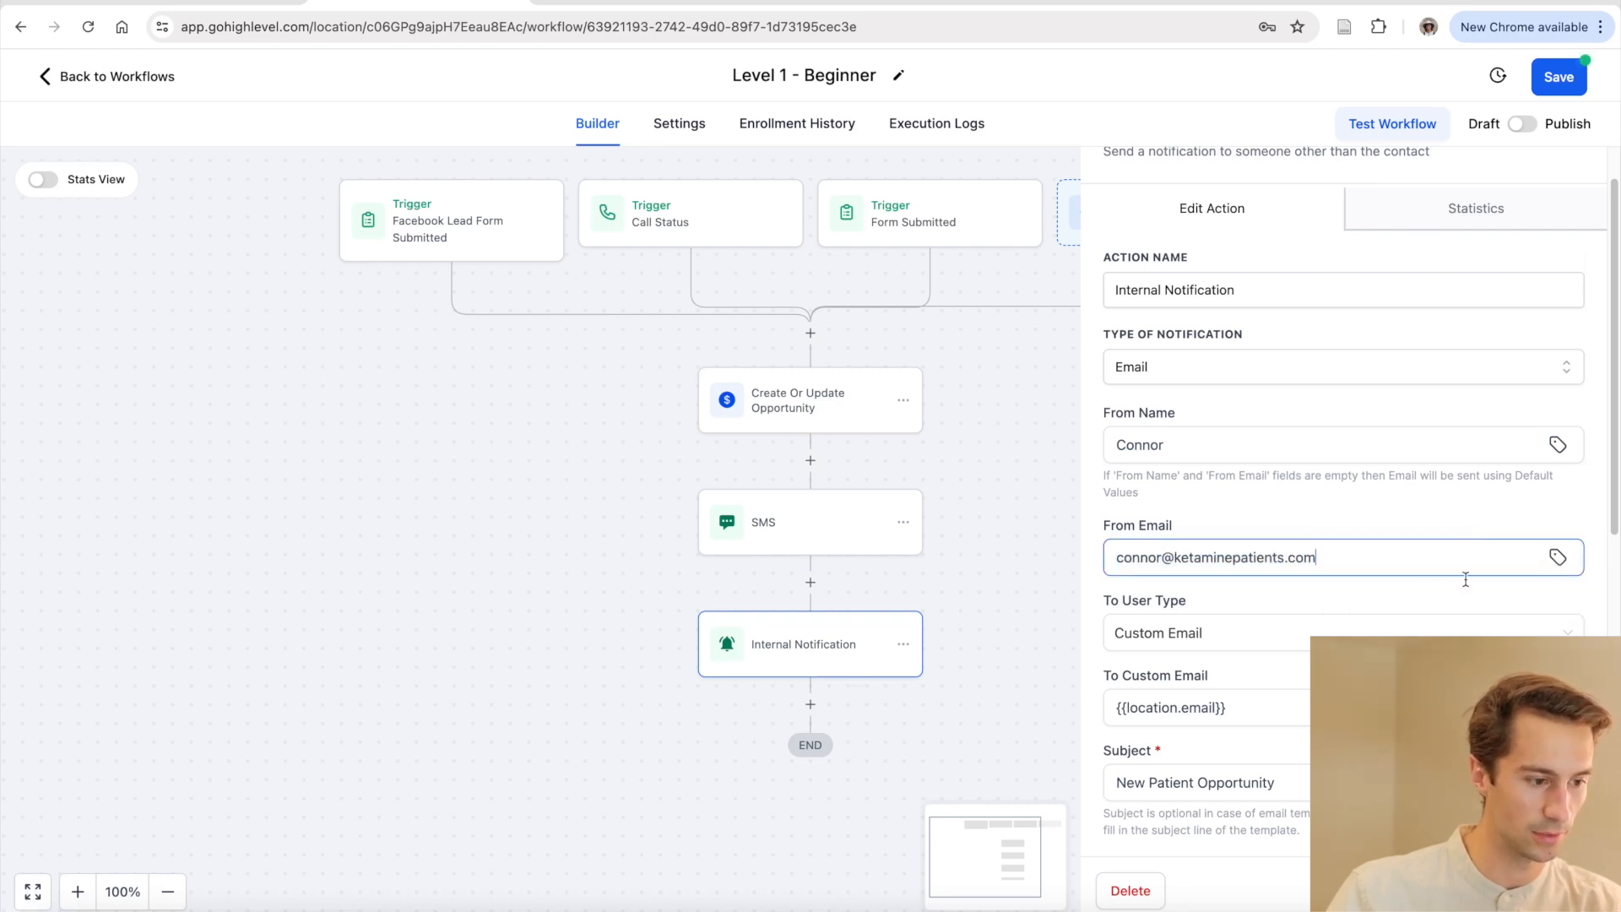
scroll(1466, 579, "down", 4)
Keep Custom Email recipients: {{location.email}} plus a comma-separated personal email address
left_click(1309, 382)
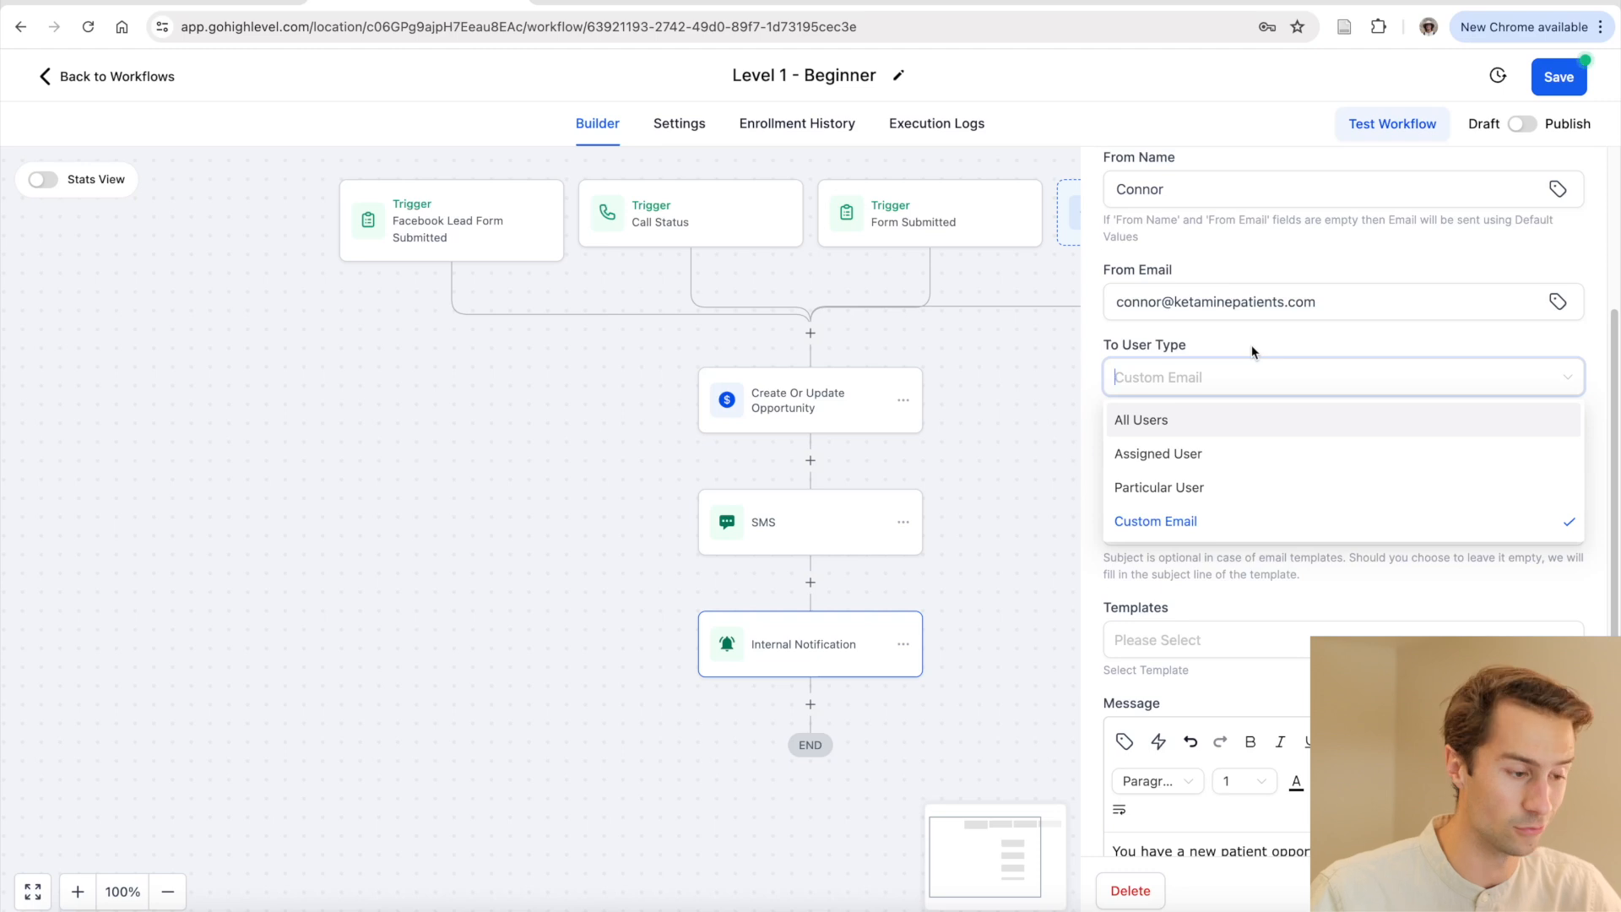
left_click(1228, 516)
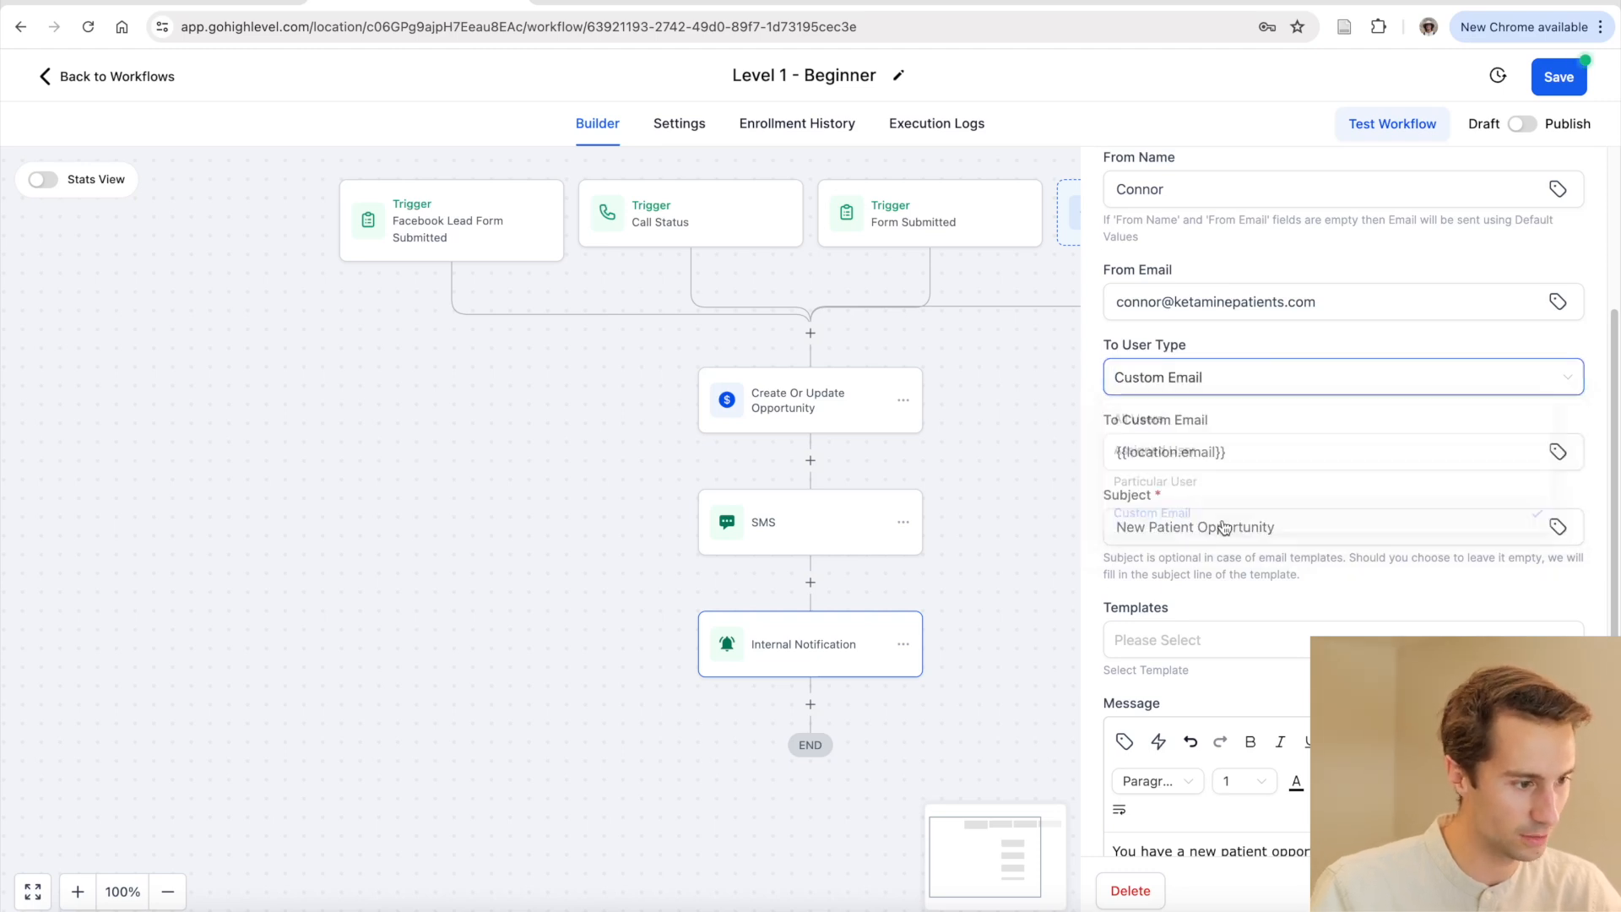
left_click(1248, 448)
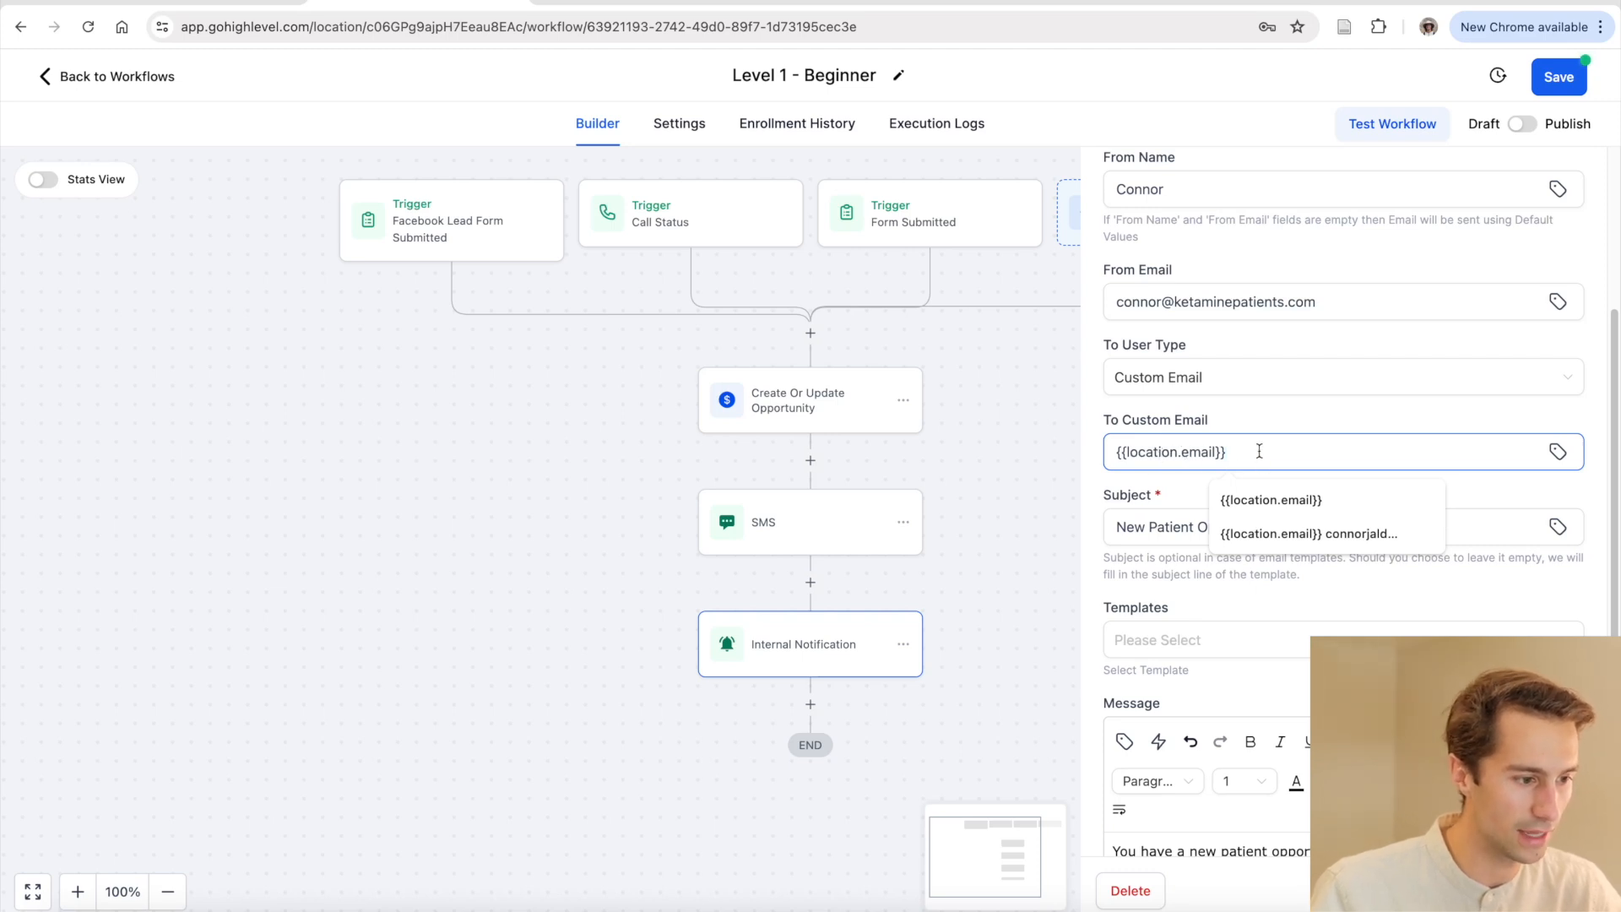
left_click(1558, 453)
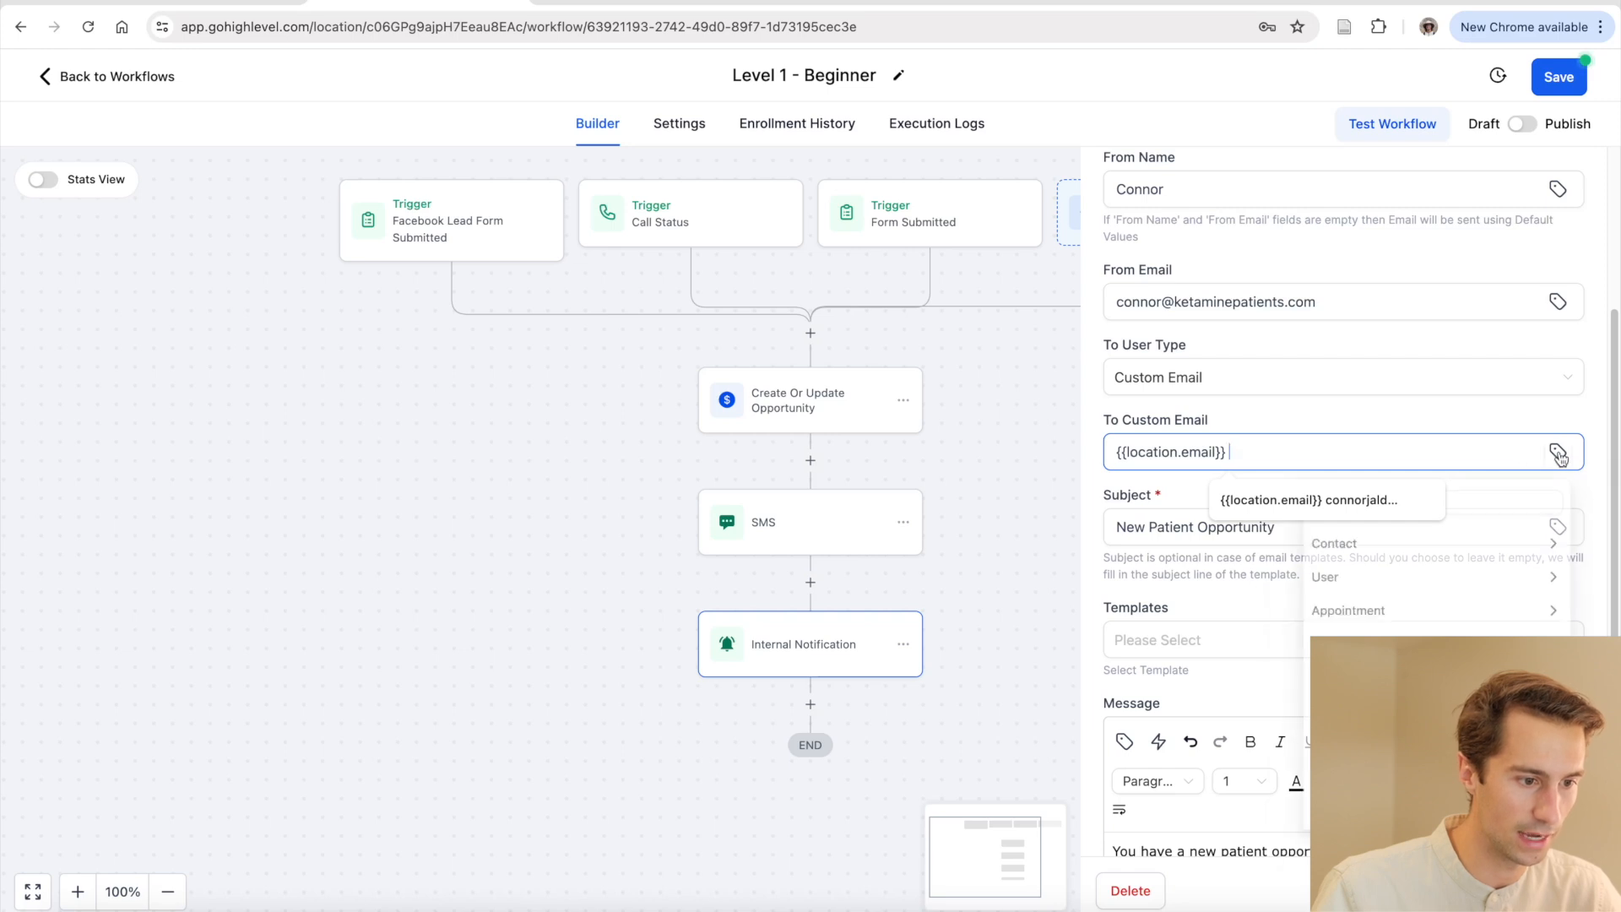
left_click(1426, 500)
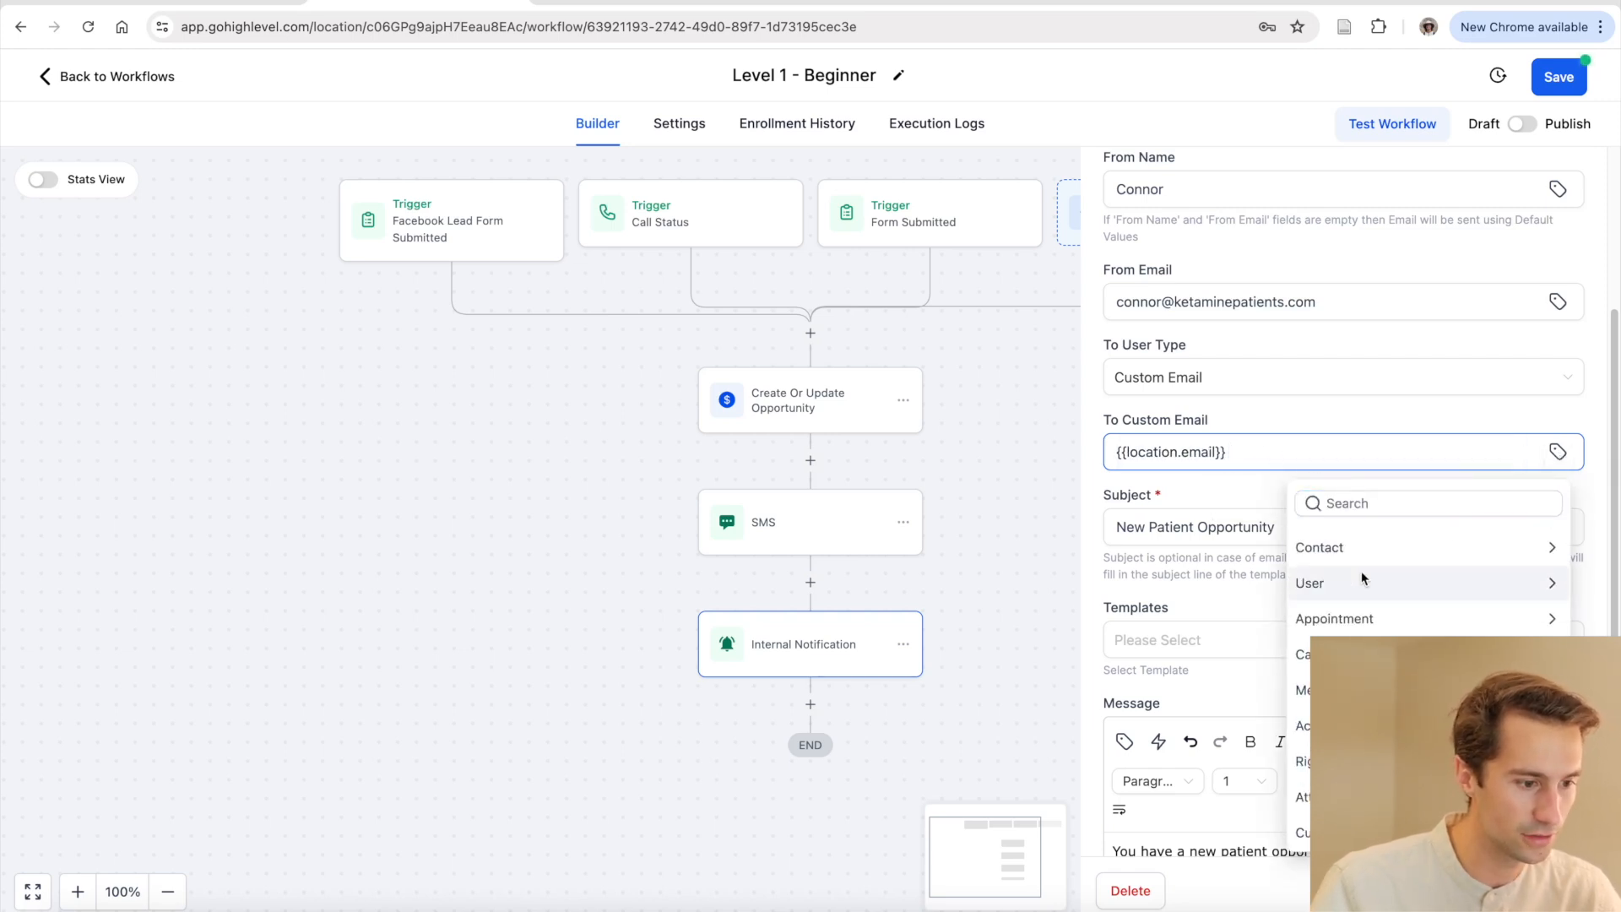
left_click(1334, 725)
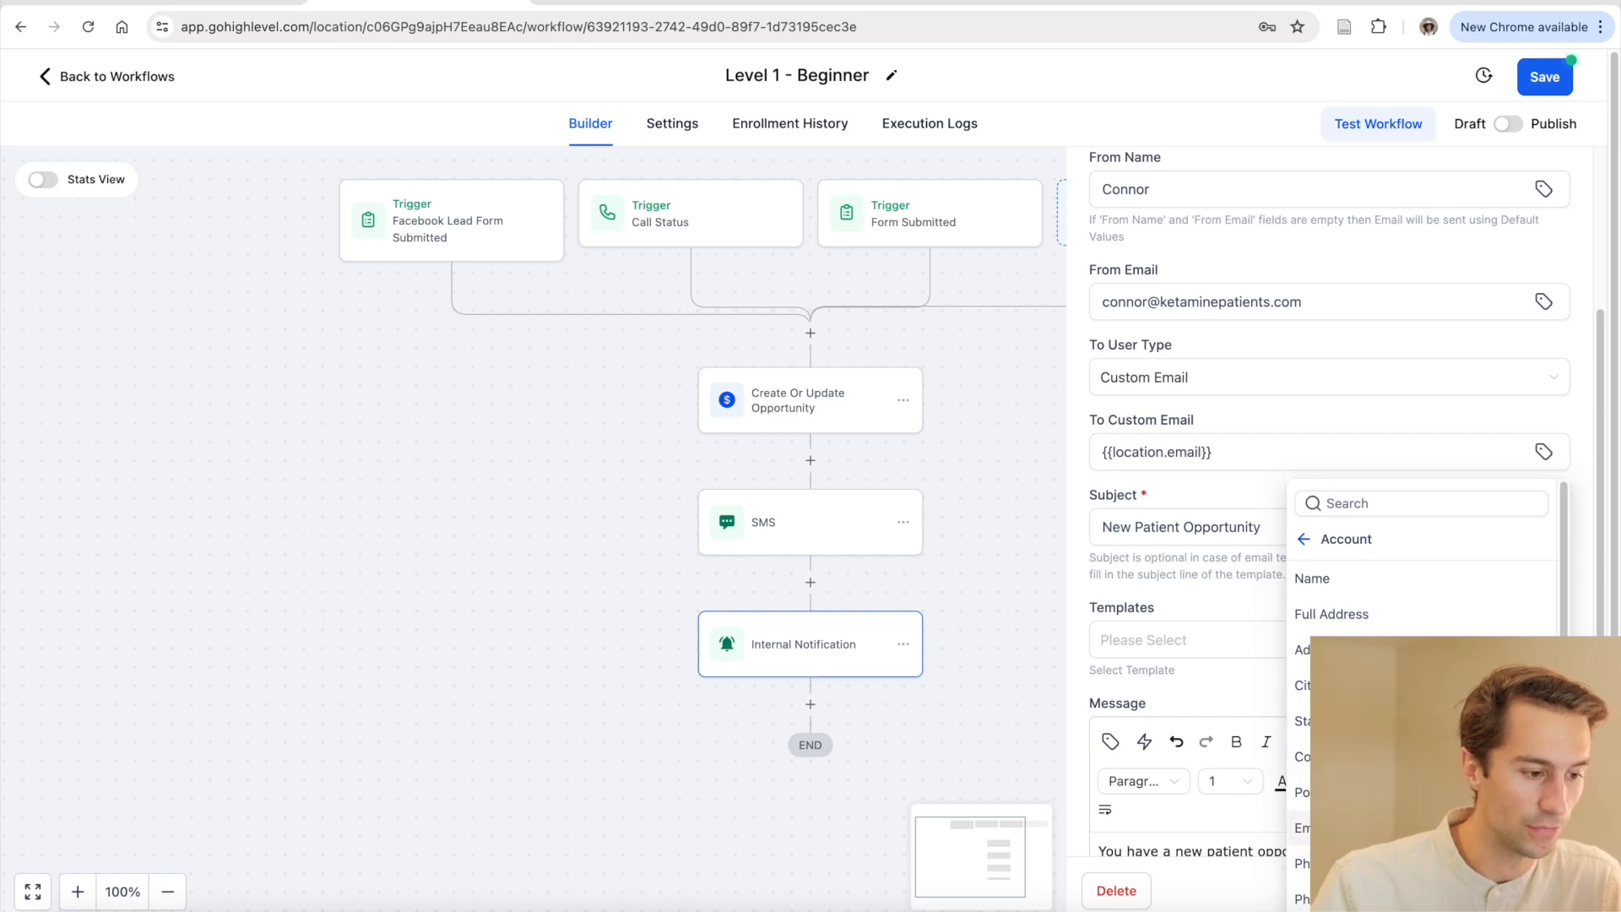
left_click(1351, 828)
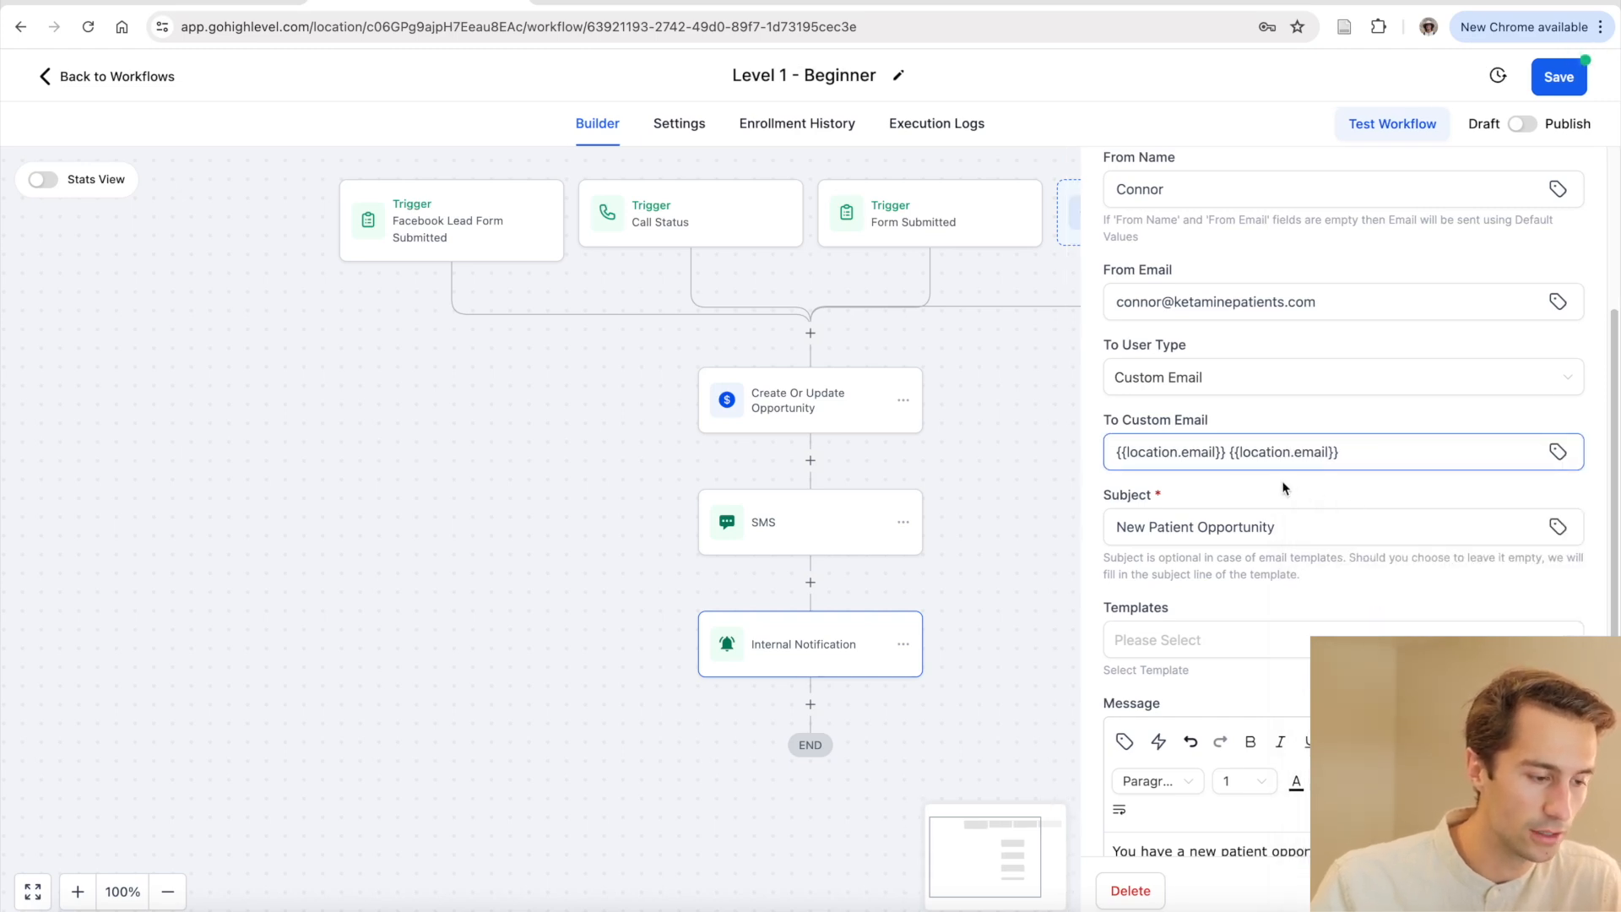
left_click_drag(1415, 459, 1230, 466)
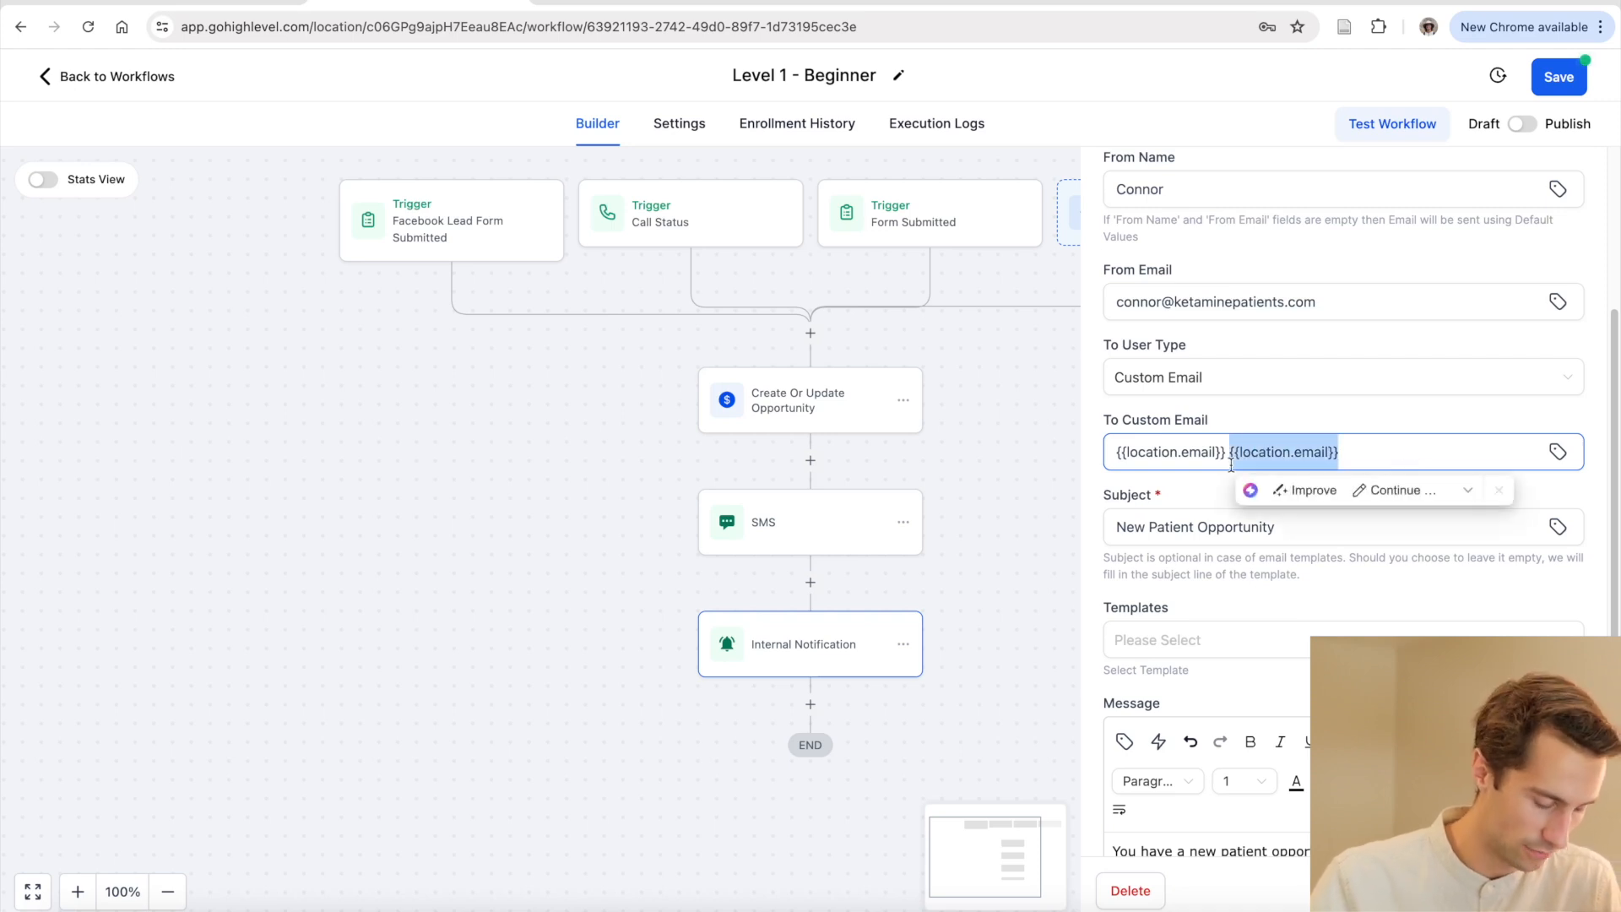
key("BackSpace")
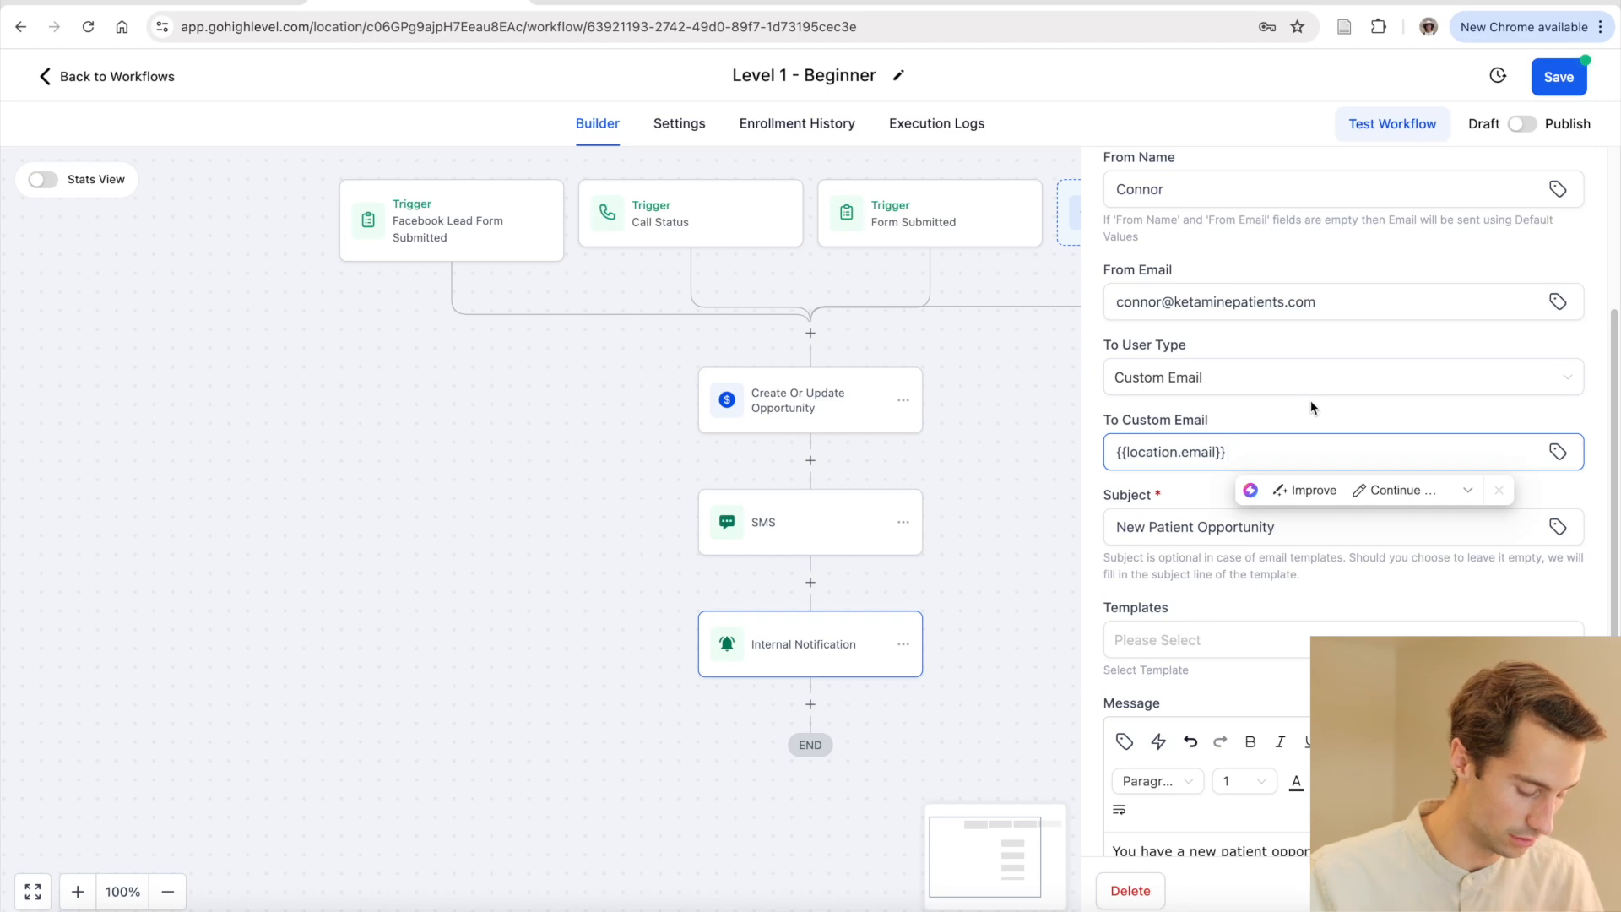
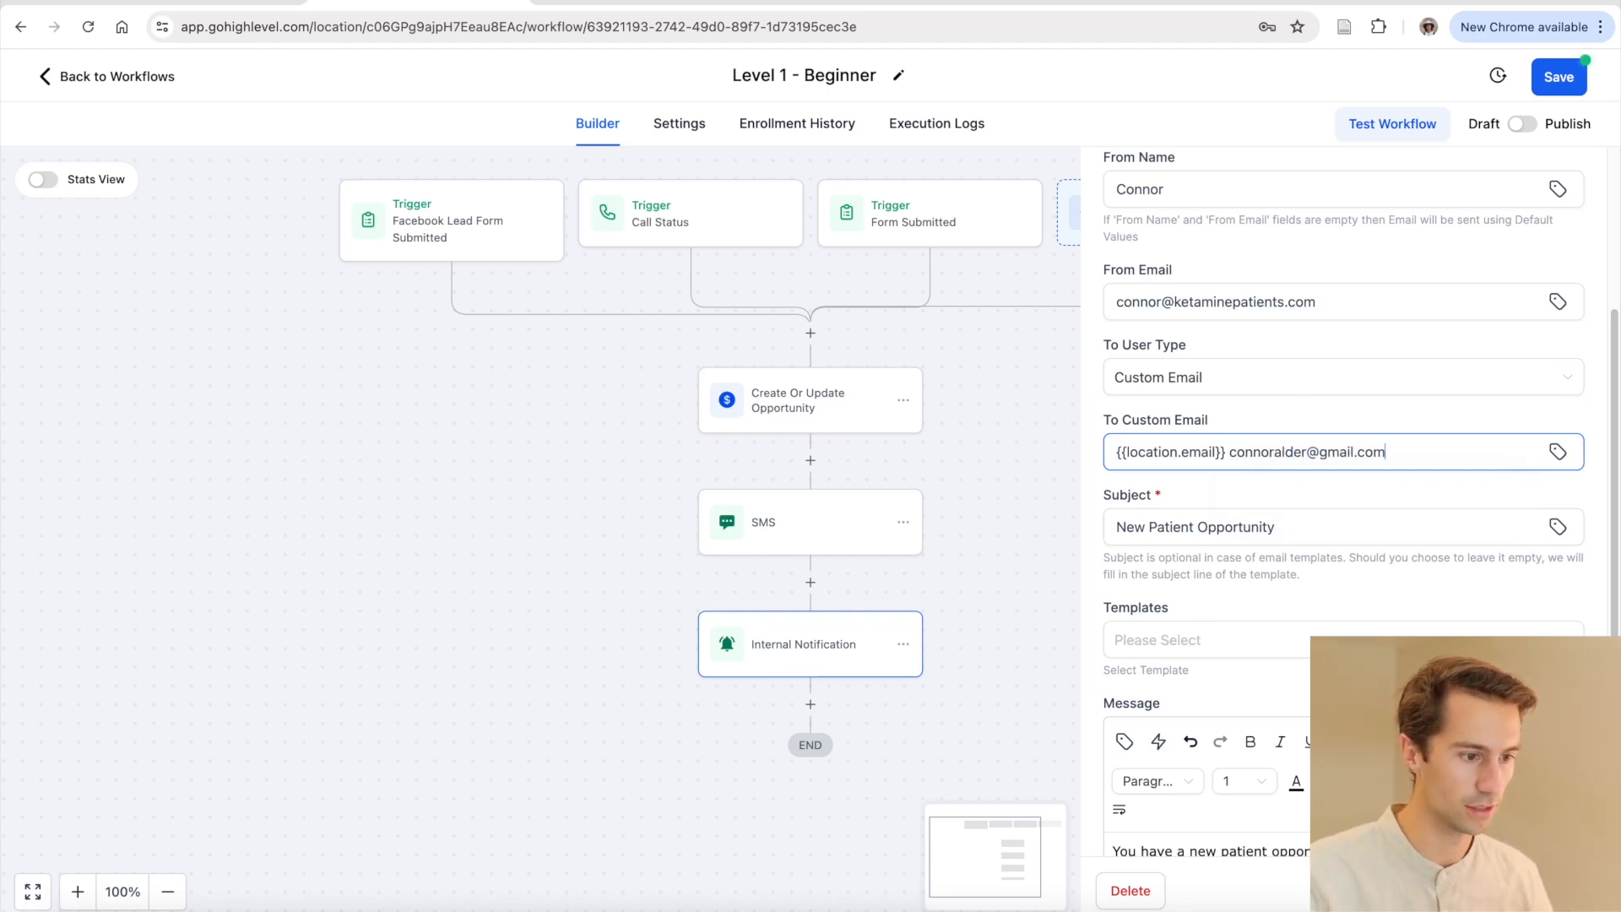
left_click(1226, 453)
type(",")
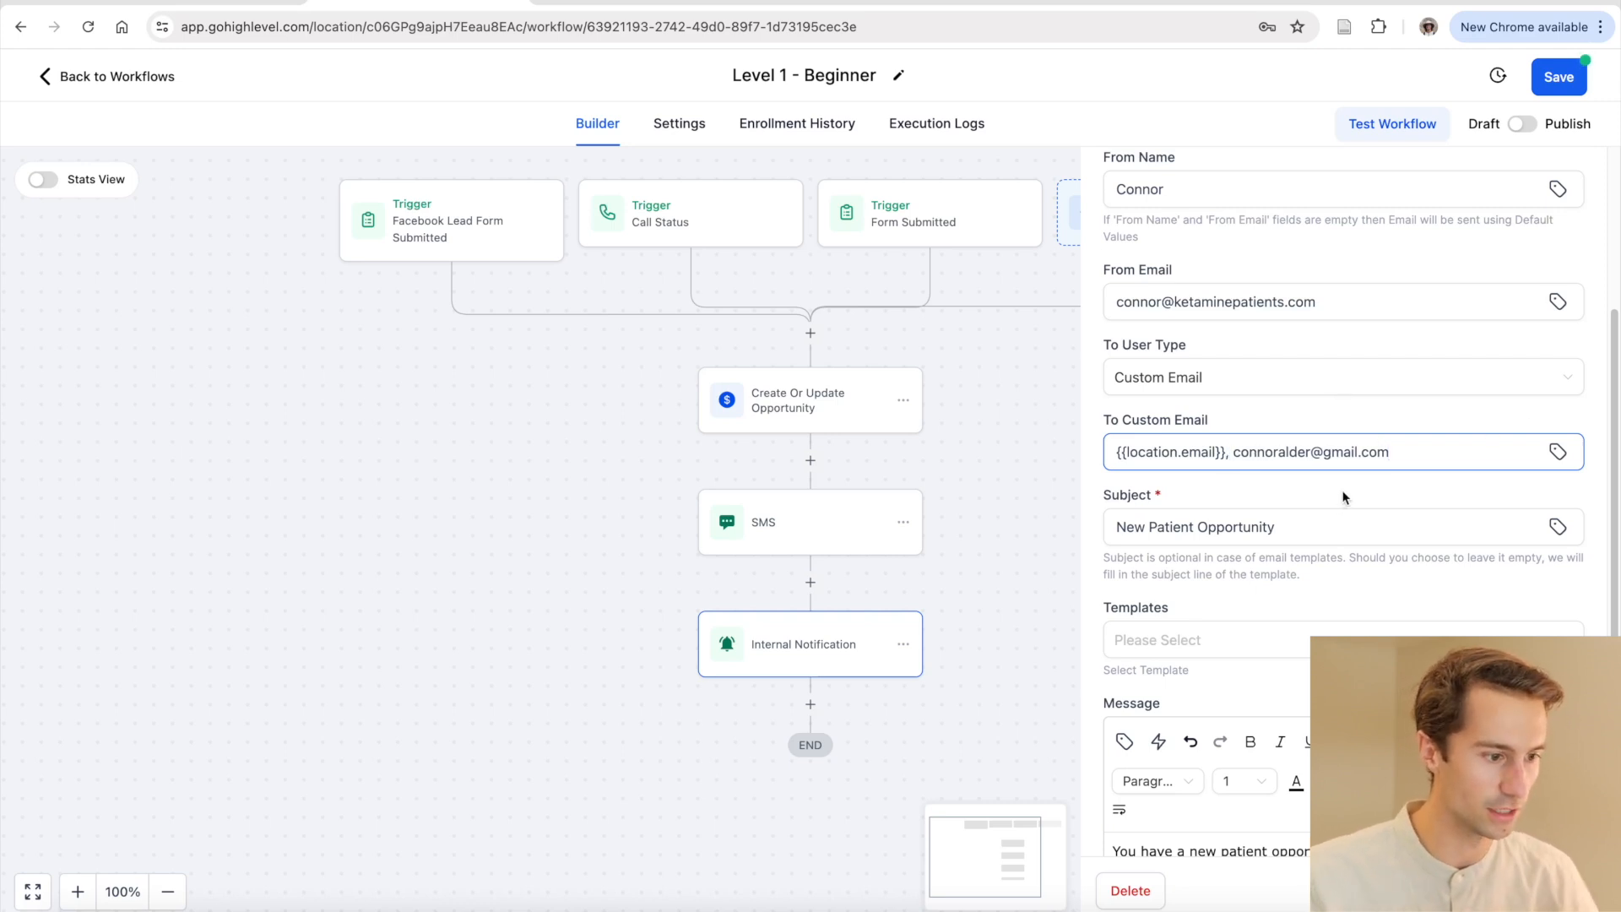
scroll(1343, 498, "down", 5)
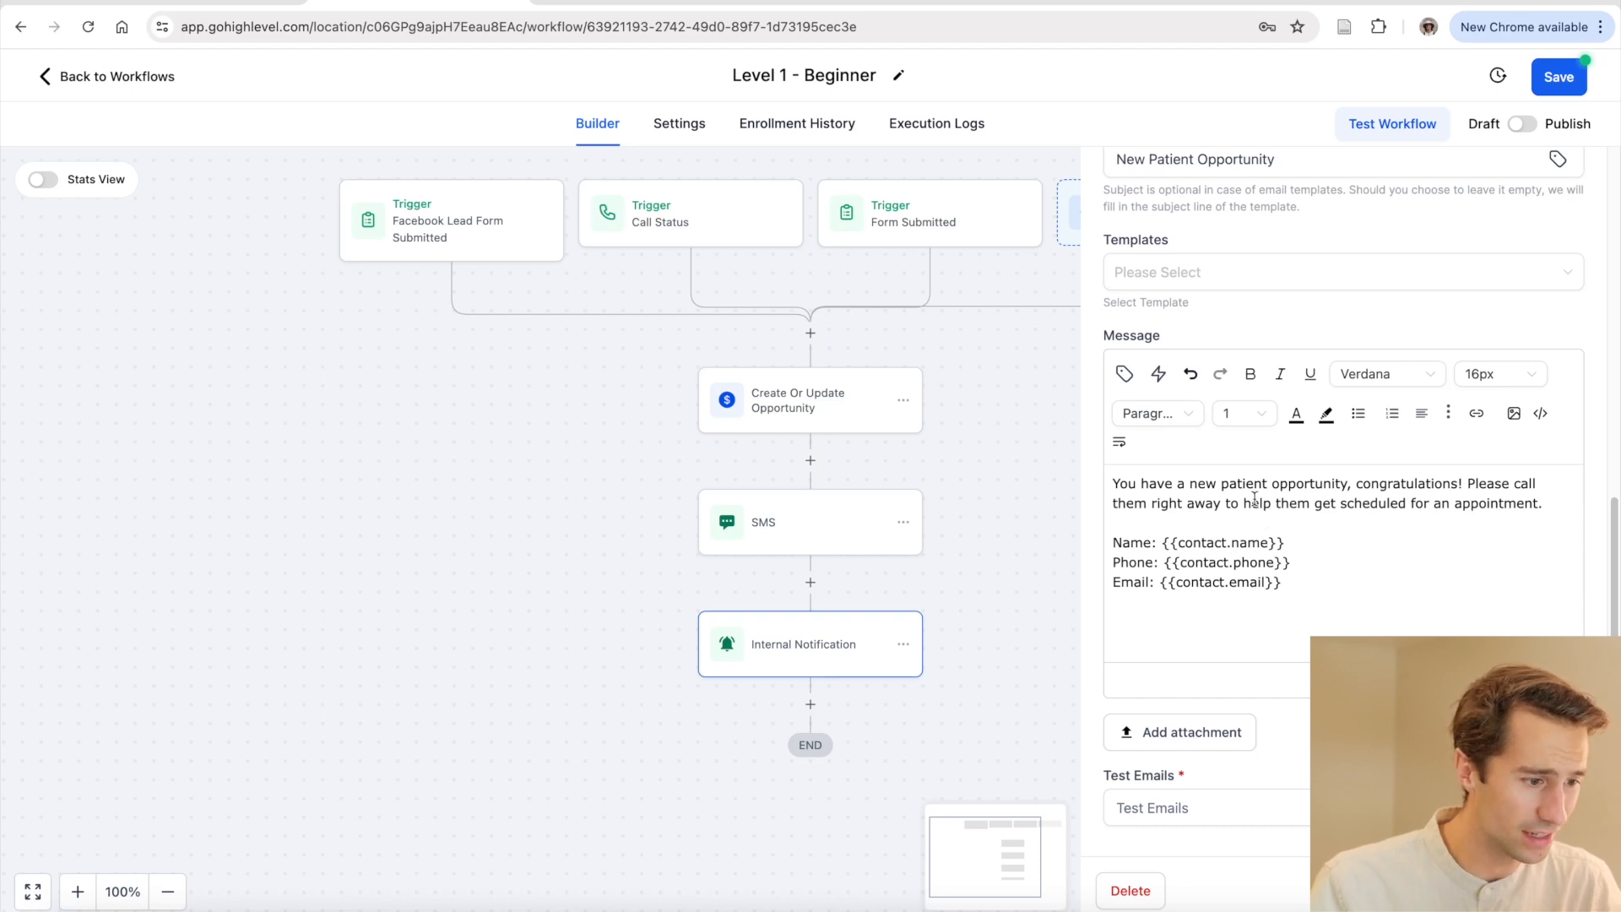
Review the notification message body, including 'congratulations' and the contact name field
scroll(1229, 506, "up", 1)
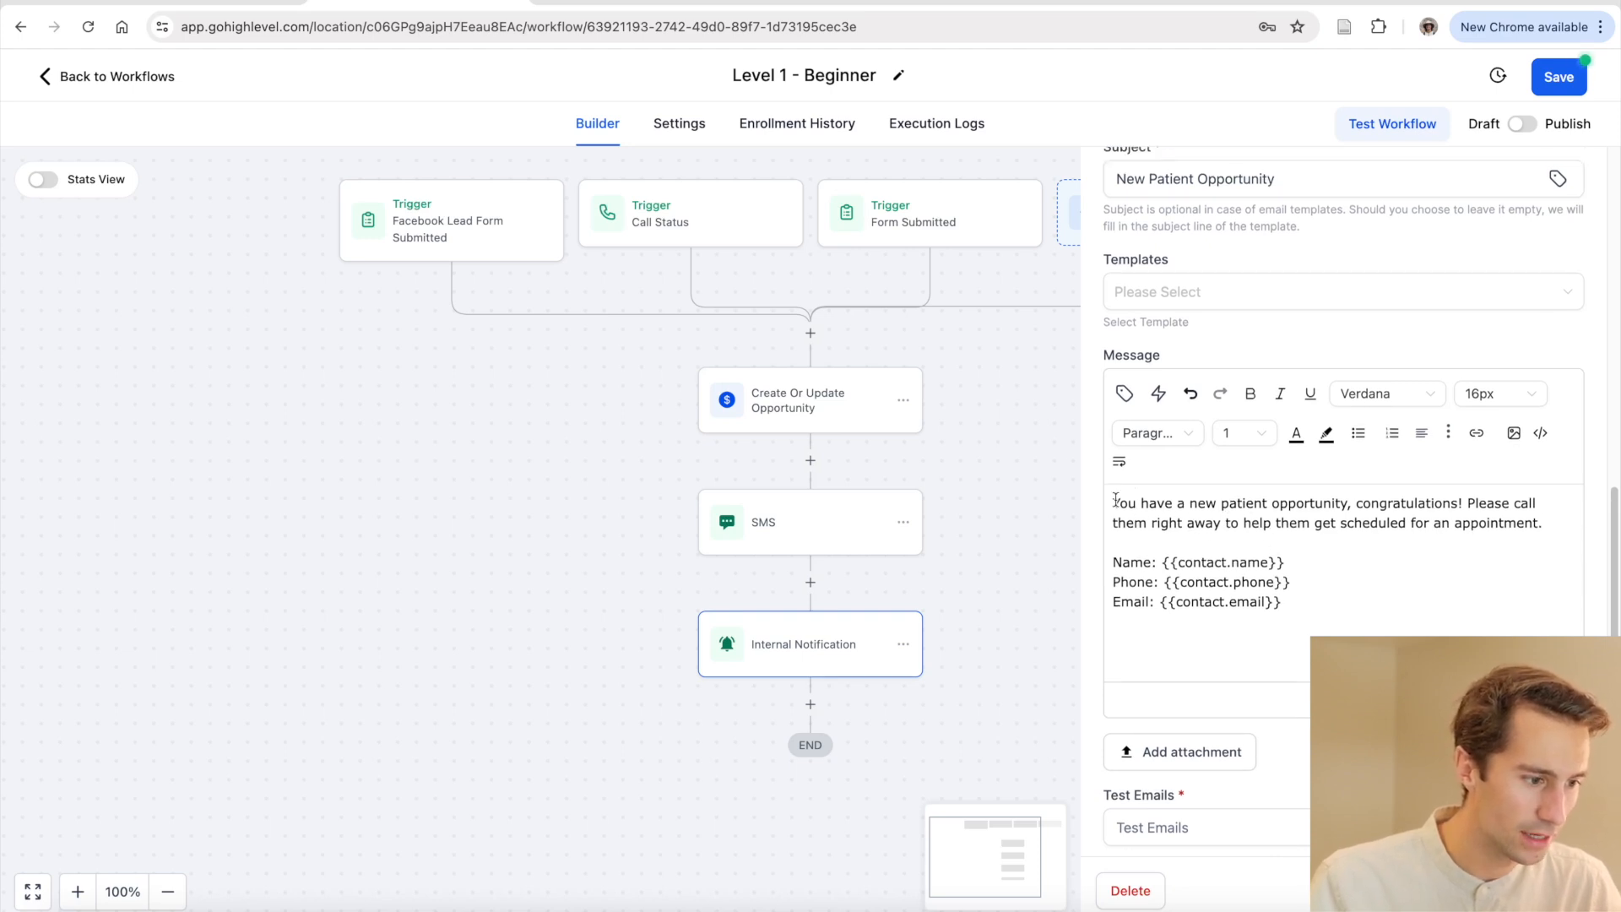
left_click_drag(1261, 502, 1382, 504)
double_click(1420, 505)
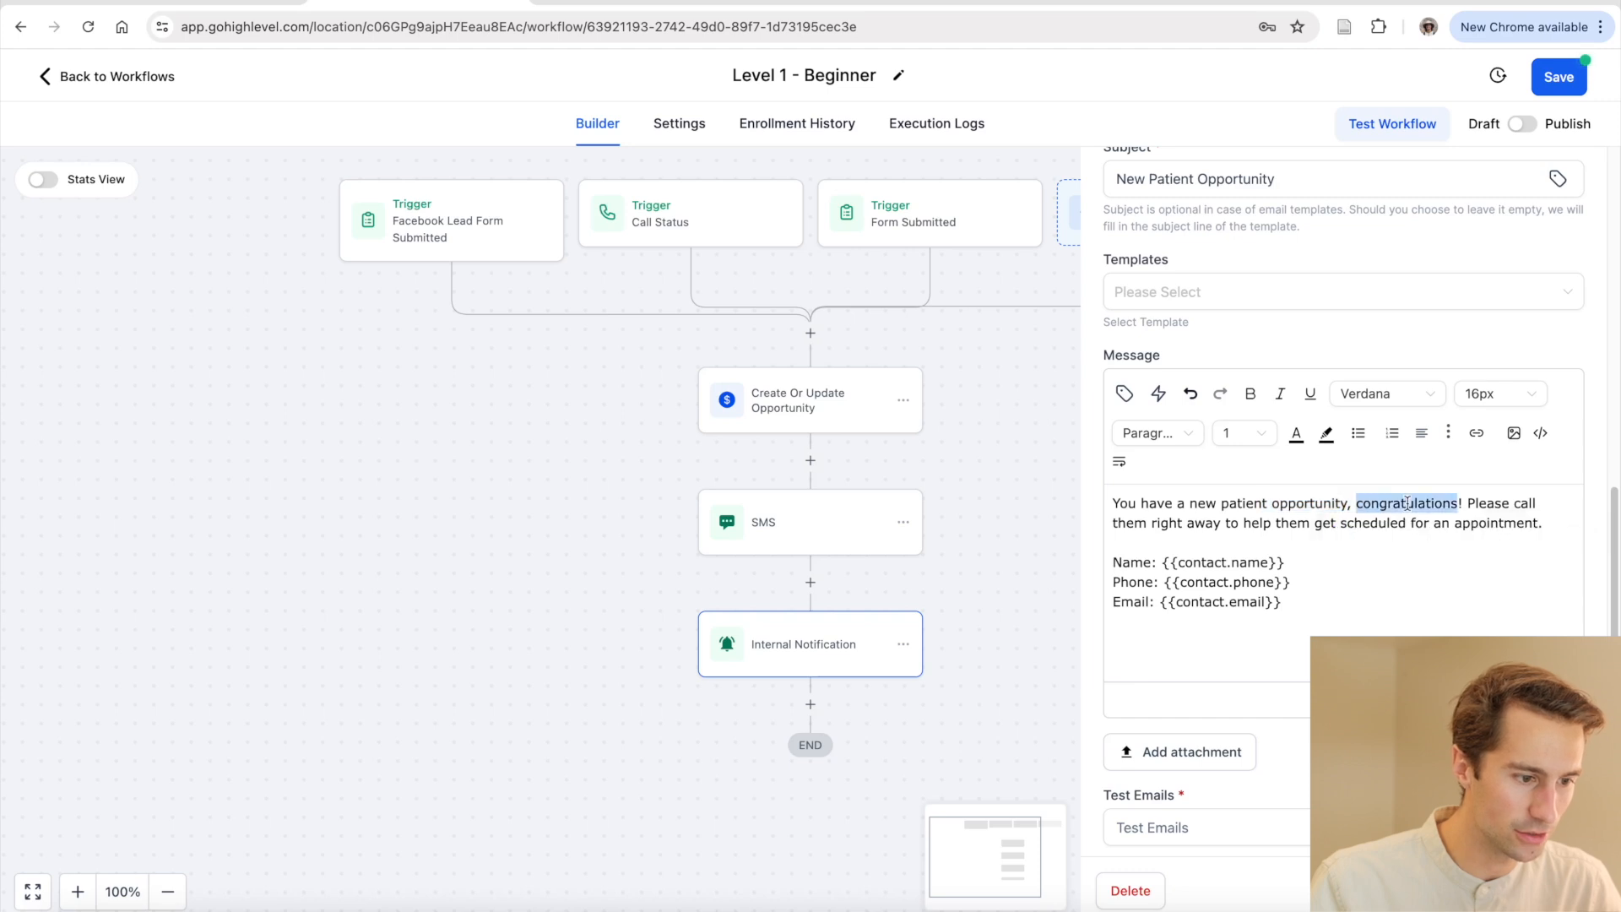
left_click(1501, 504)
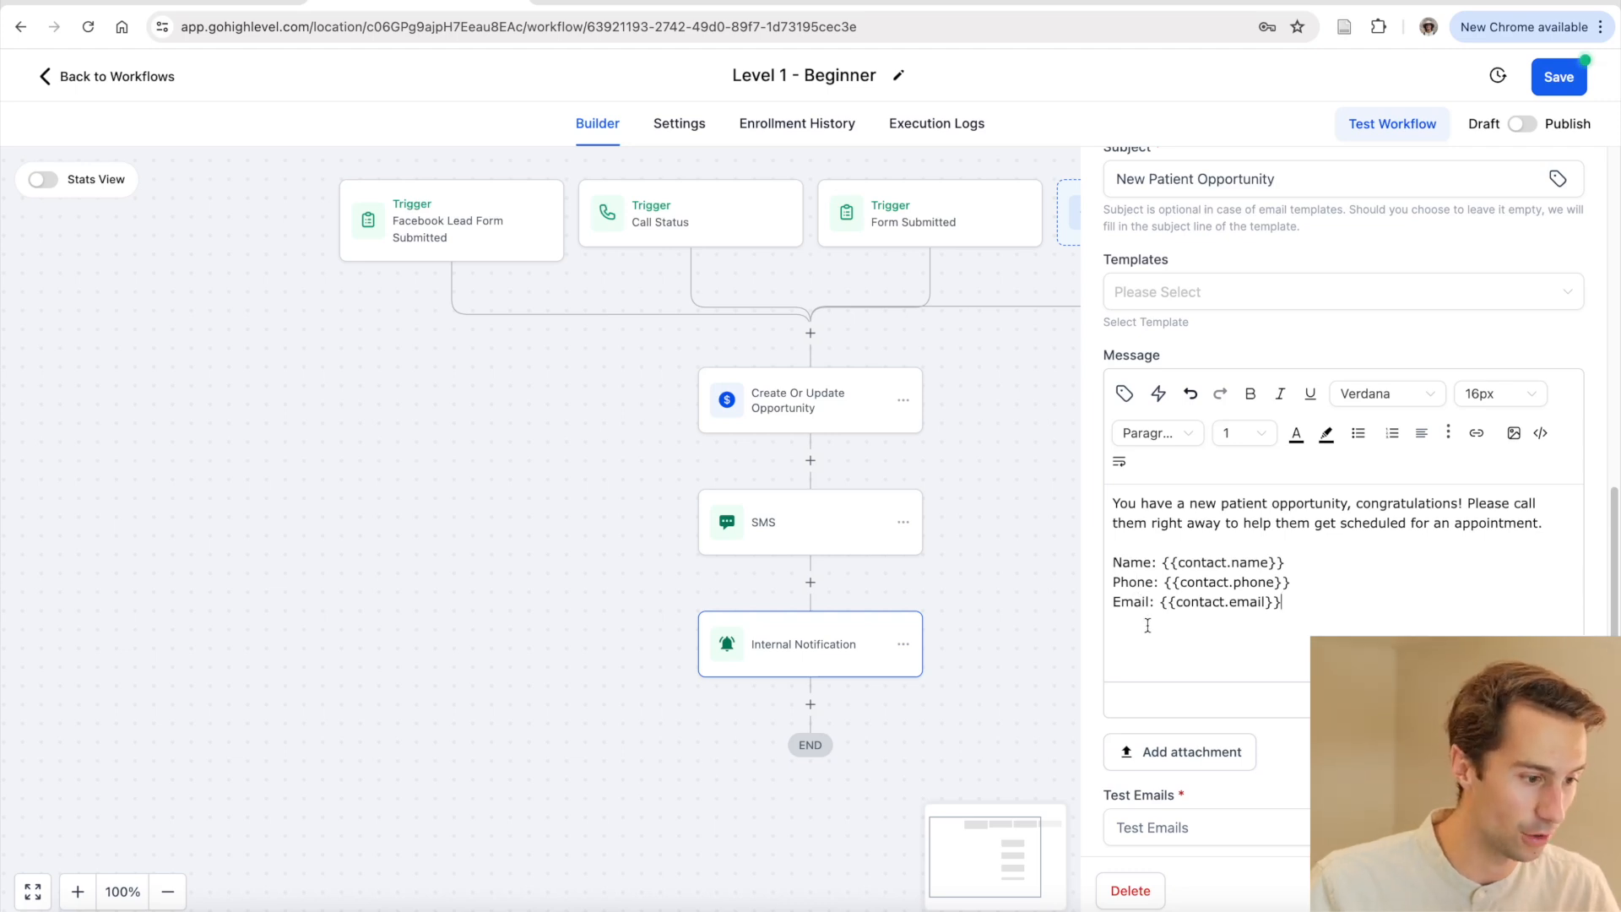
left_click_drag(1283, 563, 1161, 564)
left_click(1299, 563)
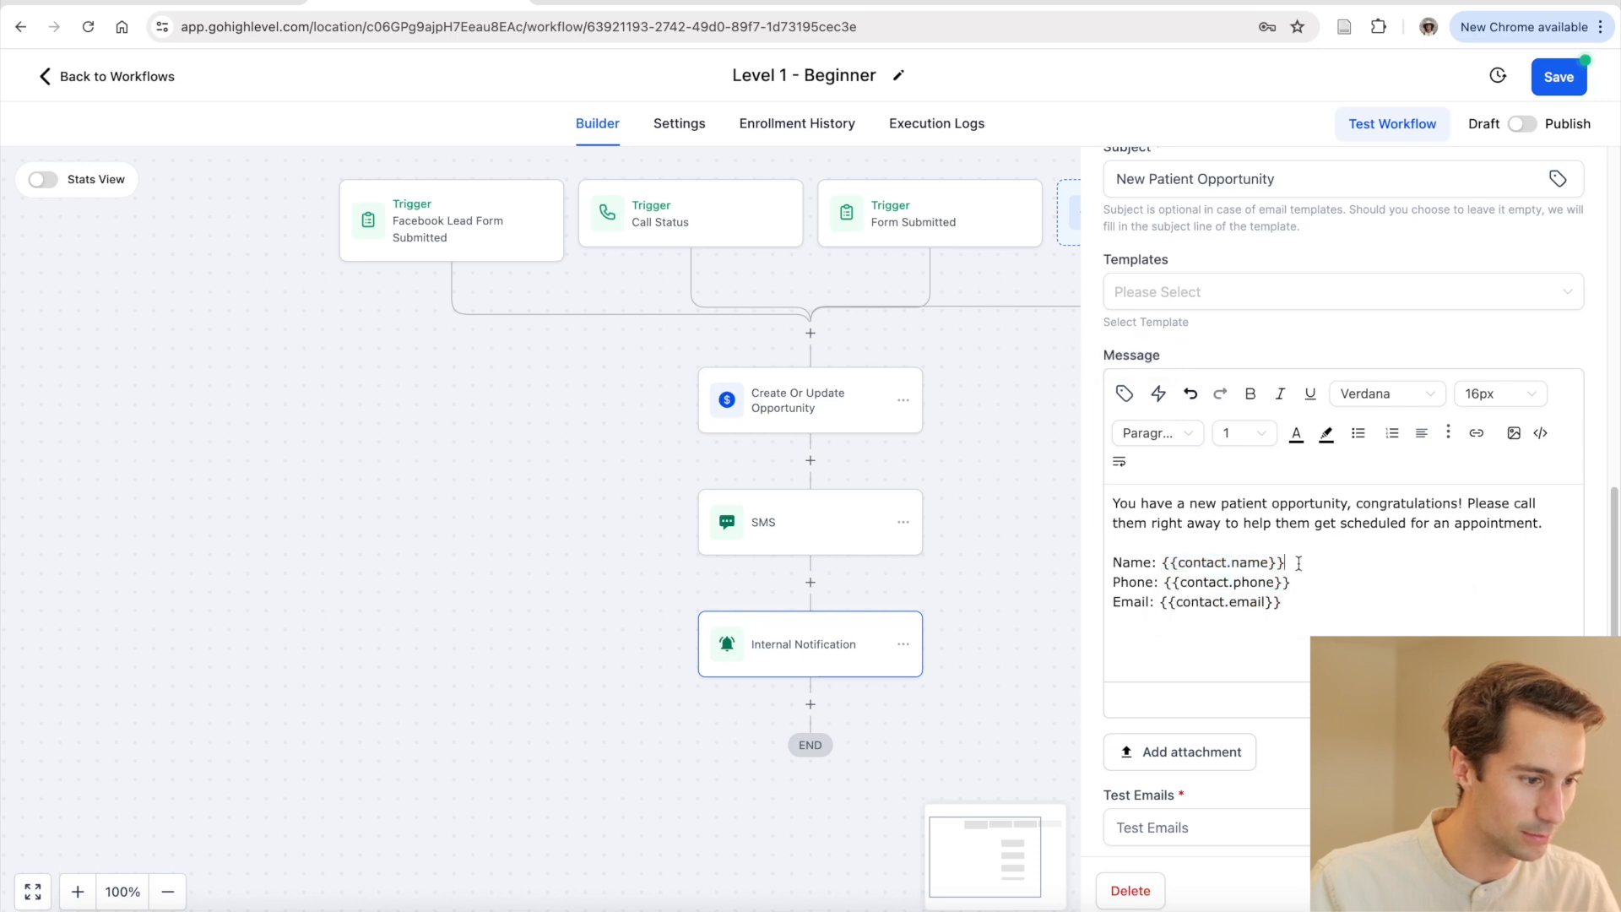
Inspect the 'New Patient Opportunity' subject and its Contact merge fields, then close the list
scroll(1258, 380, "up", 1)
left_click(1331, 233)
left_click_drag(1332, 233, 1106, 234)
left_click(1323, 225)
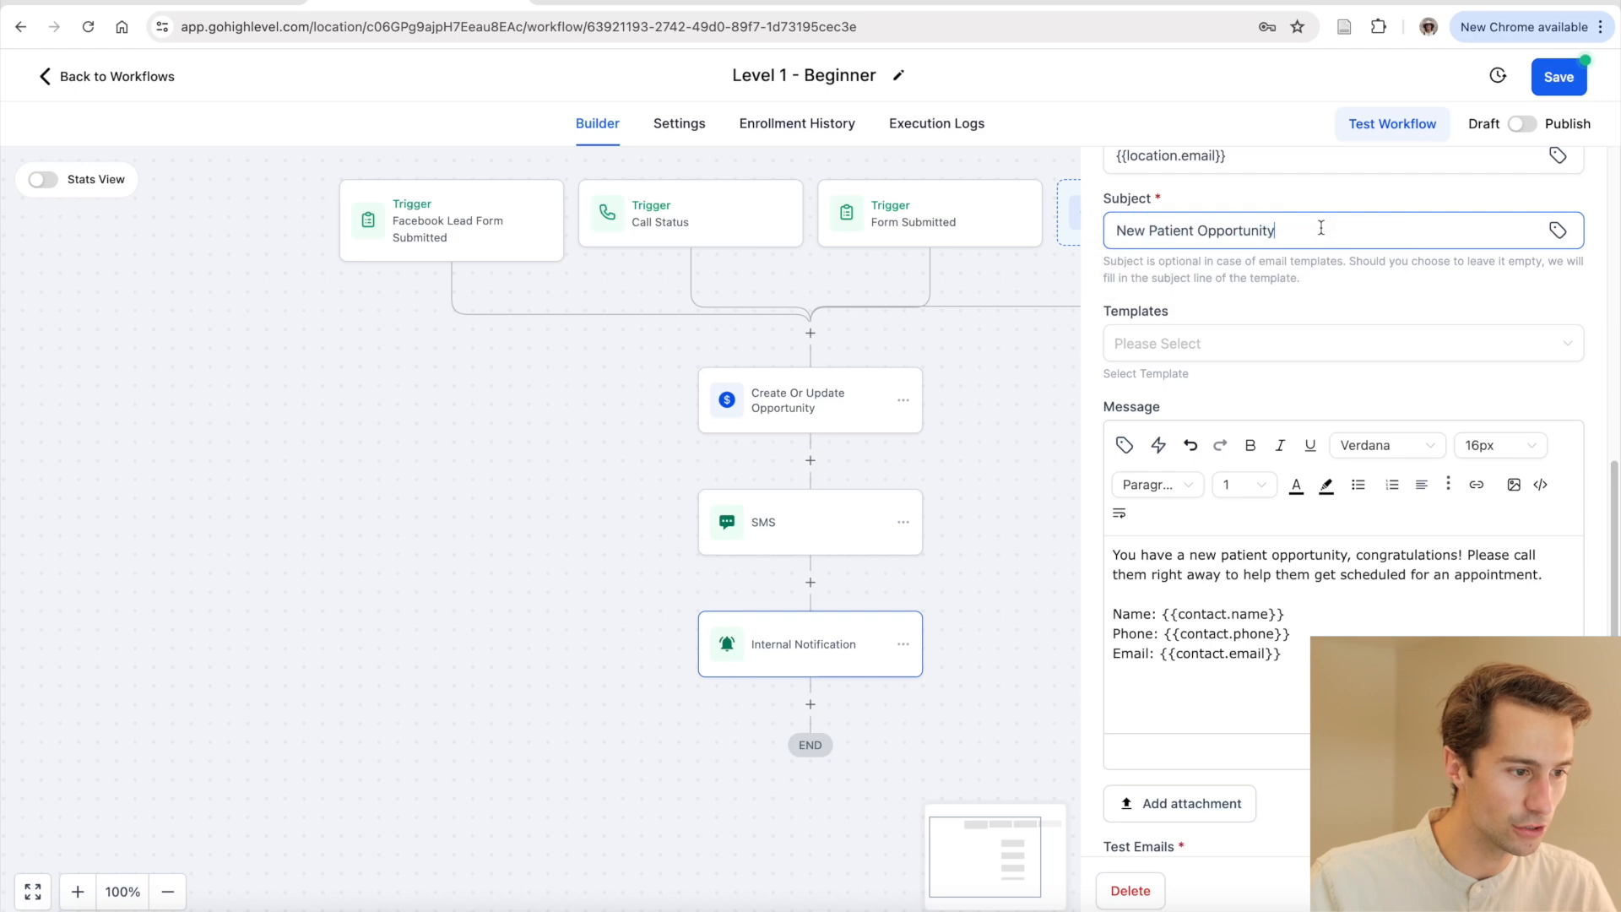
left_click(1558, 230)
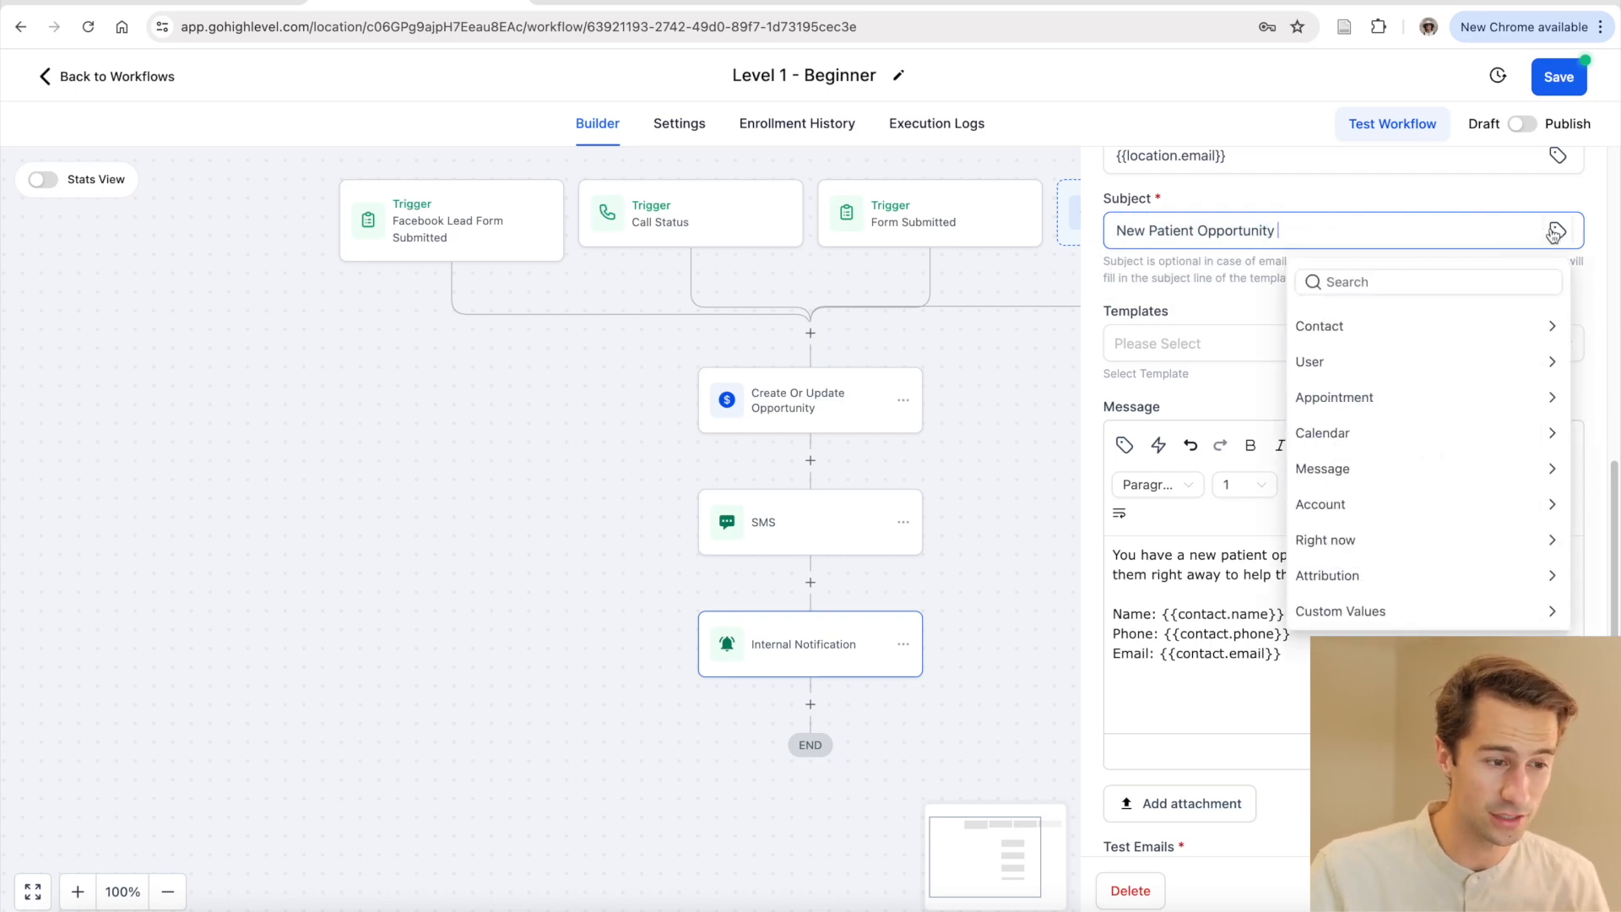
left_click(1363, 326)
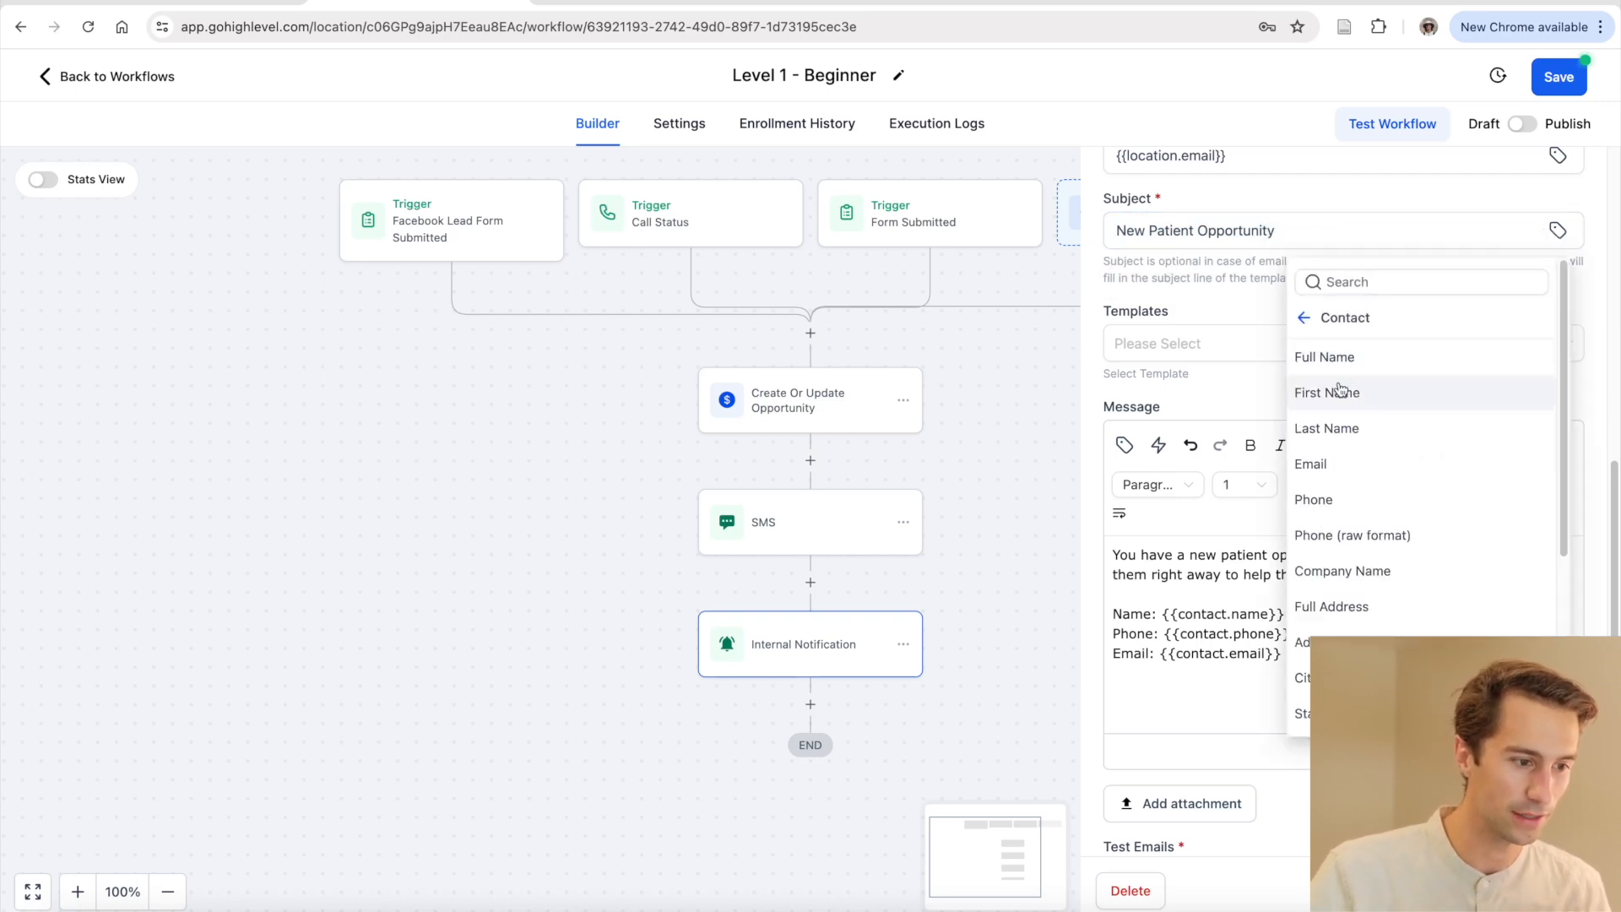
left_click(1304, 322)
left_click(1275, 300)
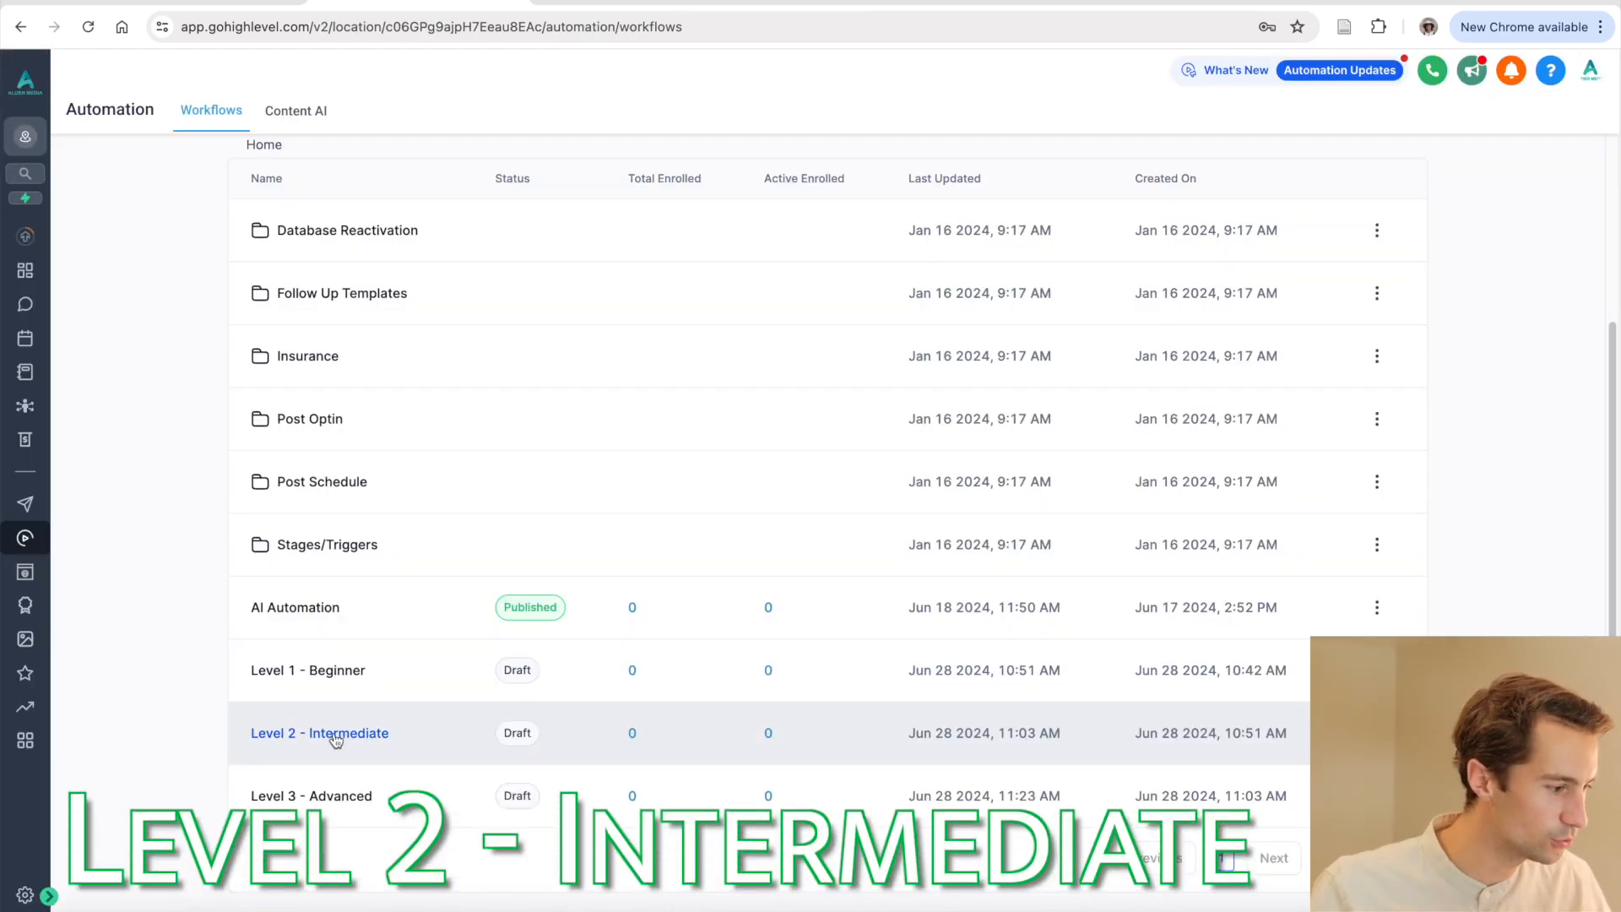
Open the Level 2 - Intermediate workflow and glance at its Create Or Update Opportunity step
left_click(375, 733)
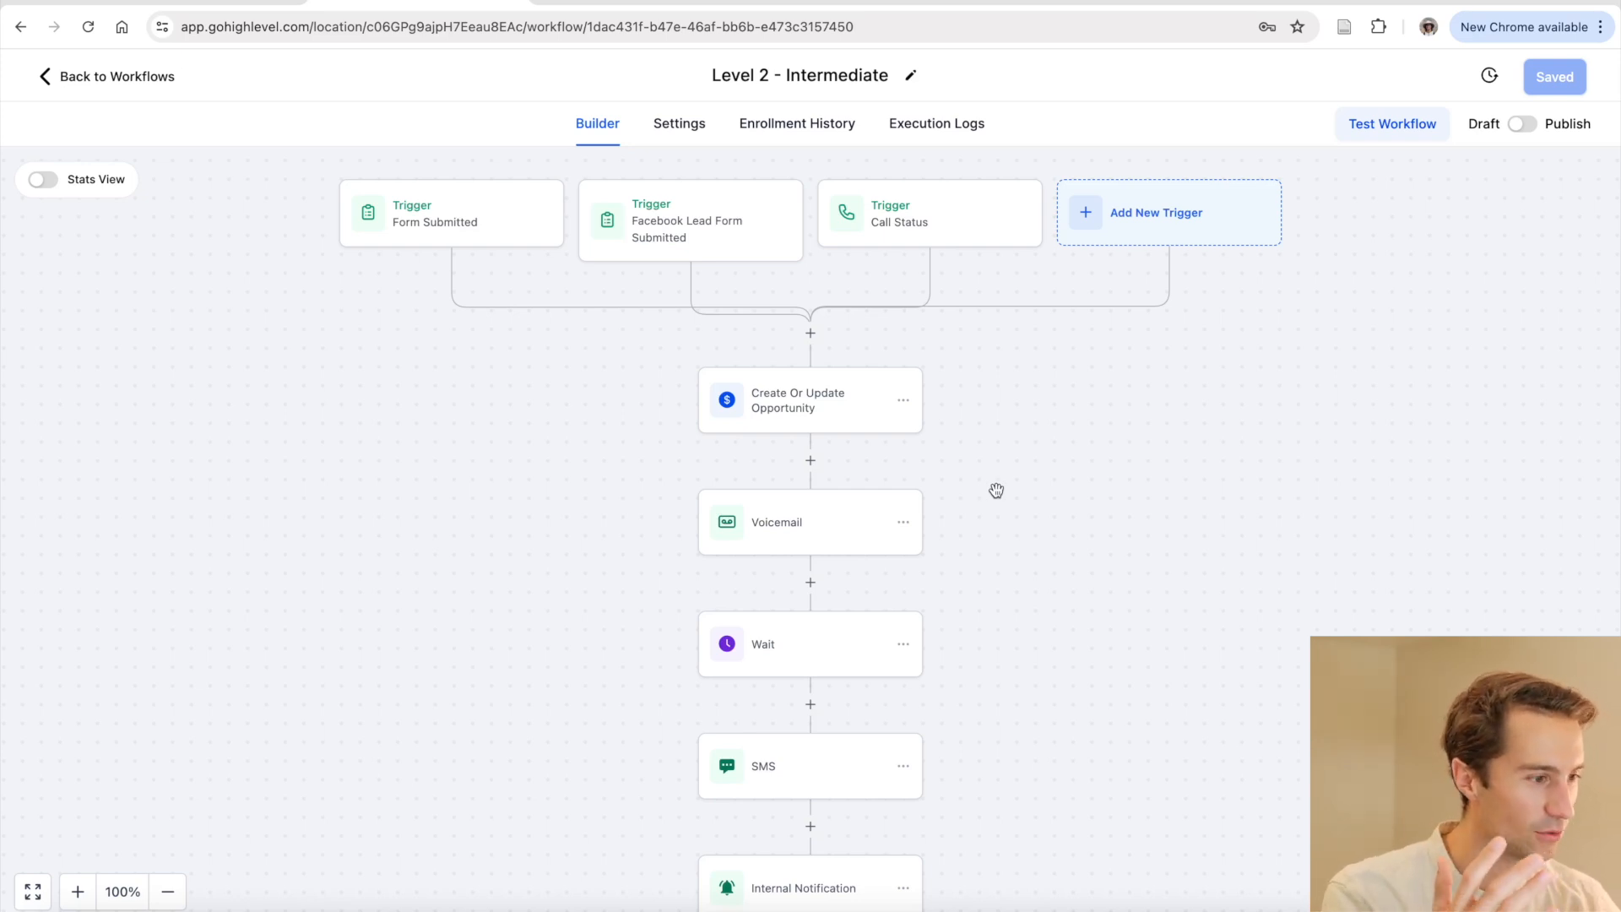
left_click(834, 411)
left_click(920, 462)
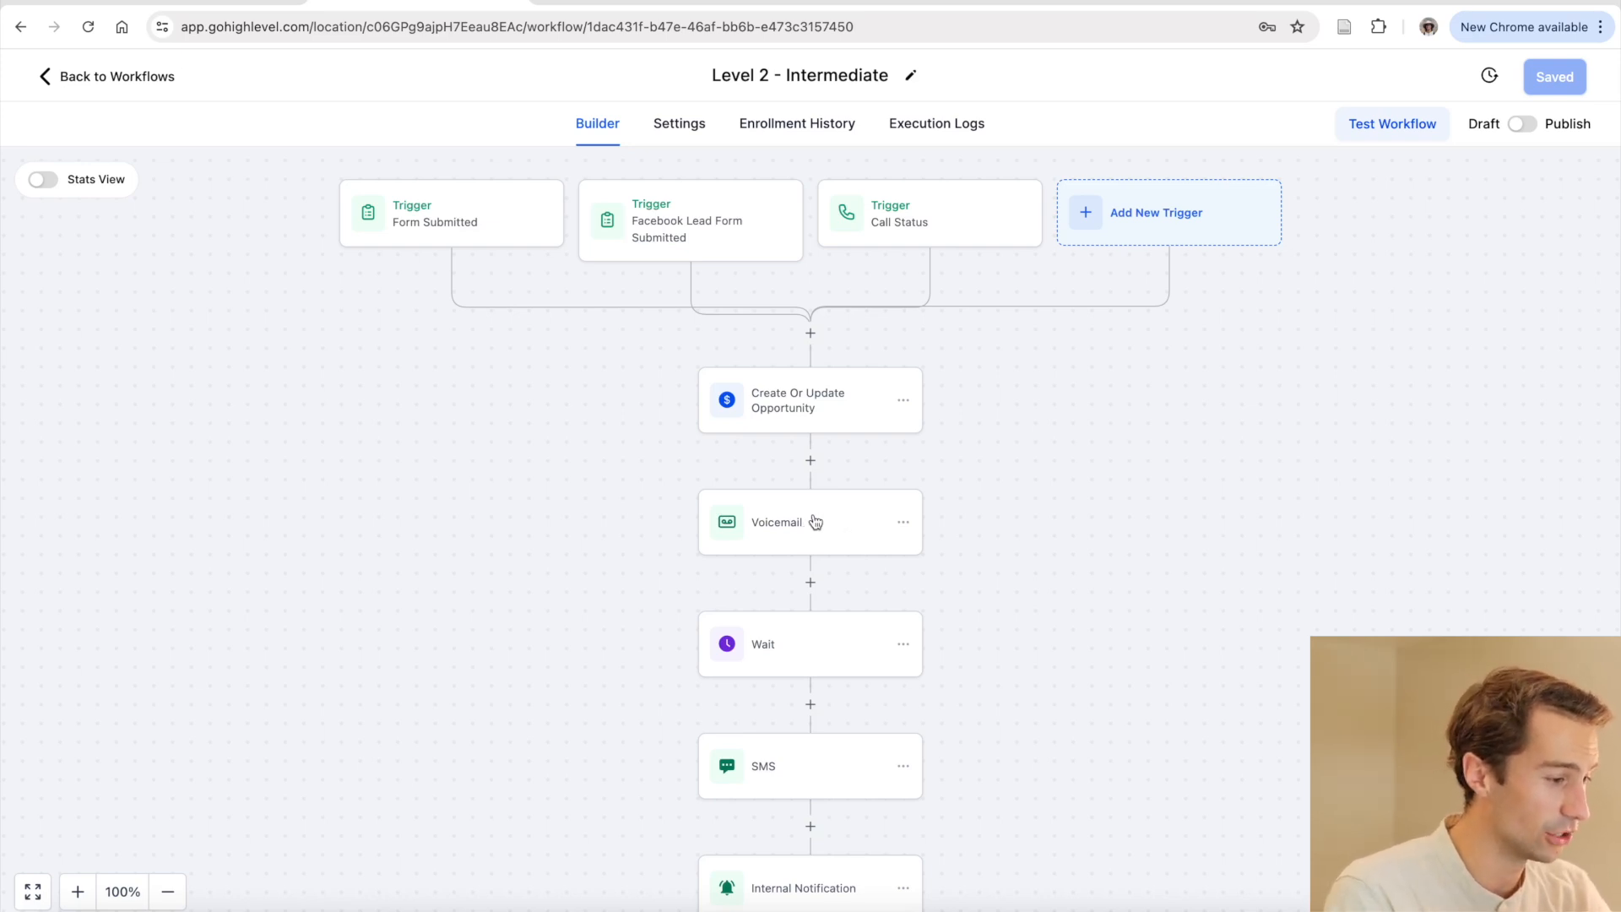
left_click(825, 521)
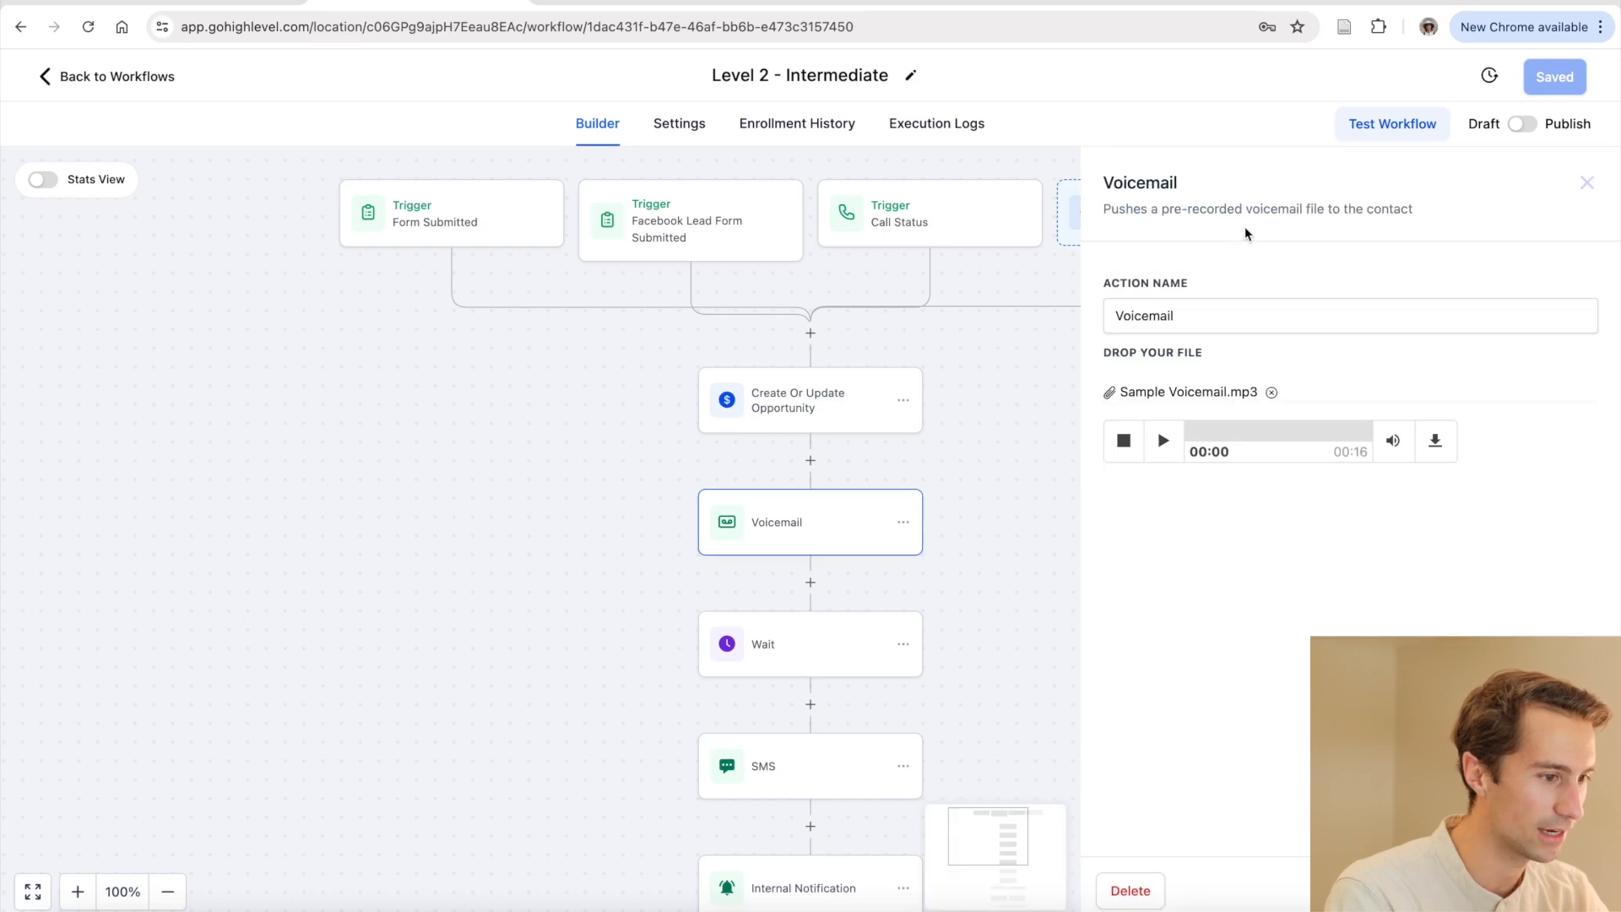
left_click_drag(1192, 211, 1430, 214)
left_click(1224, 270)
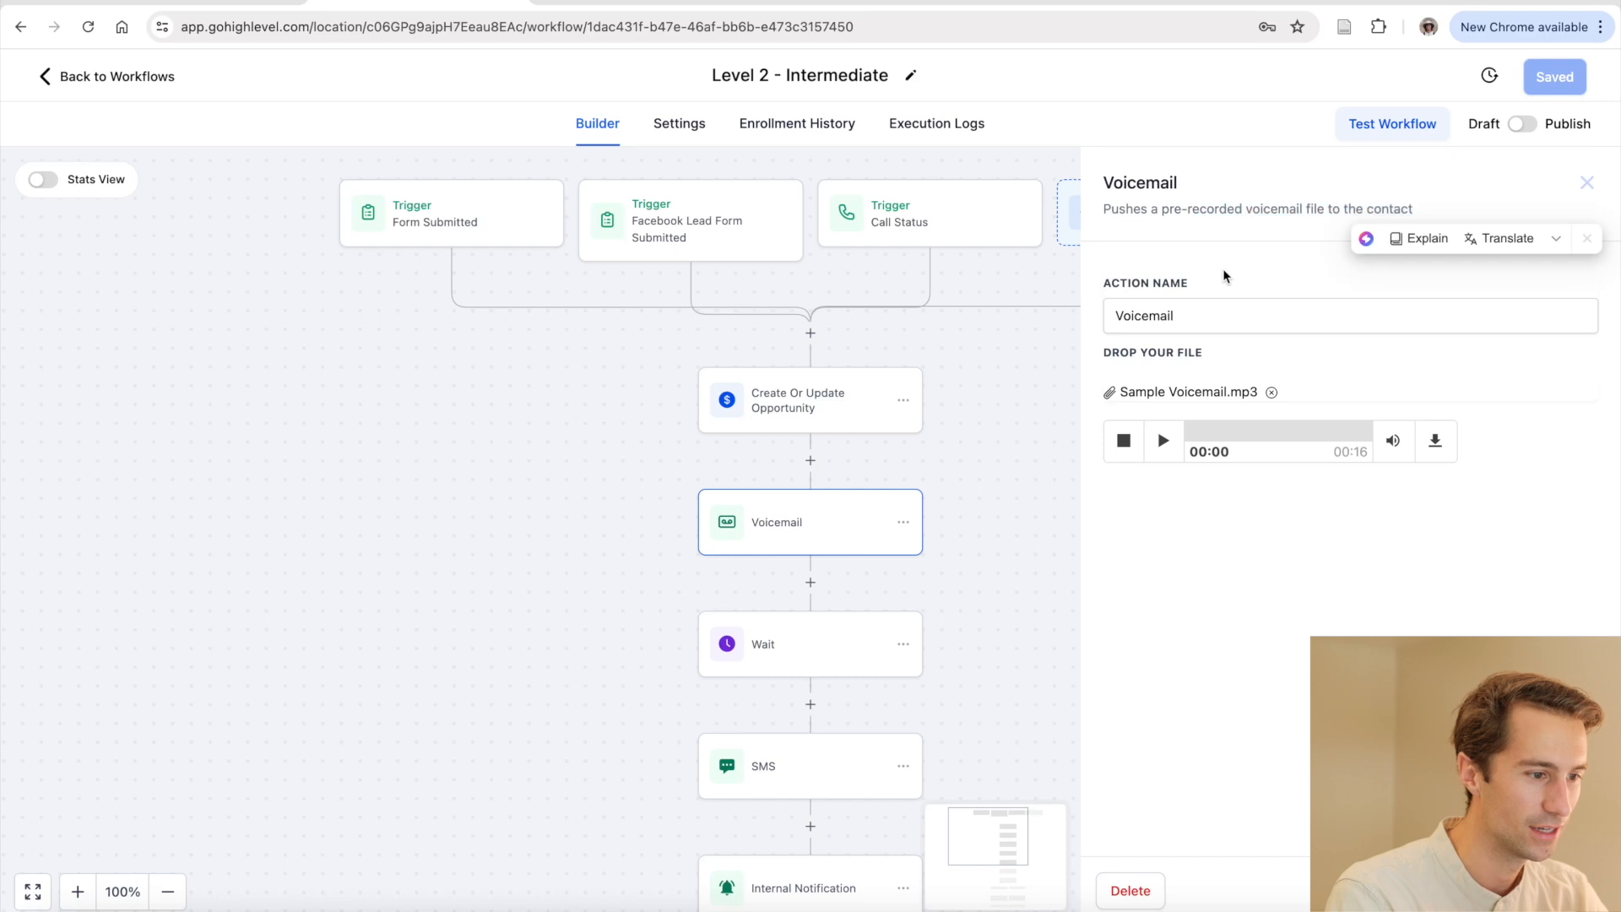
key("XF86AudioRaiseVolume")
key("XF86AudioRaiseVolume")
key("XF86AudioRaiseVolume")
key("XF86AudioRaiseVolume")
key("XF86AudioRaiseVolume")
left_click(1162, 441)
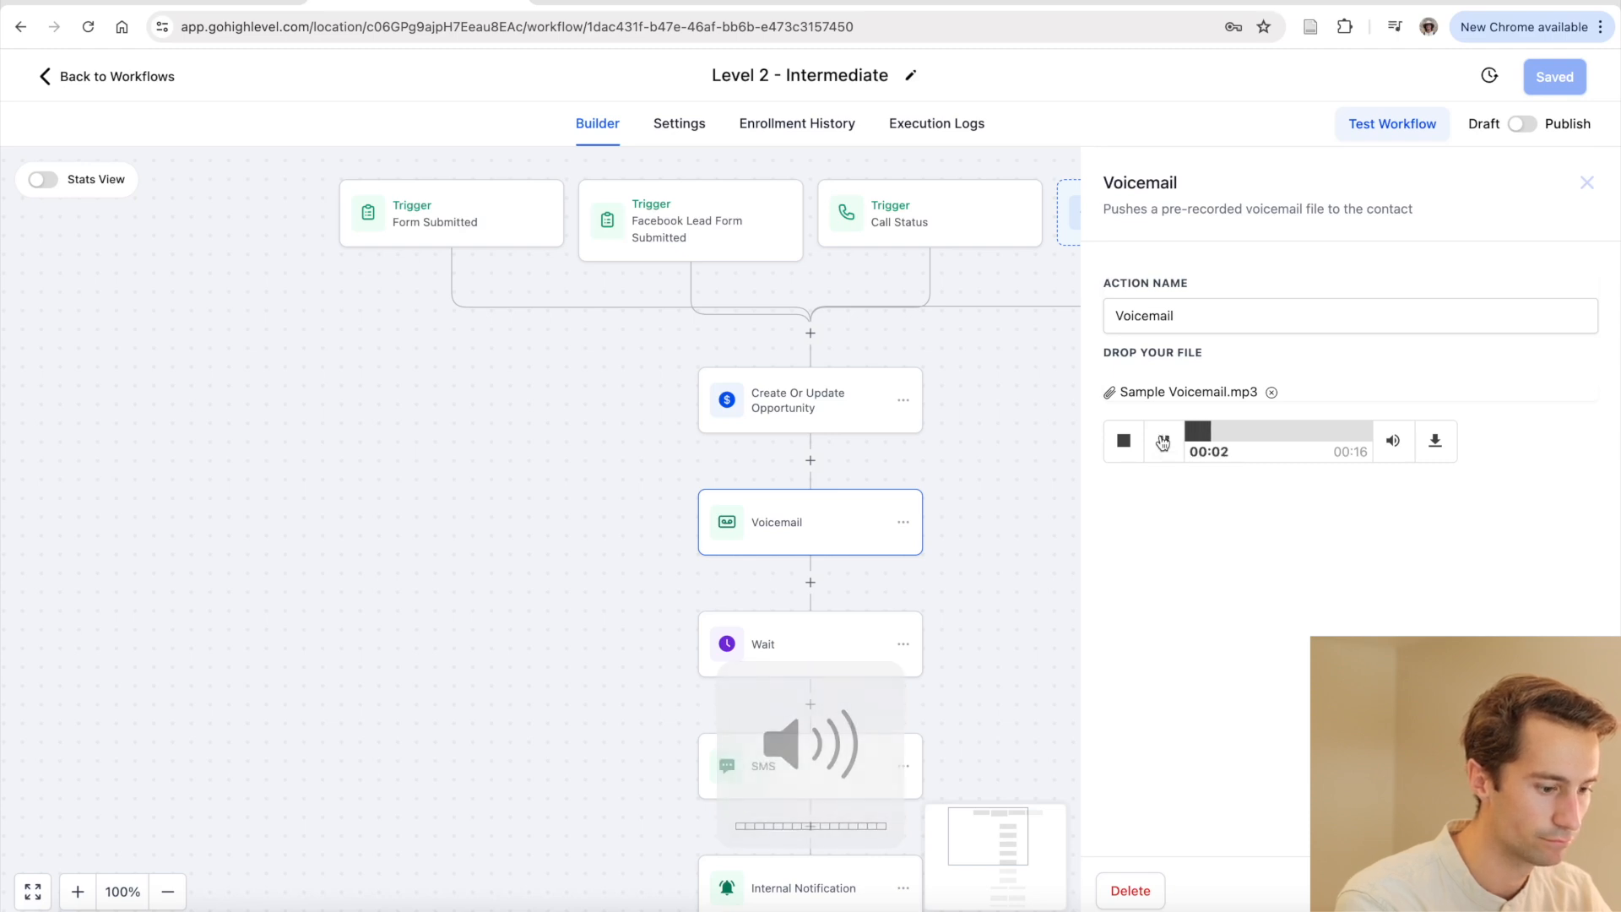
key("XF86AudioLowerVolume")
key("XF86AudioLowerVolume")
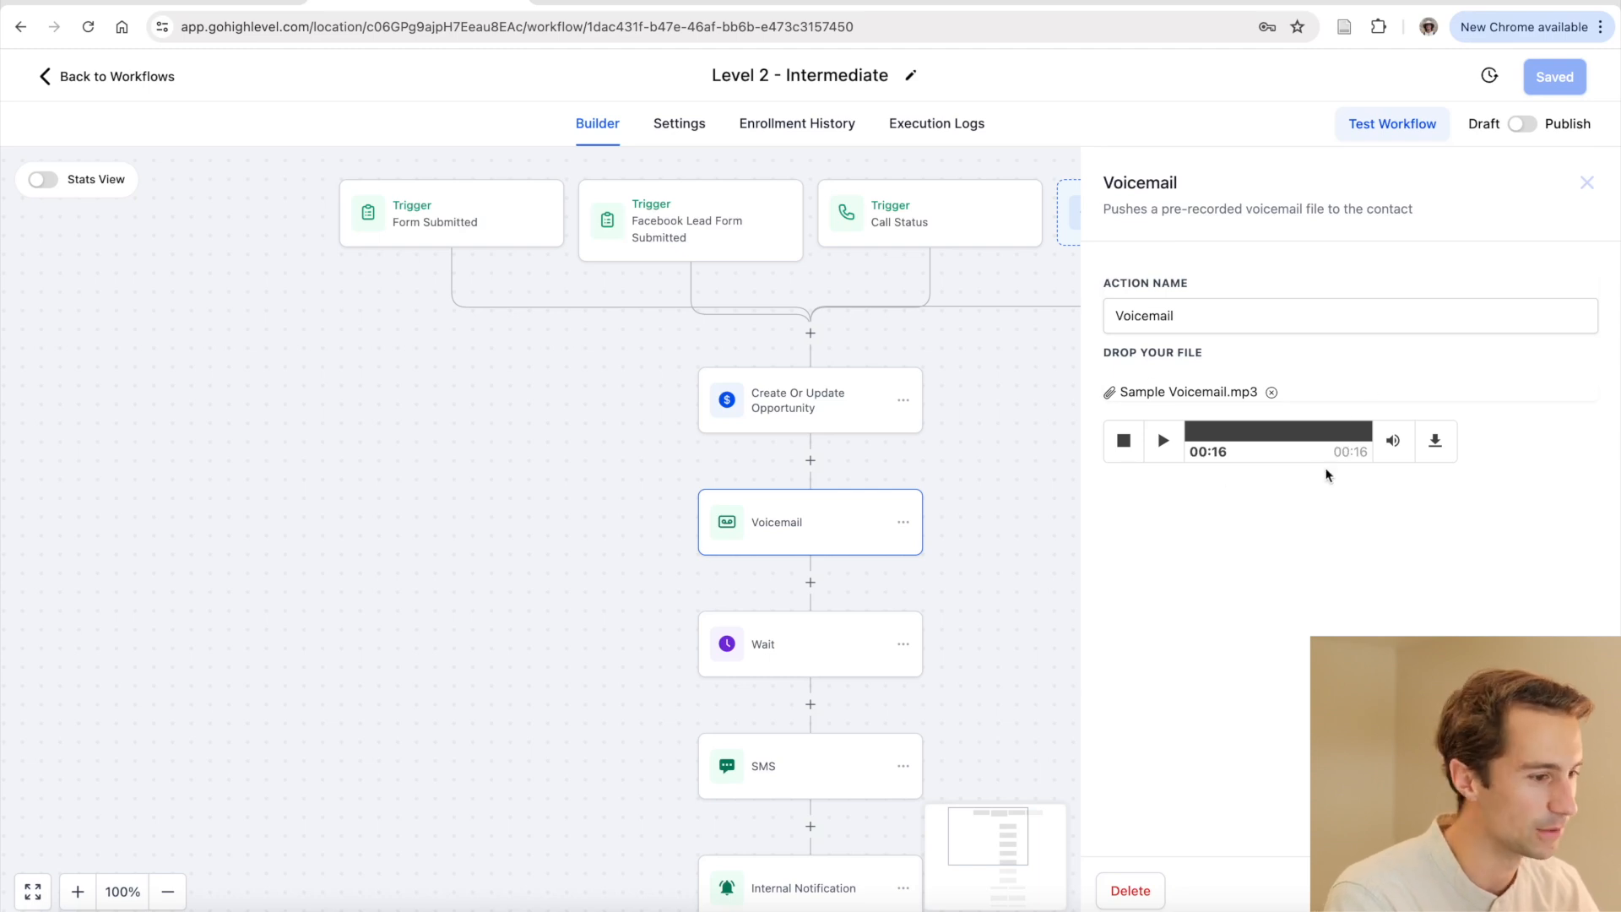
left_click(1586, 184)
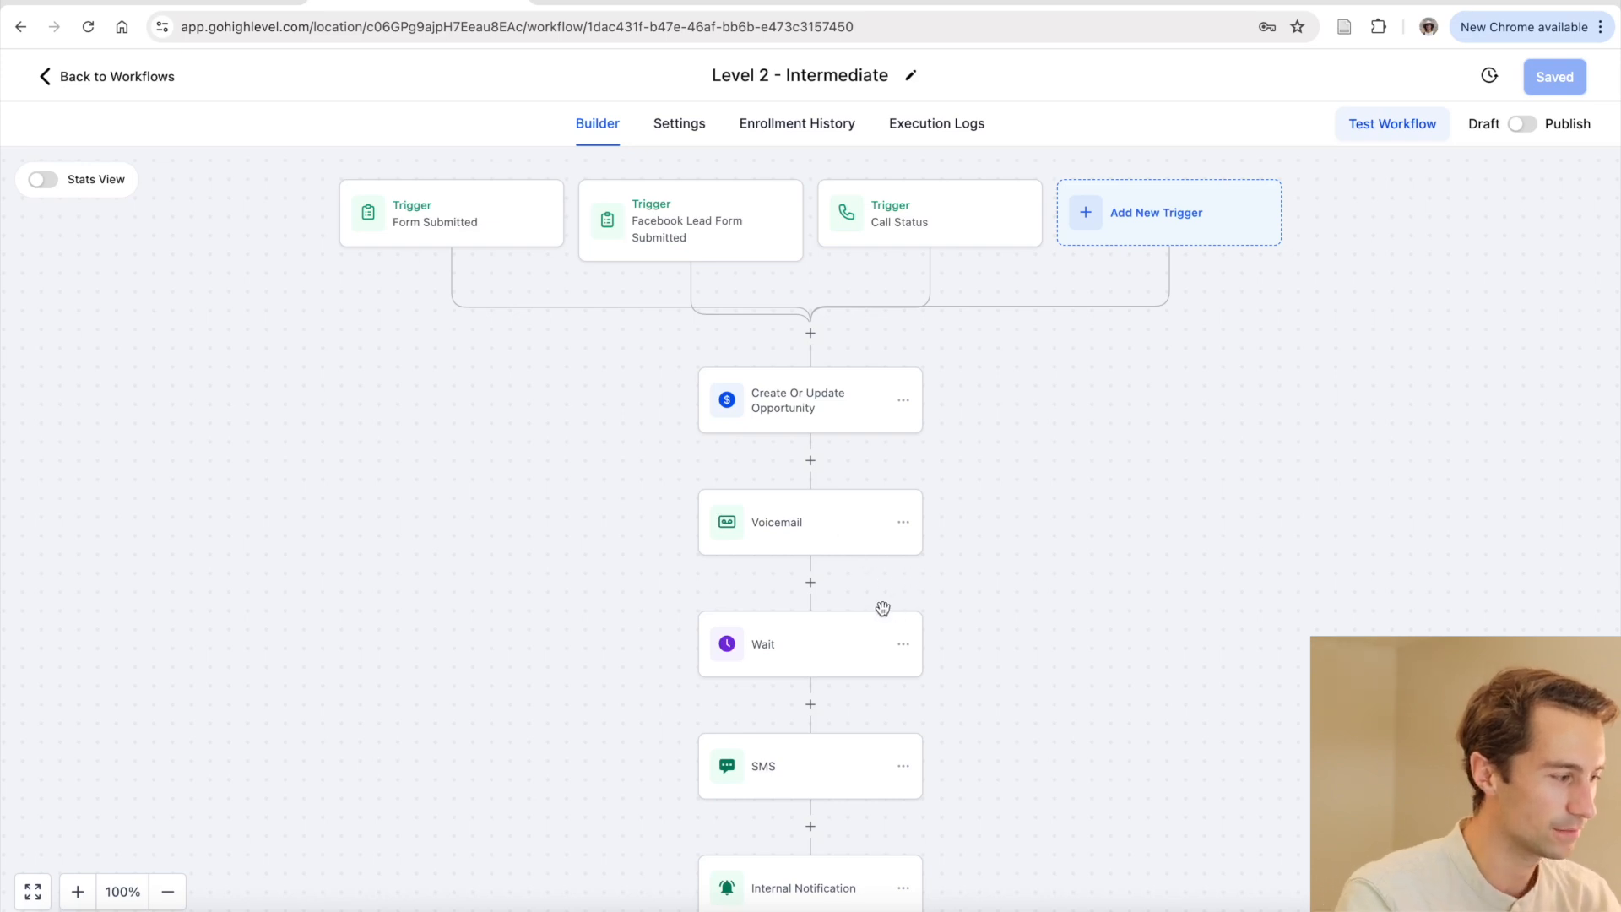
left_click(825, 650)
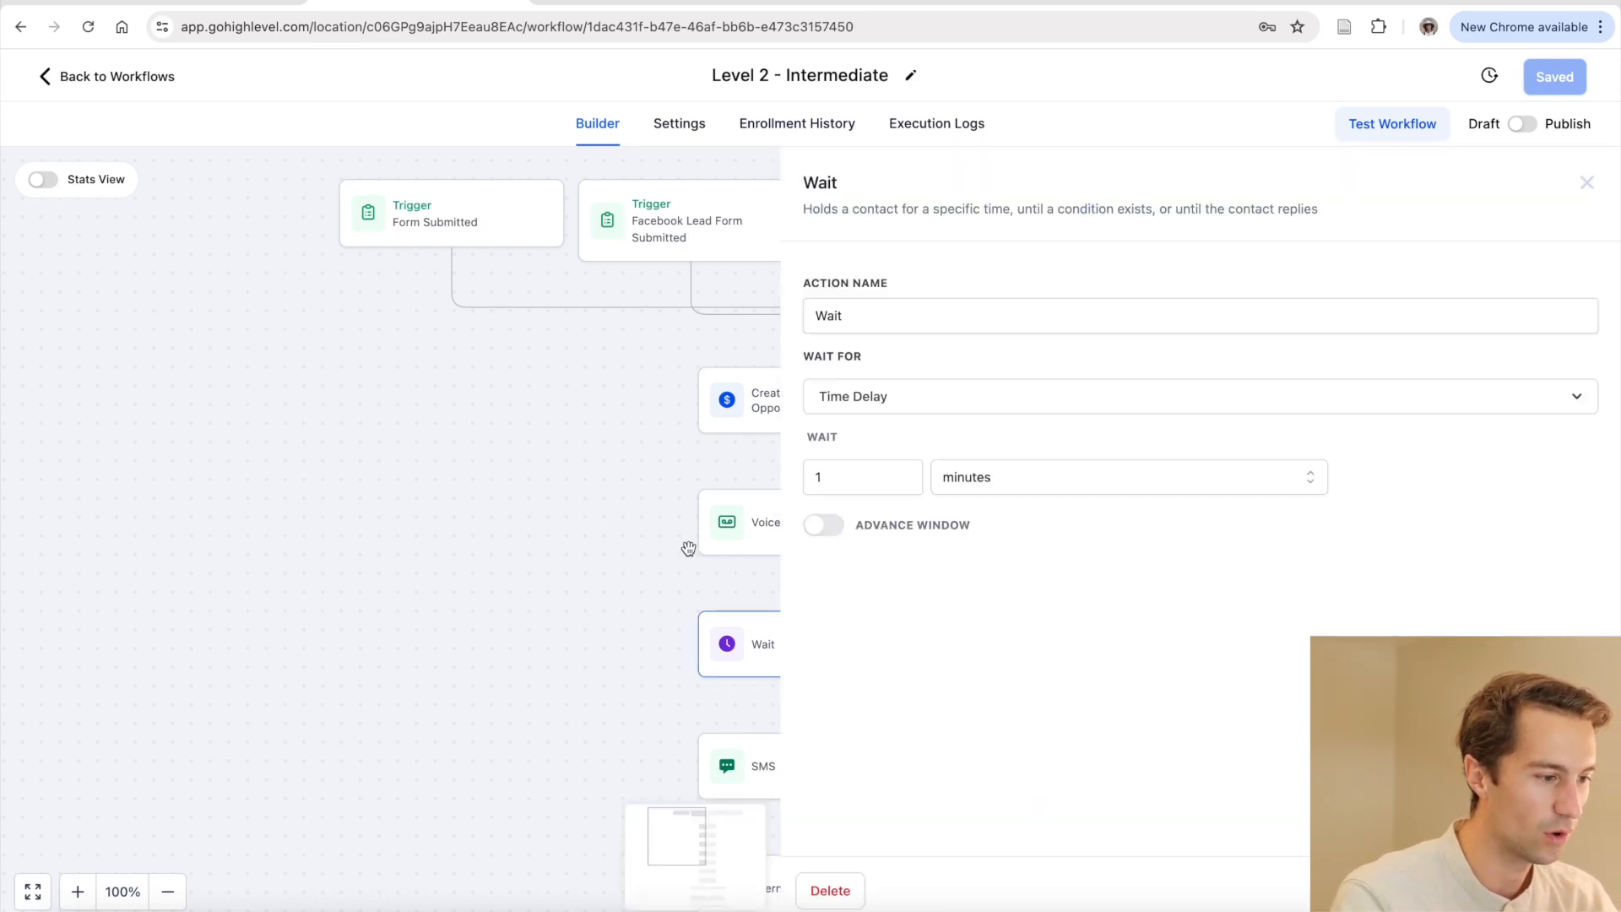
left_click(651, 568)
left_click(774, 695)
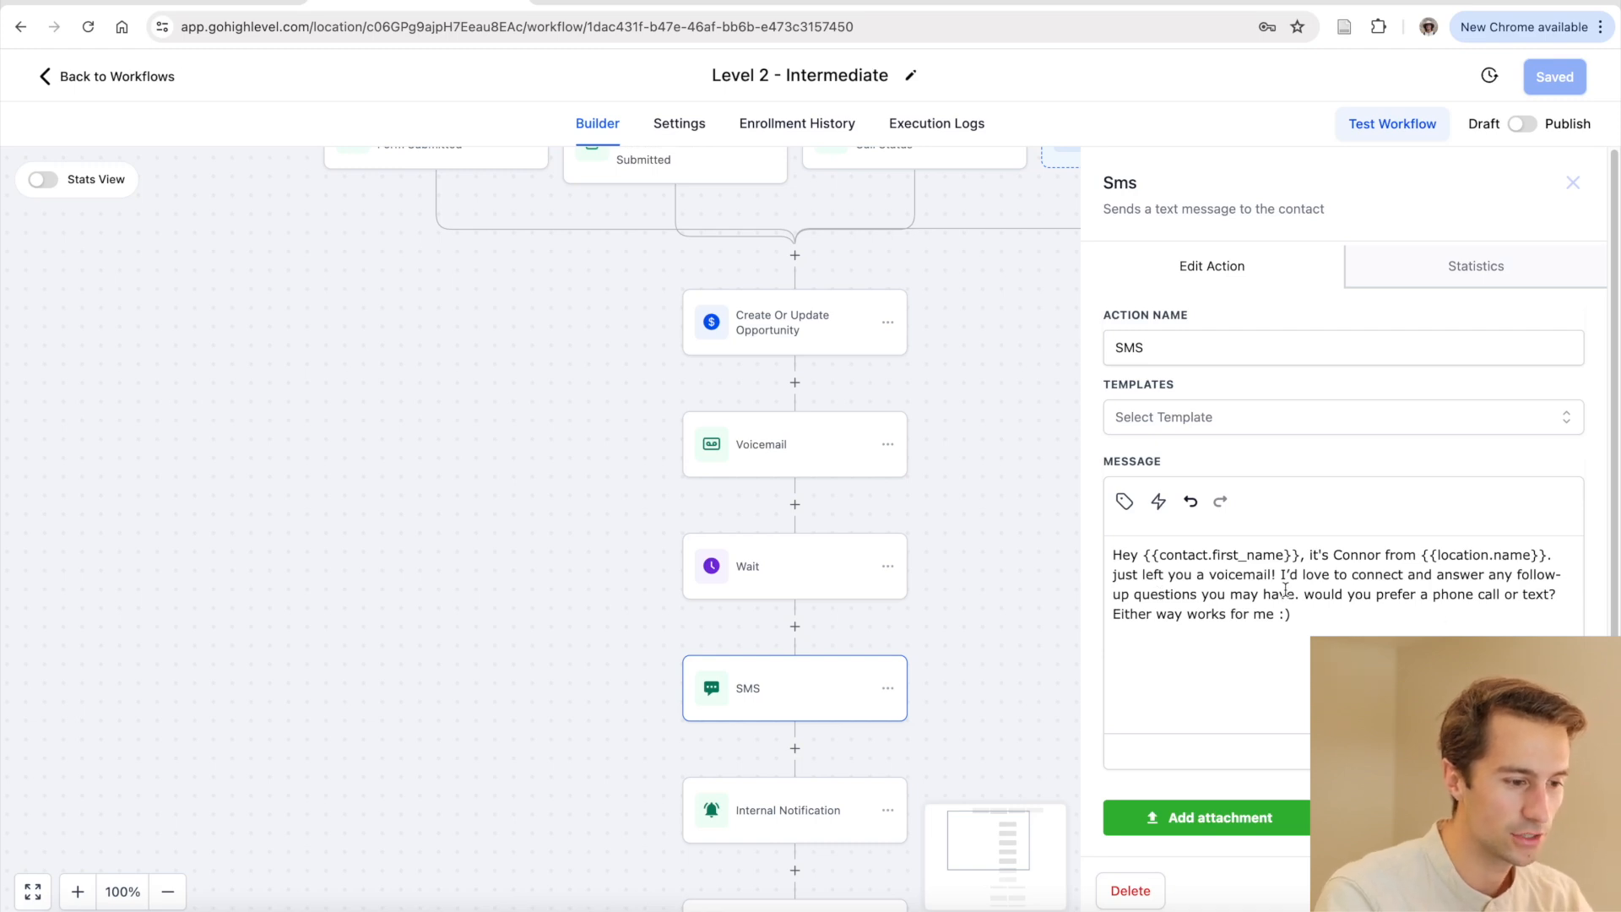
left_click_drag(1117, 555, 1526, 556)
left_click_drag(1118, 574, 1257, 575)
left_click_drag(1360, 576, 1477, 576)
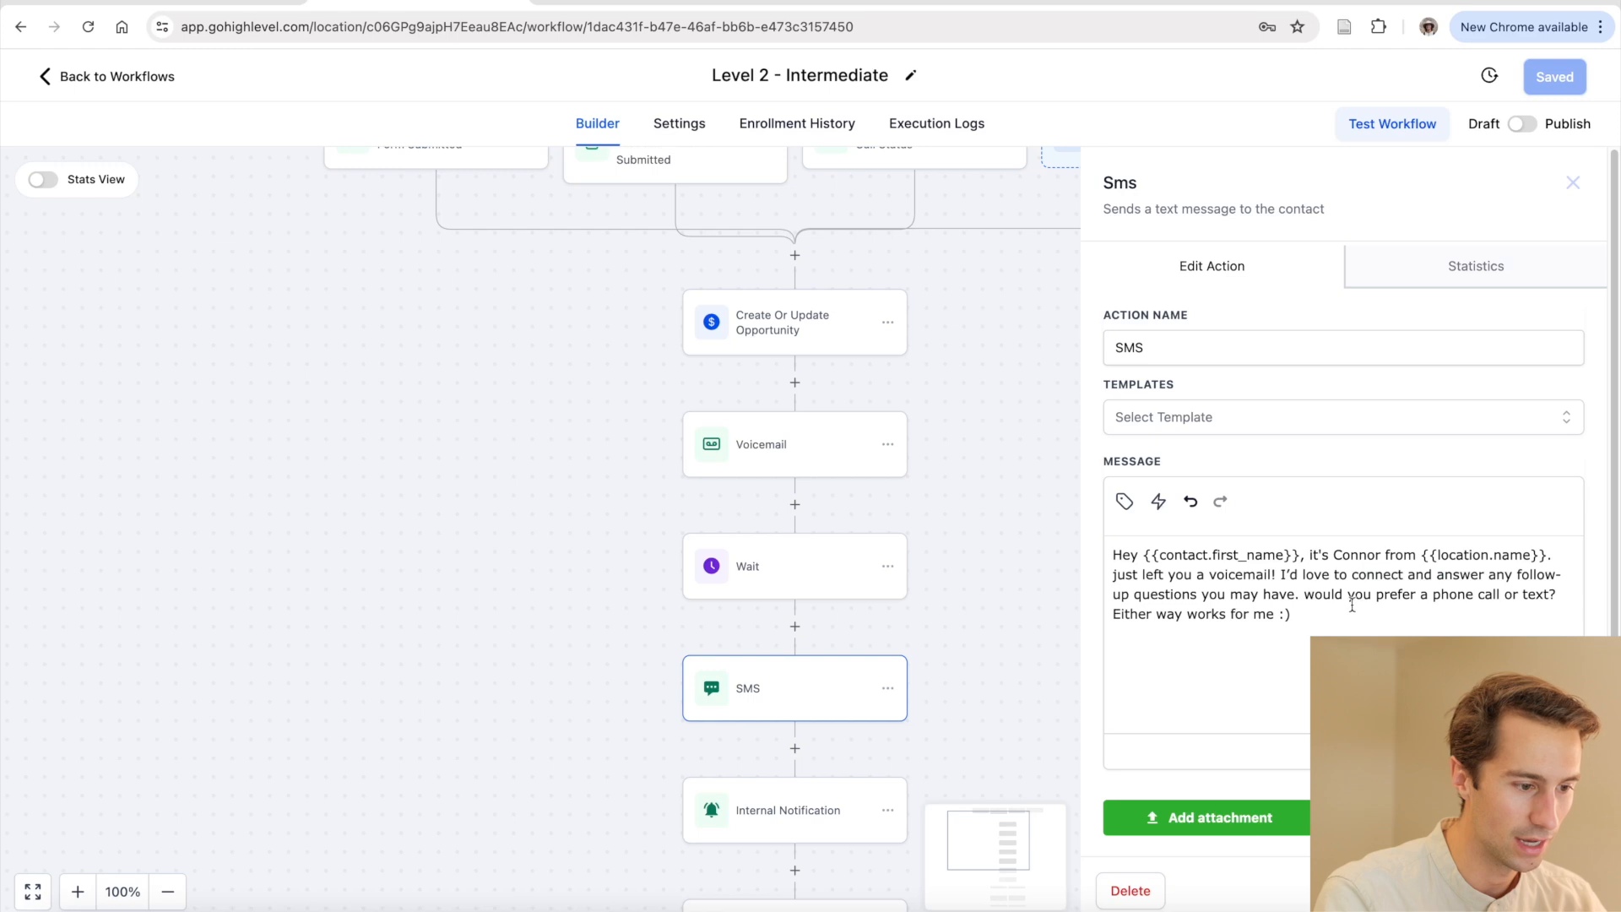
mouse_move(1304, 594)
left_mouse_down()
mouse_move(1583, 595)
mouse_move(1308, 616)
left_mouse_up()
left_click(1305, 620)
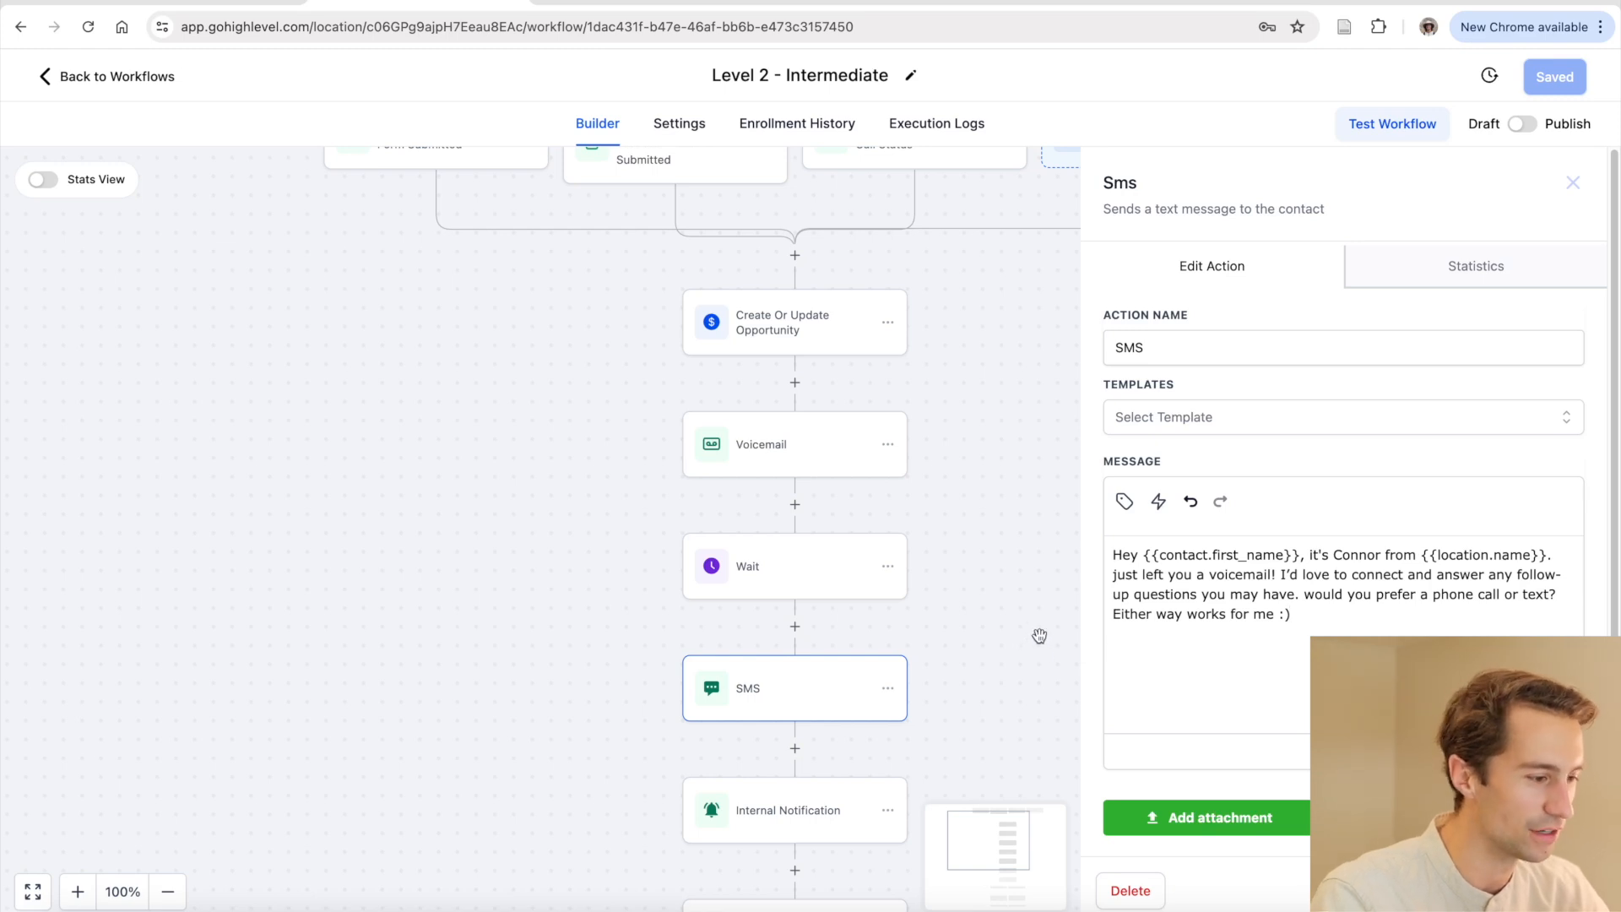
left_click(788, 810)
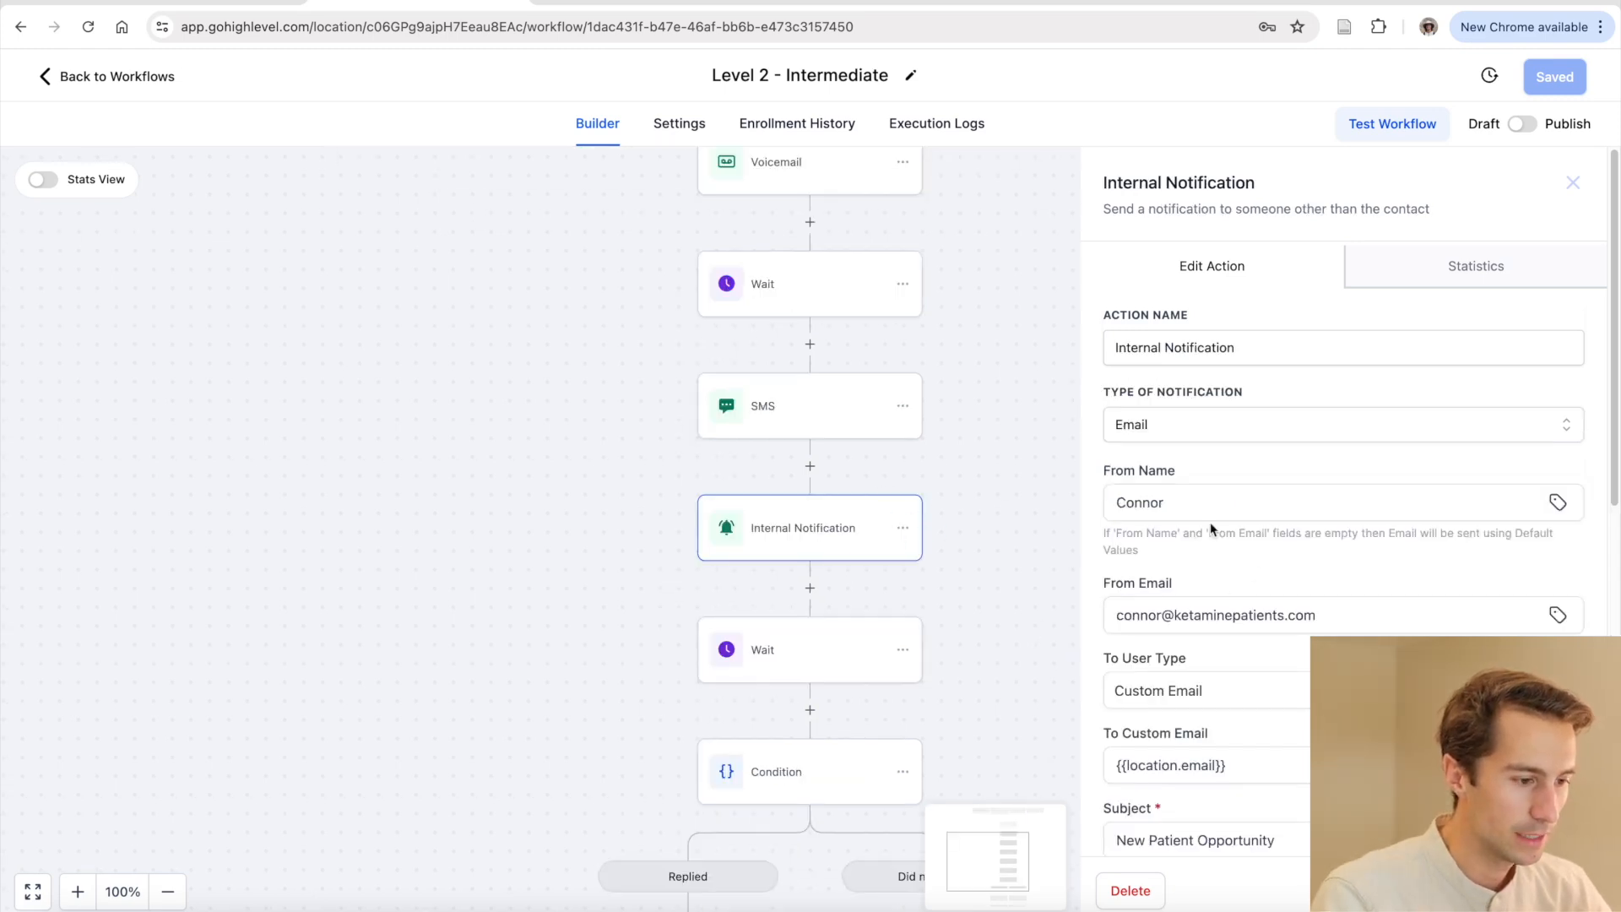
left_click(1017, 579)
scroll(977, 662, "down", 3)
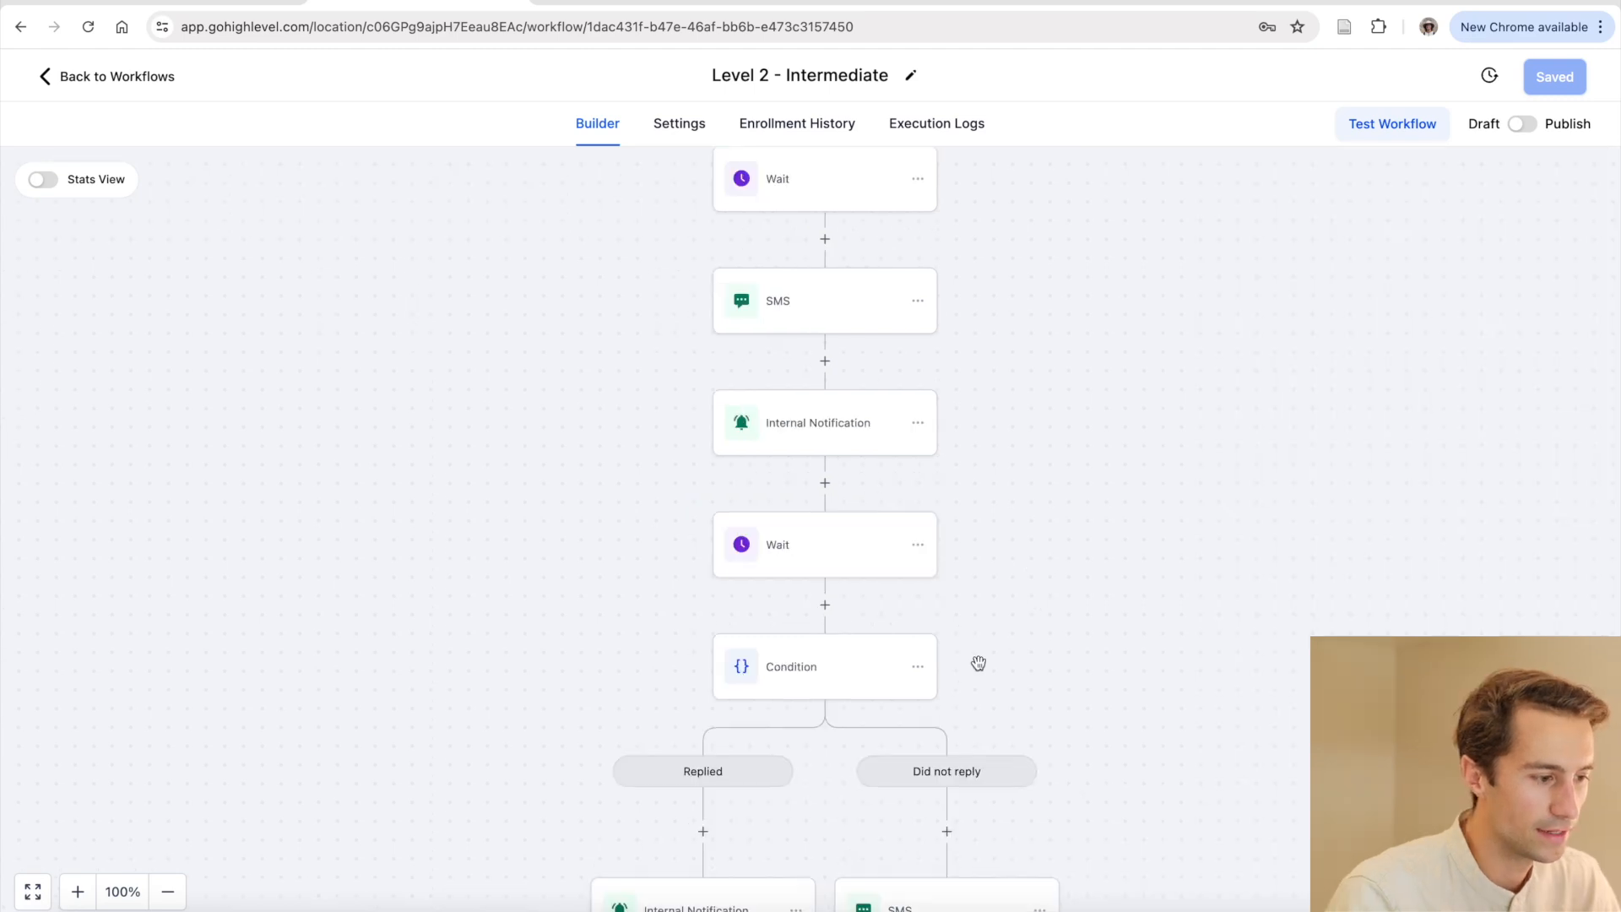
scroll(978, 663, "down", 3)
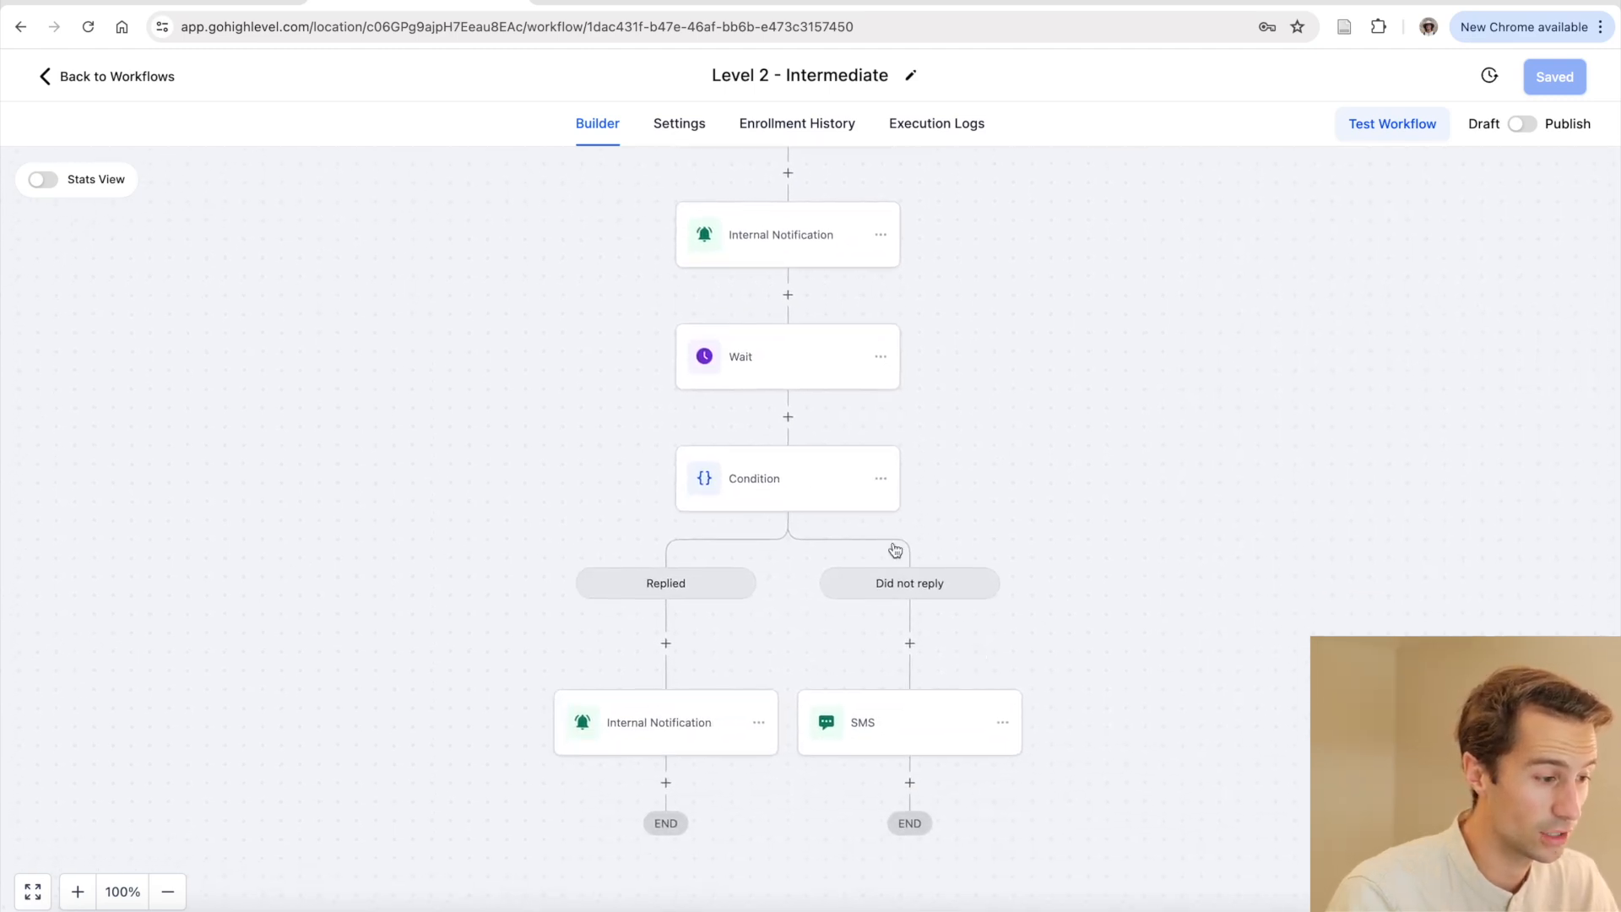
left_click(795, 364)
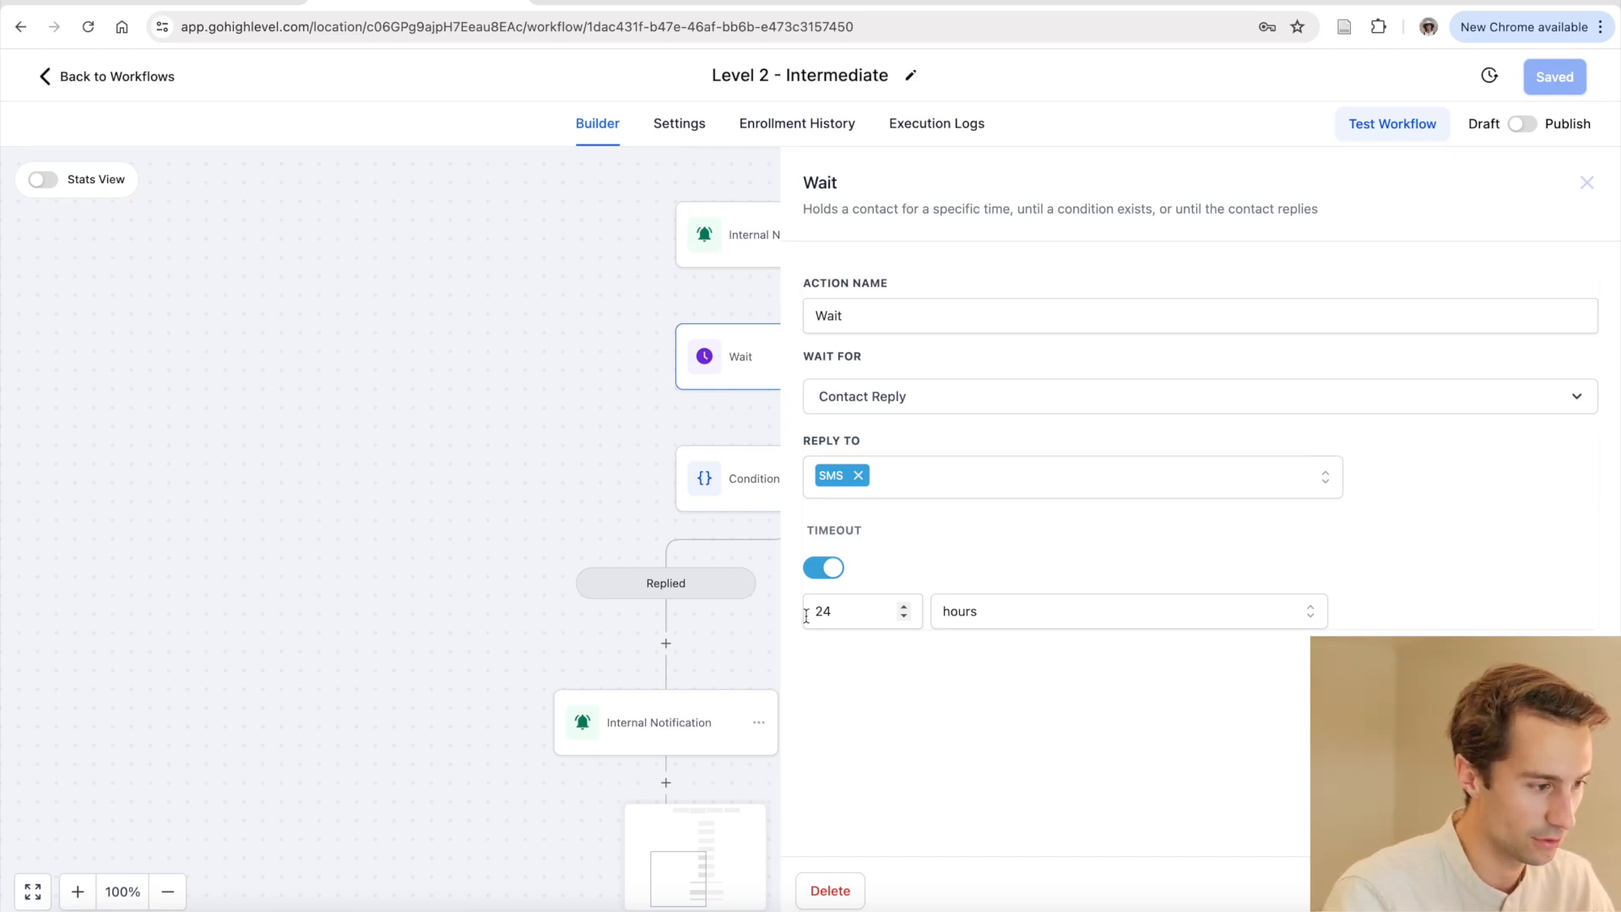
left_click(561, 470)
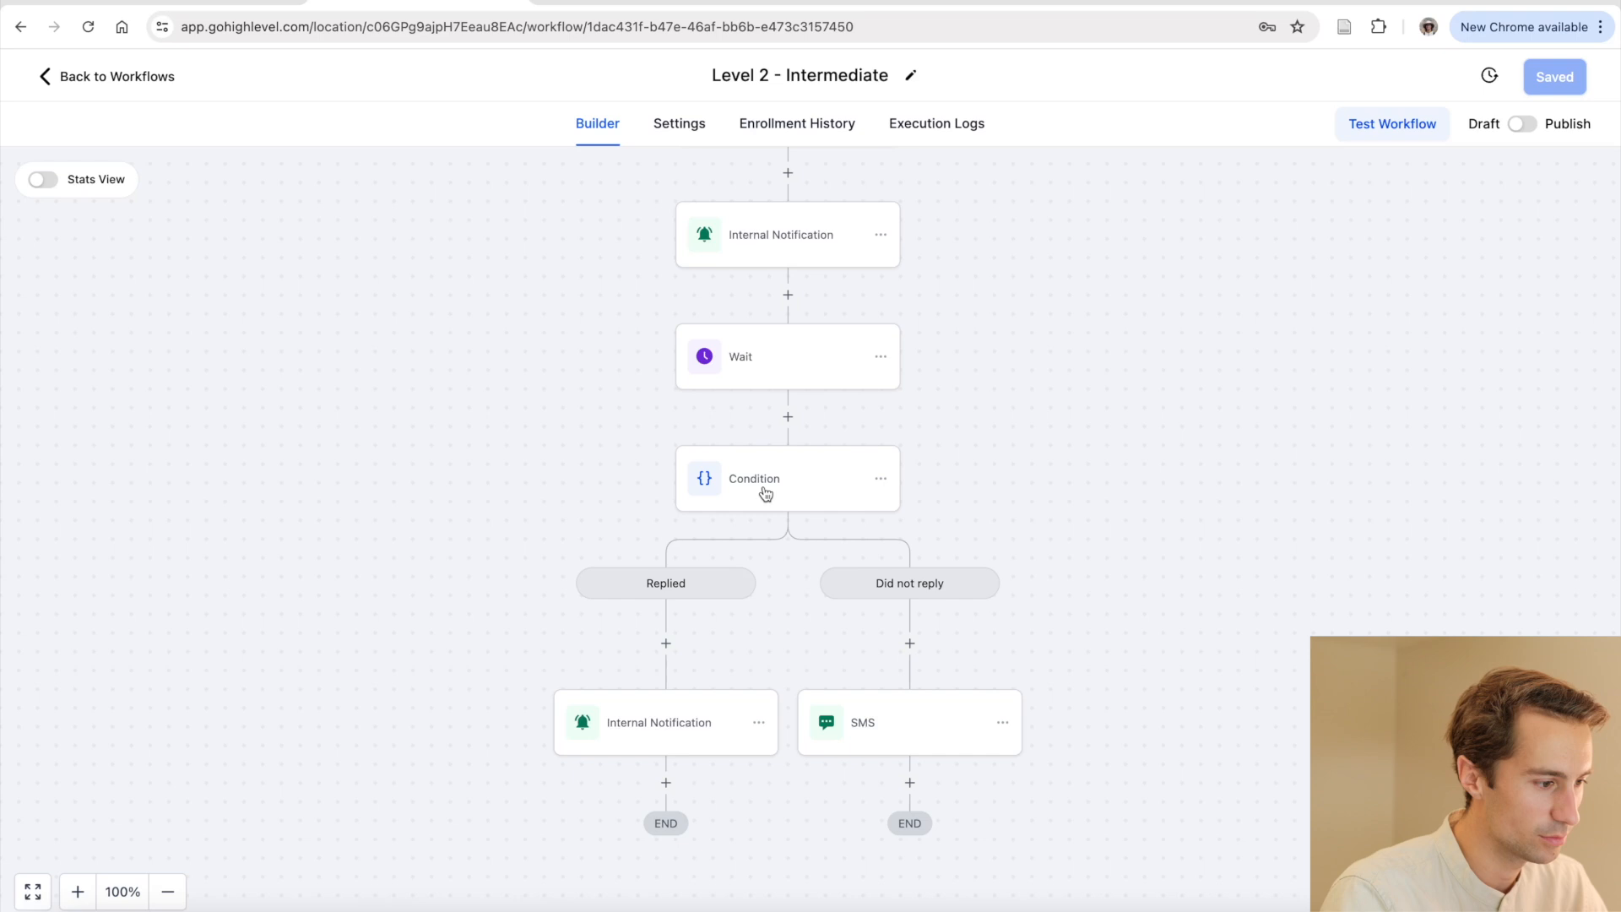
Open the Condition step, review the Replied branch, and discard an empty second condition
left_click(804, 484)
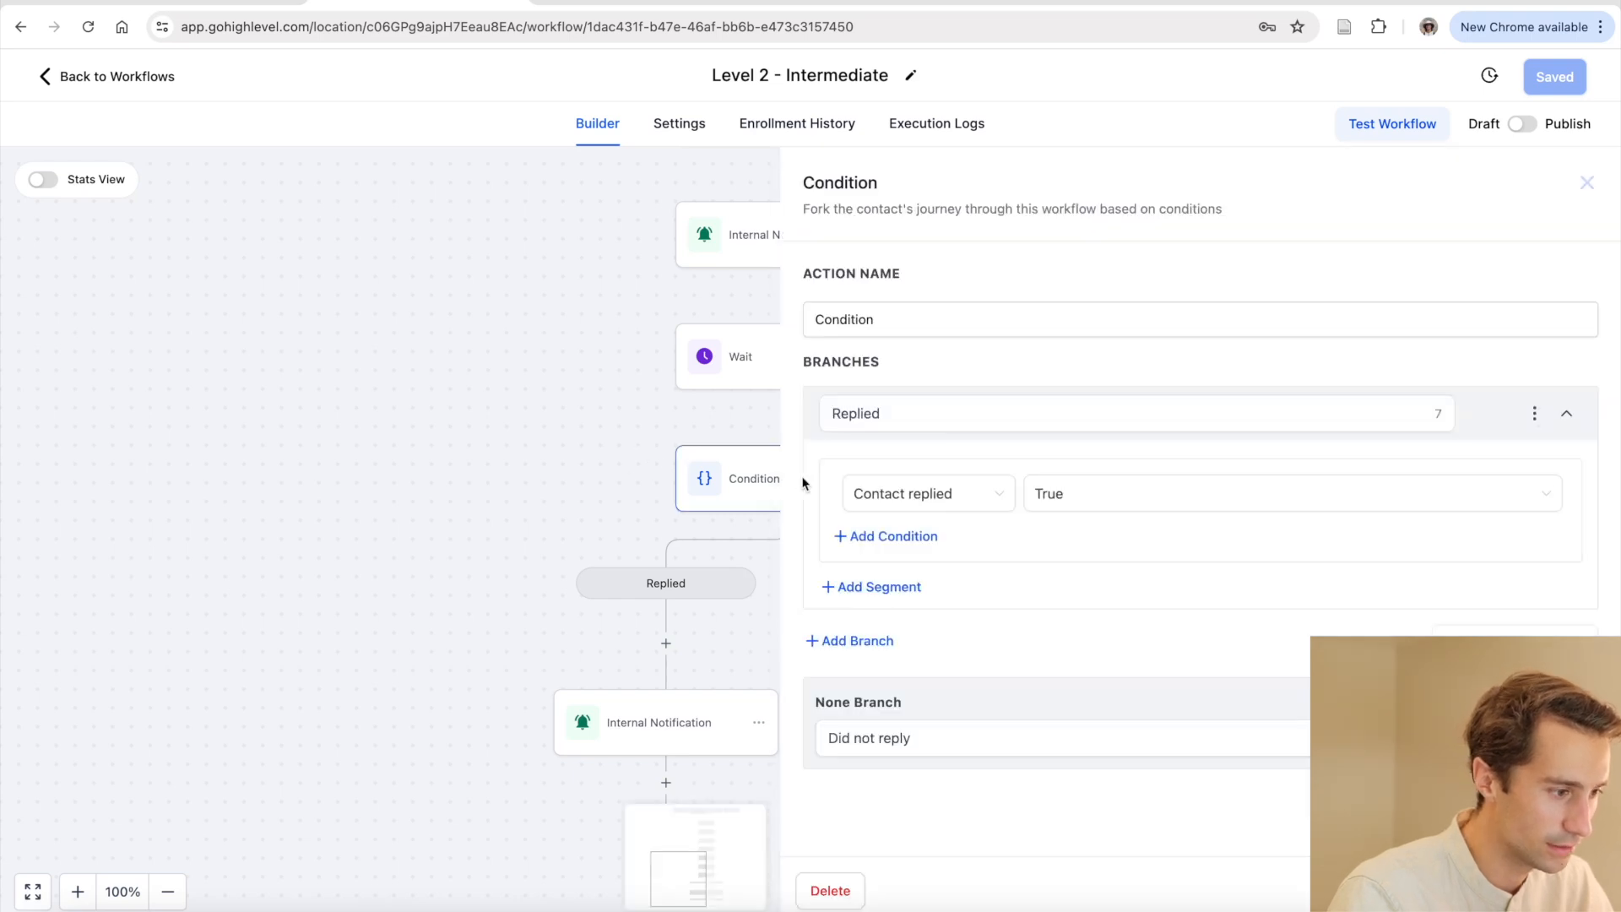
double_click(951, 416)
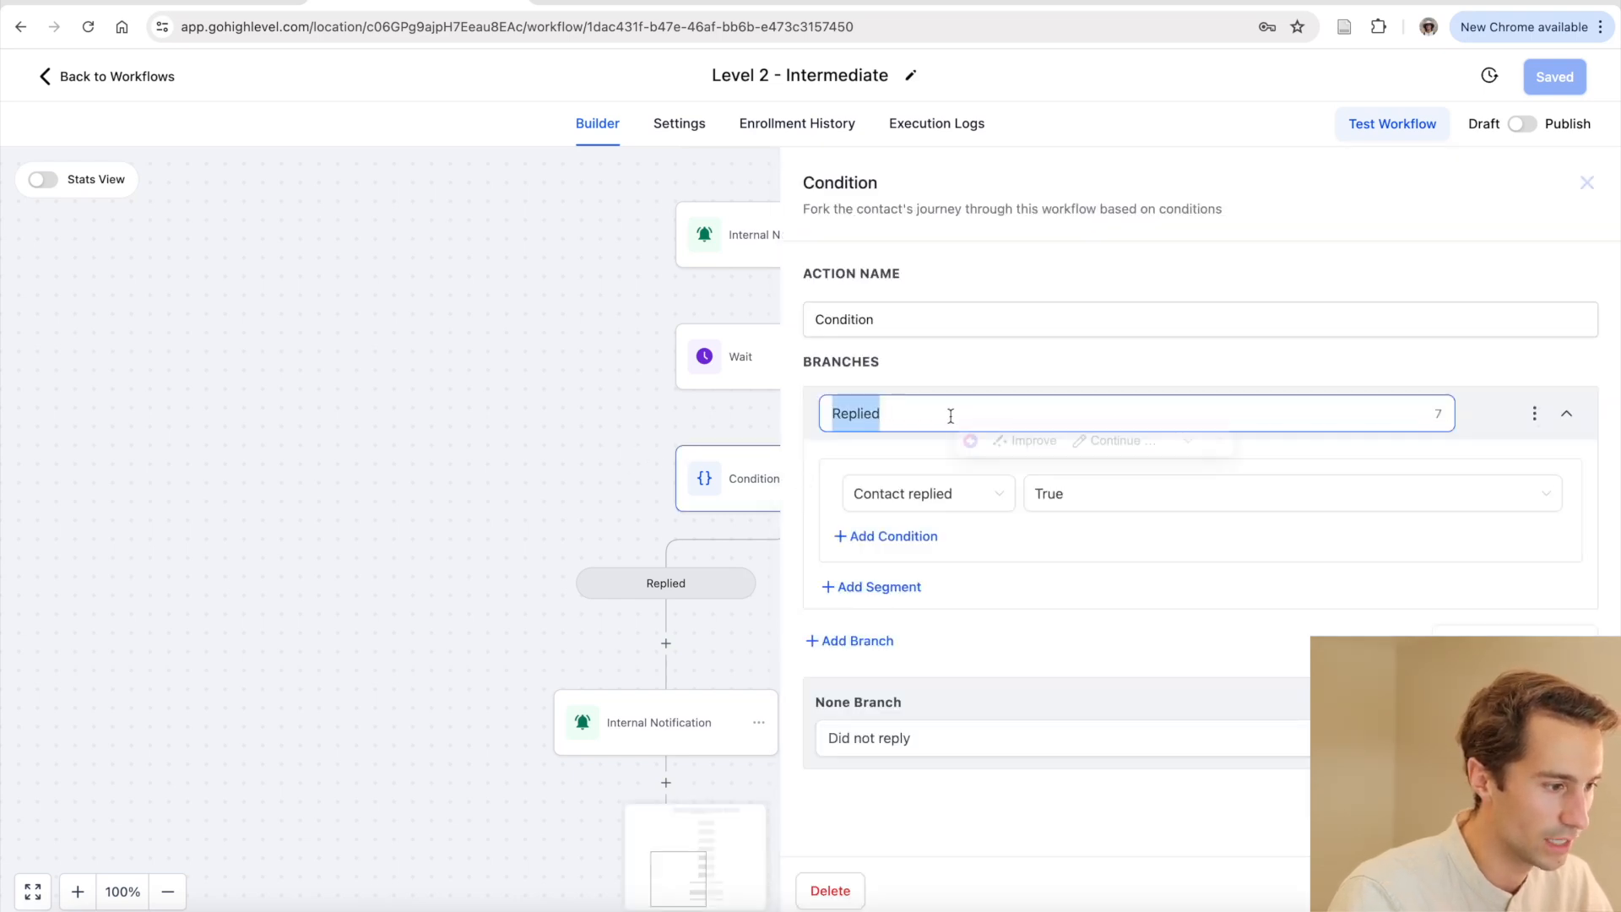
left_click(909, 426)
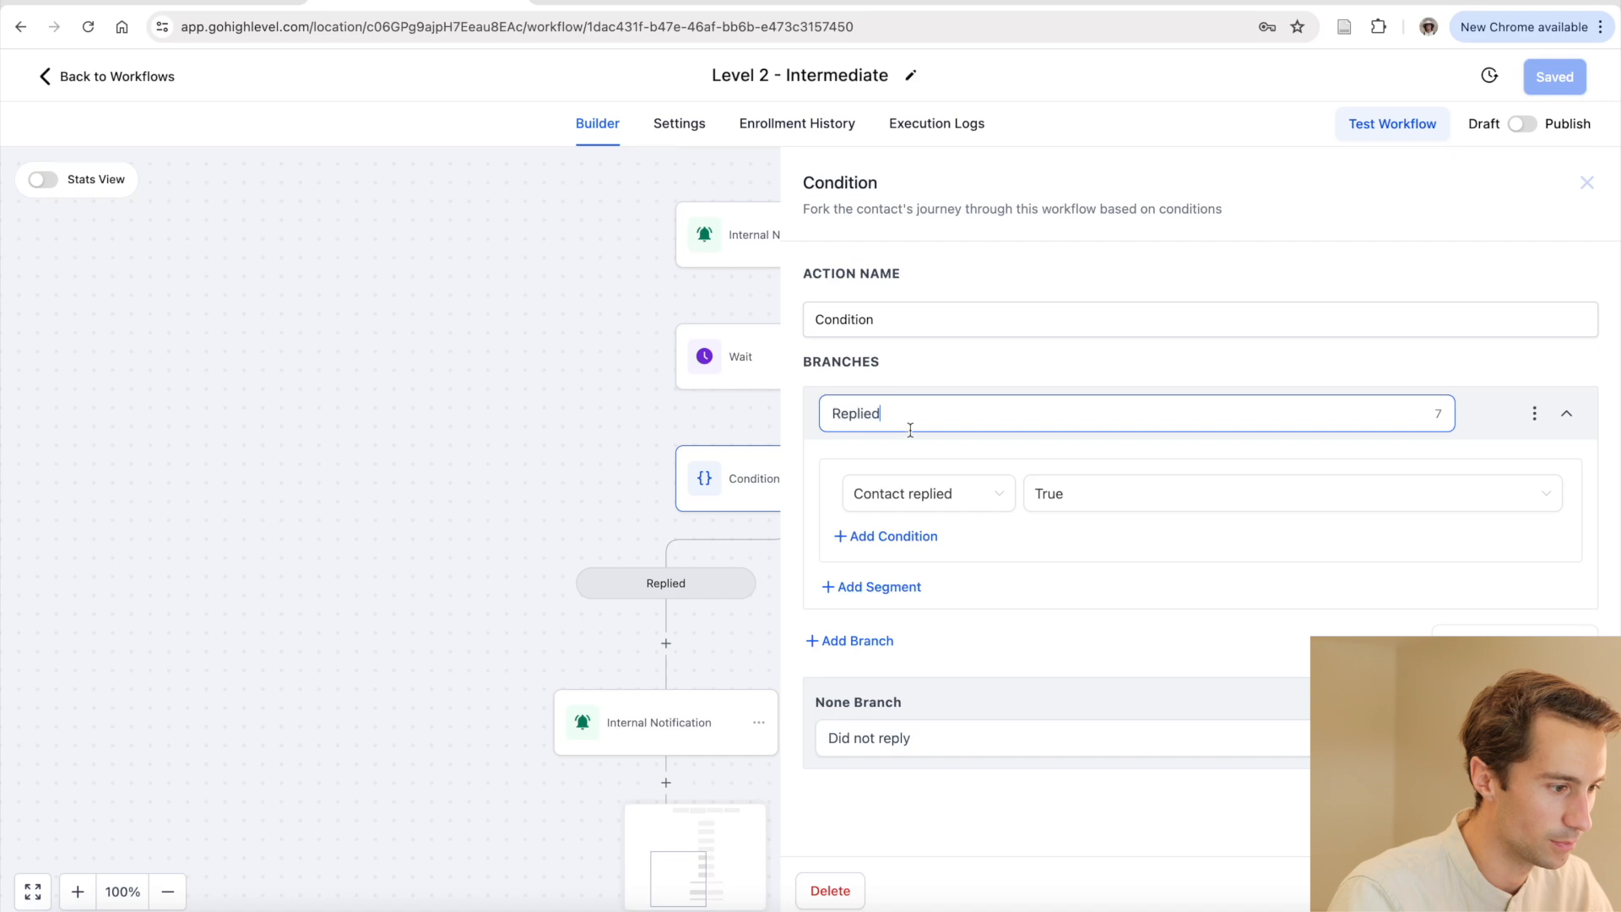
left_click(882, 536)
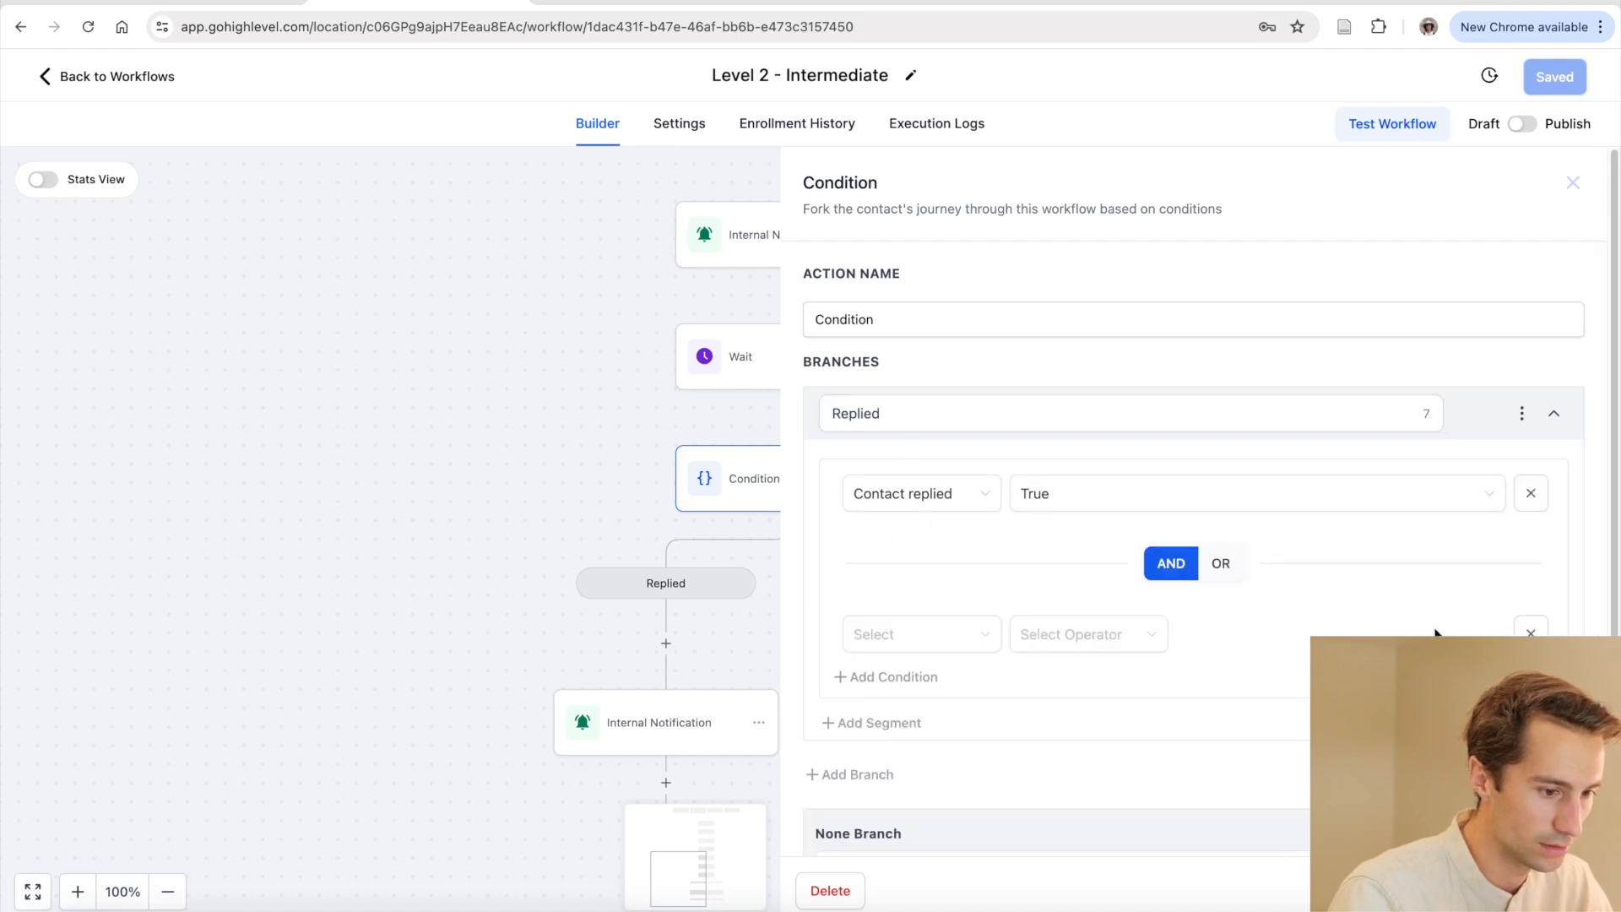
left_click(1533, 634)
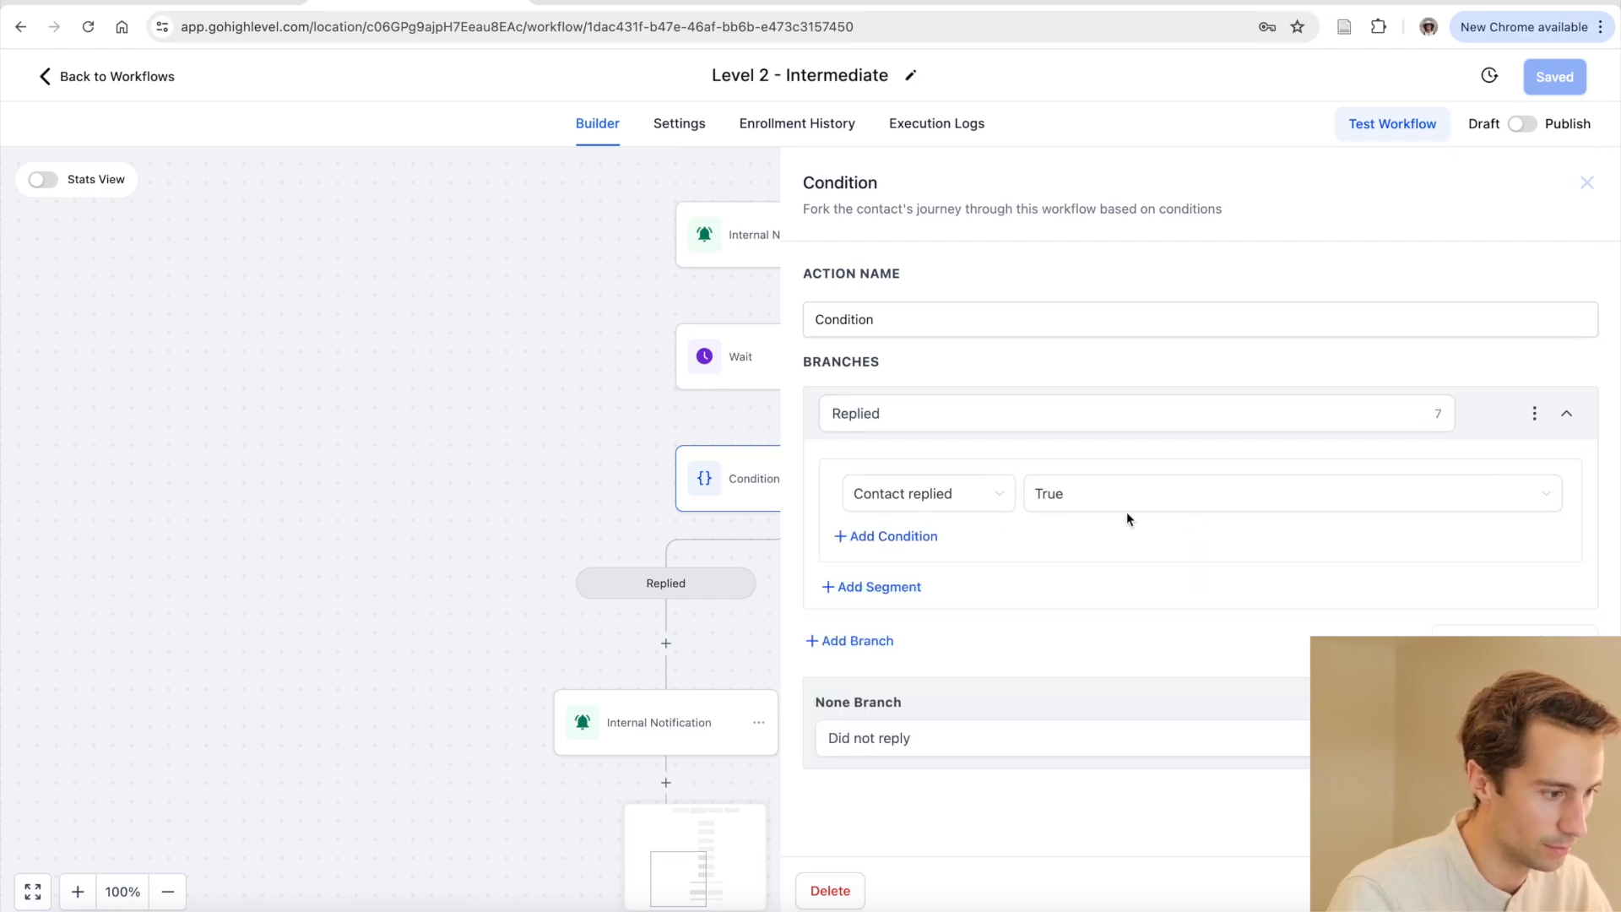
Set the Replied branch criterion to Contact replied is True
left_click(975, 504)
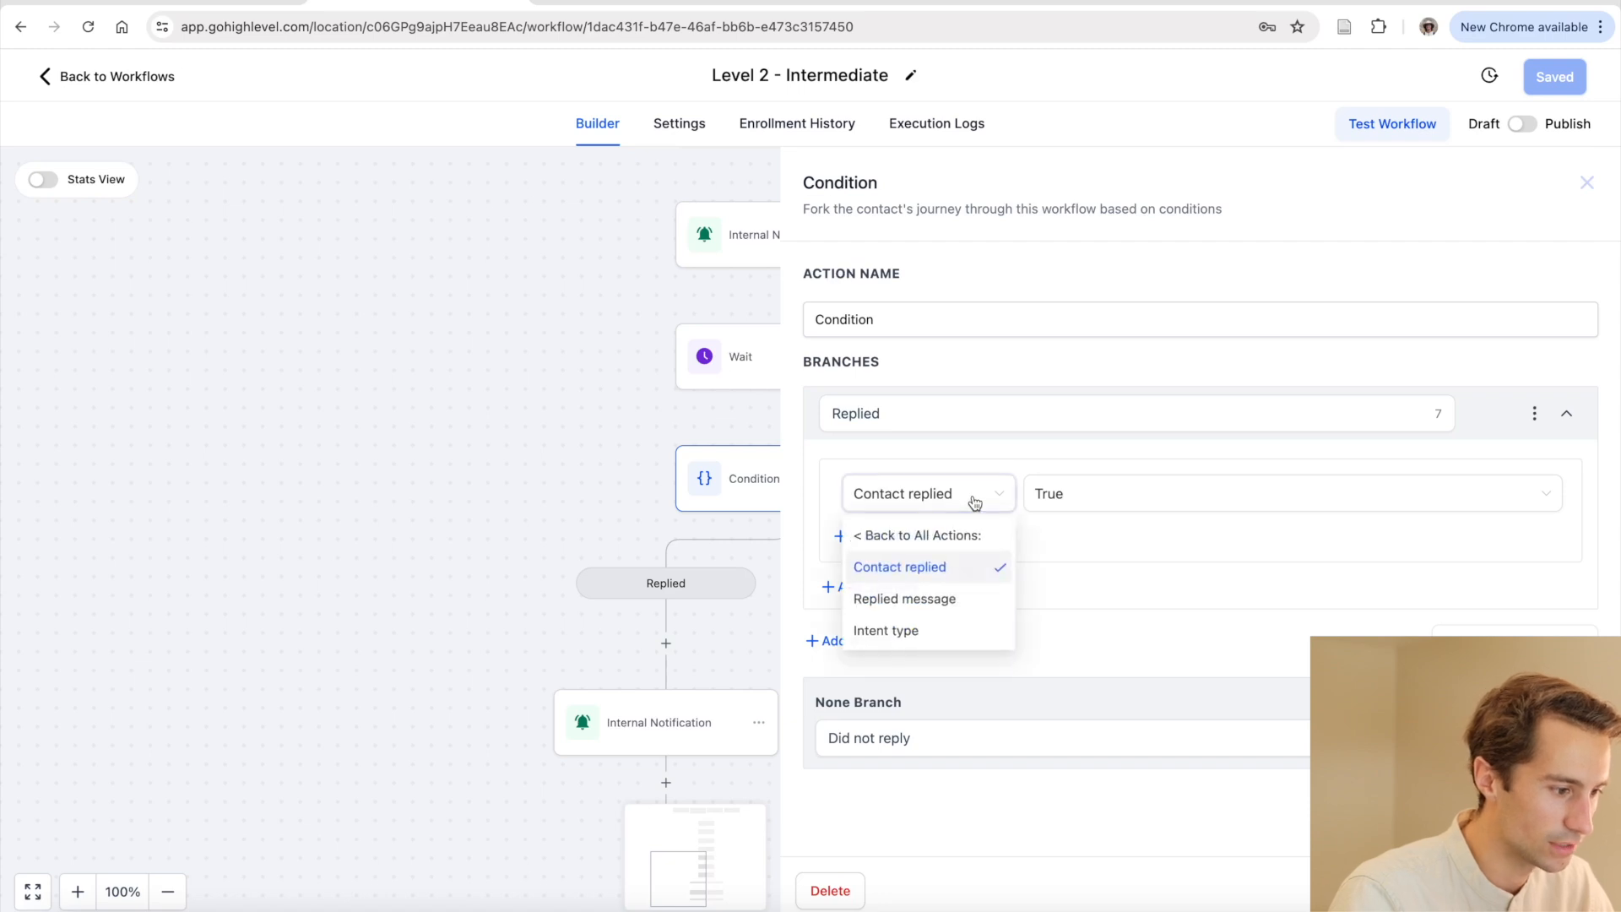
left_click(875, 535)
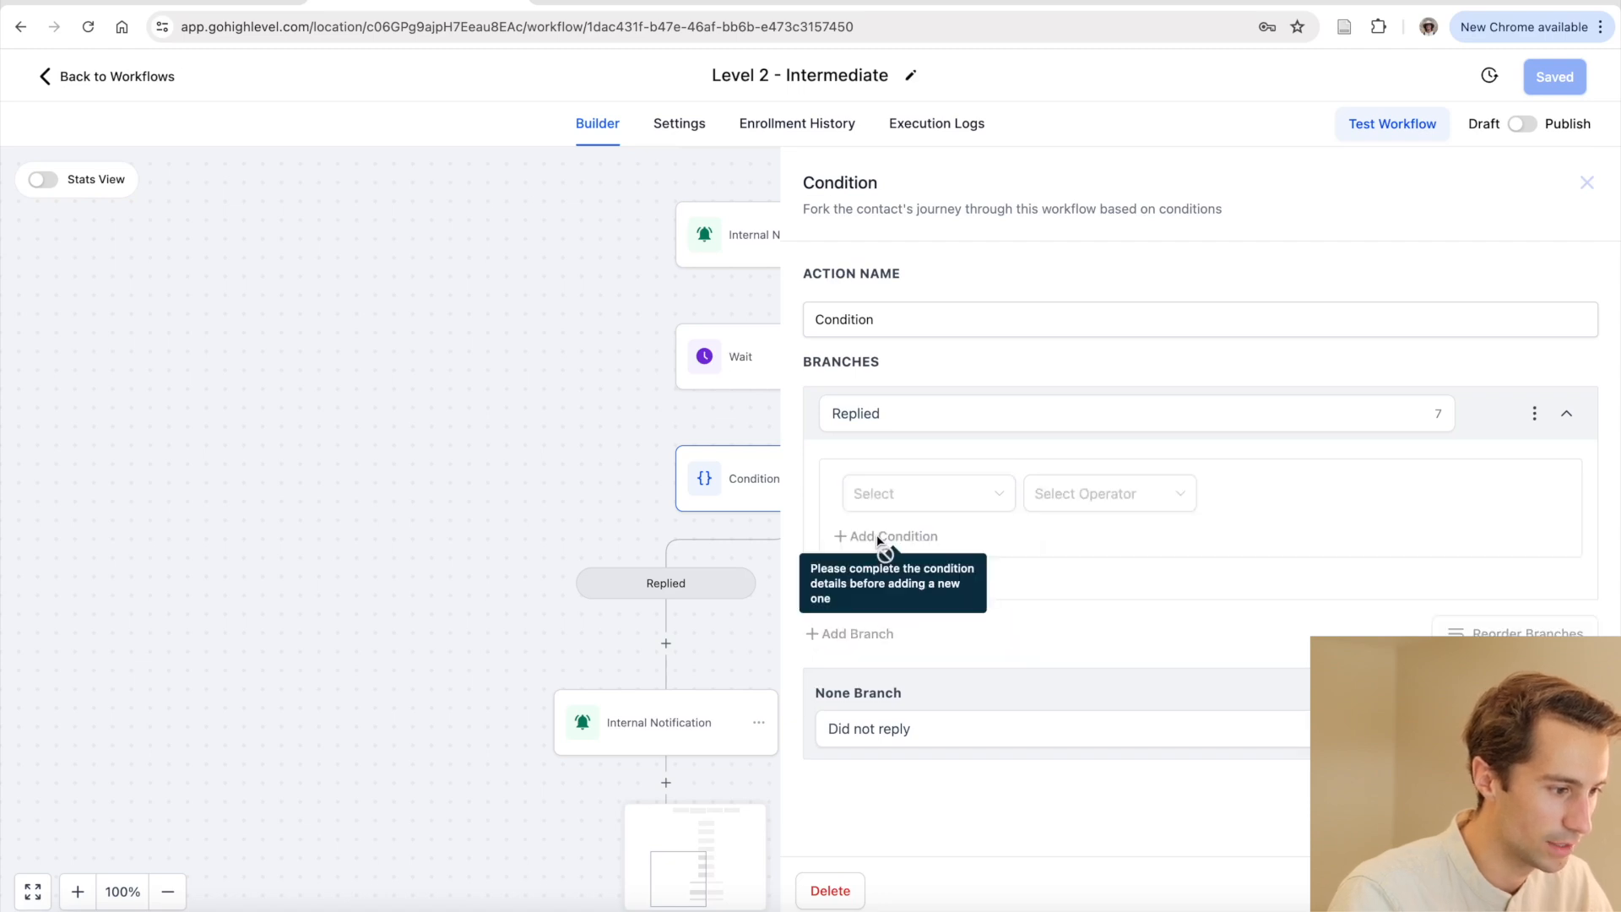
left_click(999, 497)
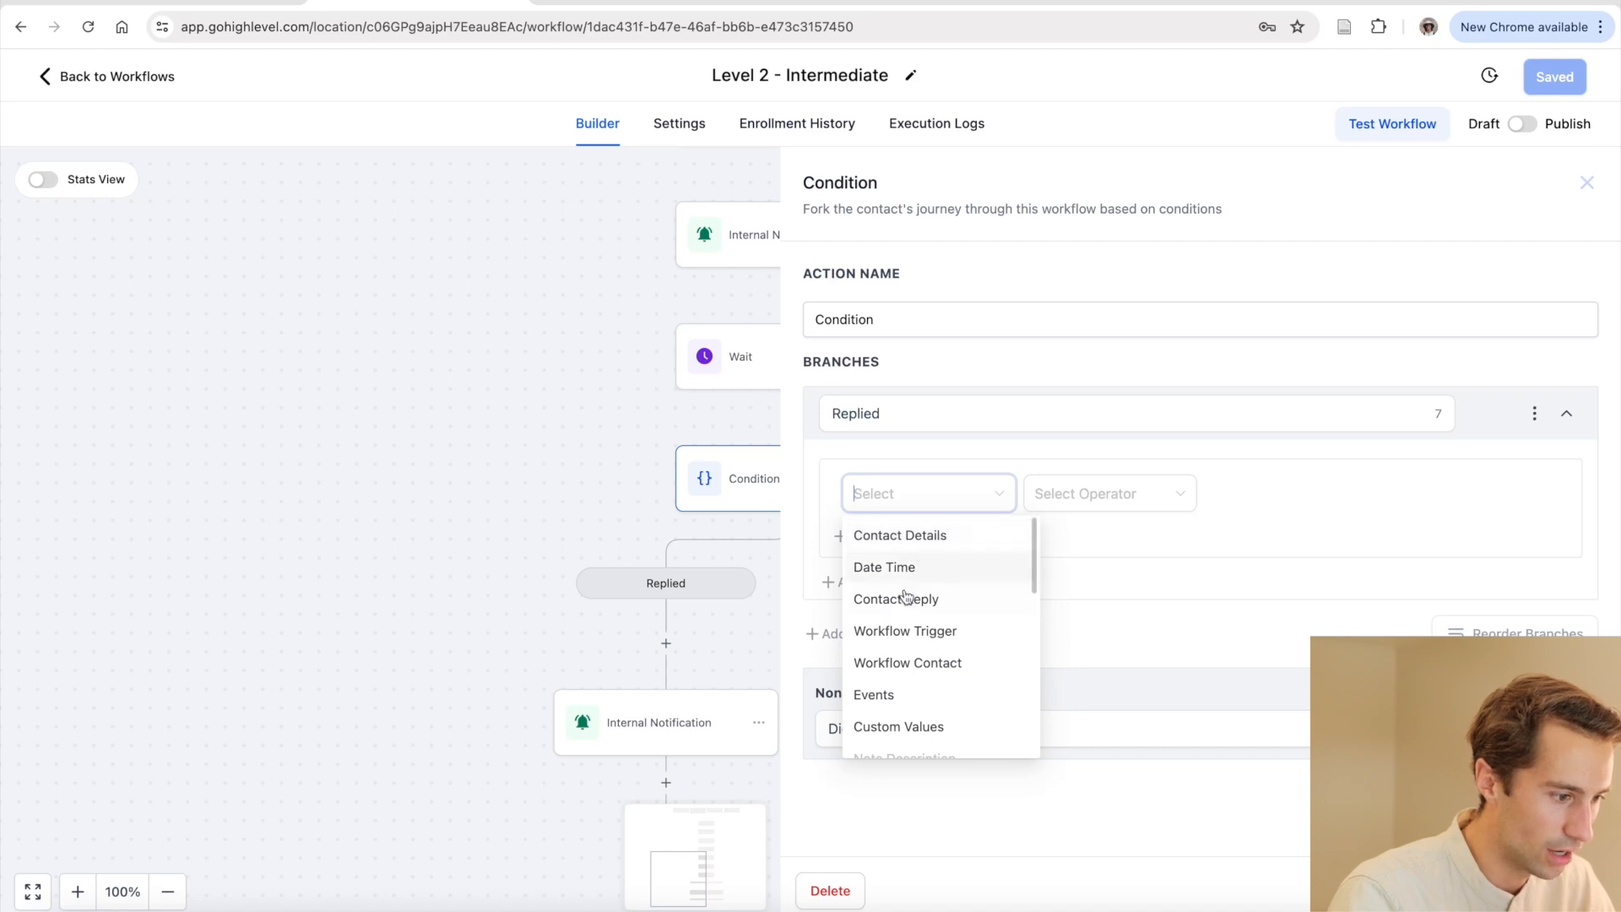
scroll(925, 650, "down", 3)
scroll(920, 667, "up", 2)
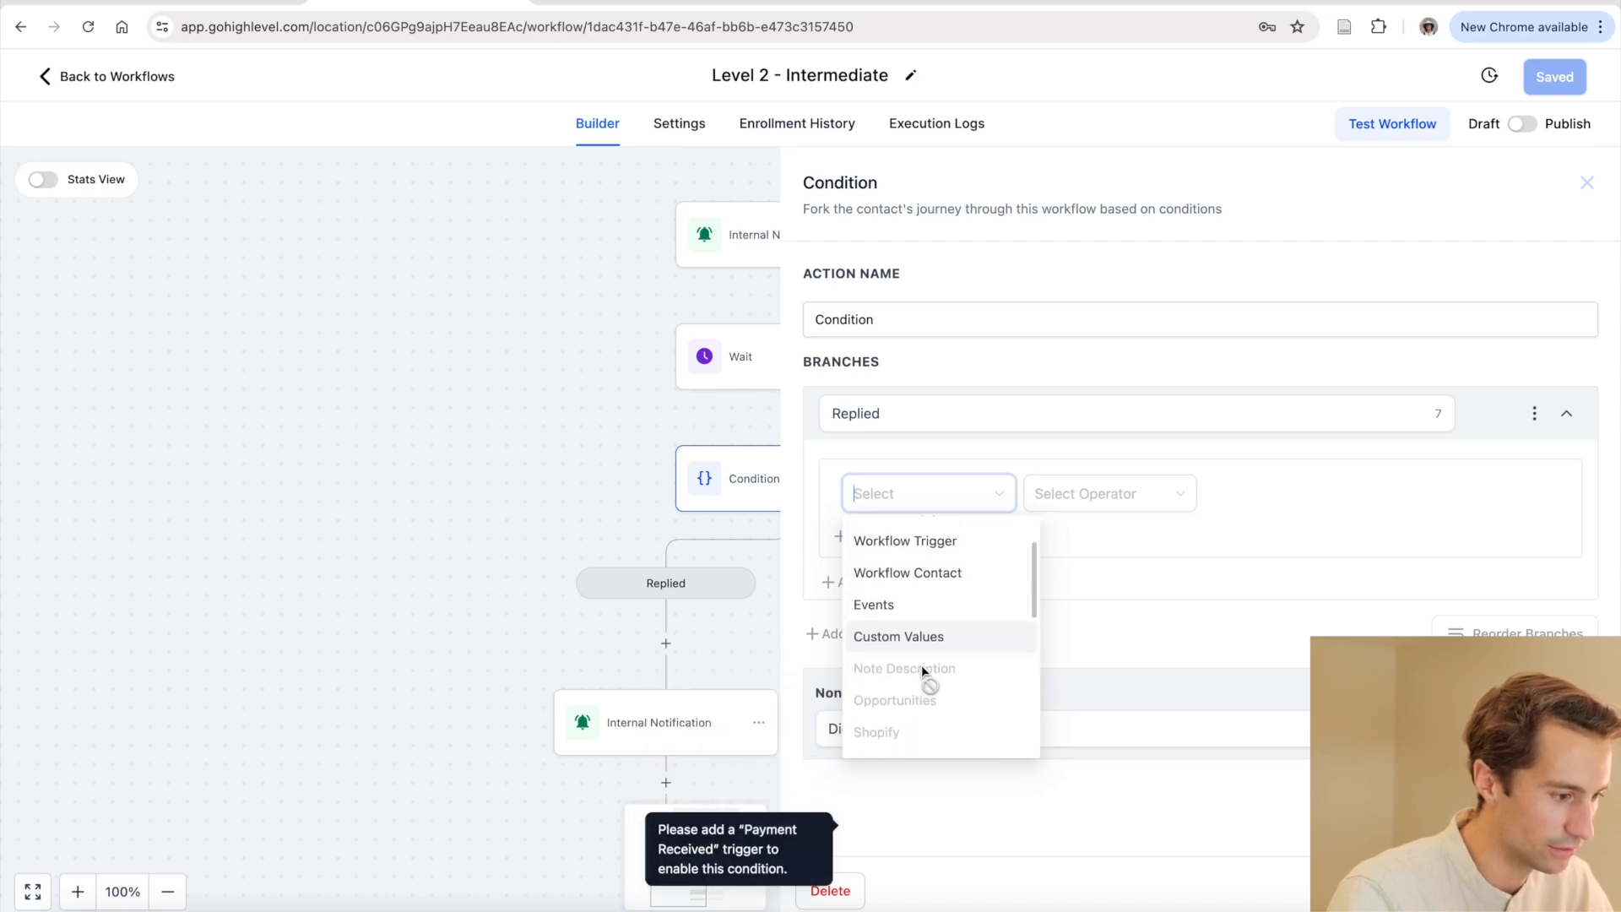
scroll(921, 665, "up", 3)
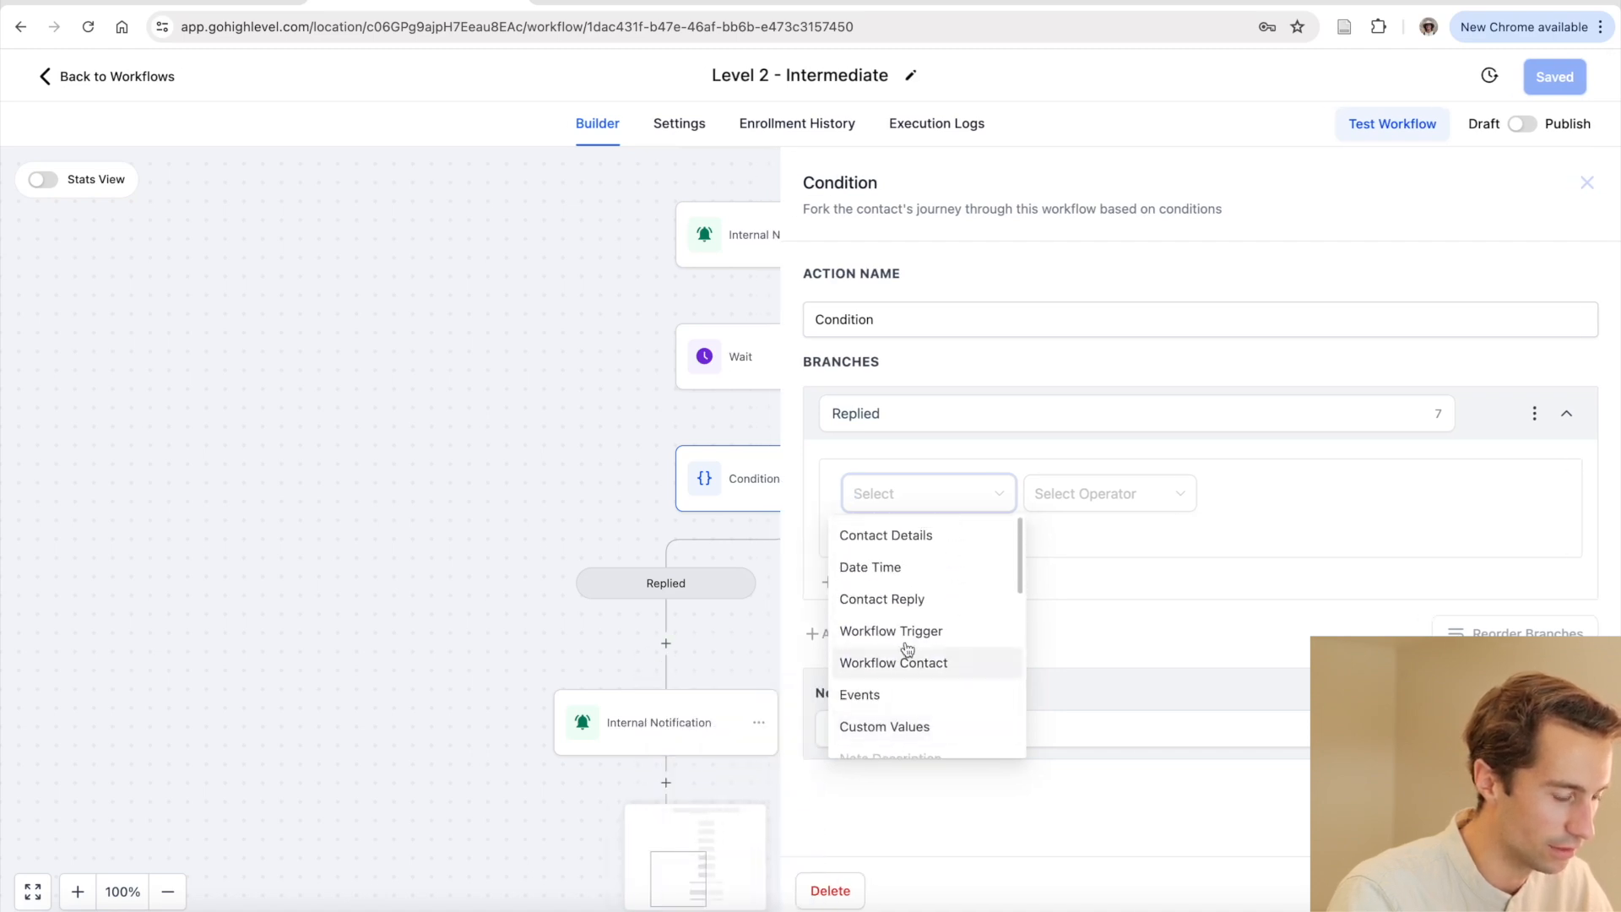
left_click(925, 601)
left_click(933, 573)
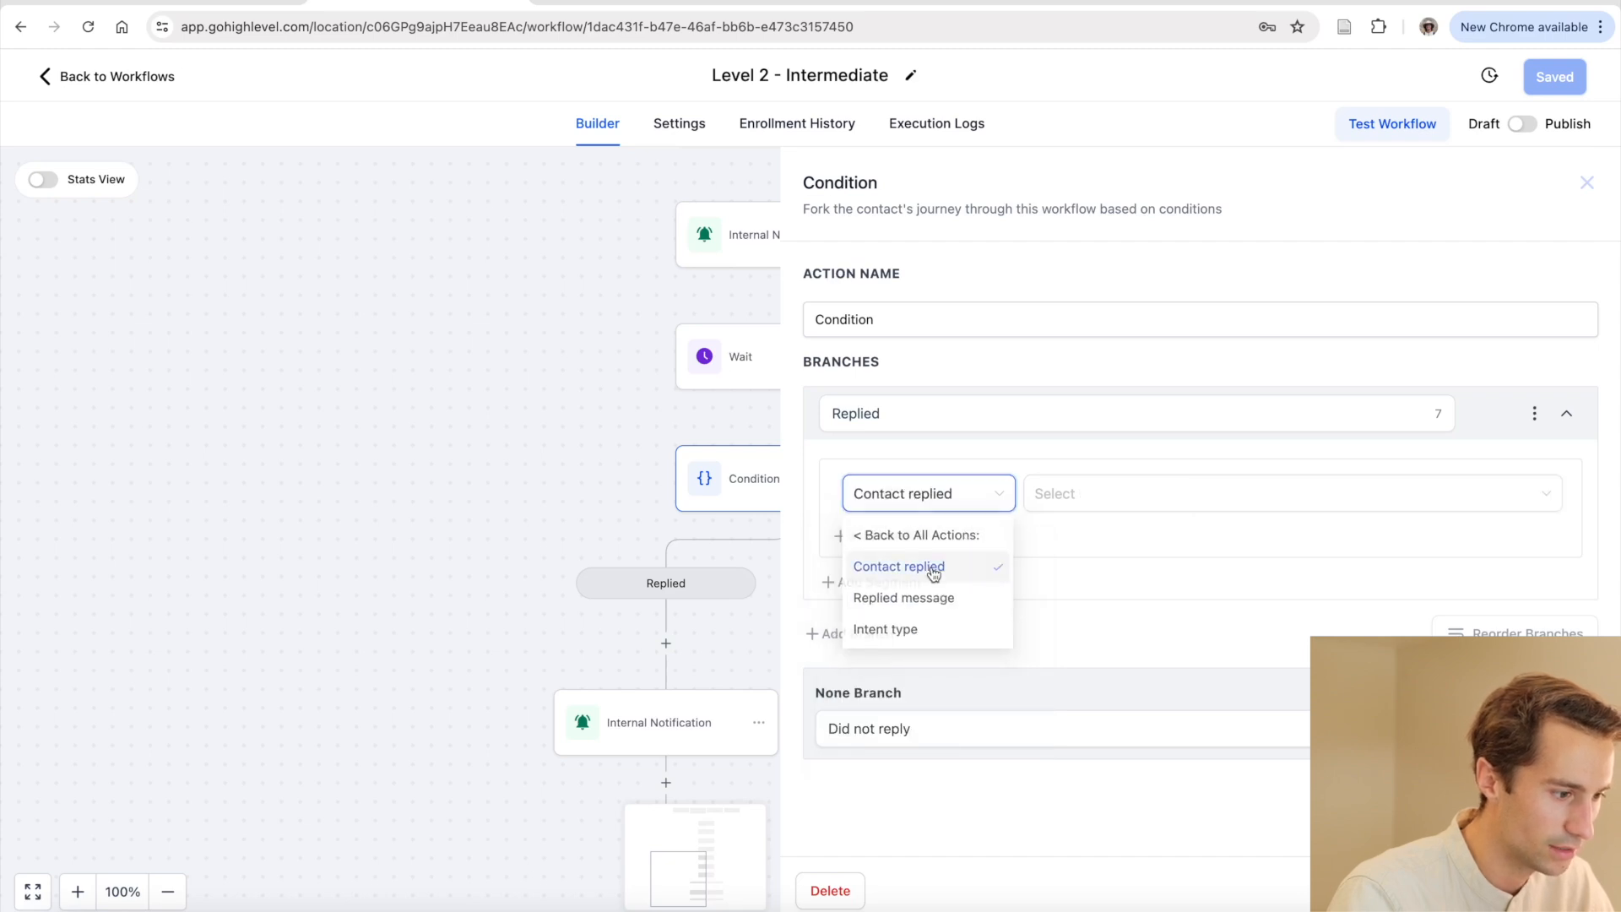
left_click(1057, 500)
left_click(1062, 540)
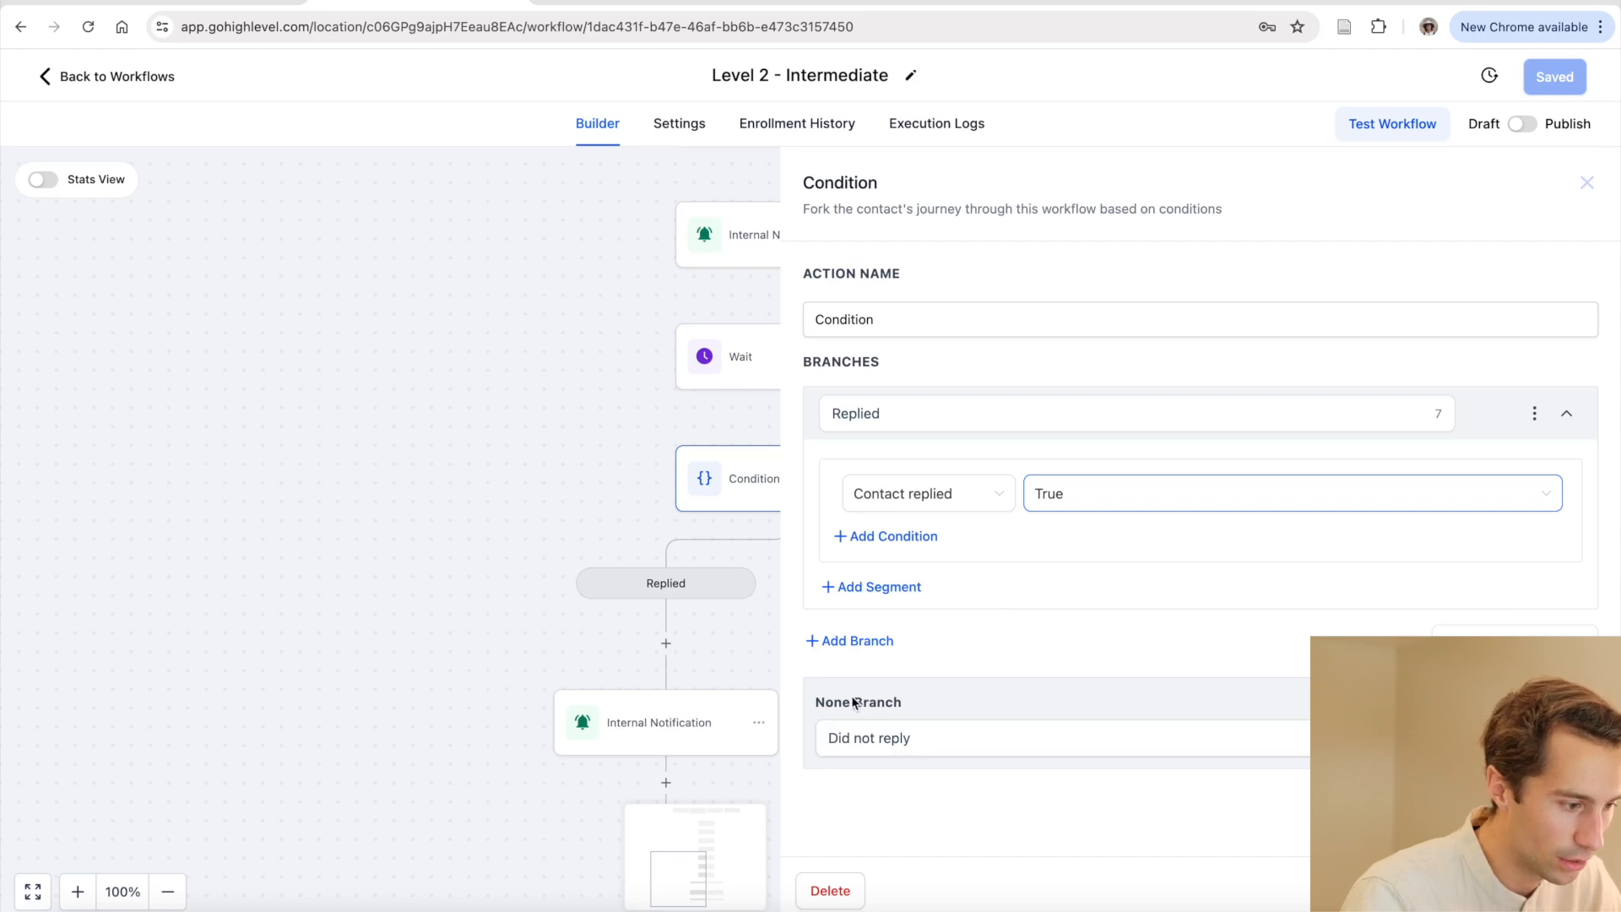
Name the no-reply branch 'Did not reply'
left_click(877, 737)
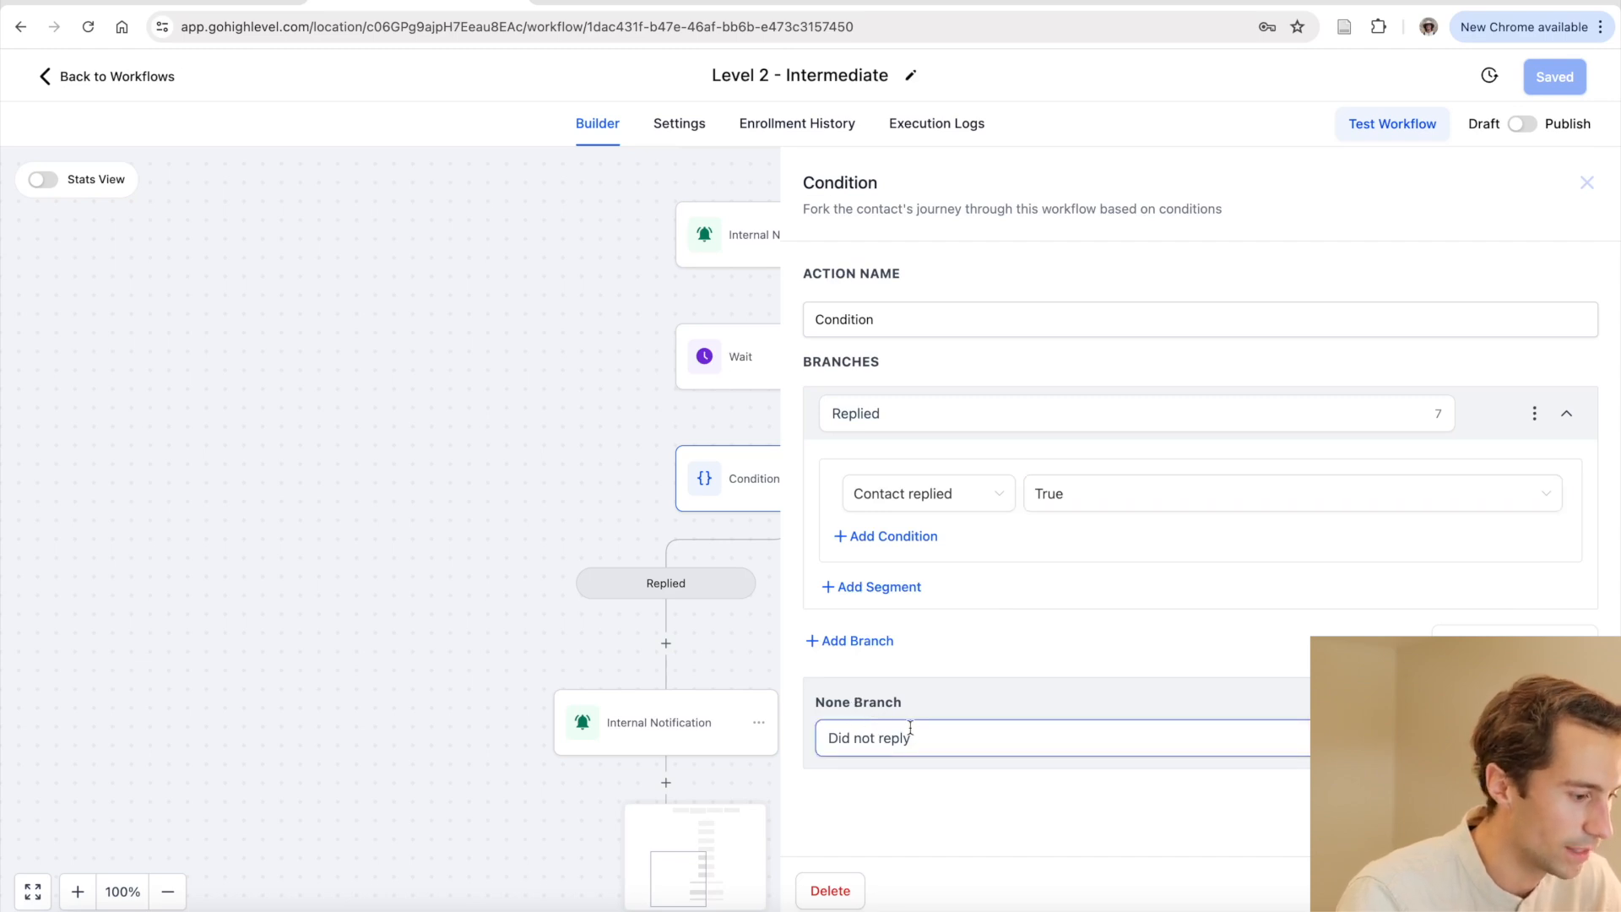
left_click(937, 715)
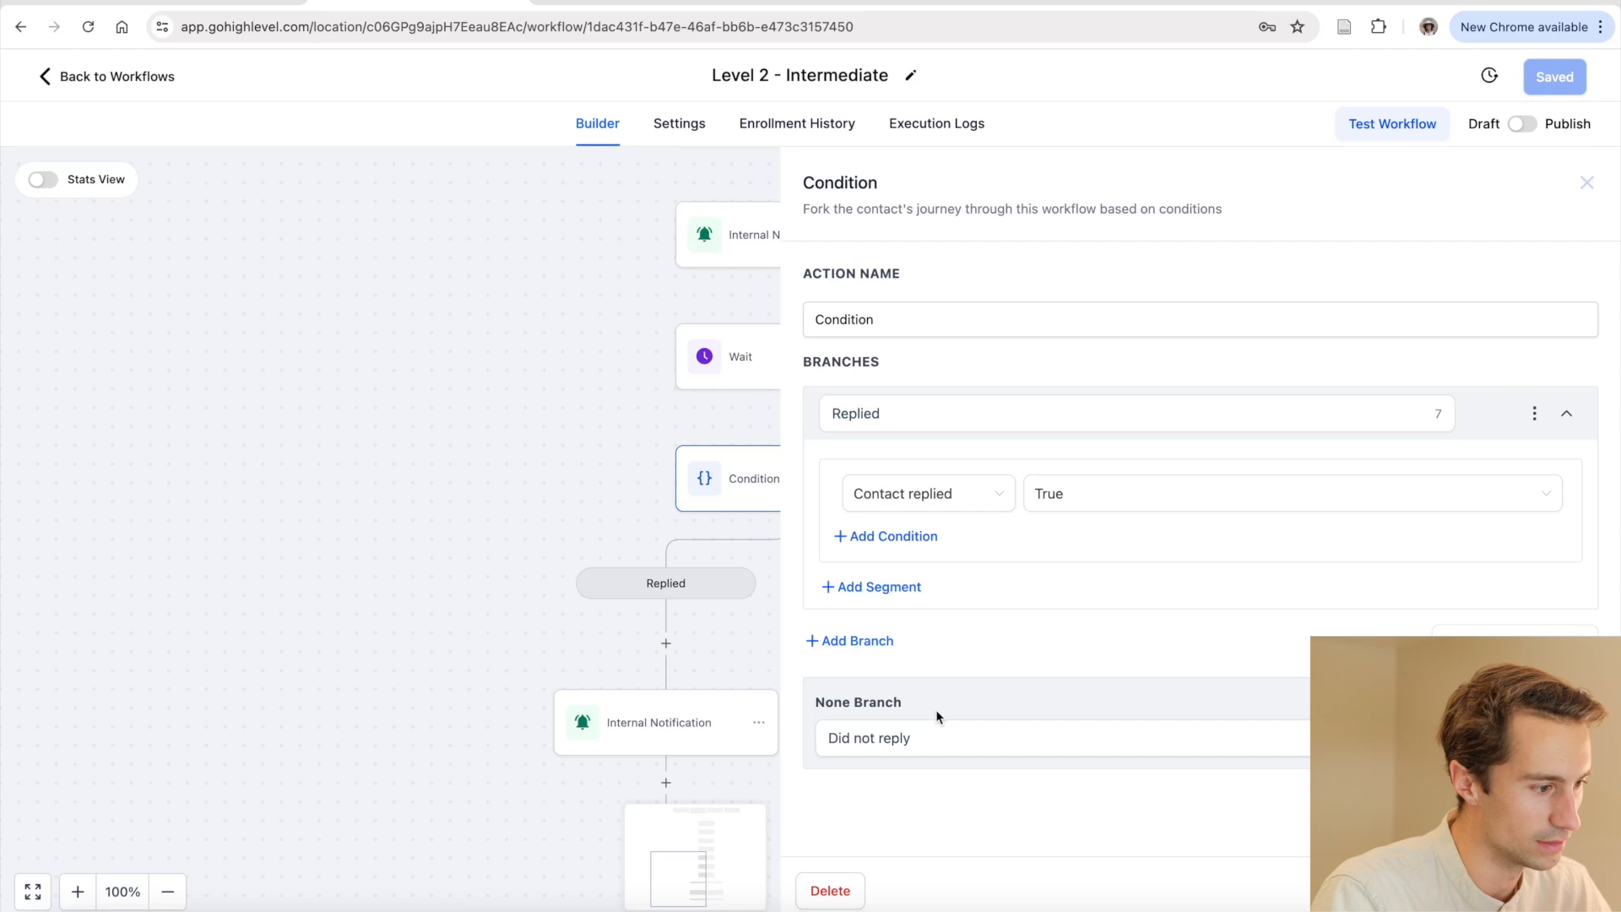
left_click(918, 738)
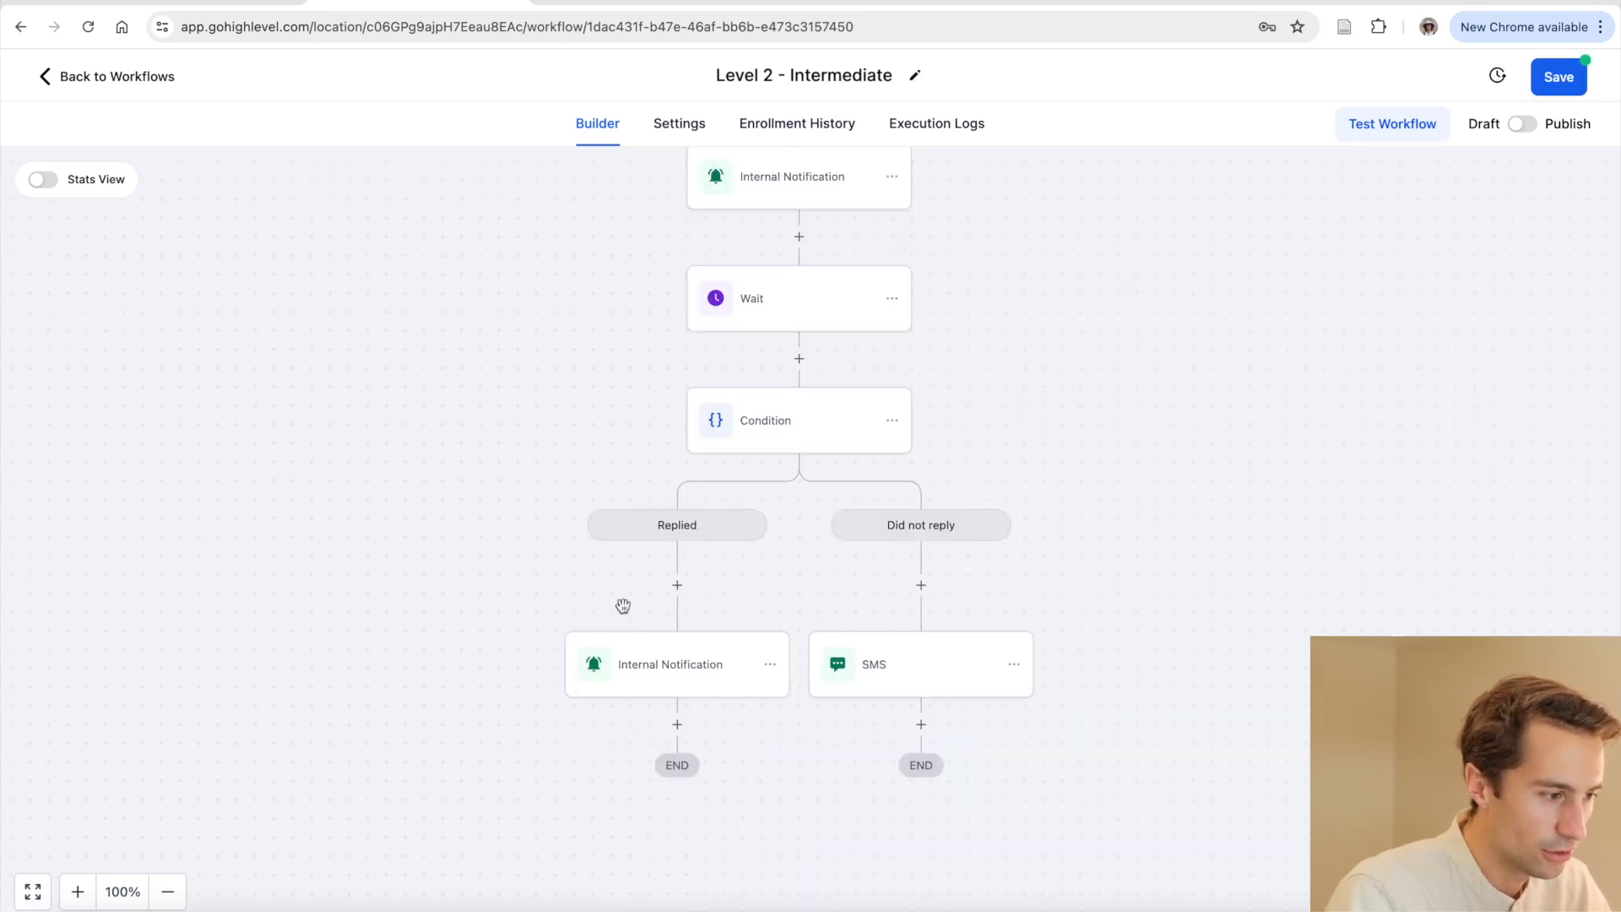
left_click(667, 661)
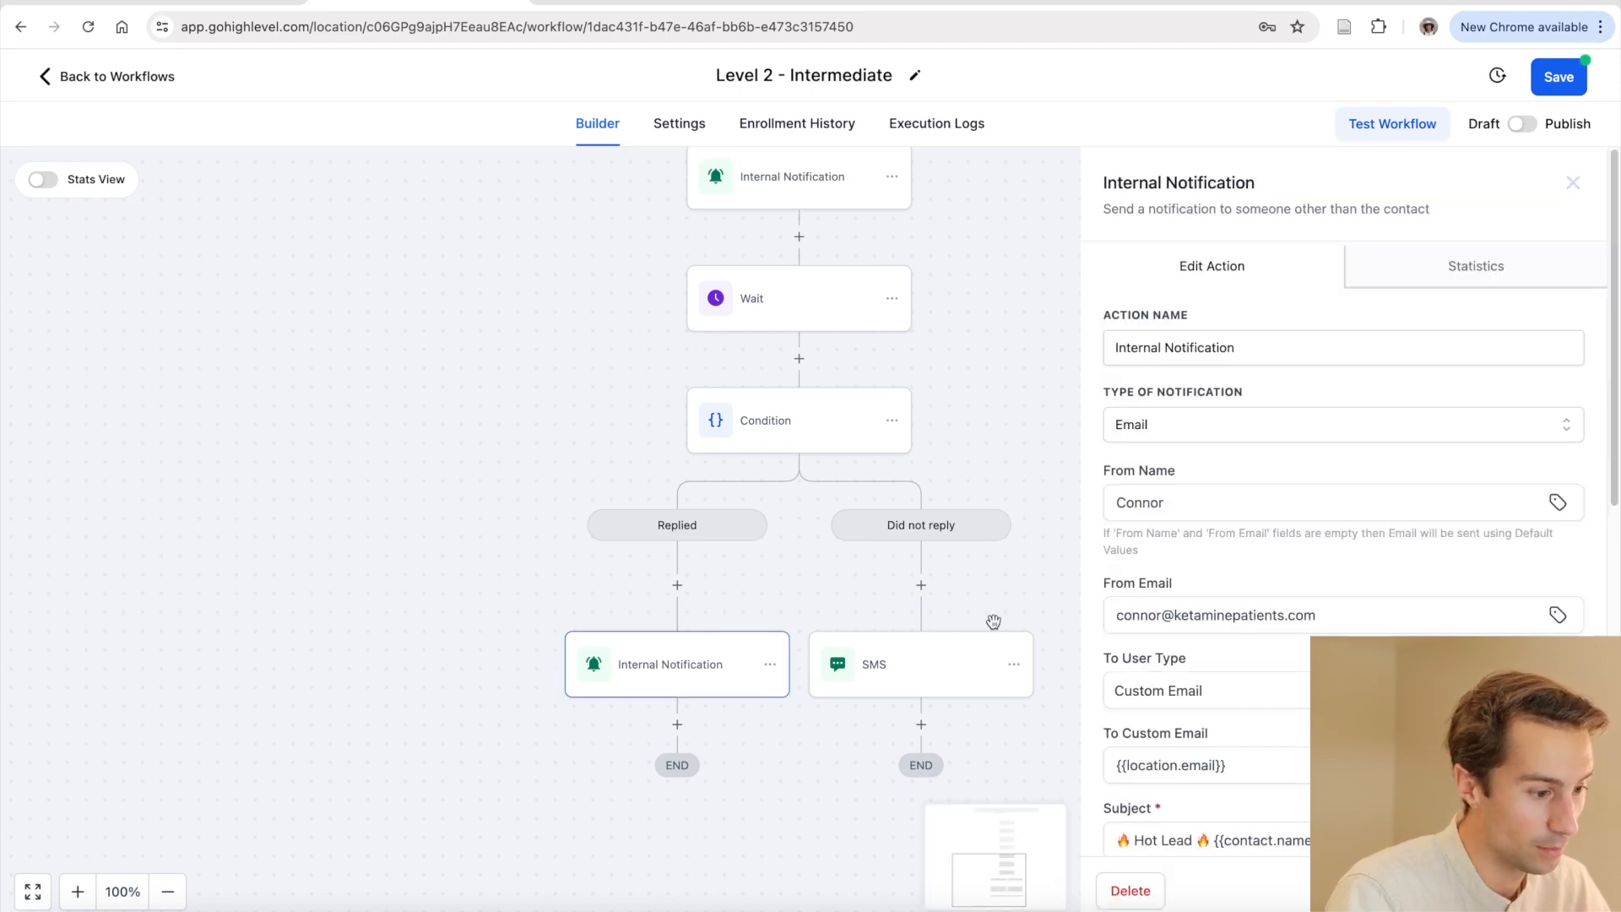
scroll(1287, 641, "down", 1)
scroll(1287, 641, "down", 2)
left_click(1133, 578)
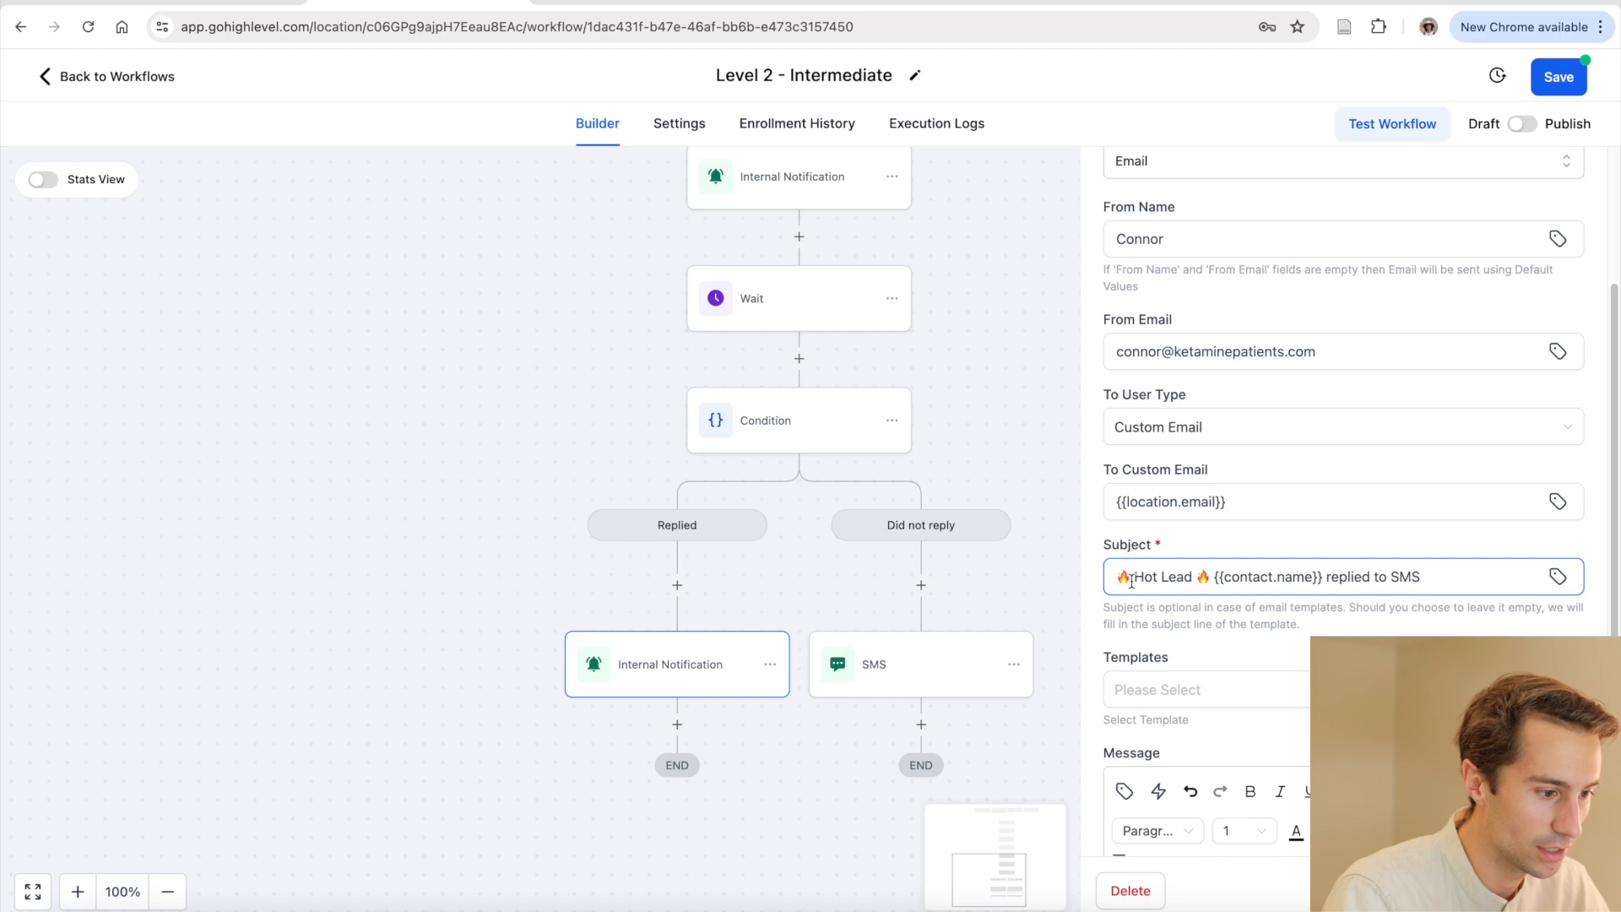
mouse_move(1129, 579)
left_mouse_down()
mouse_move(1210, 580)
mouse_move(1116, 579)
left_mouse_up()
left_click(1211, 580)
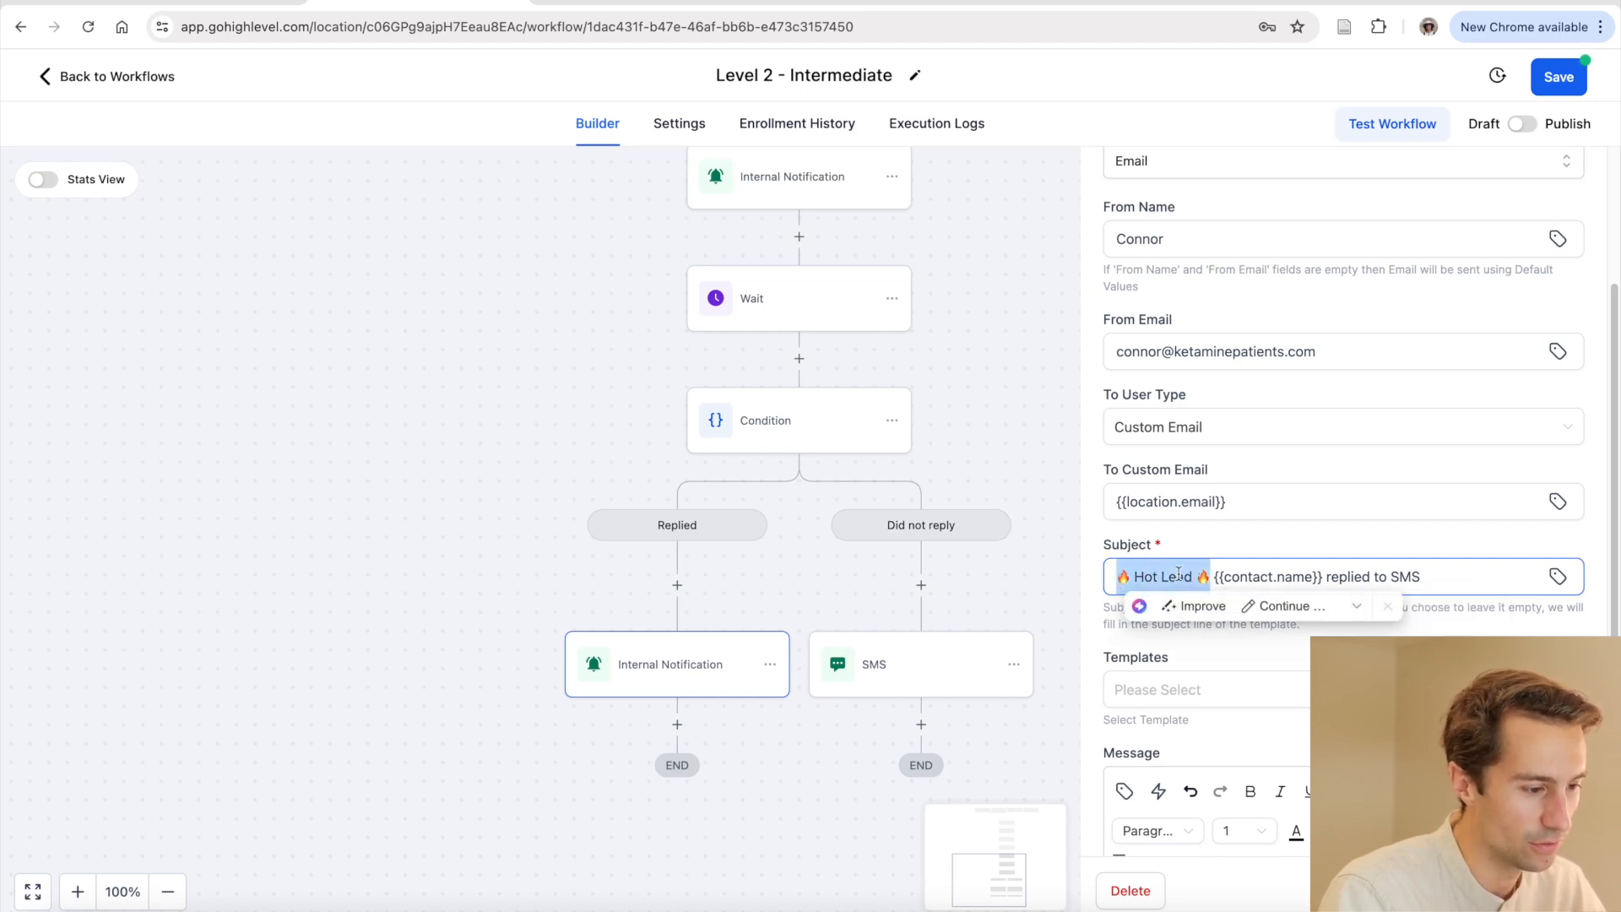
left_click(1150, 580)
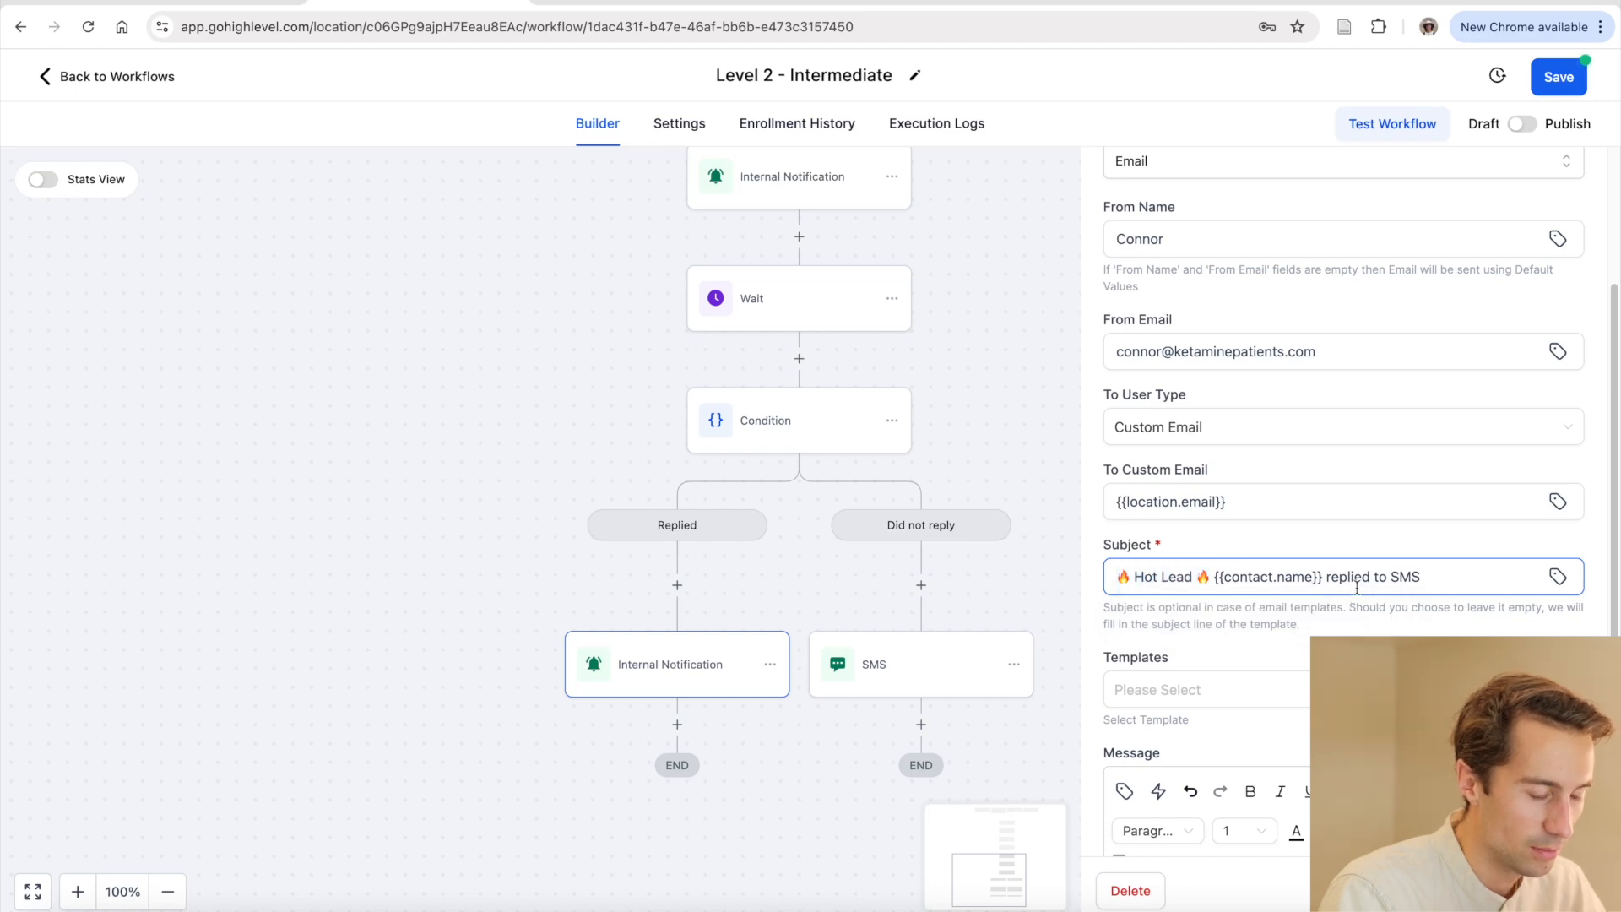
scroll(1365, 587, "down", 1)
left_click_drag(1325, 507, 1424, 507)
left_click(1424, 506)
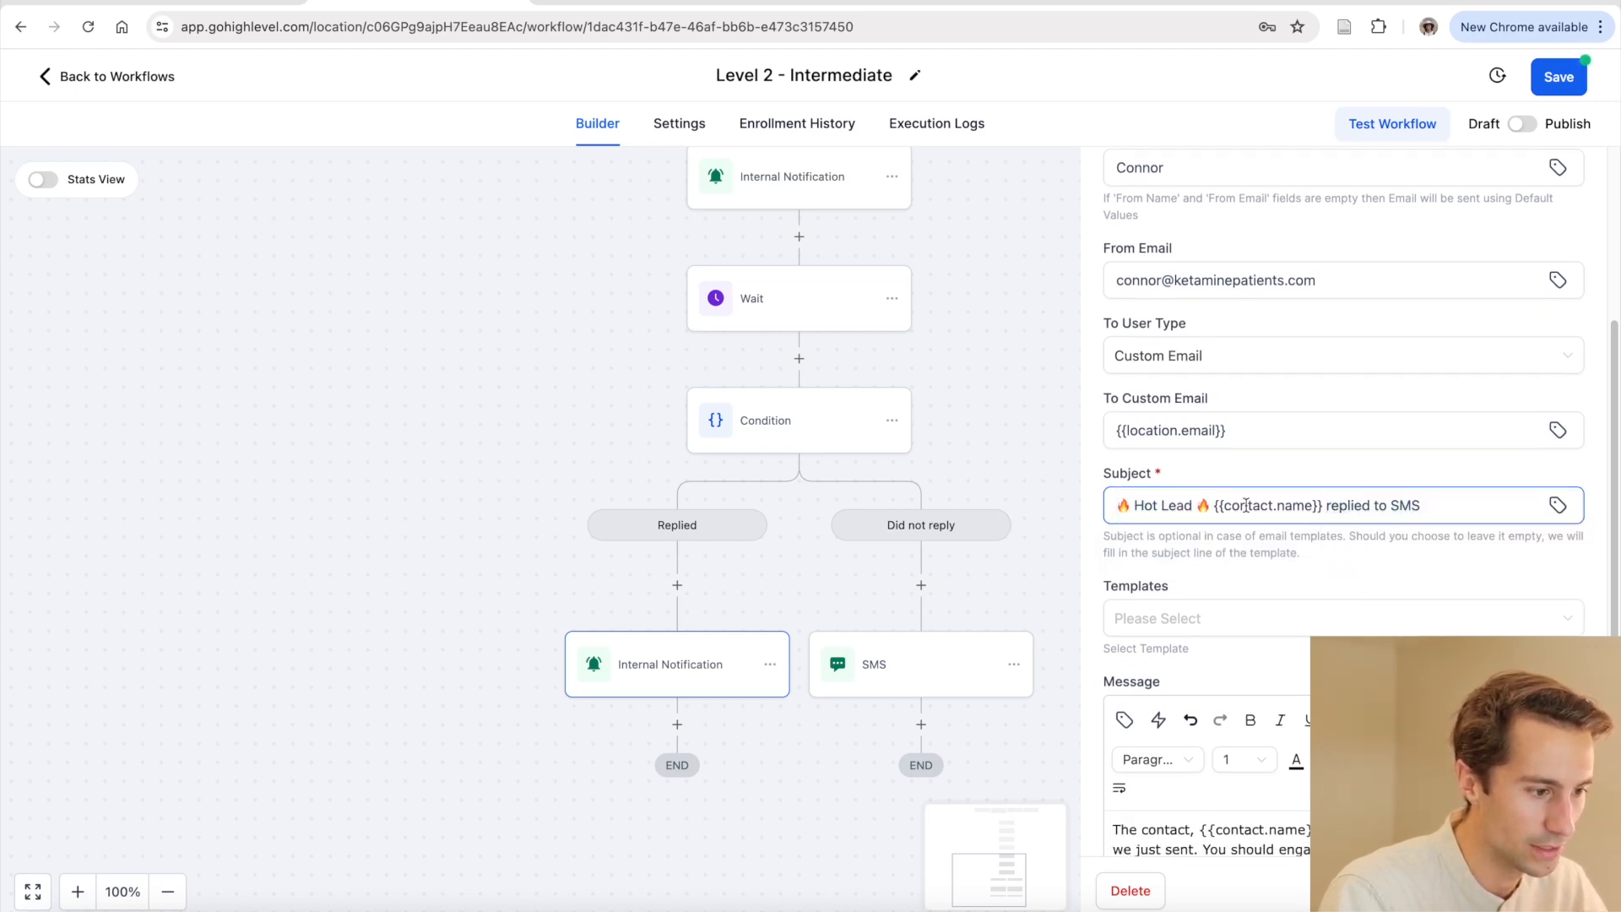
scroll(1246, 505, "down", 3)
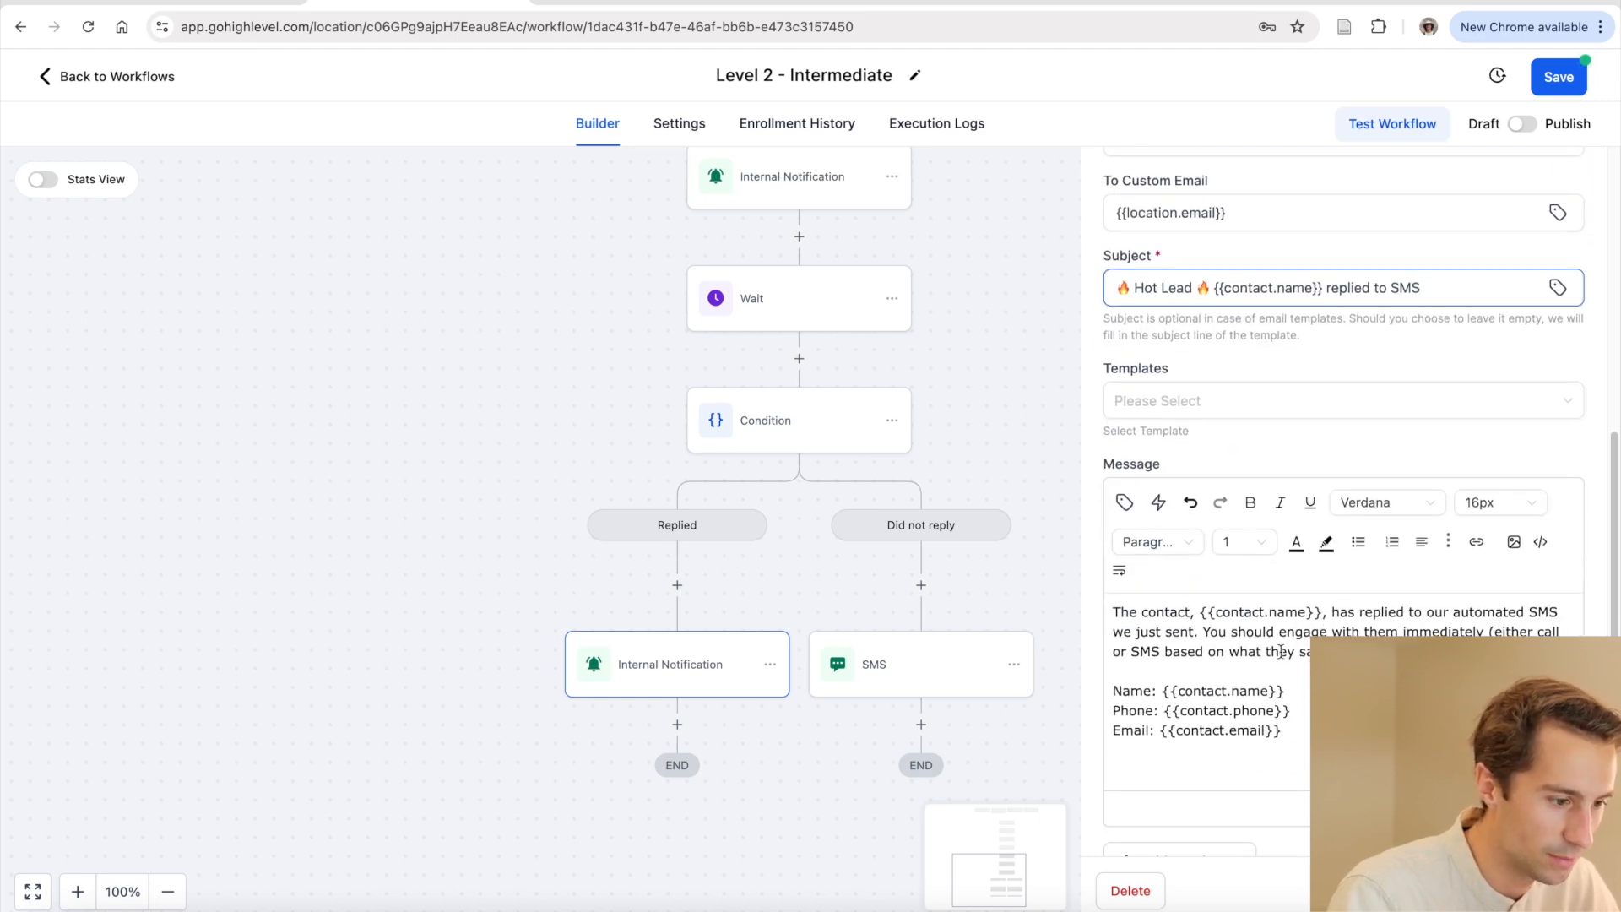
mouse_move(1307, 635)
left_mouse_down()
mouse_move(1471, 630)
mouse_move(1165, 652)
mouse_move(1317, 652)
left_mouse_up()
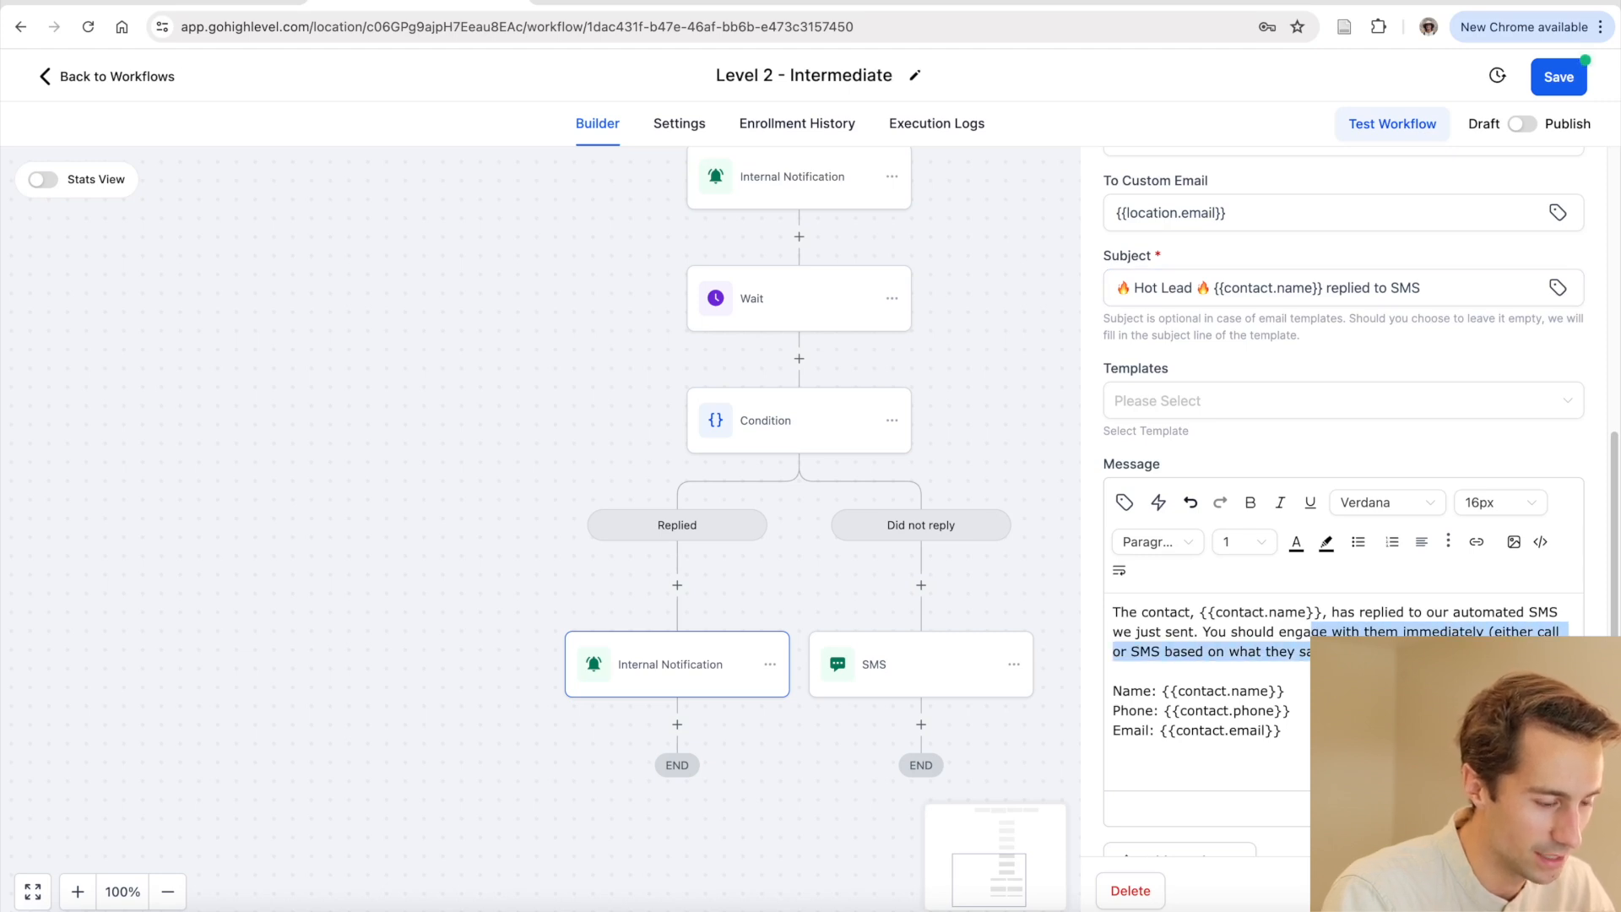
left_click(1327, 663)
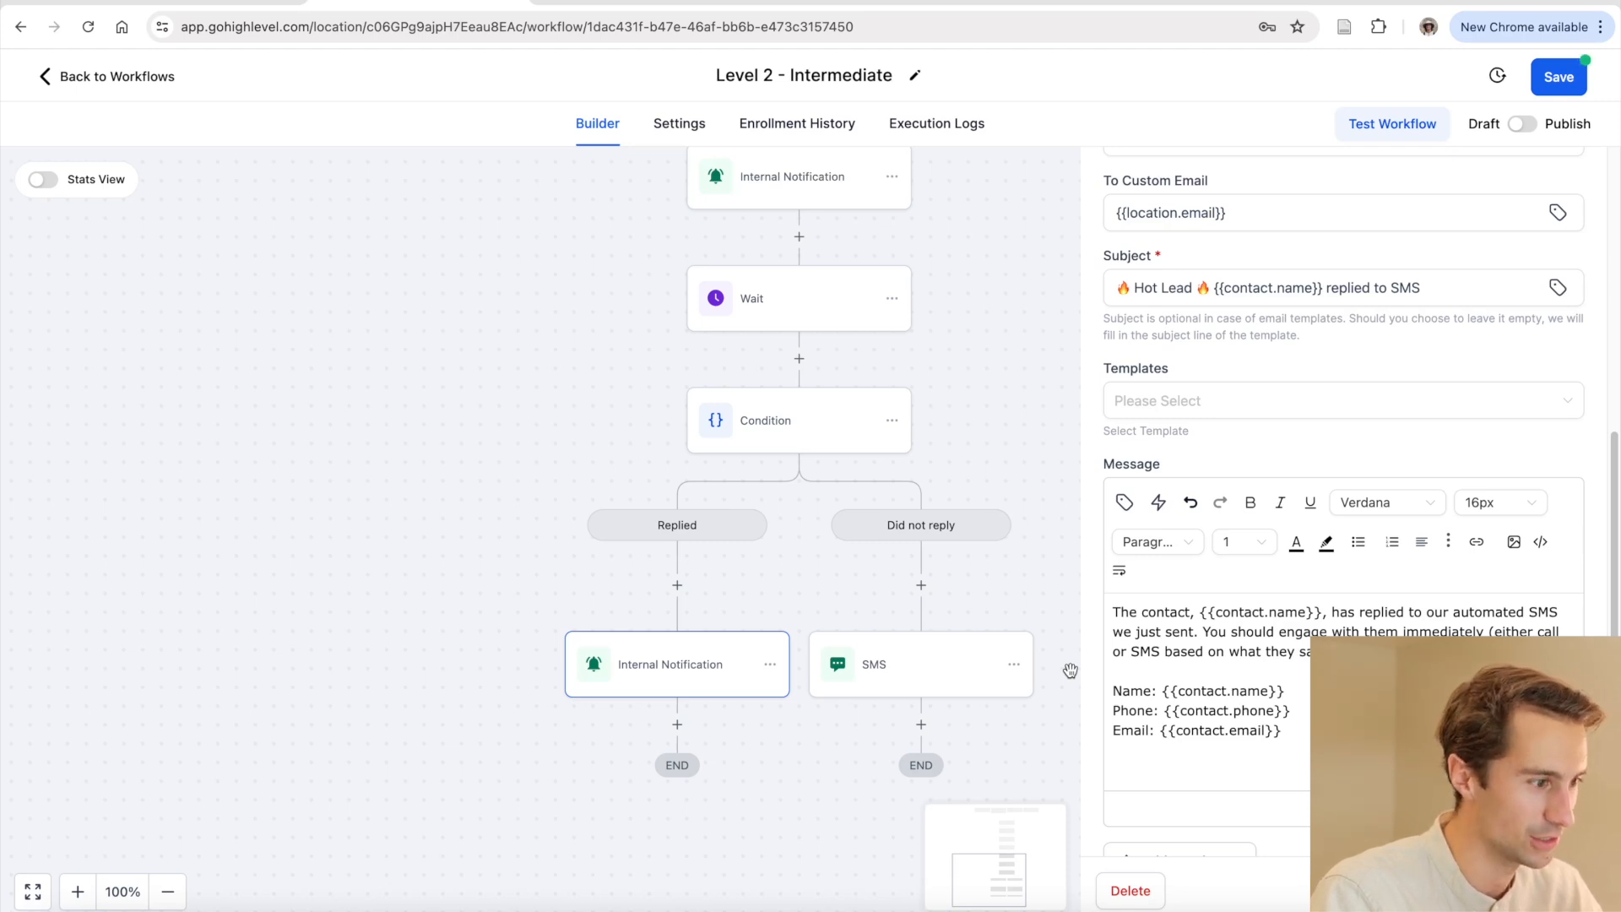
left_click(1071, 672)
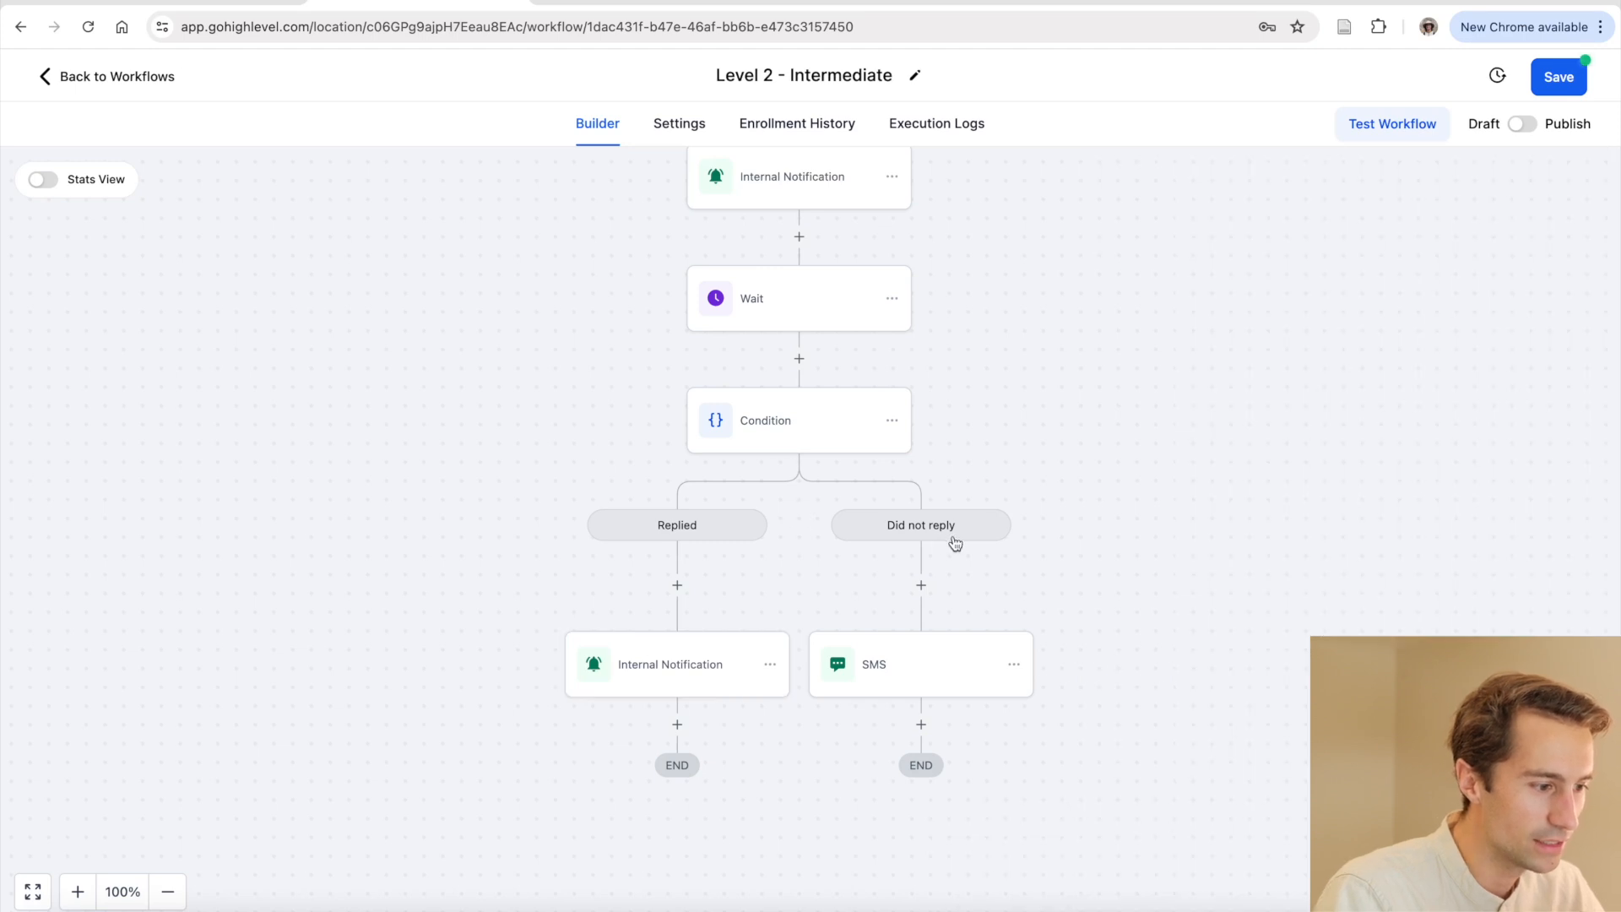
Open the Did-not-reply SMS and review its message about booking an appointment with a specialist
left_click(926, 663)
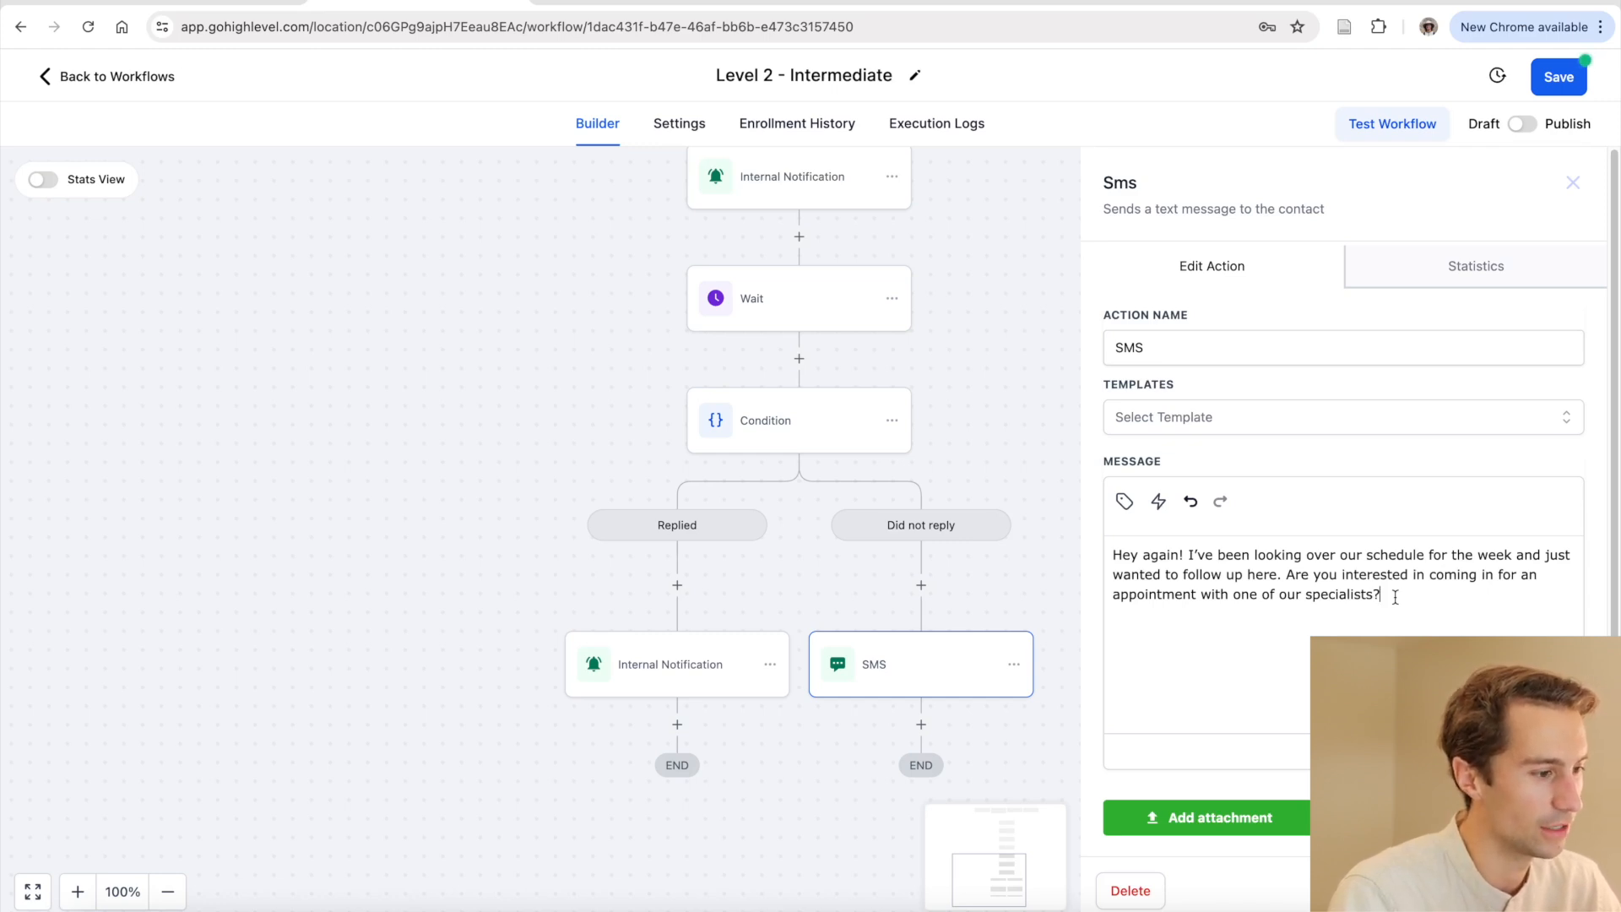
left_click_drag(1395, 596, 1112, 555)
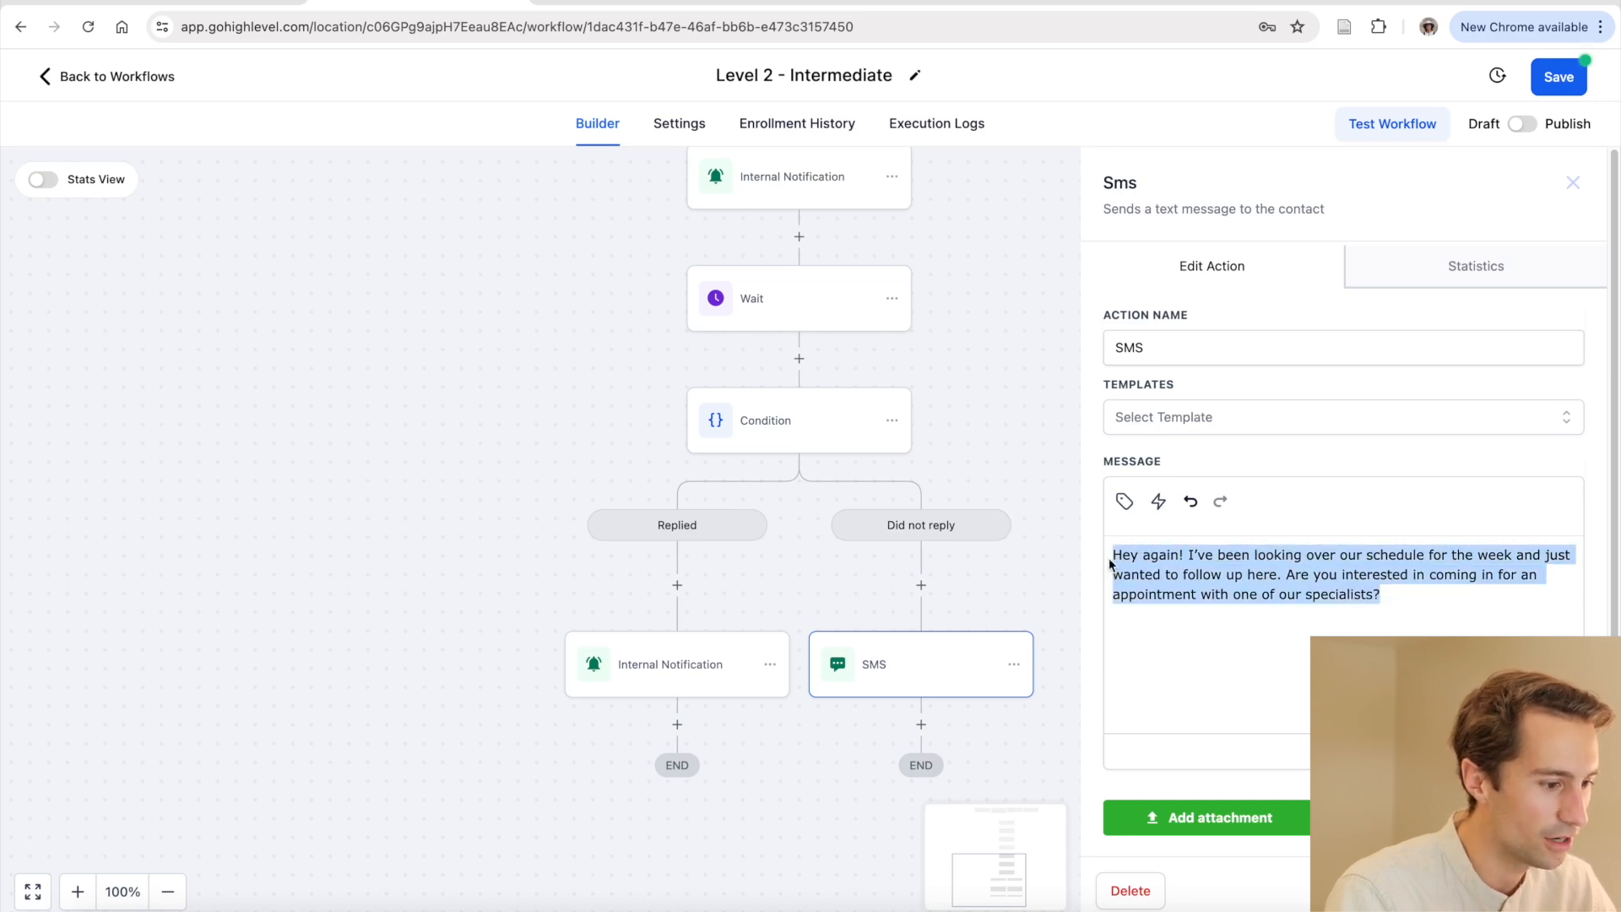
left_click(1211, 637)
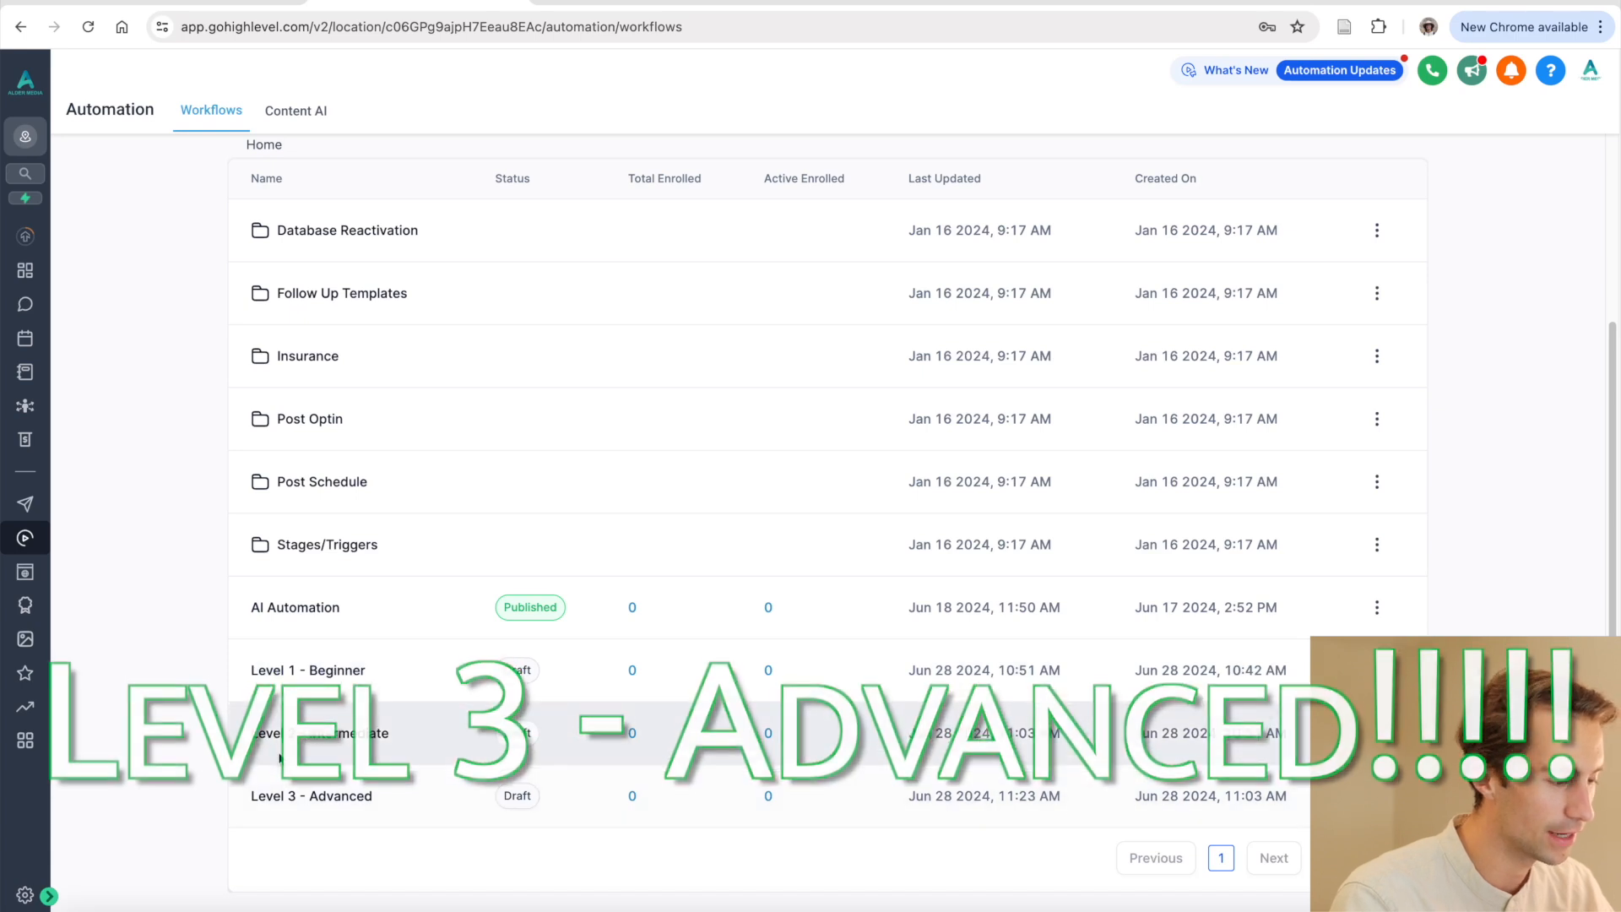
Open Level 3 - Advanced and inspect the Add Tag step applying the 'fb' tag
left_click(326, 803)
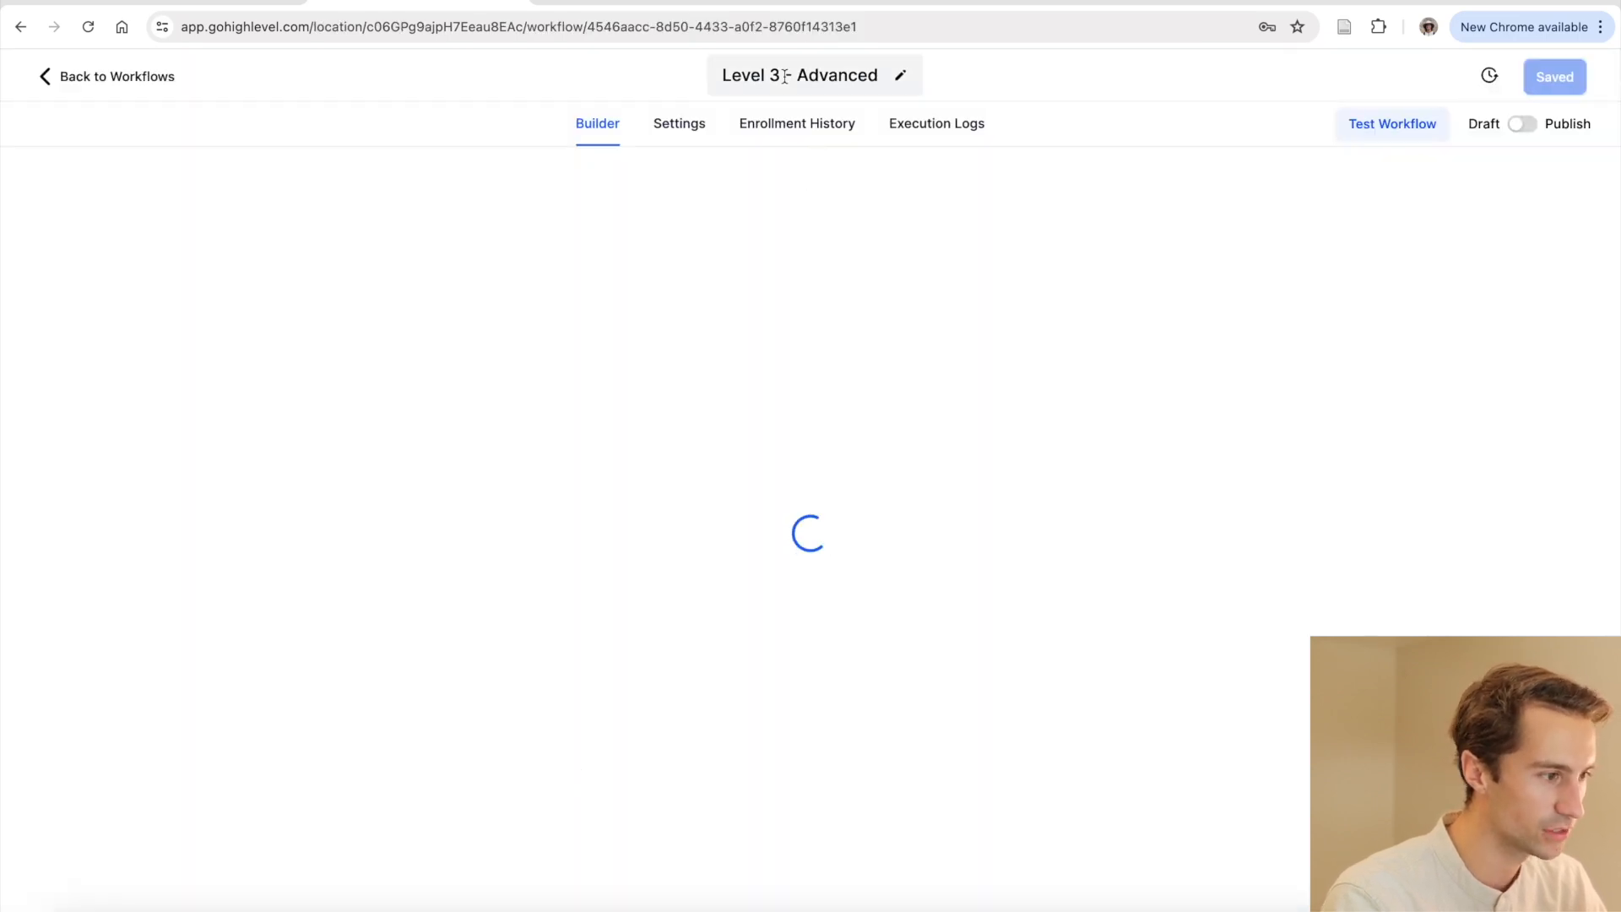
scroll(853, 336, "down", 3)
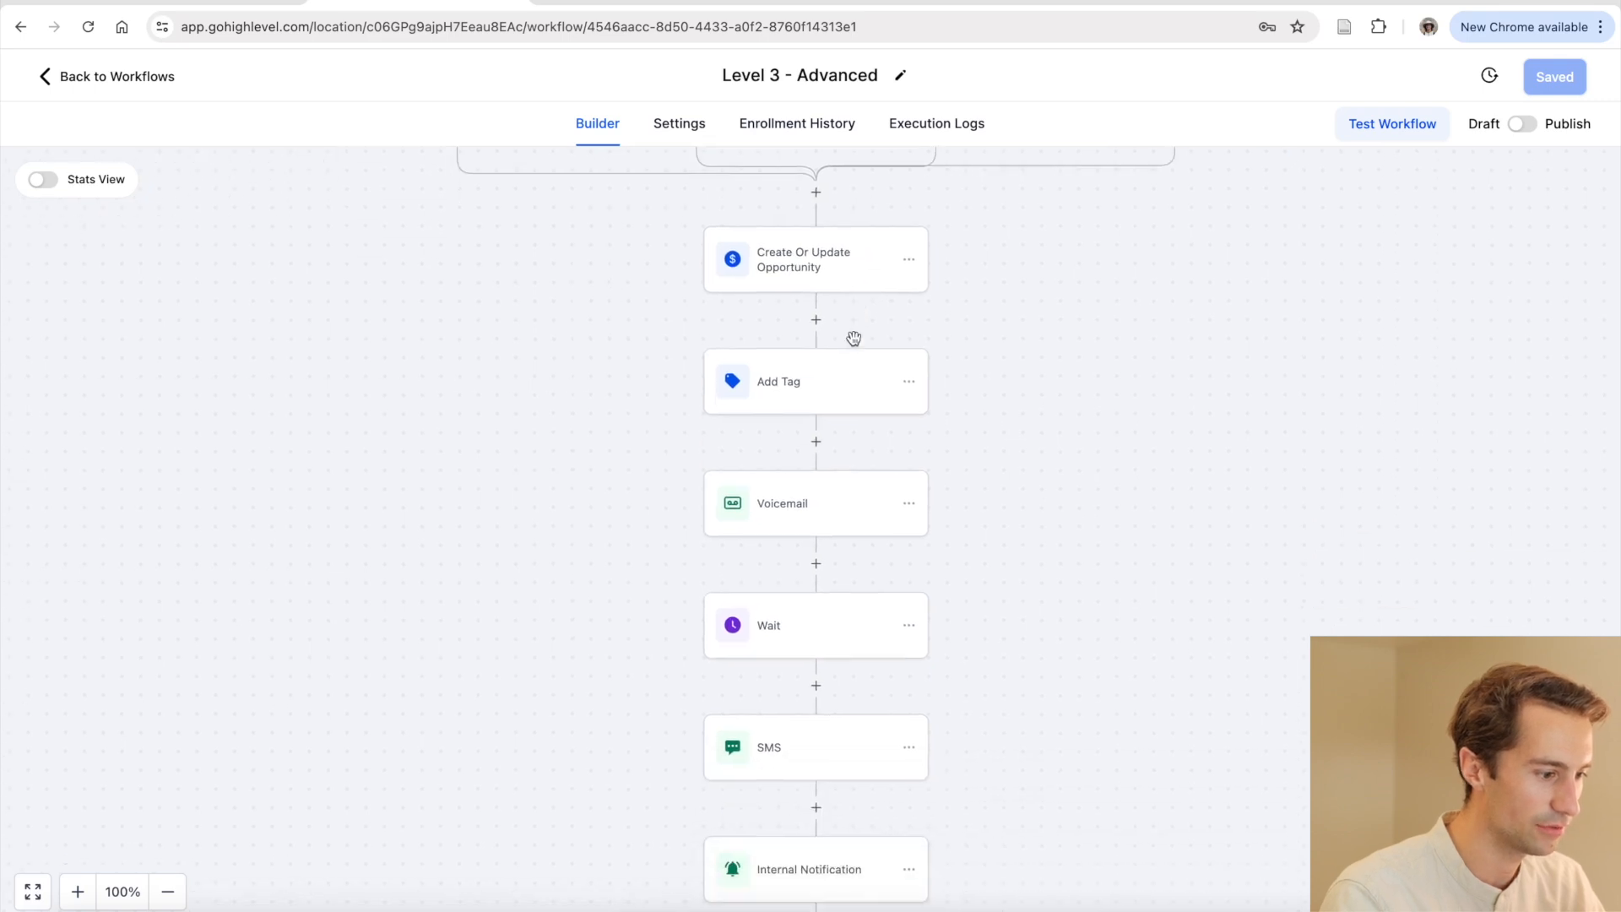
scroll(853, 339, "down", 6)
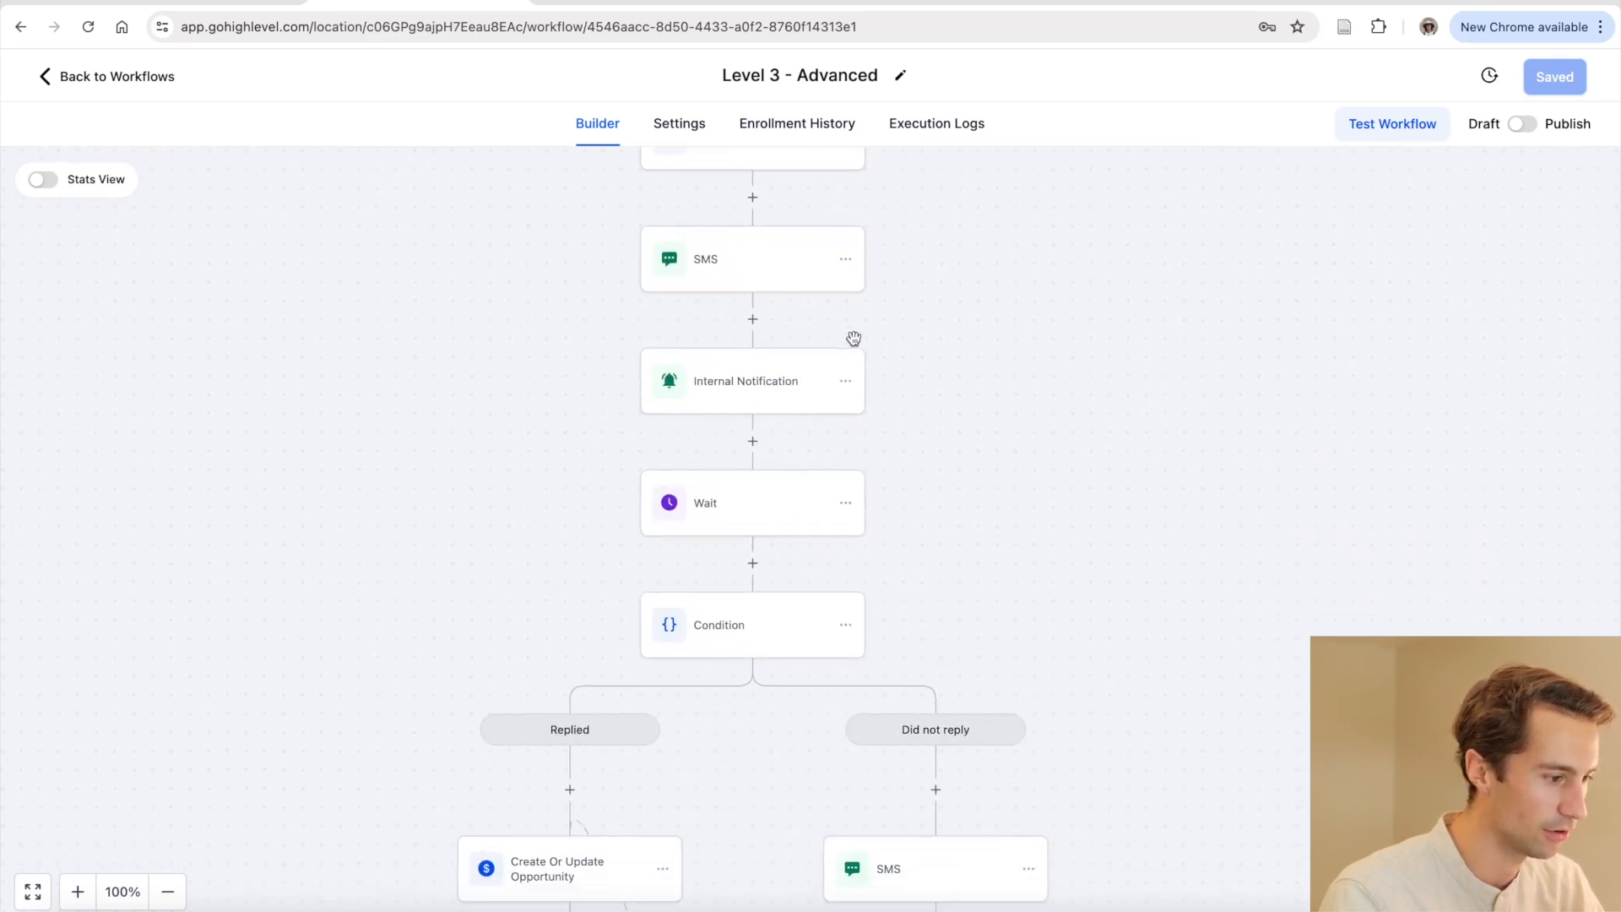
scroll(854, 338, "down", 2)
scroll(854, 342, "up", 11)
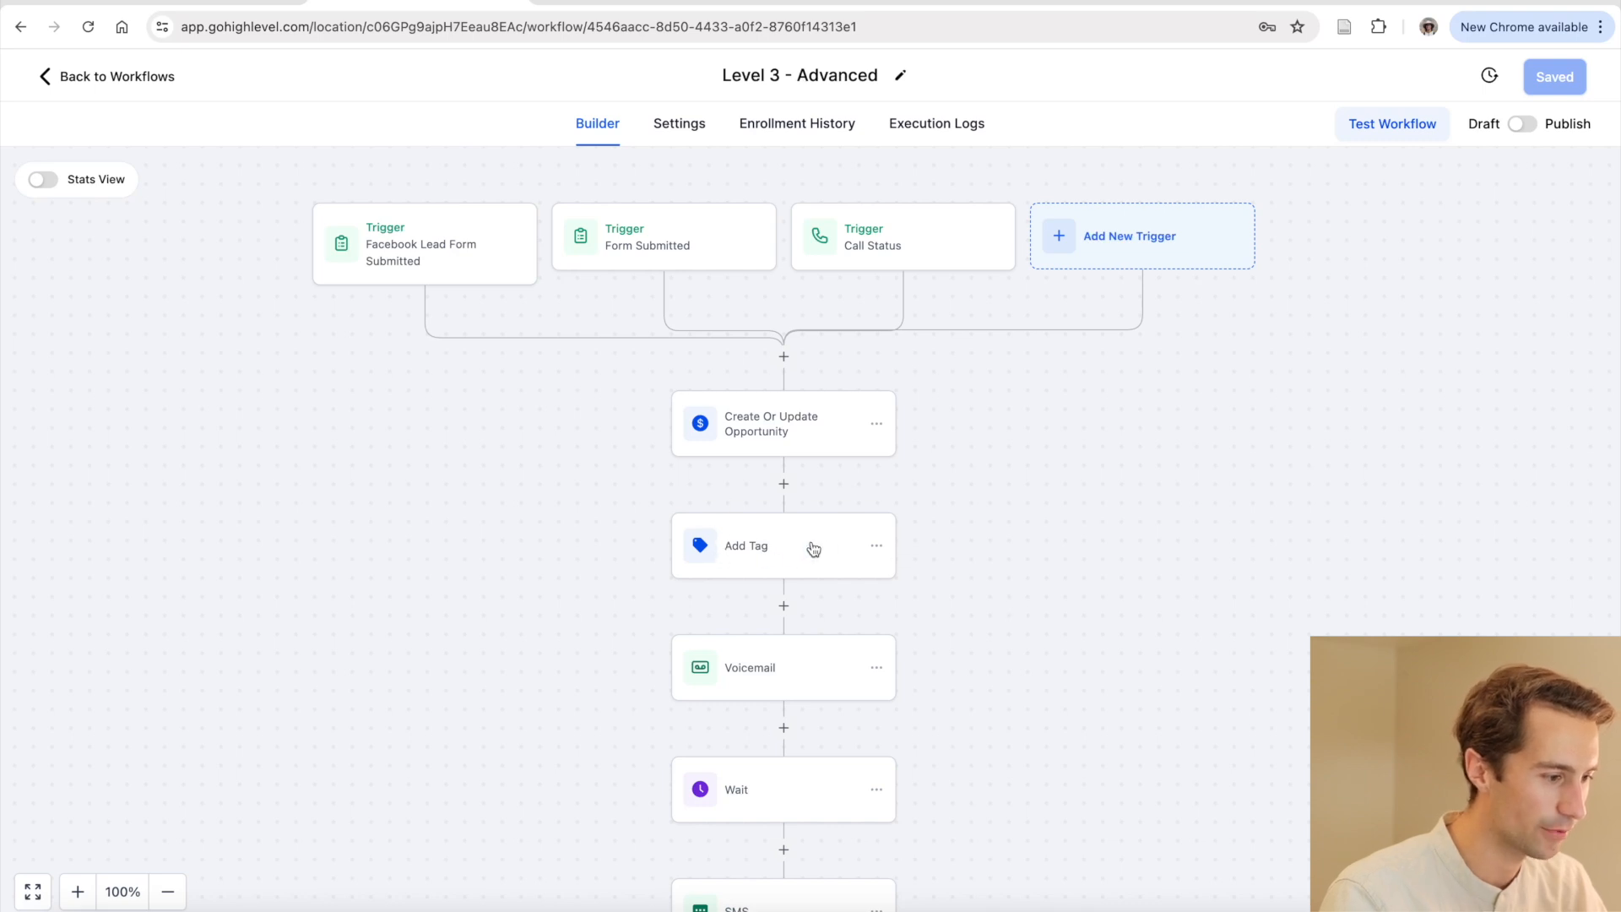
left_click(784, 553)
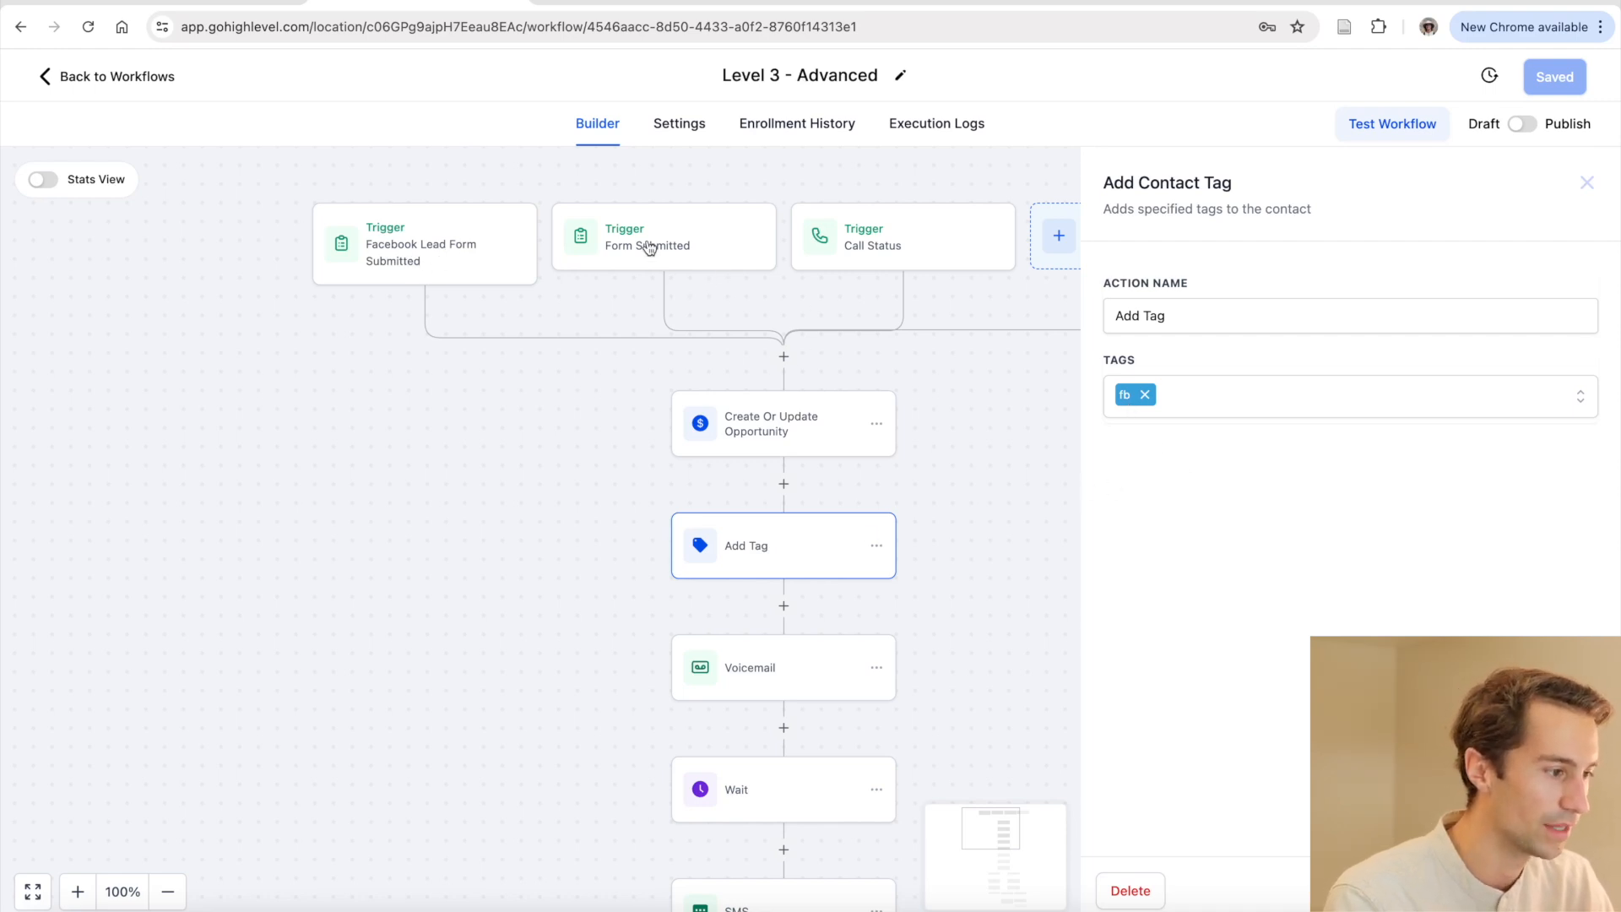
left_click(693, 249)
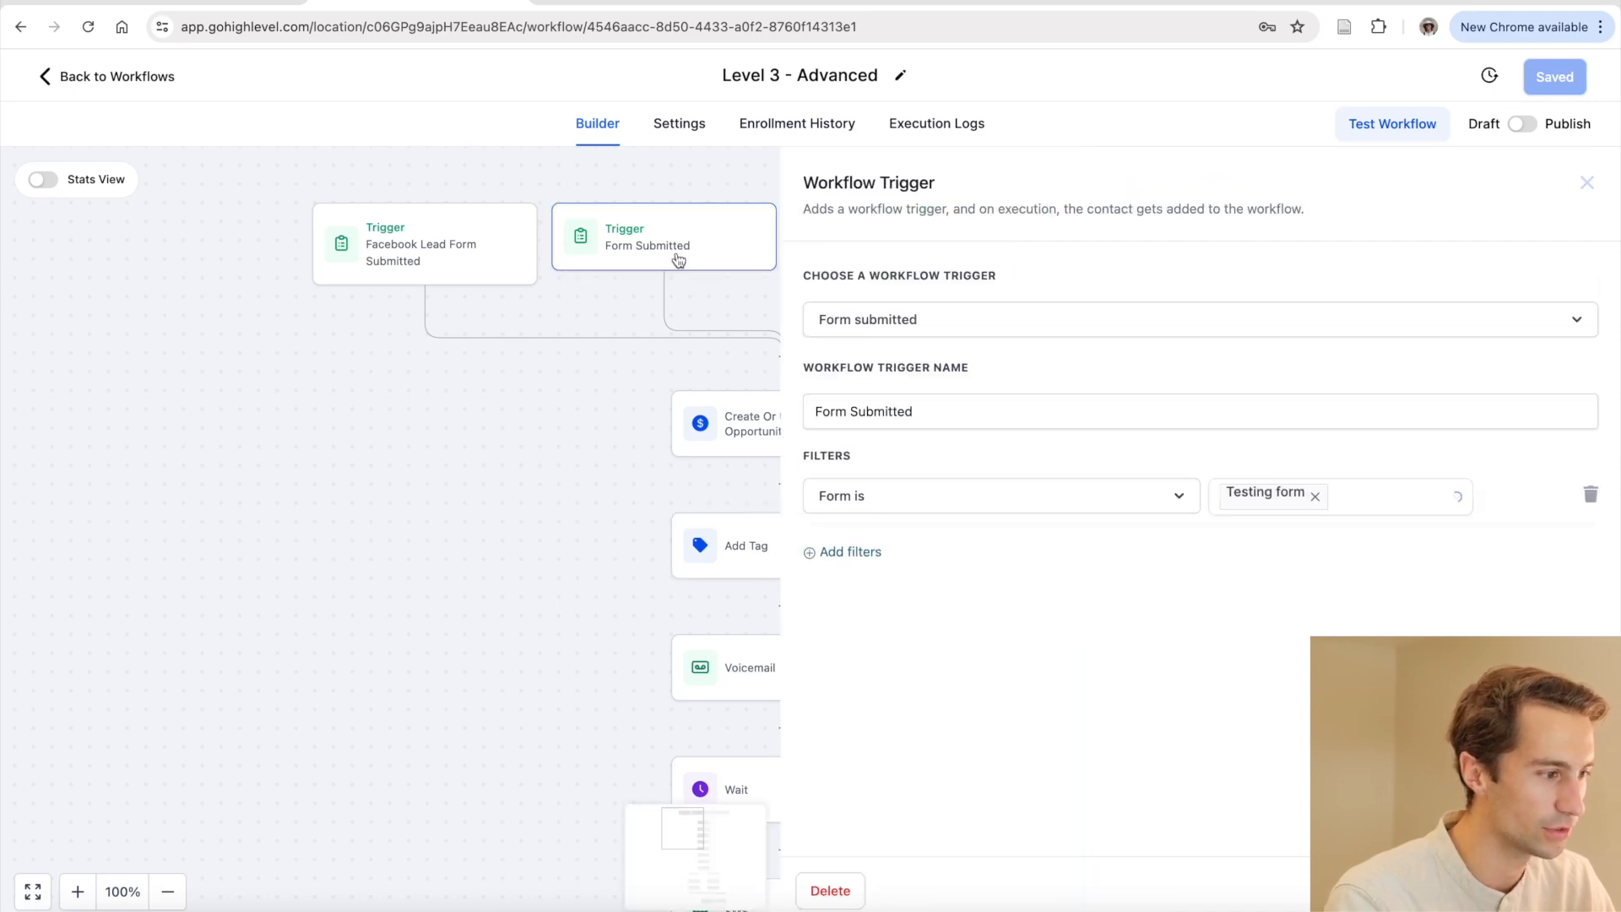
left_click(574, 351)
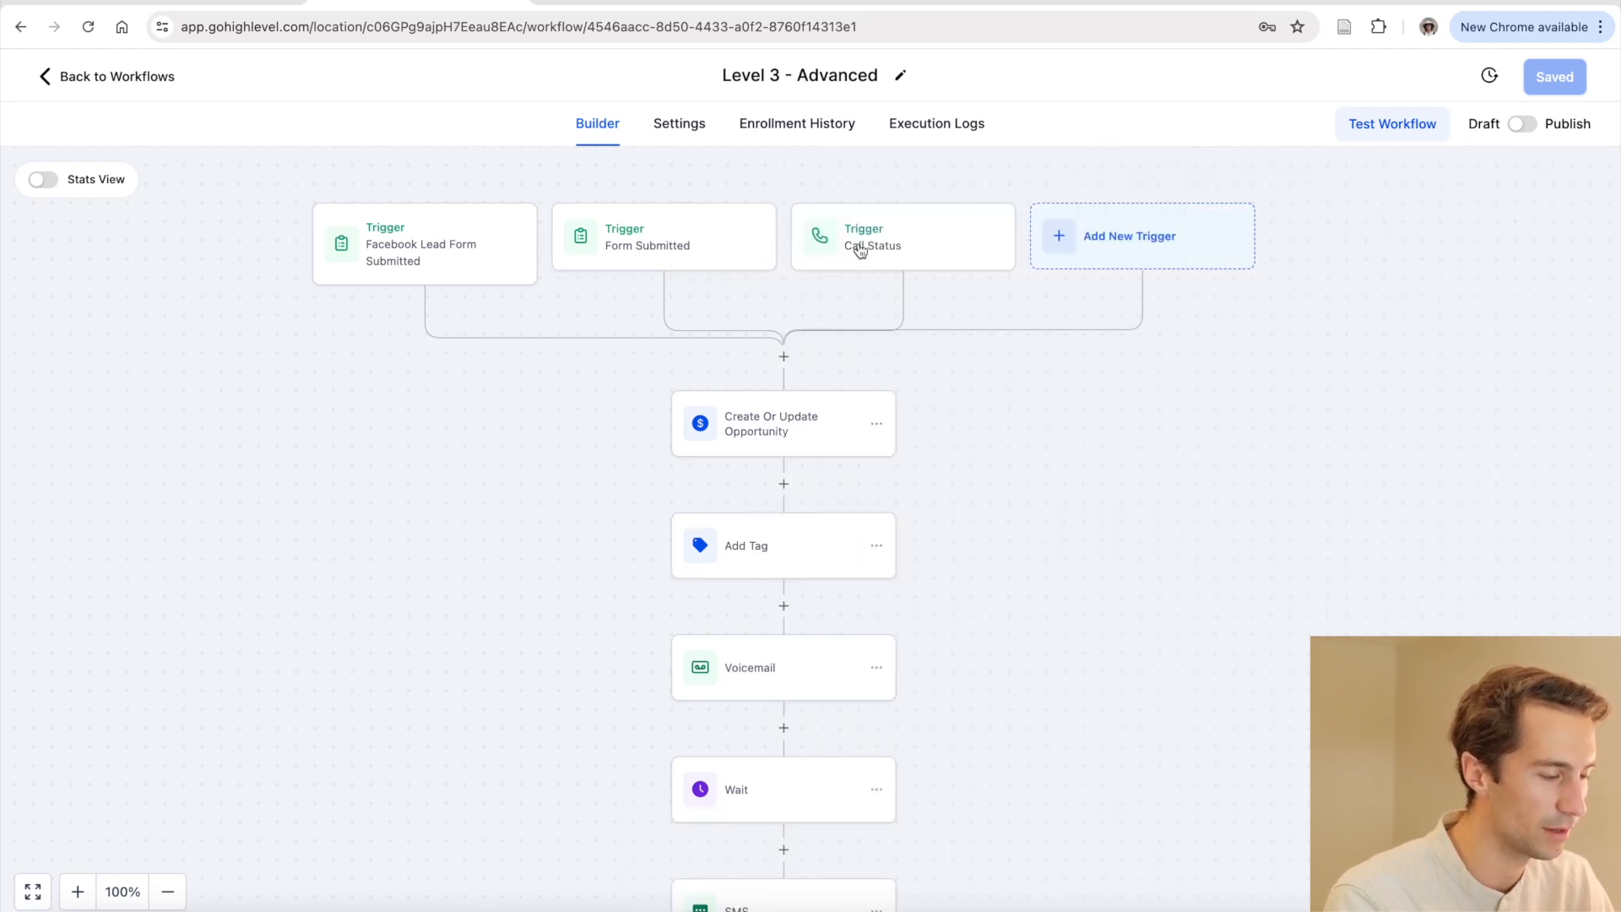
left_click(774, 550)
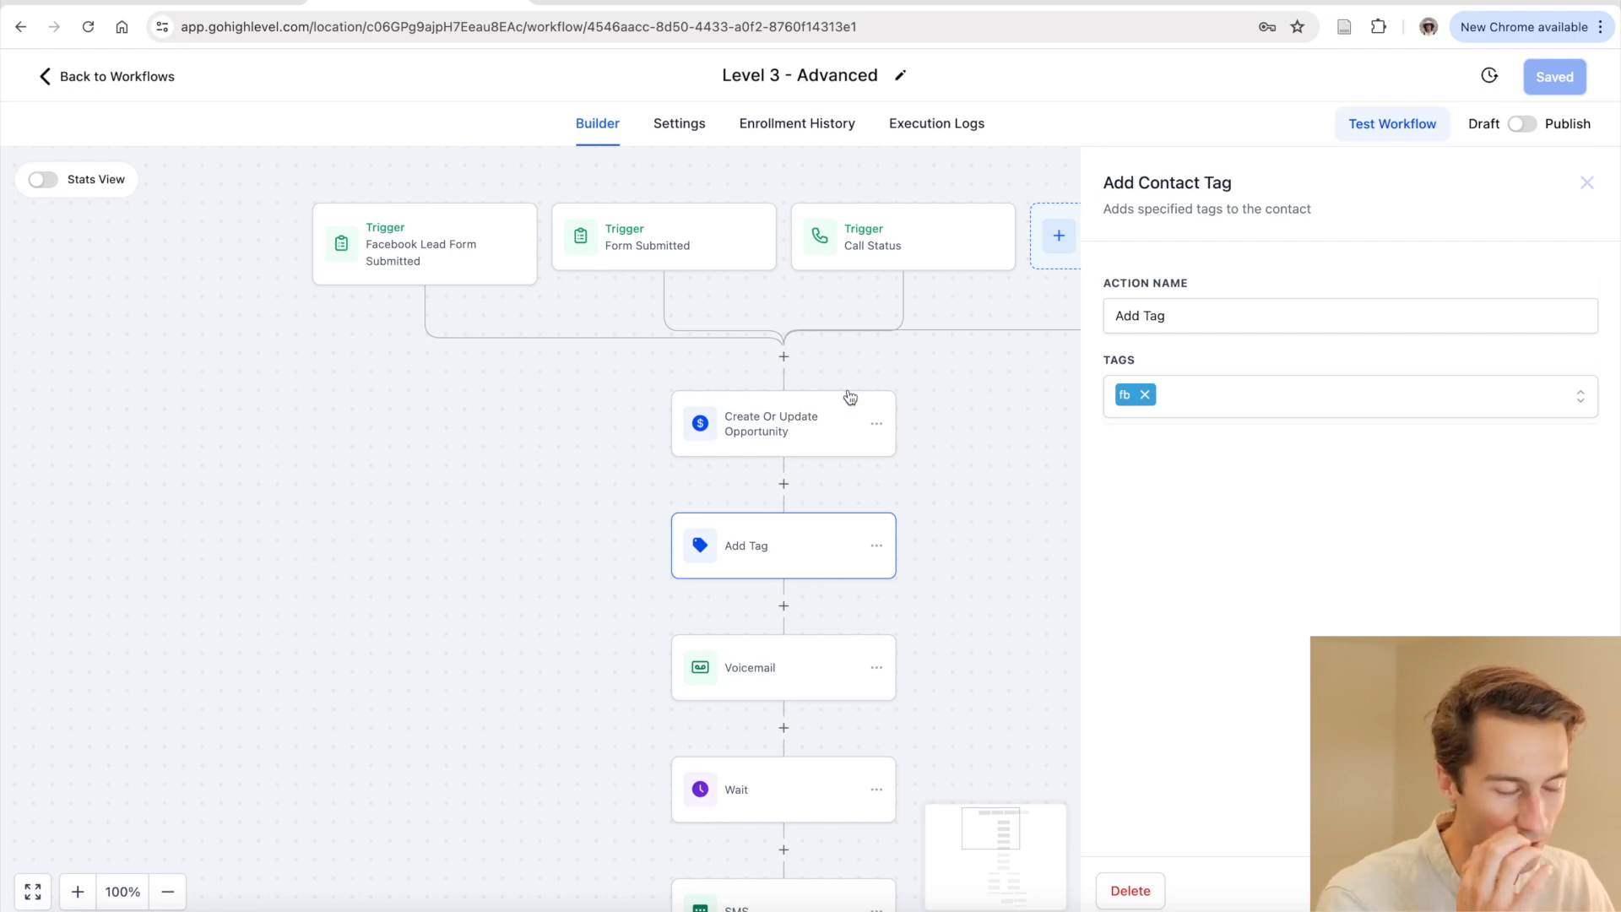
left_click(1587, 186)
scroll(959, 481, "down", 1)
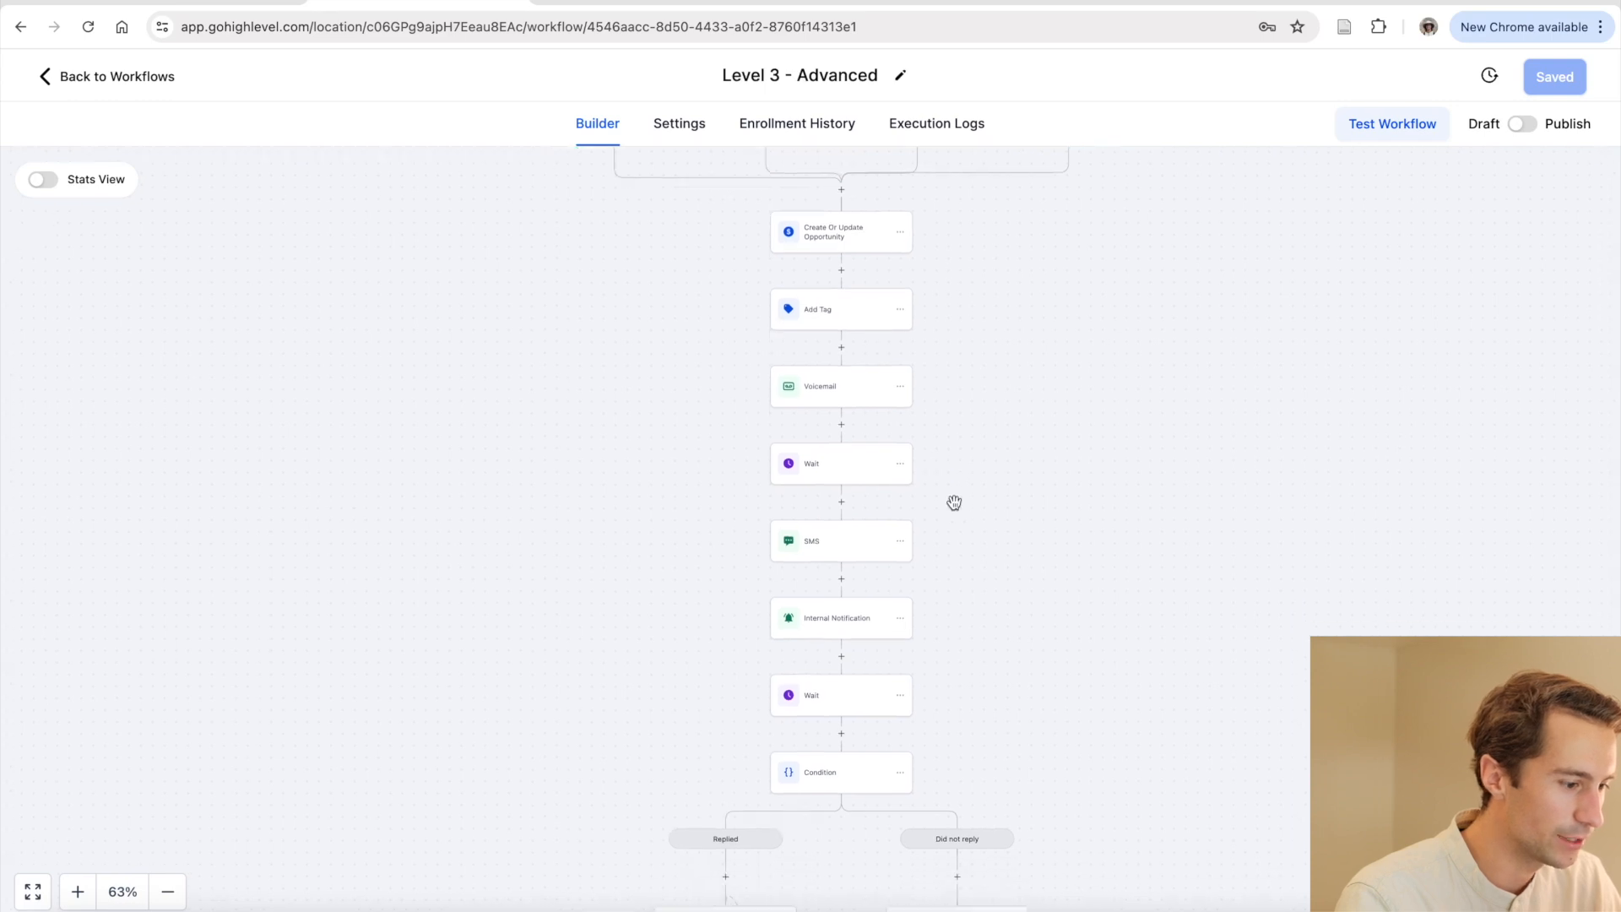
scroll(954, 502, "down", 1)
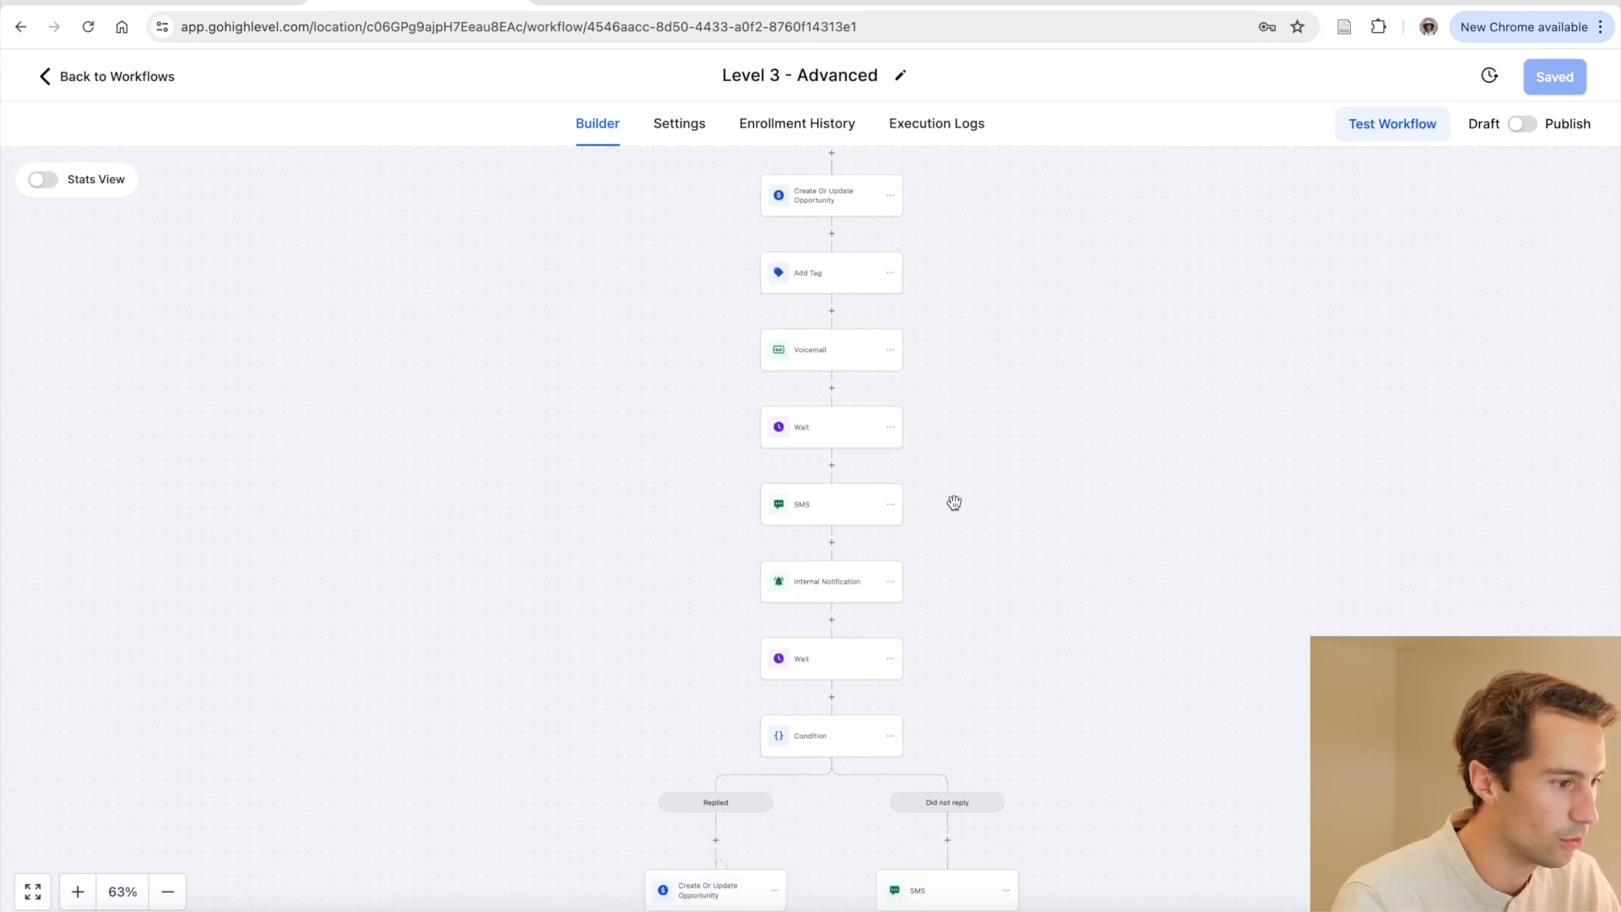
scroll(1051, 629, "down", 5)
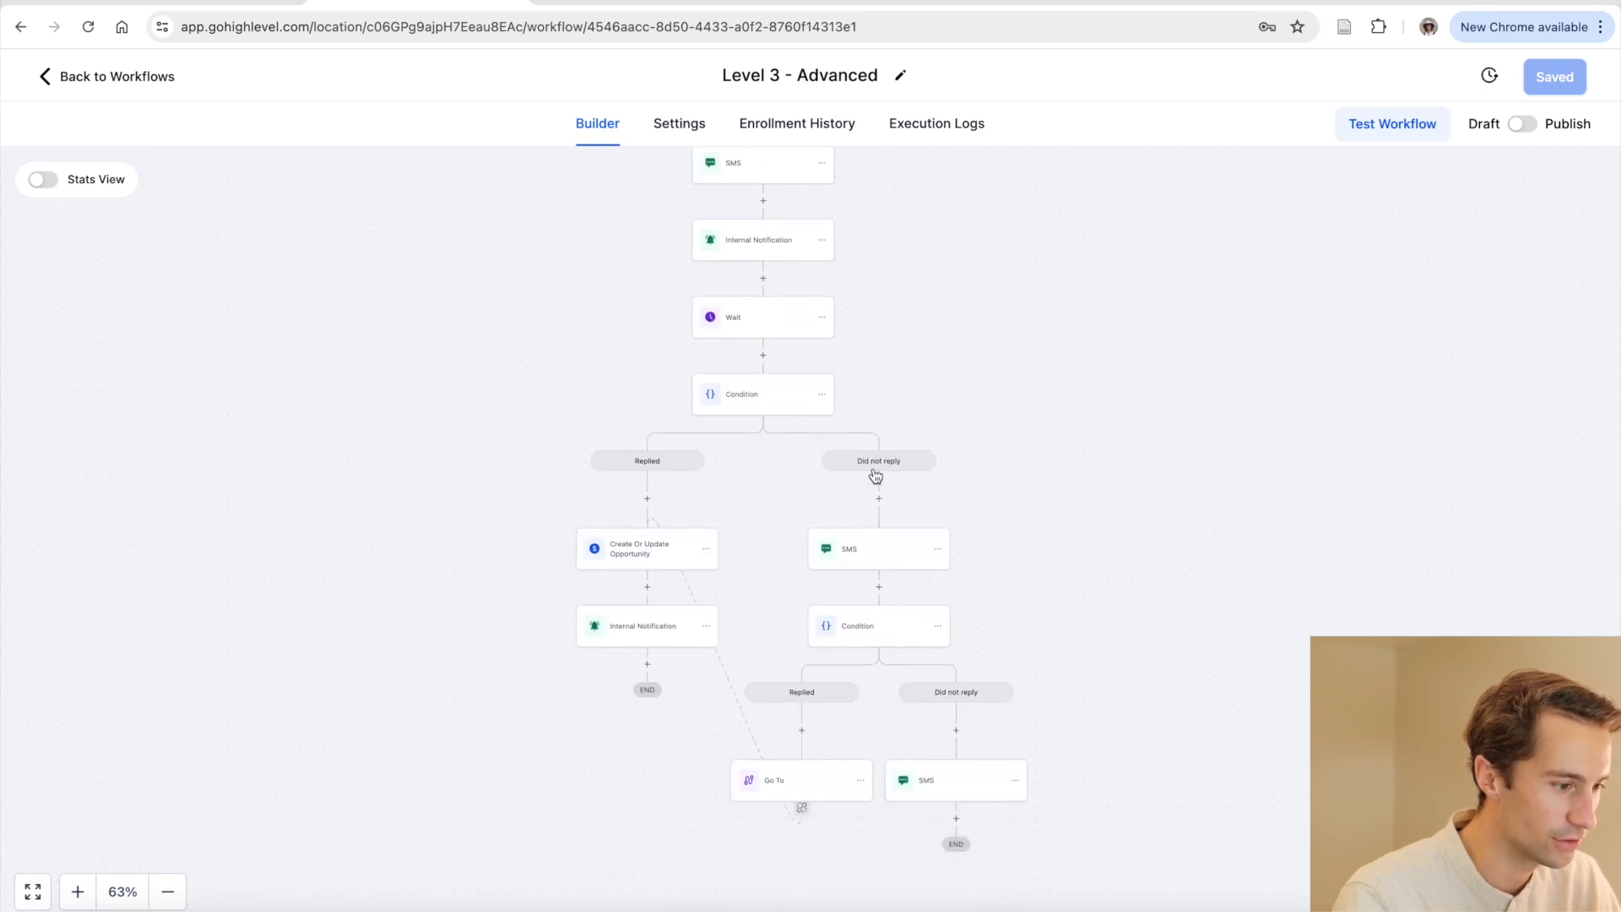
scroll(896, 526, "down", 1)
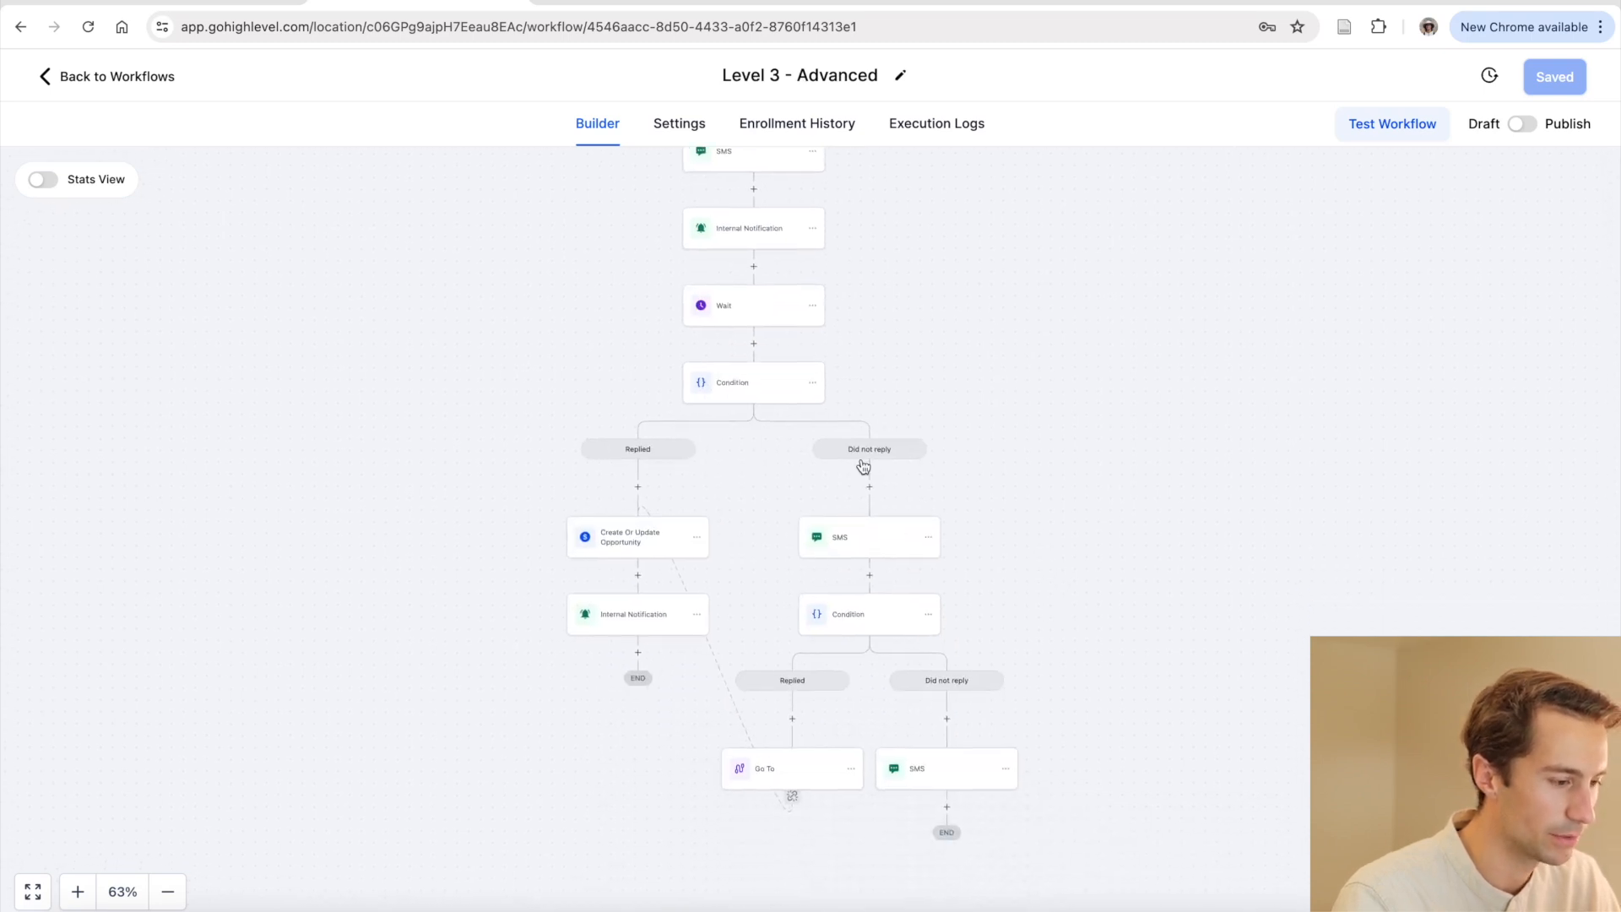
scroll(933, 717, "down", 1)
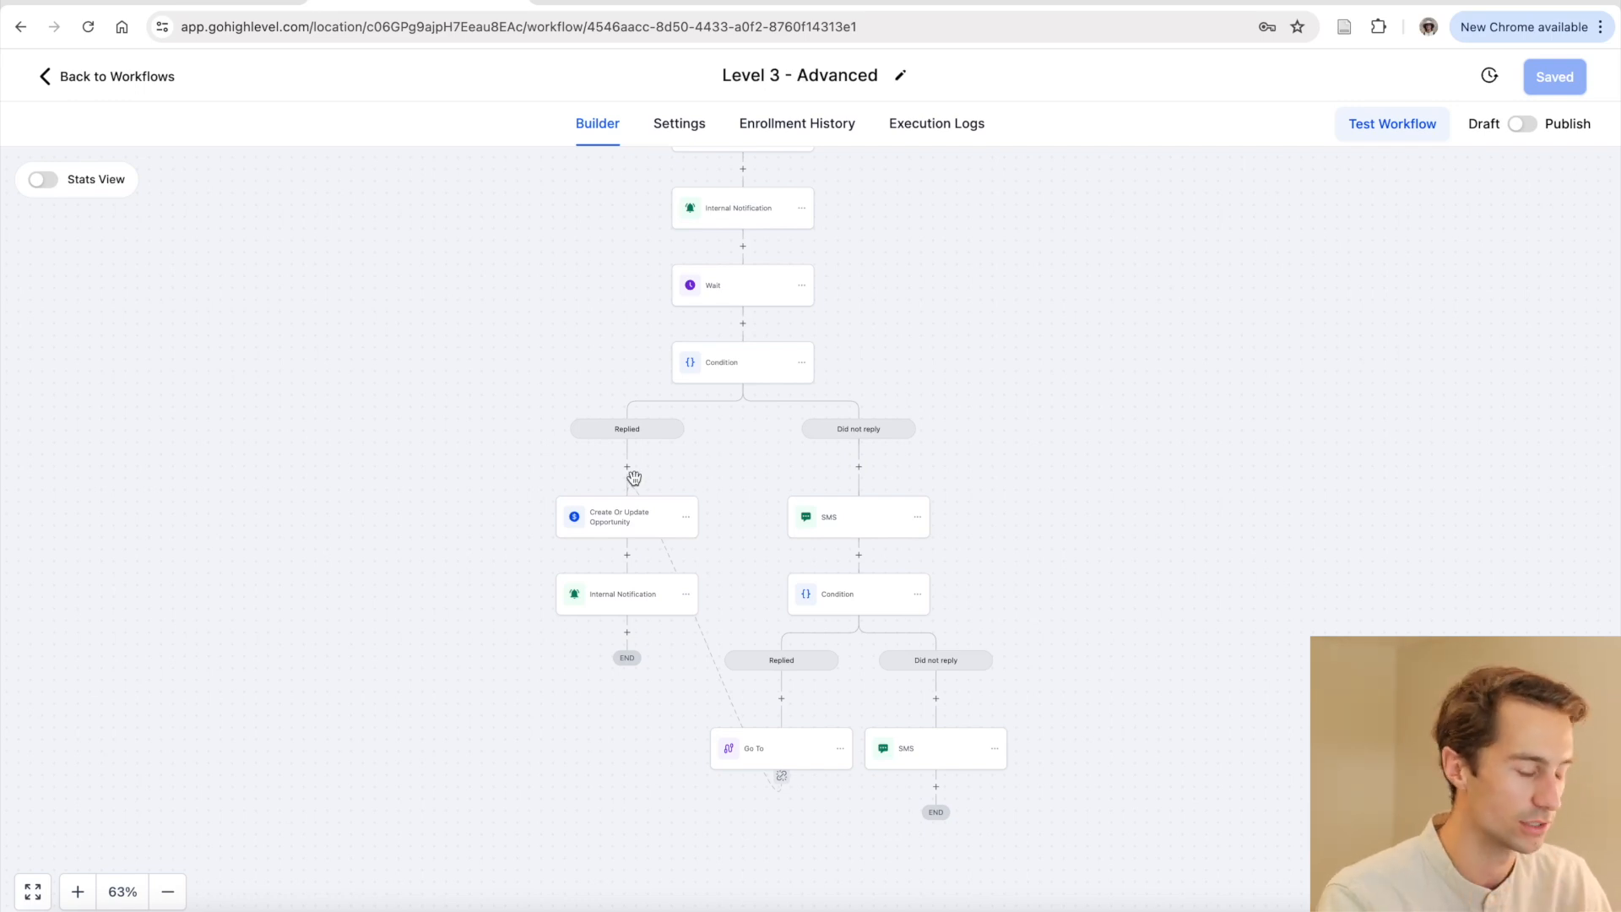
scroll(634, 479, "up", 2)
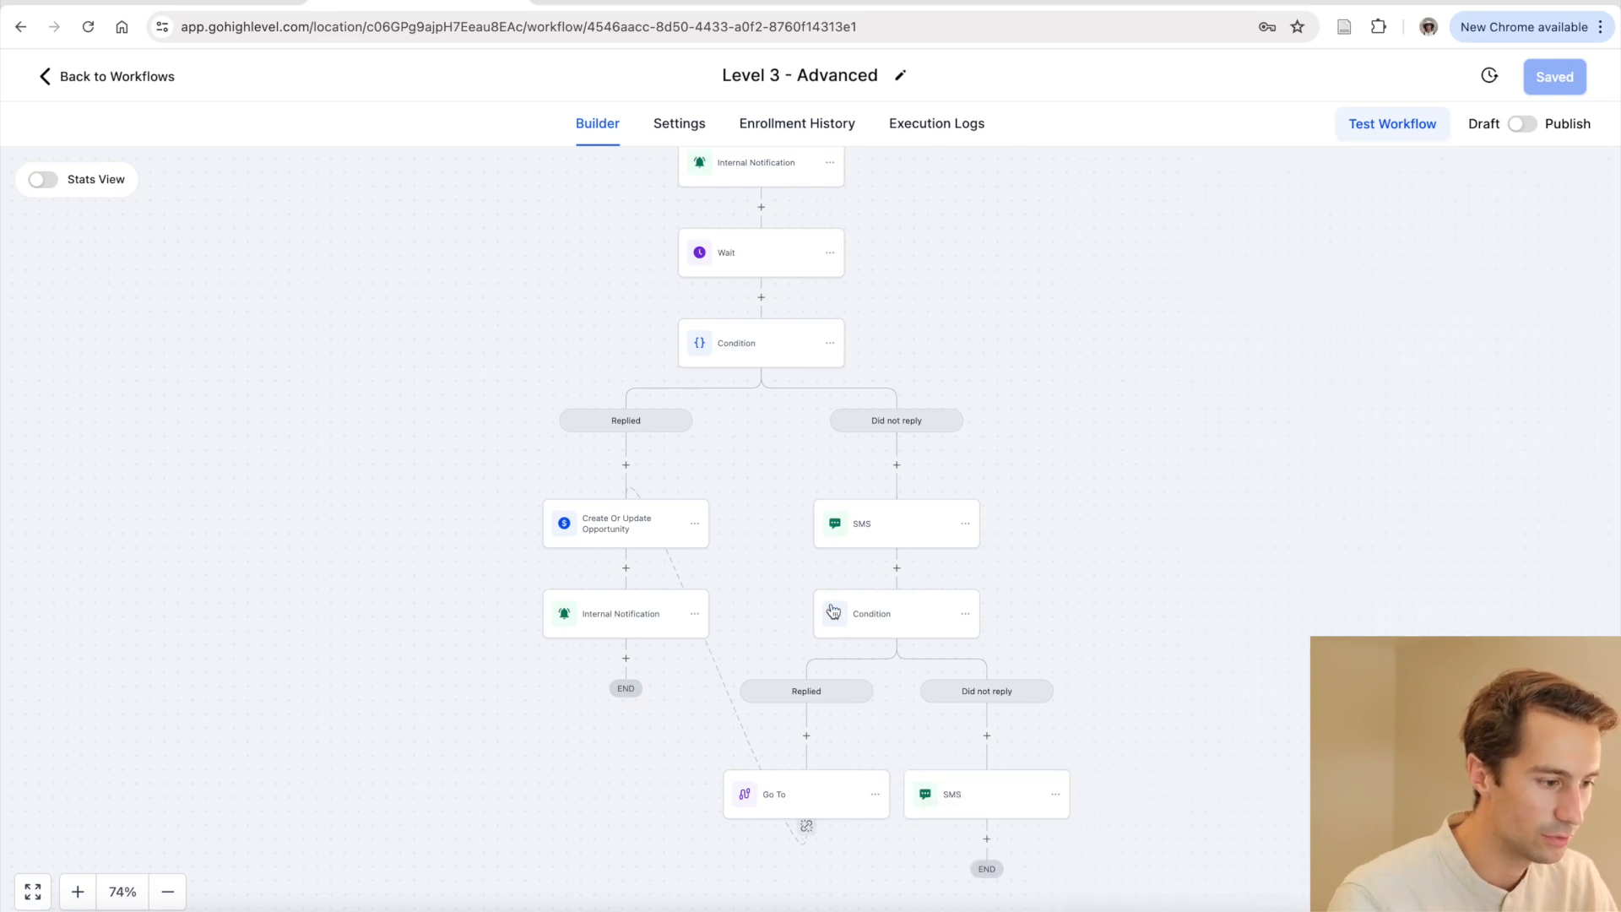
left_click(990, 800)
left_click(1051, 724)
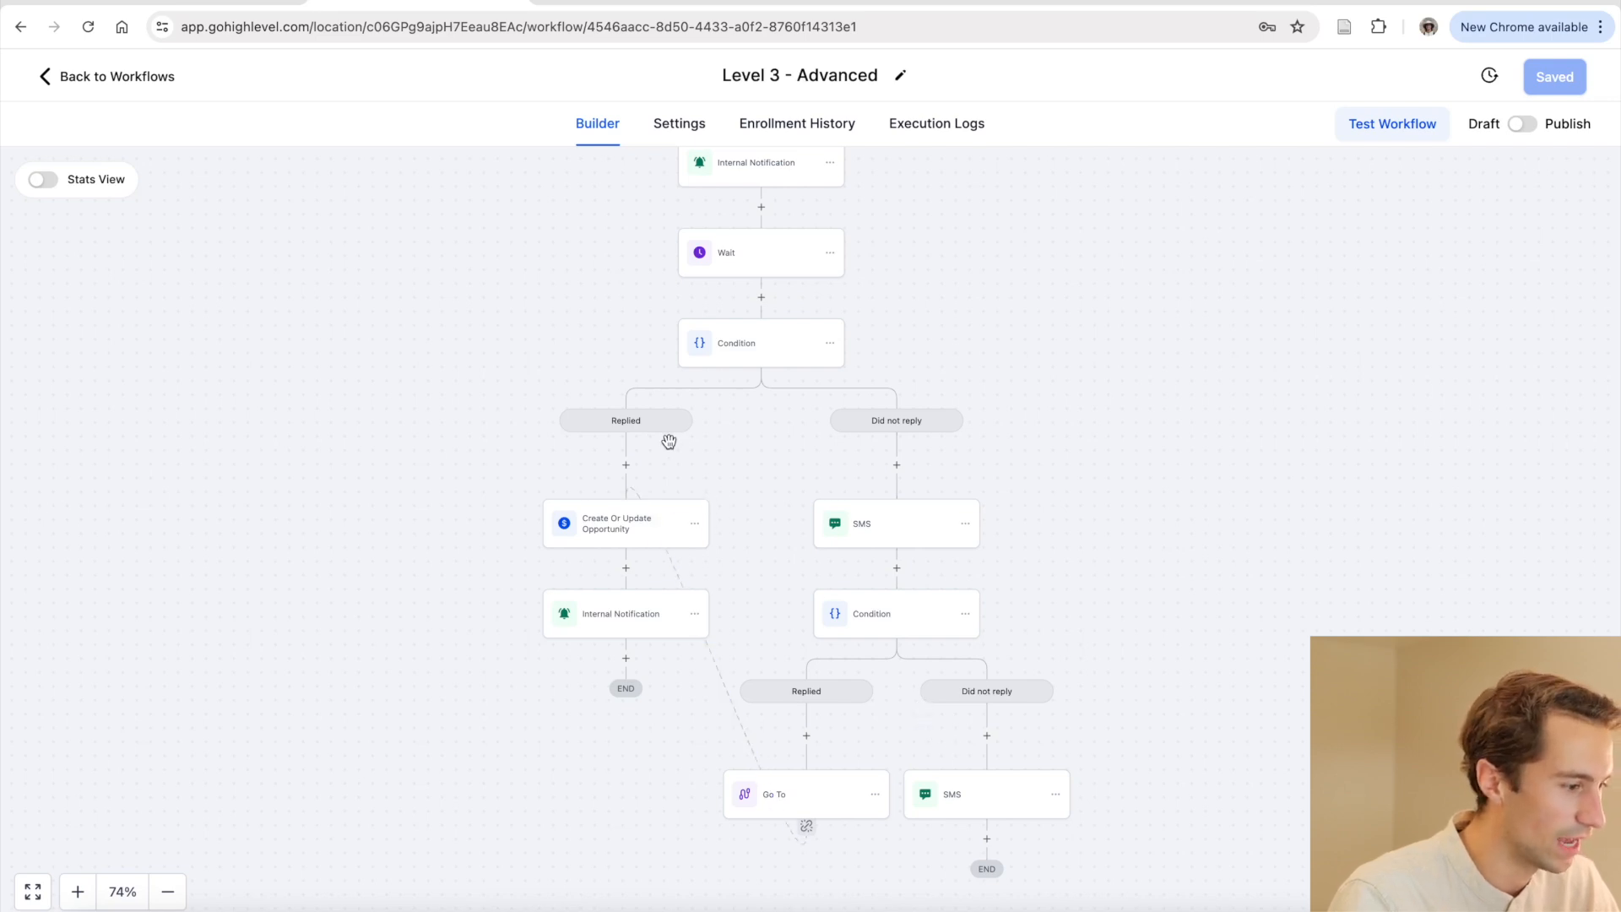
scroll(647, 514, "up", 5)
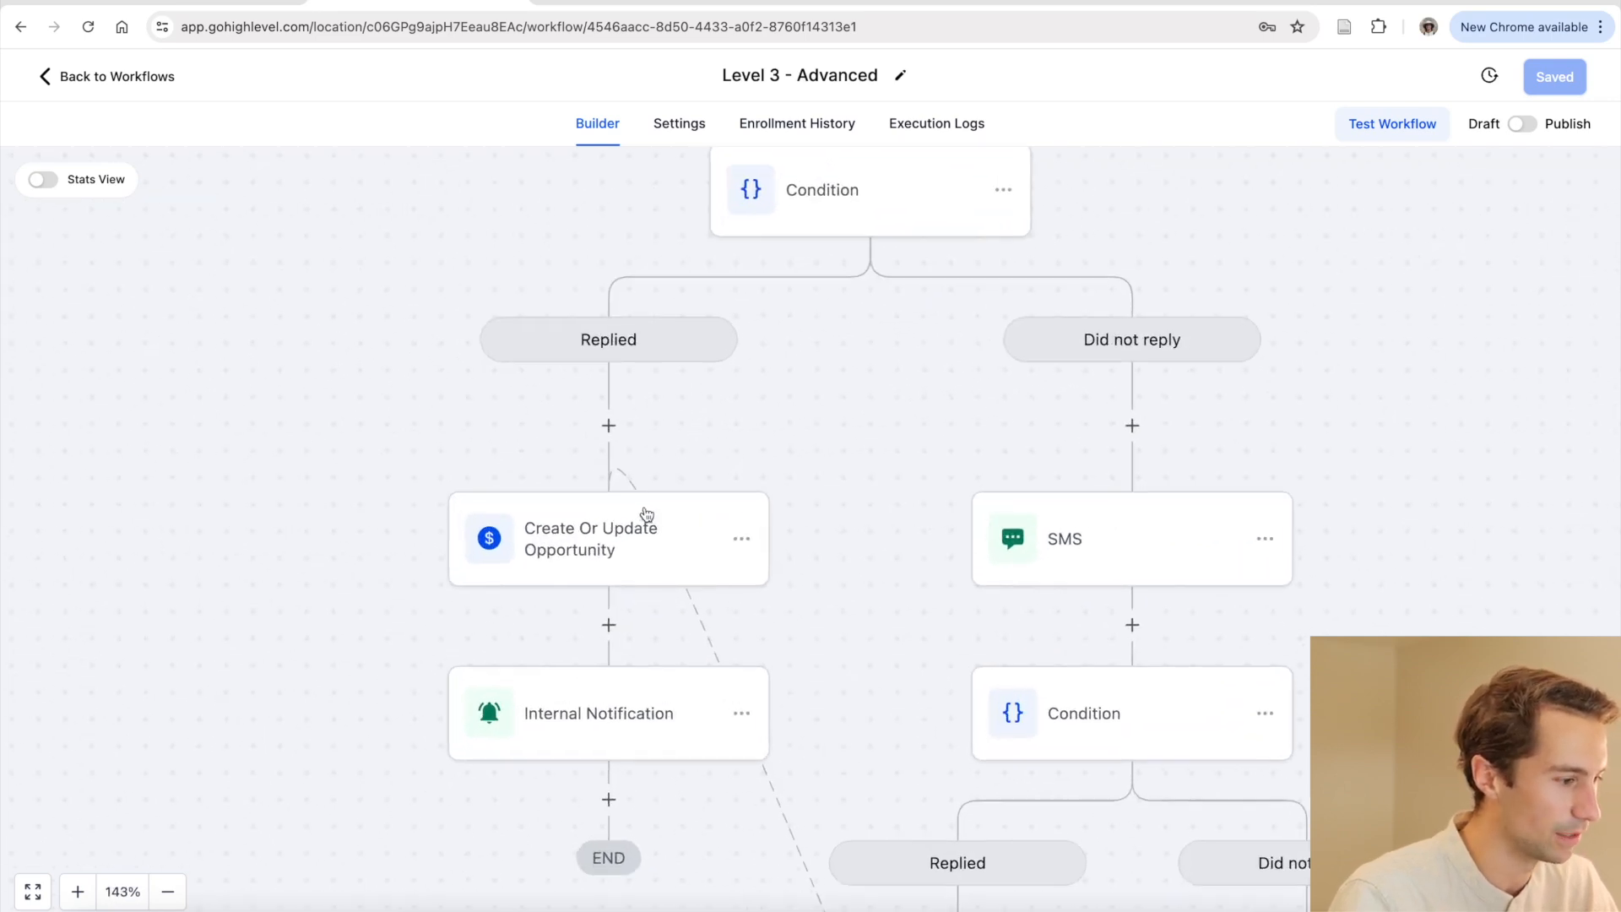
scroll(647, 514, "down", 2)
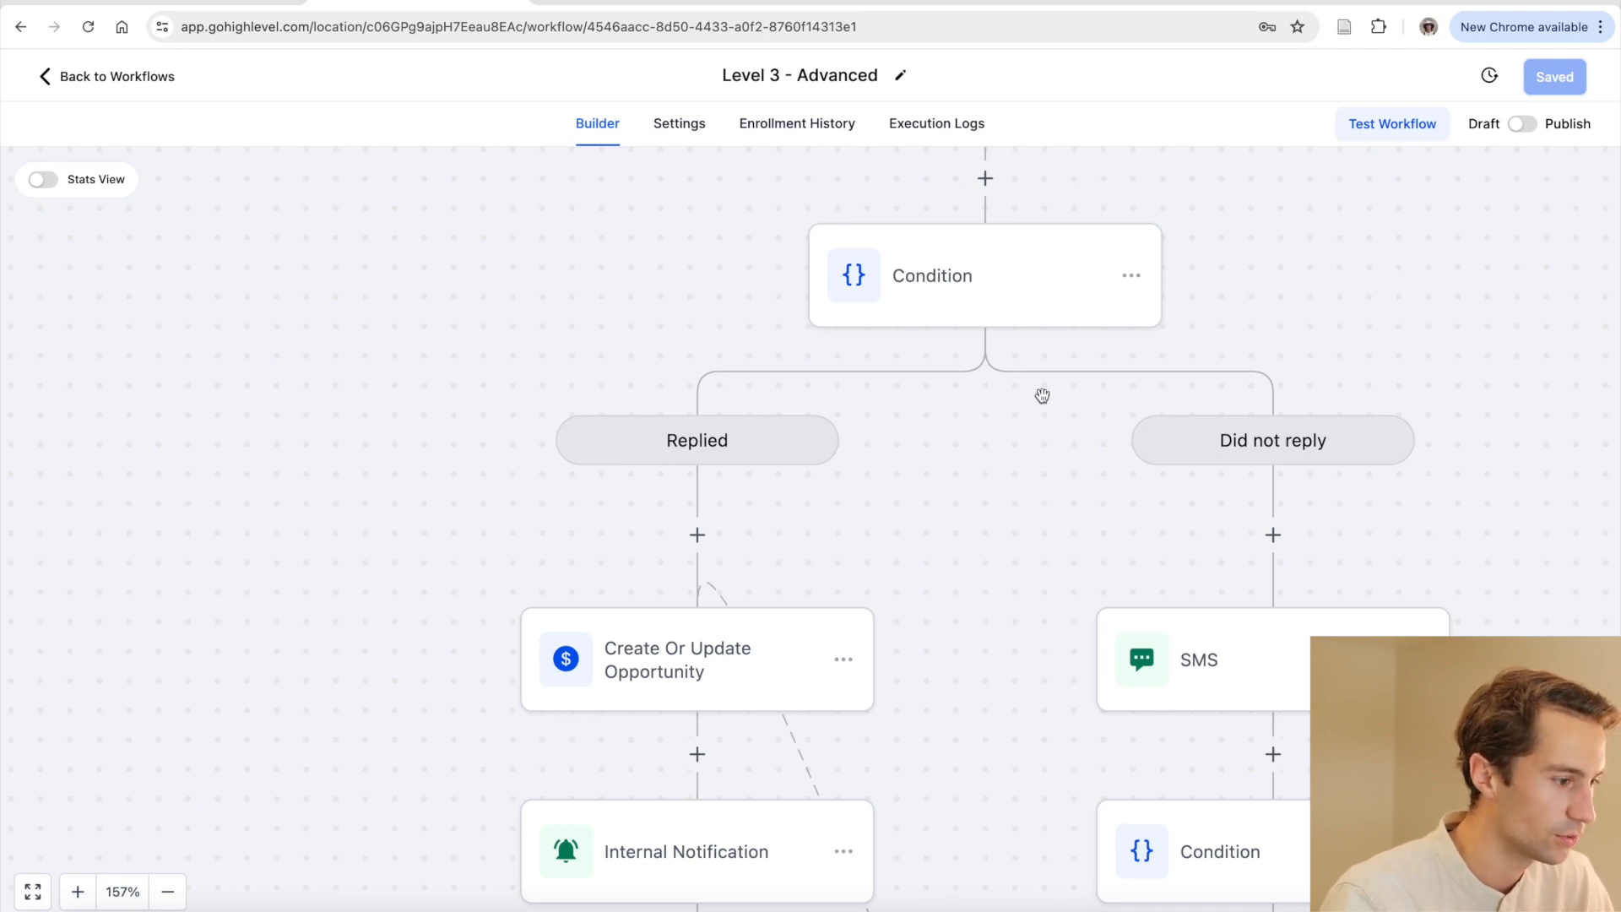
left_click(666, 678)
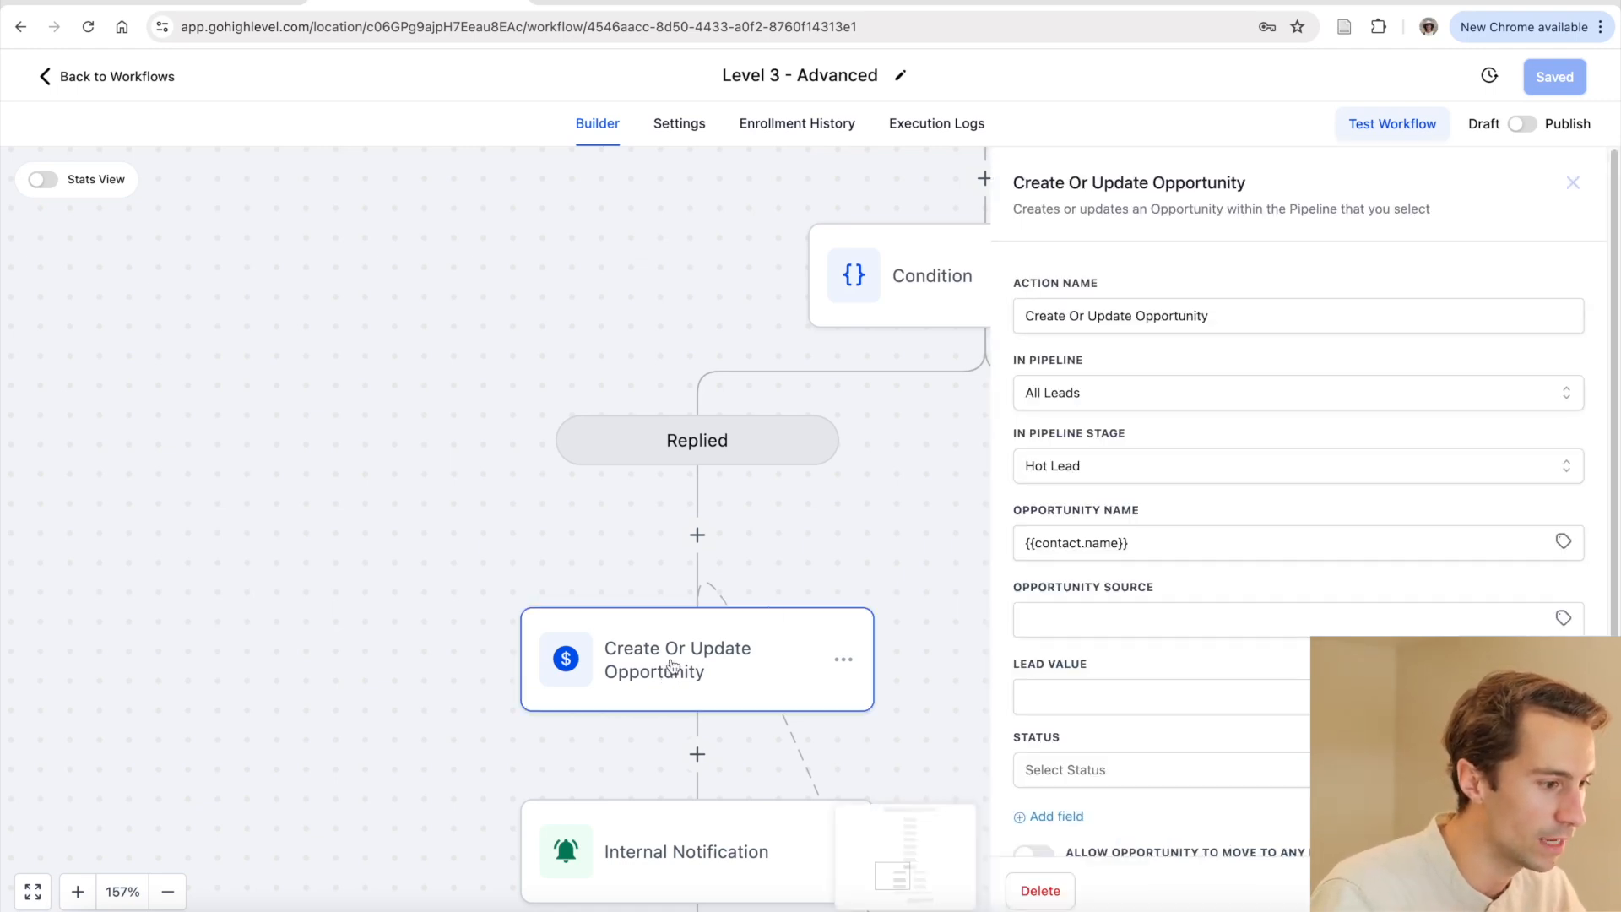
left_click(1148, 469)
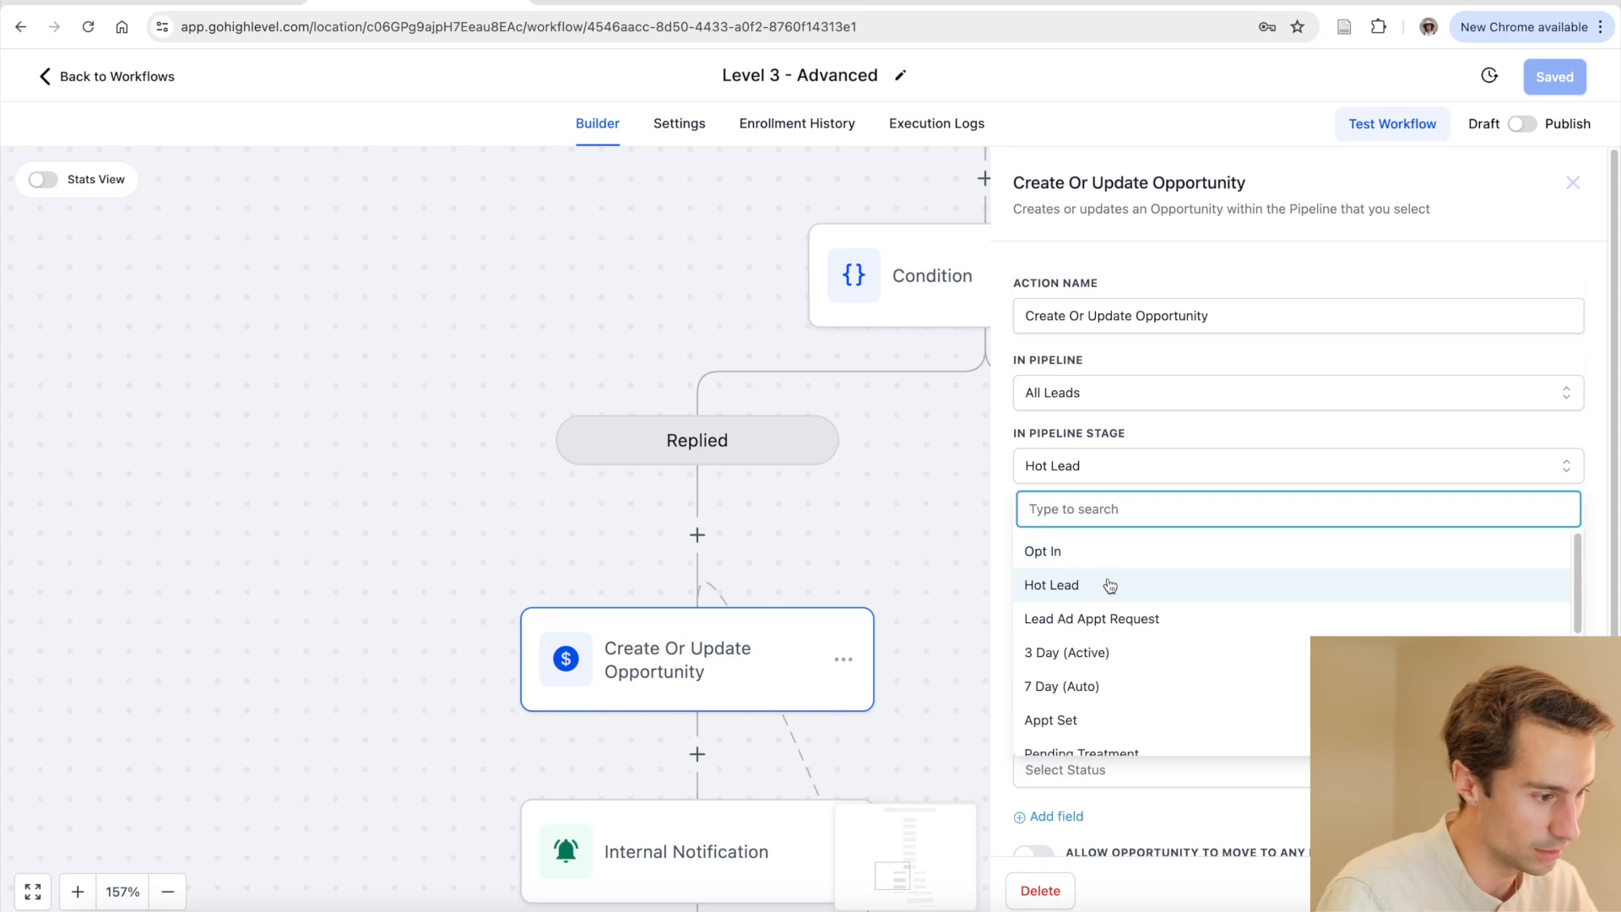
left_click(916, 559)
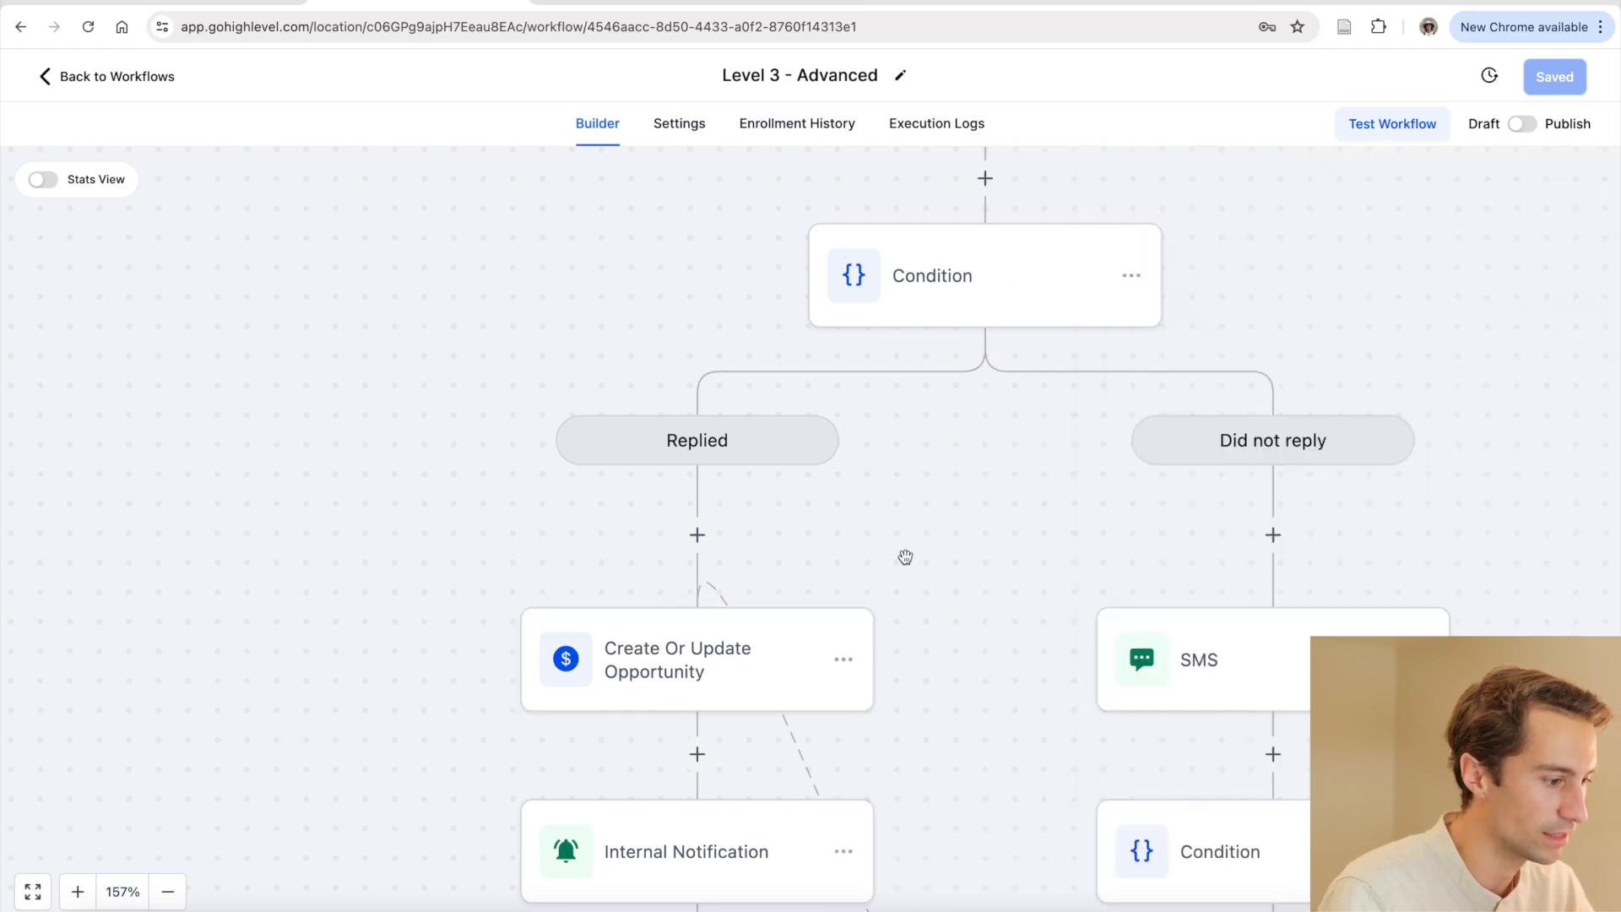
left_click(759, 657)
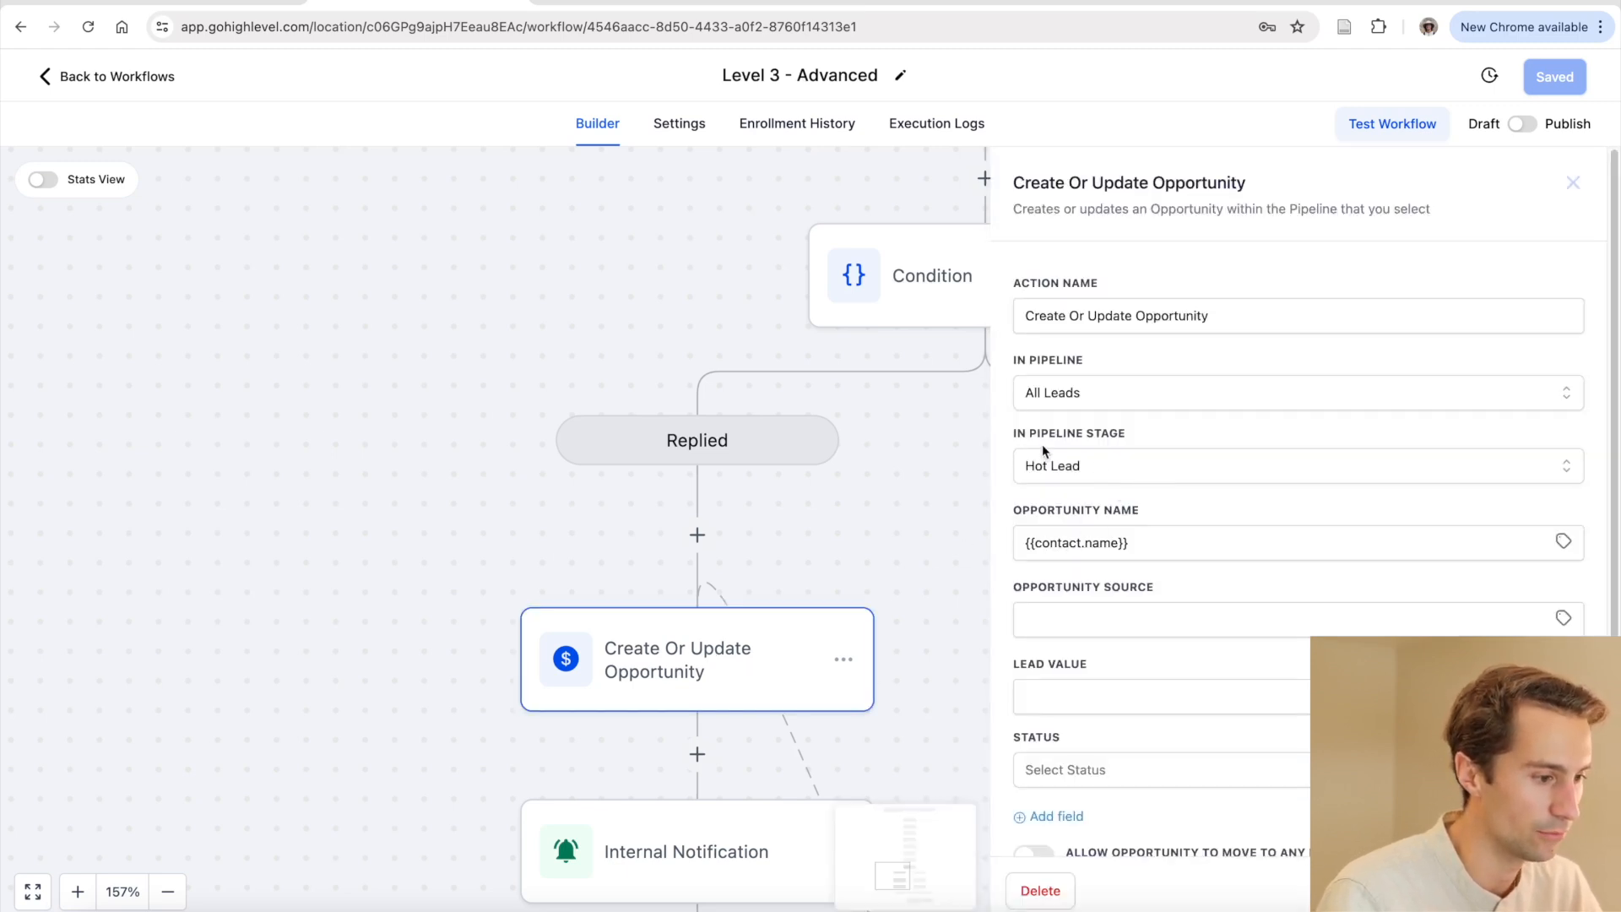
left_click_drag(1016, 438, 1127, 434)
left_click(1170, 422)
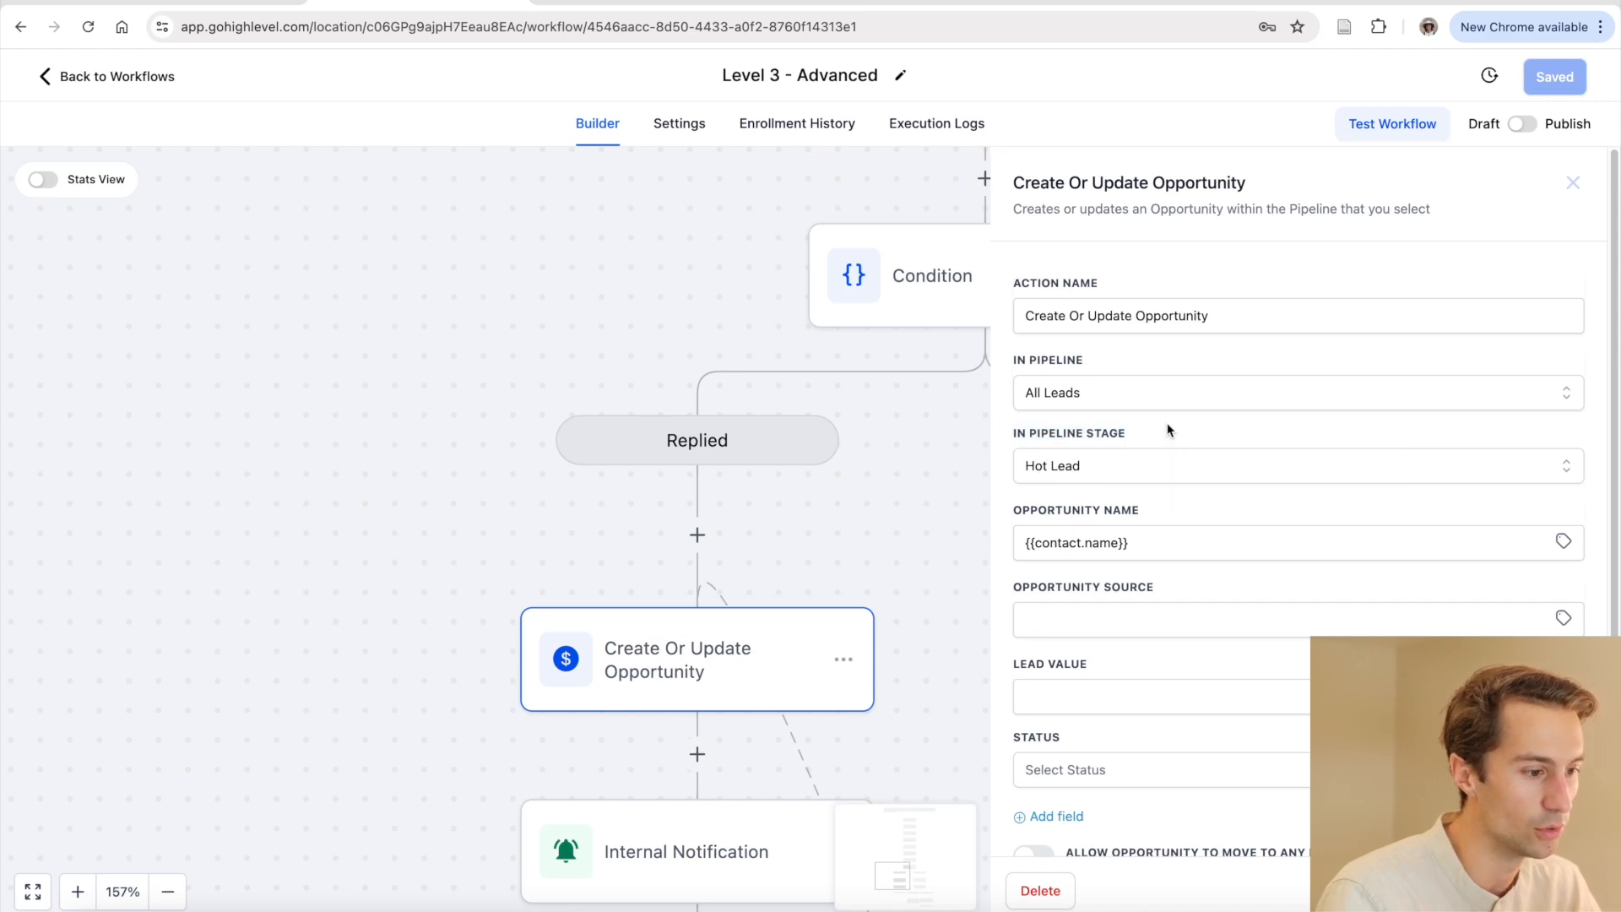
left_click(961, 513)
scroll(1158, 532, "down", 3)
scroll(1157, 532, "up", 1)
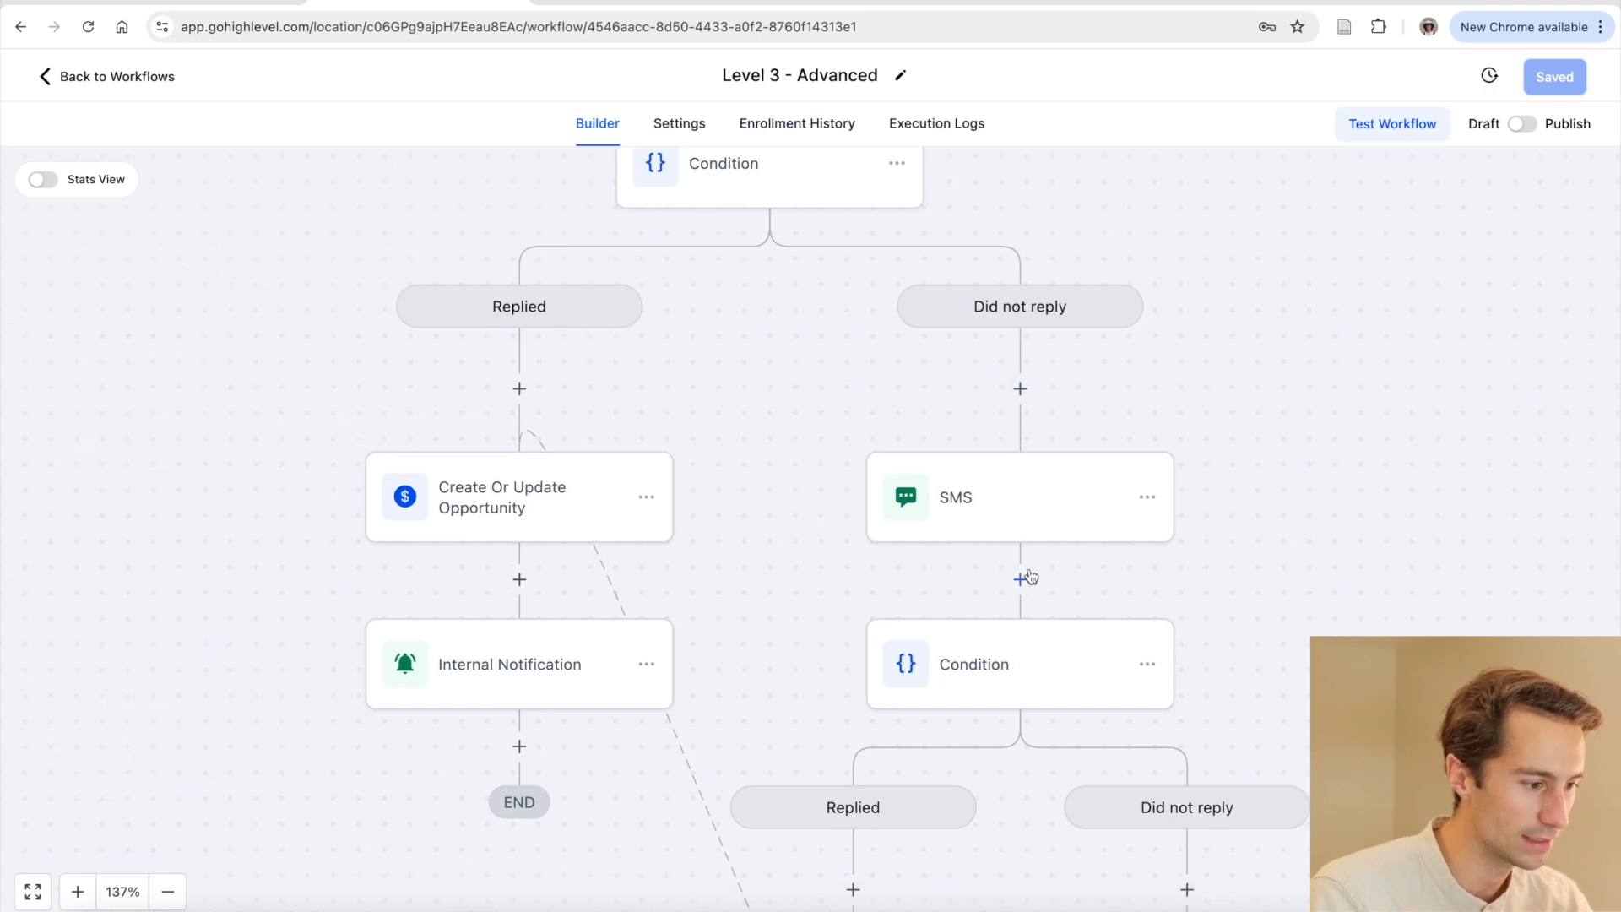
Add a Wait action directly after the no-reply SMS
left_click_drag(1028, 575, 991, 554)
left_click(964, 461)
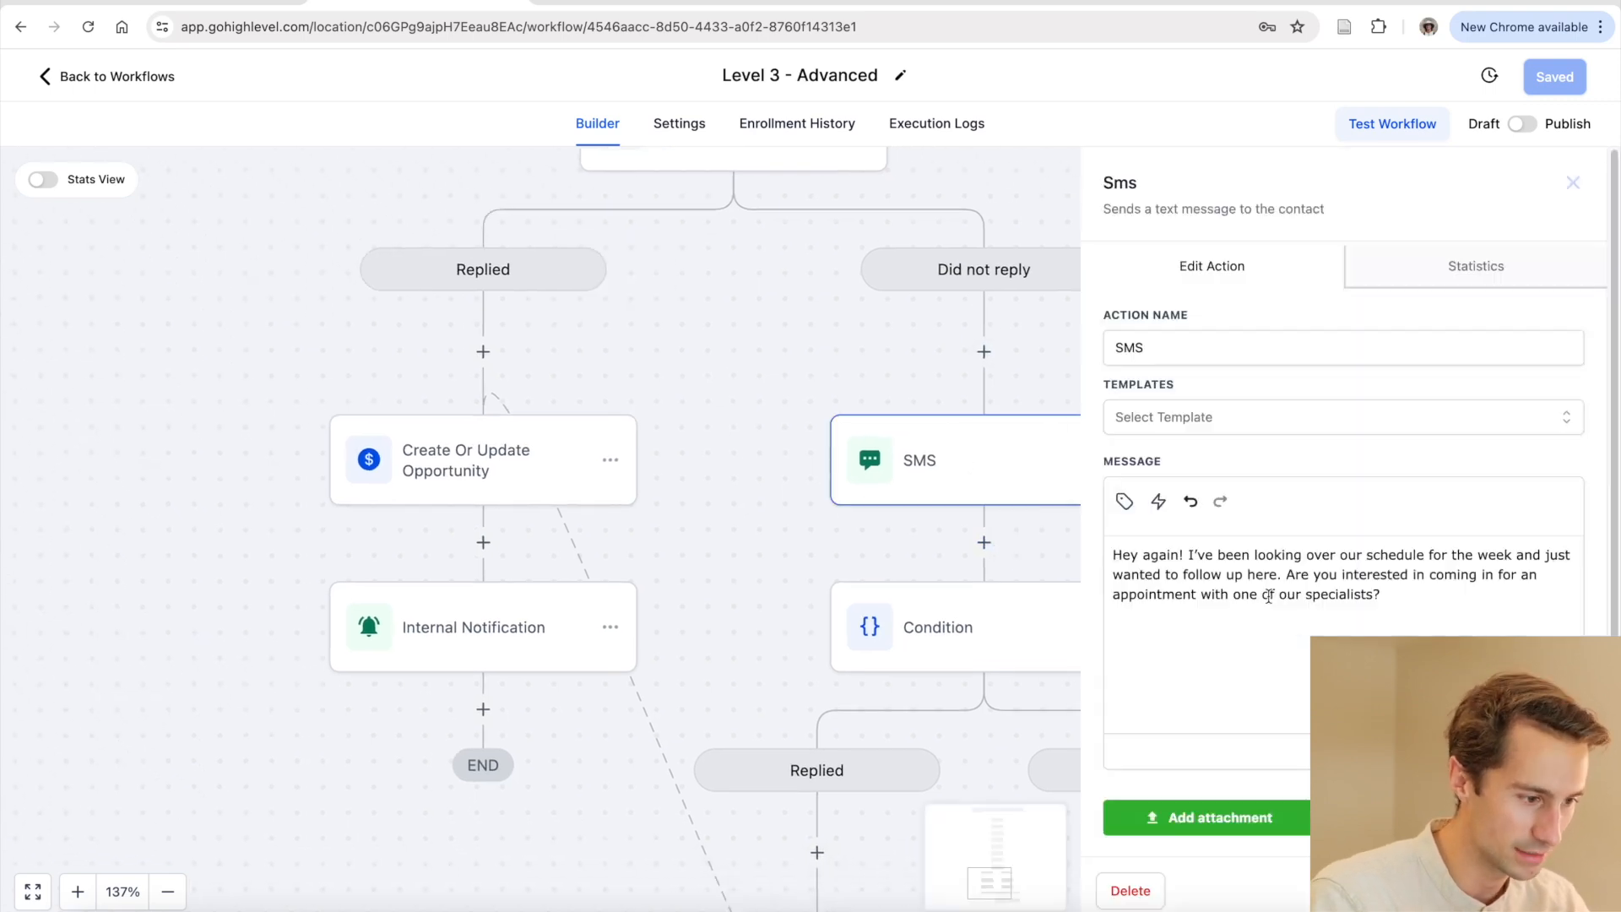
left_click(1004, 529)
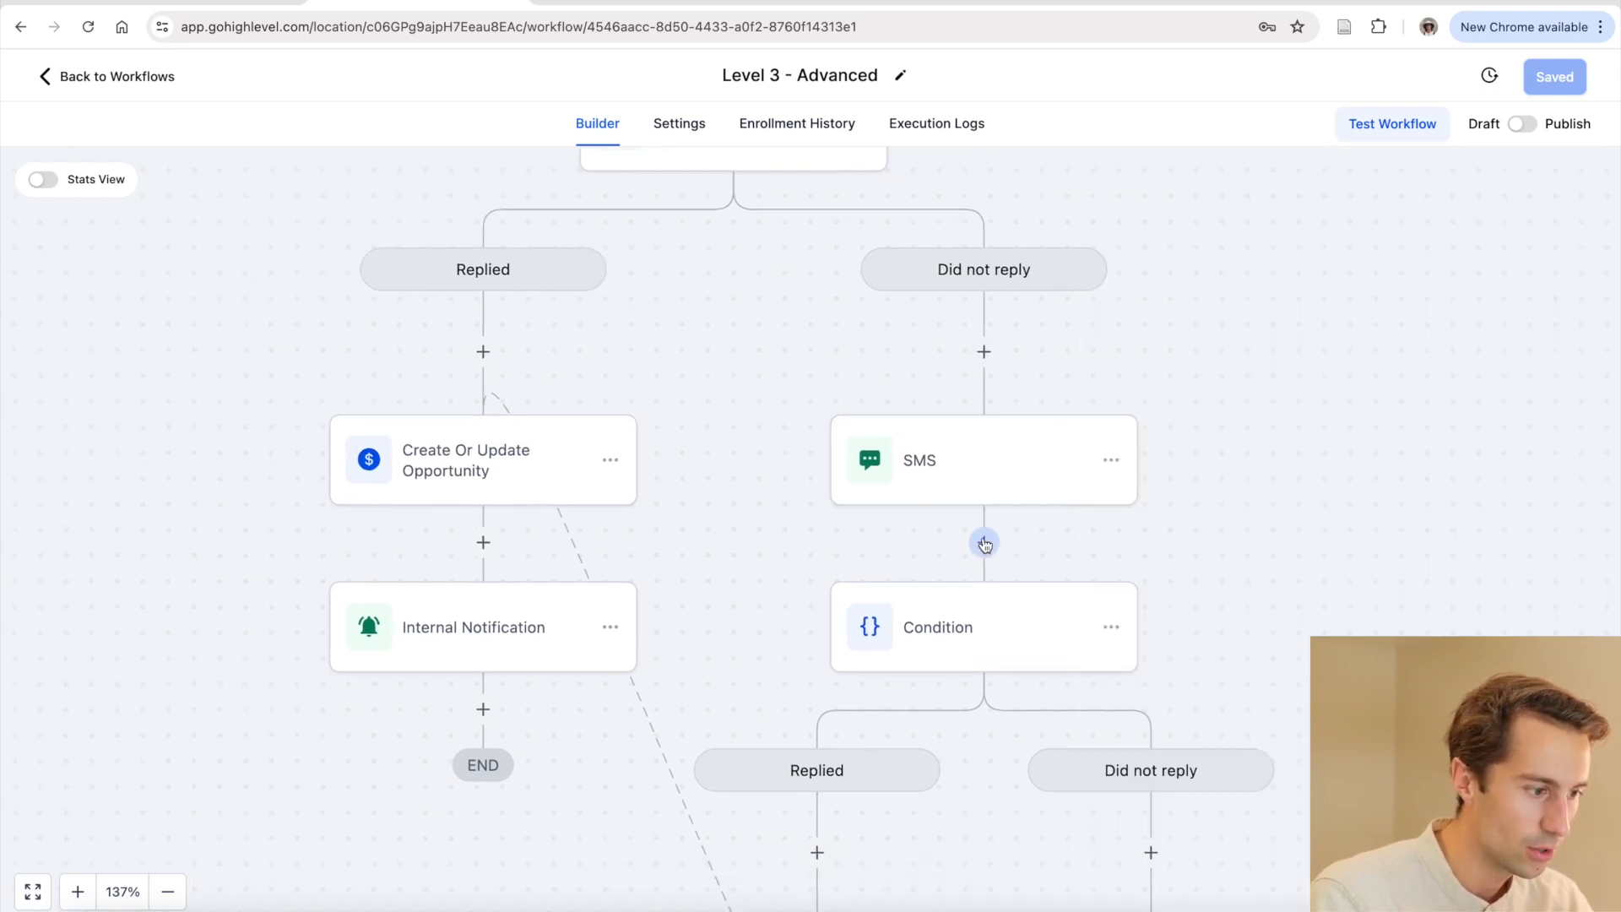
left_click(983, 542)
type("wait")
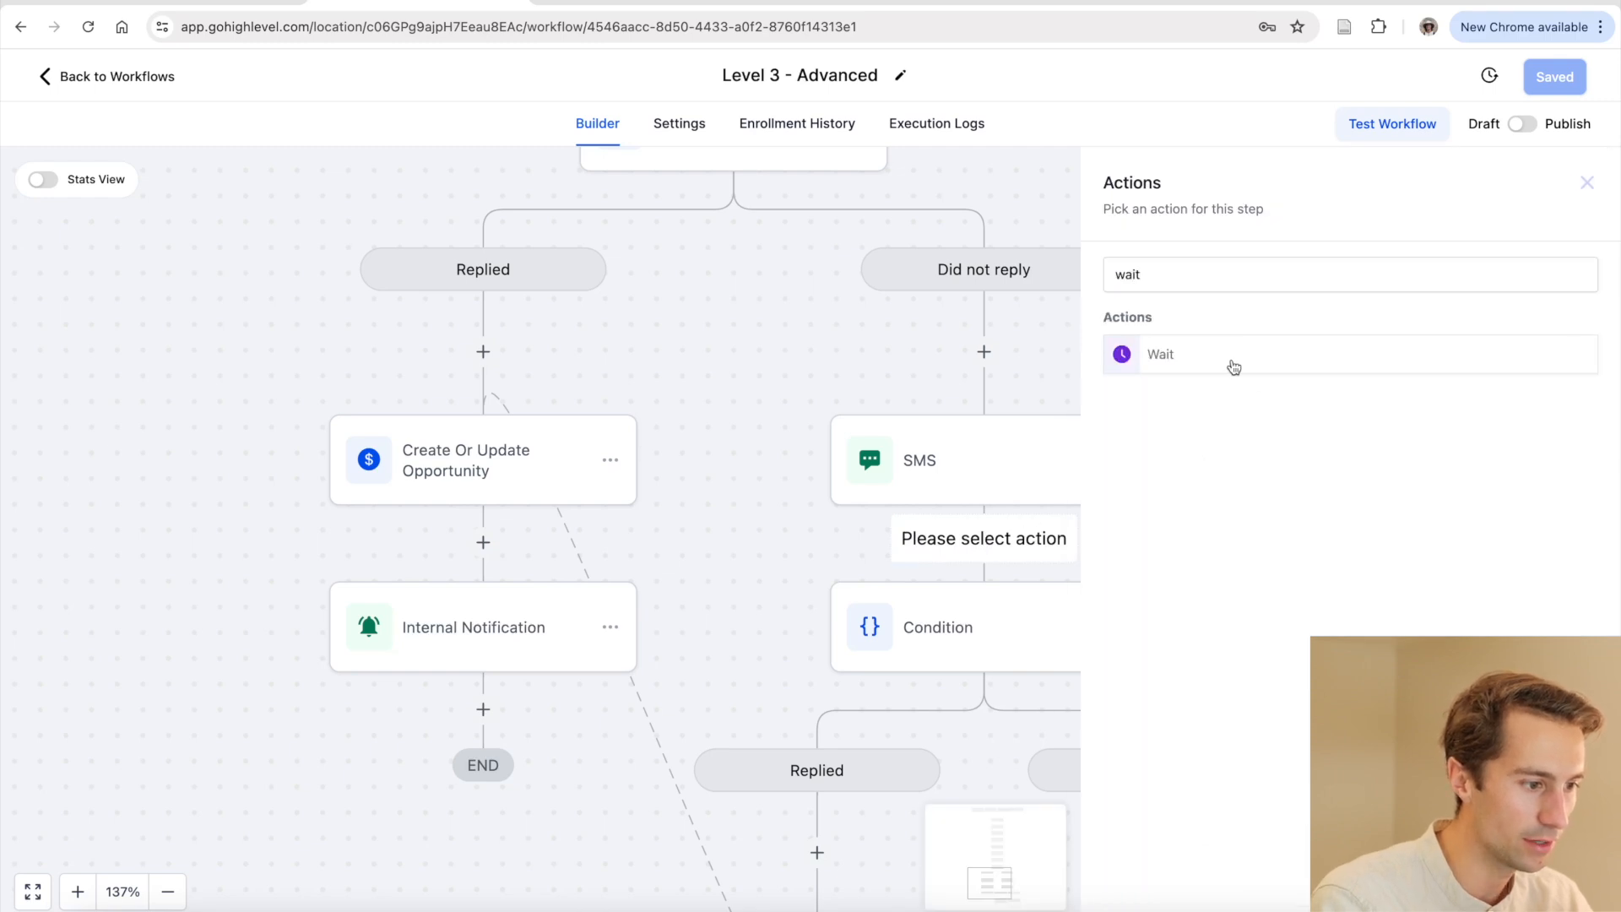
left_click(1232, 365)
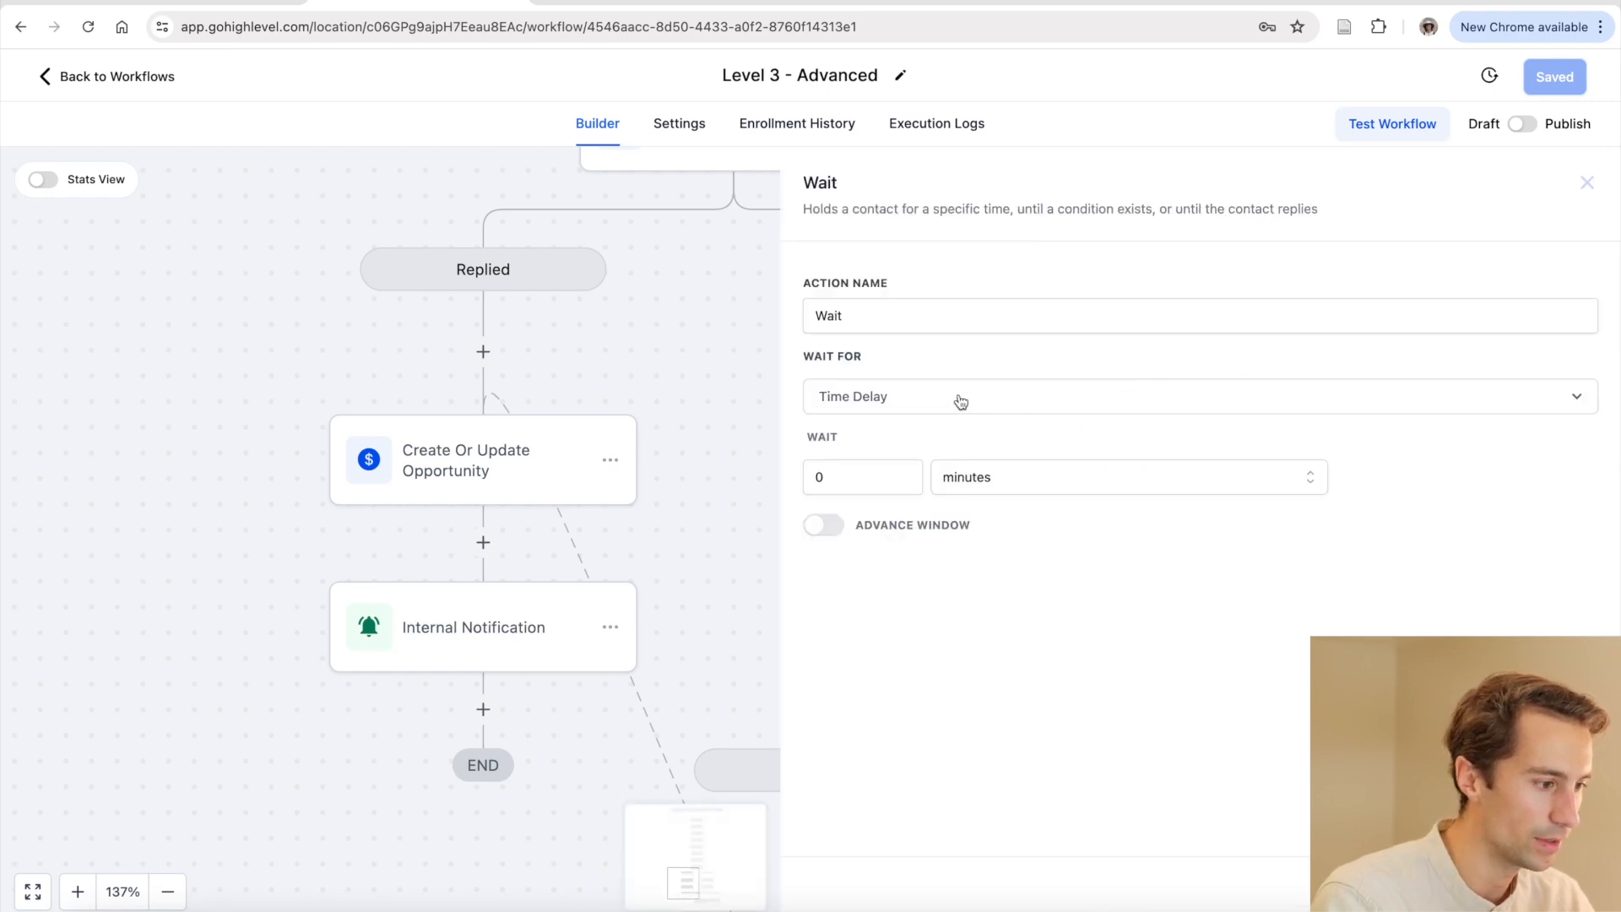
Set the wait to 12 hours with an advance window resuming weekdays at exactly 7:00 PM
left_click(873, 480)
type("12")
left_click(1000, 473)
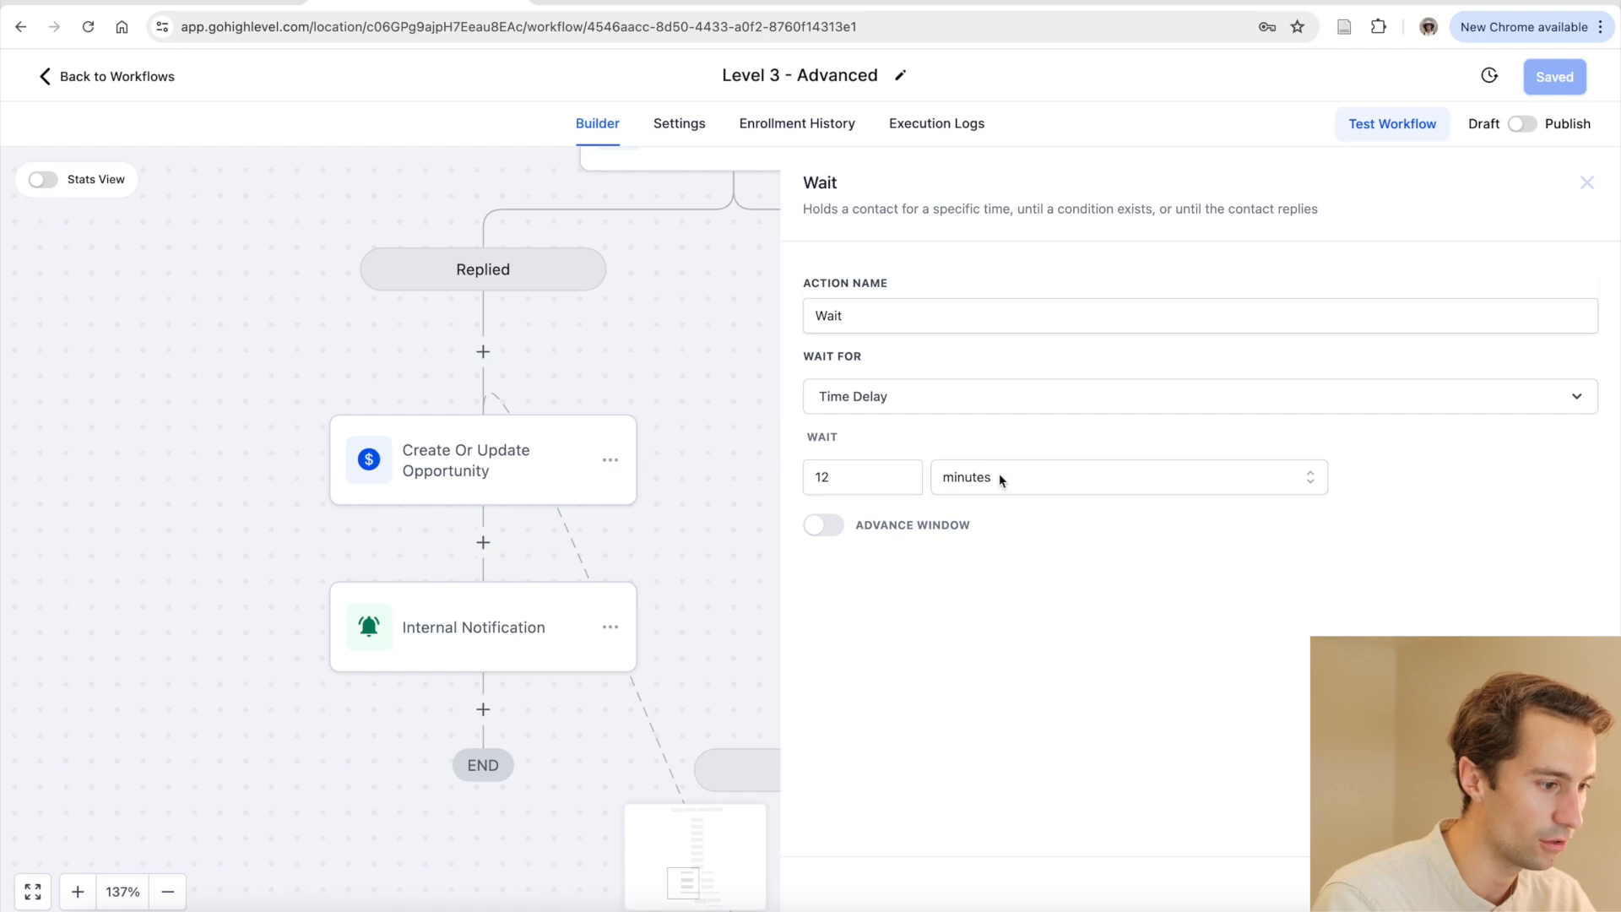
left_click(988, 550)
left_click(827, 525)
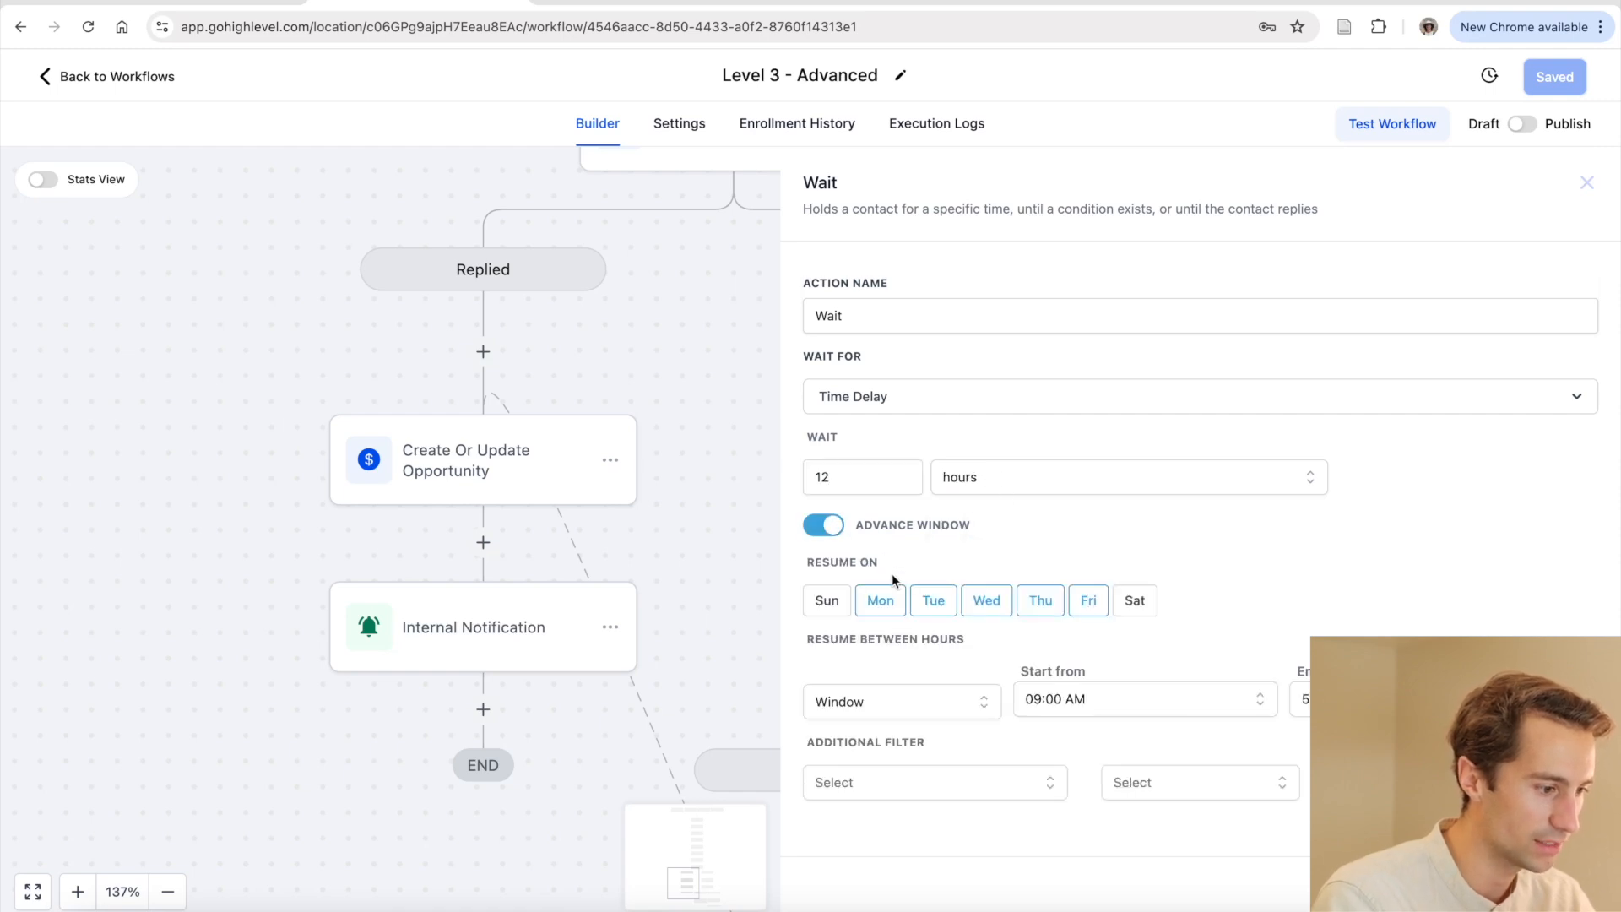
left_click(932, 704)
left_click(923, 751)
left_click(1096, 698)
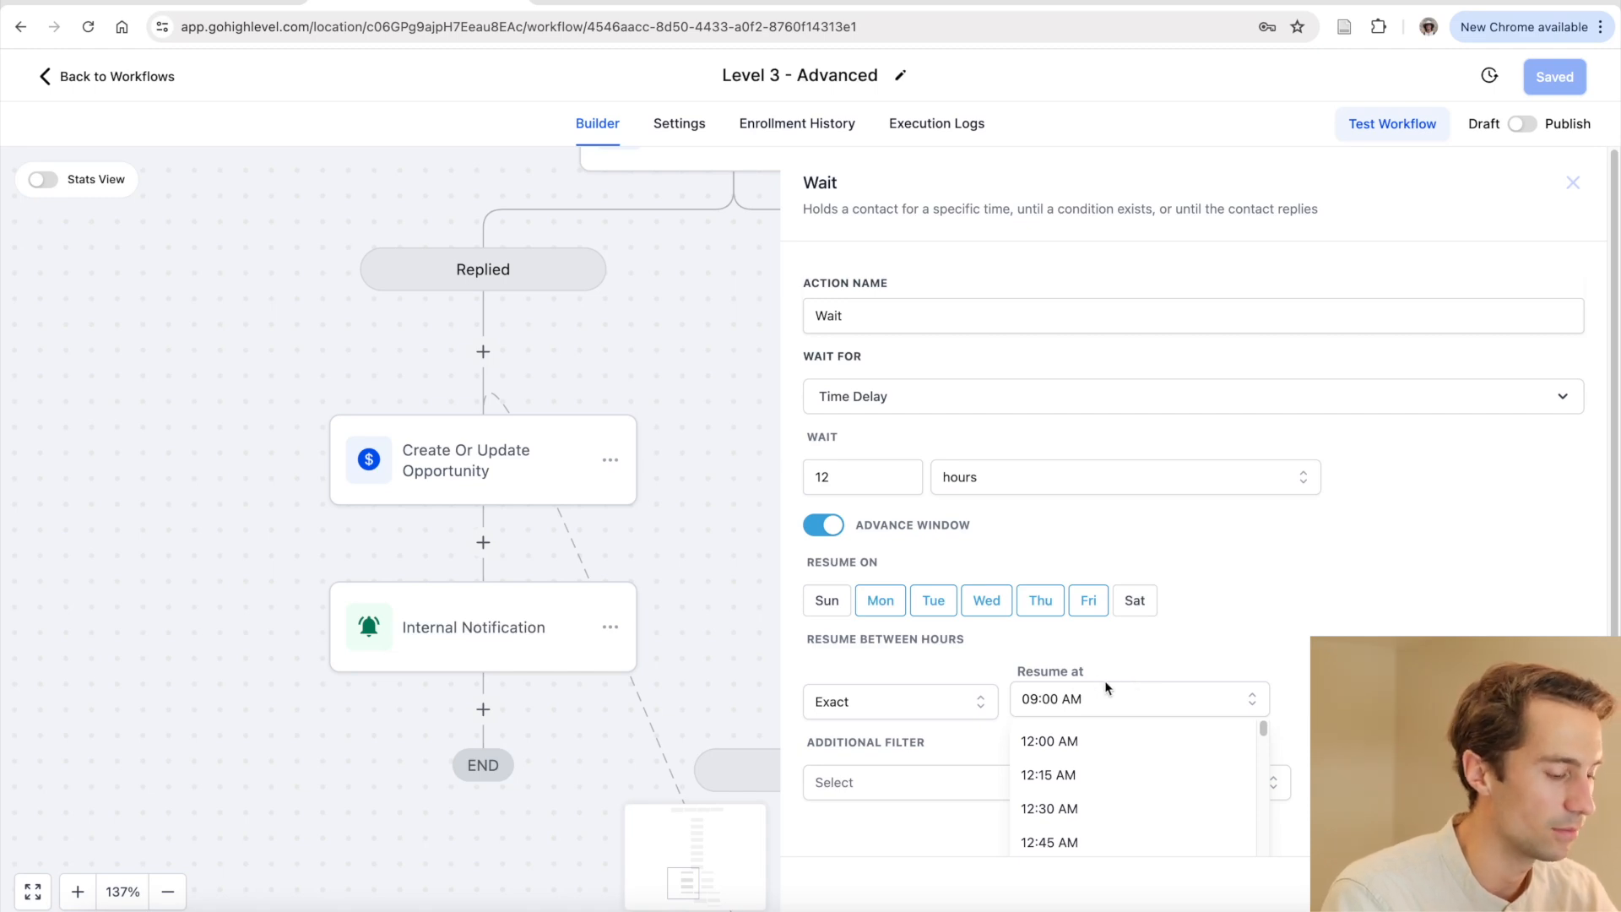
scroll(1104, 711, "down", 1)
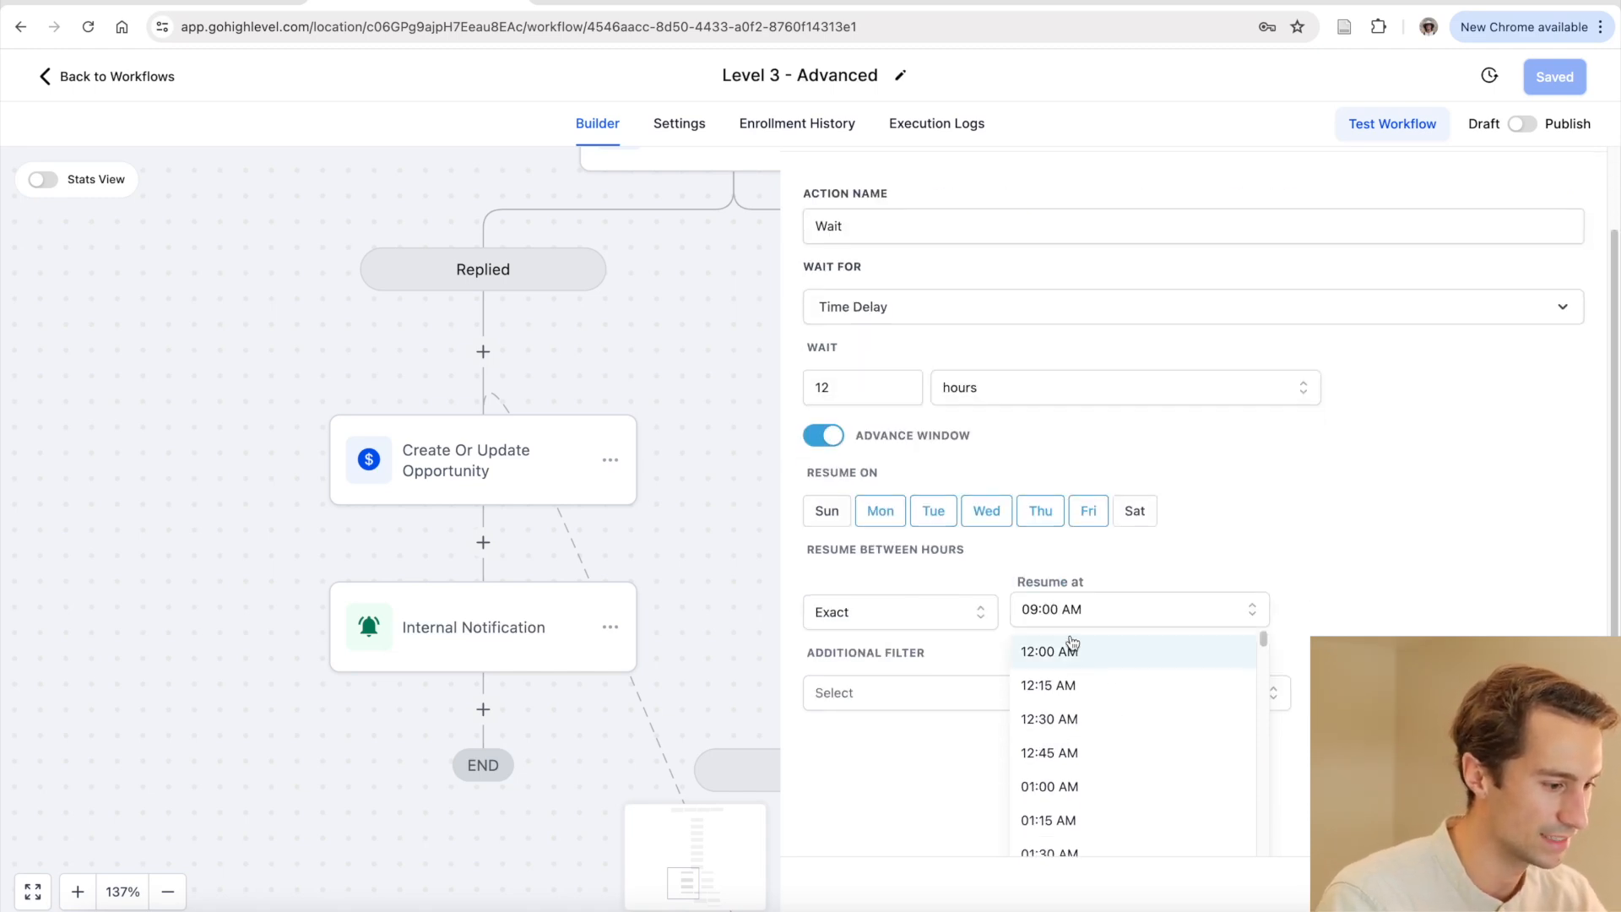
left_click(1051, 614)
left_click(1051, 613)
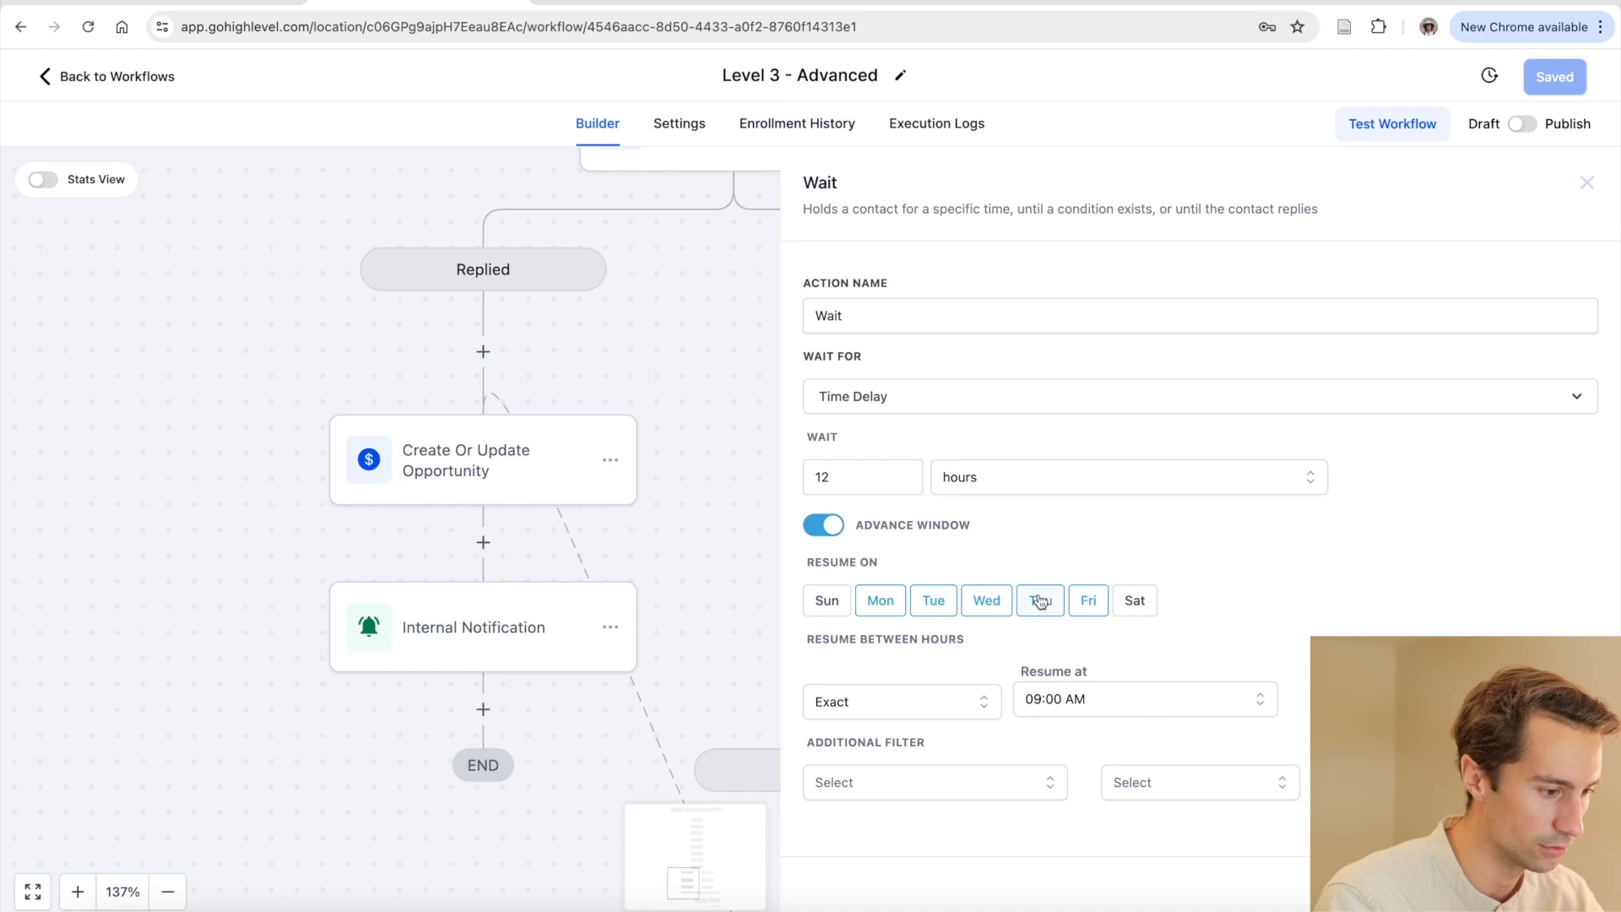
left_click(1050, 708)
scroll(1096, 781, "down", 15)
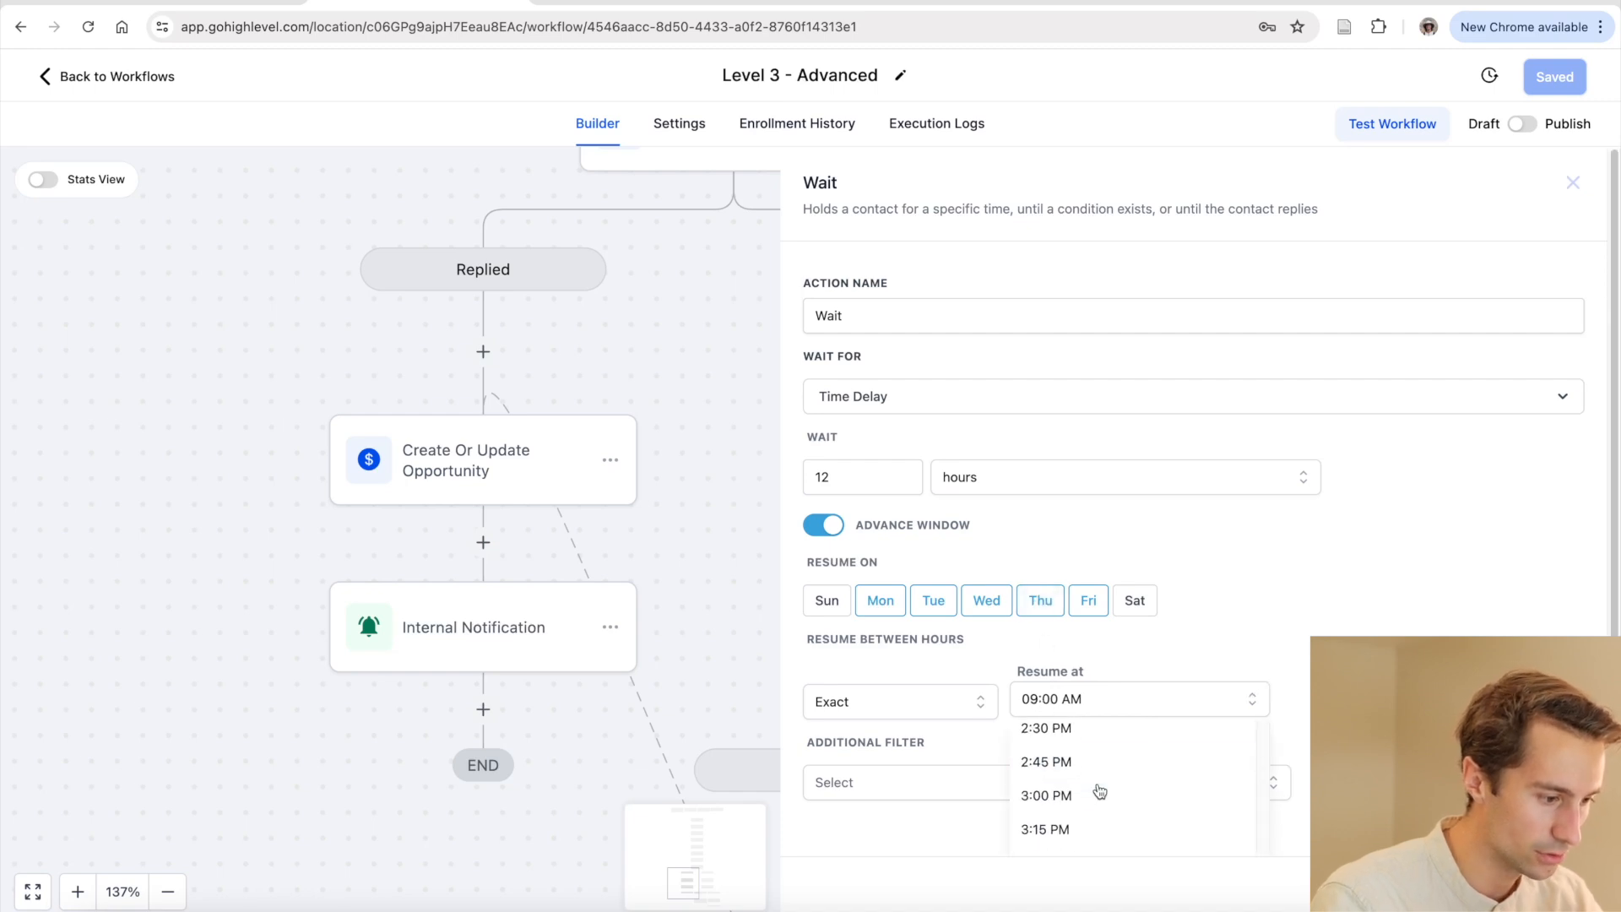
scroll(1190, 814, "down", 6)
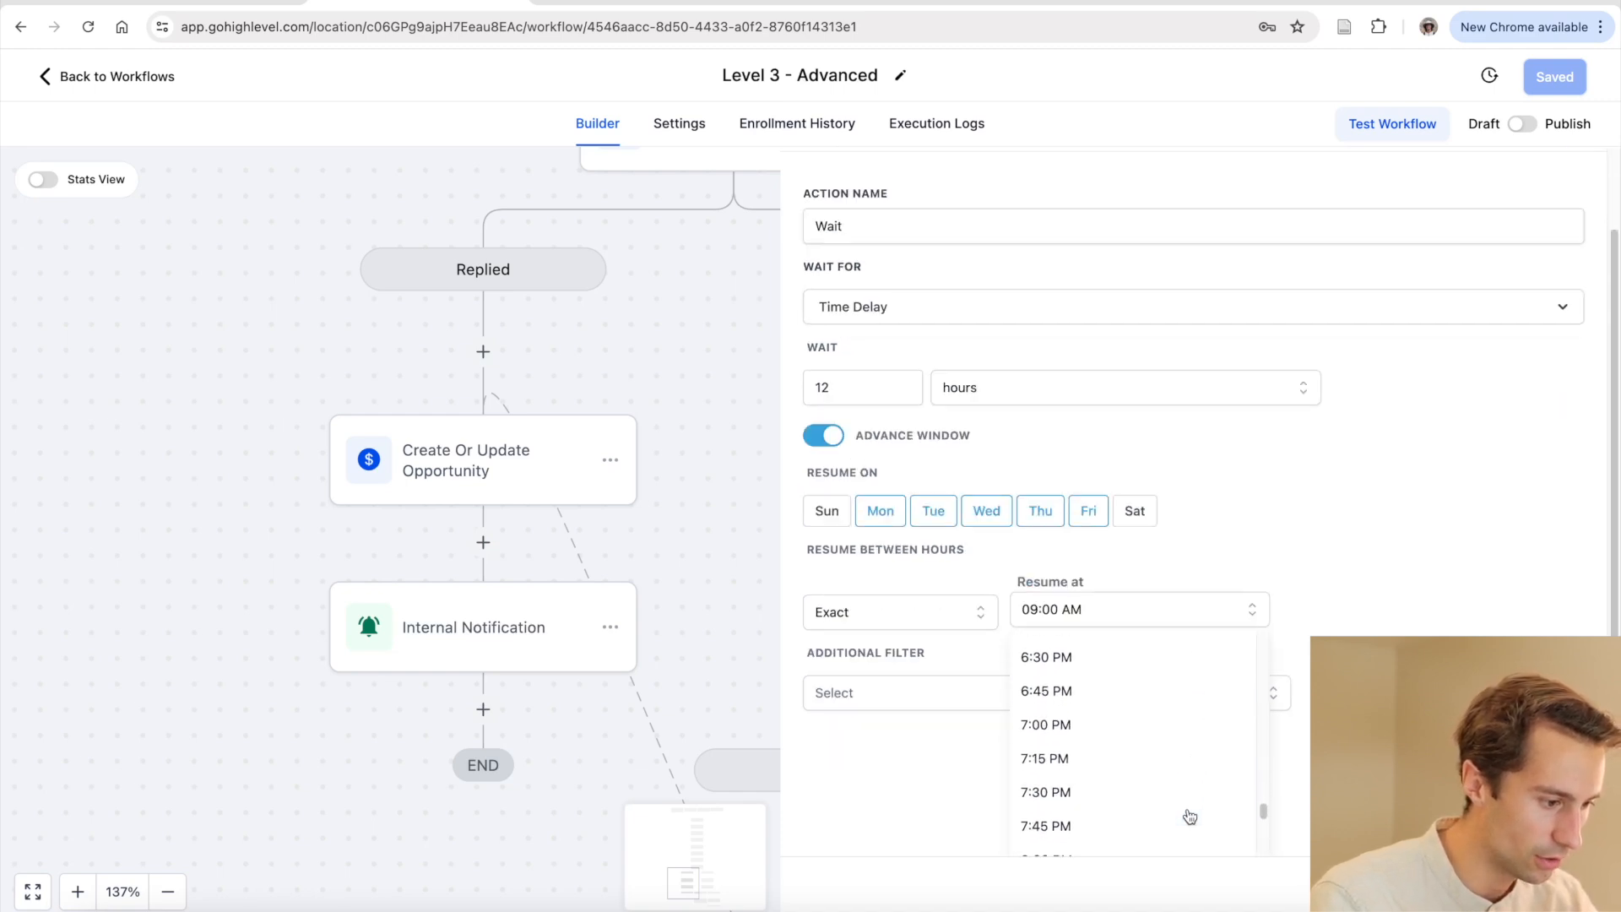
left_click(1086, 723)
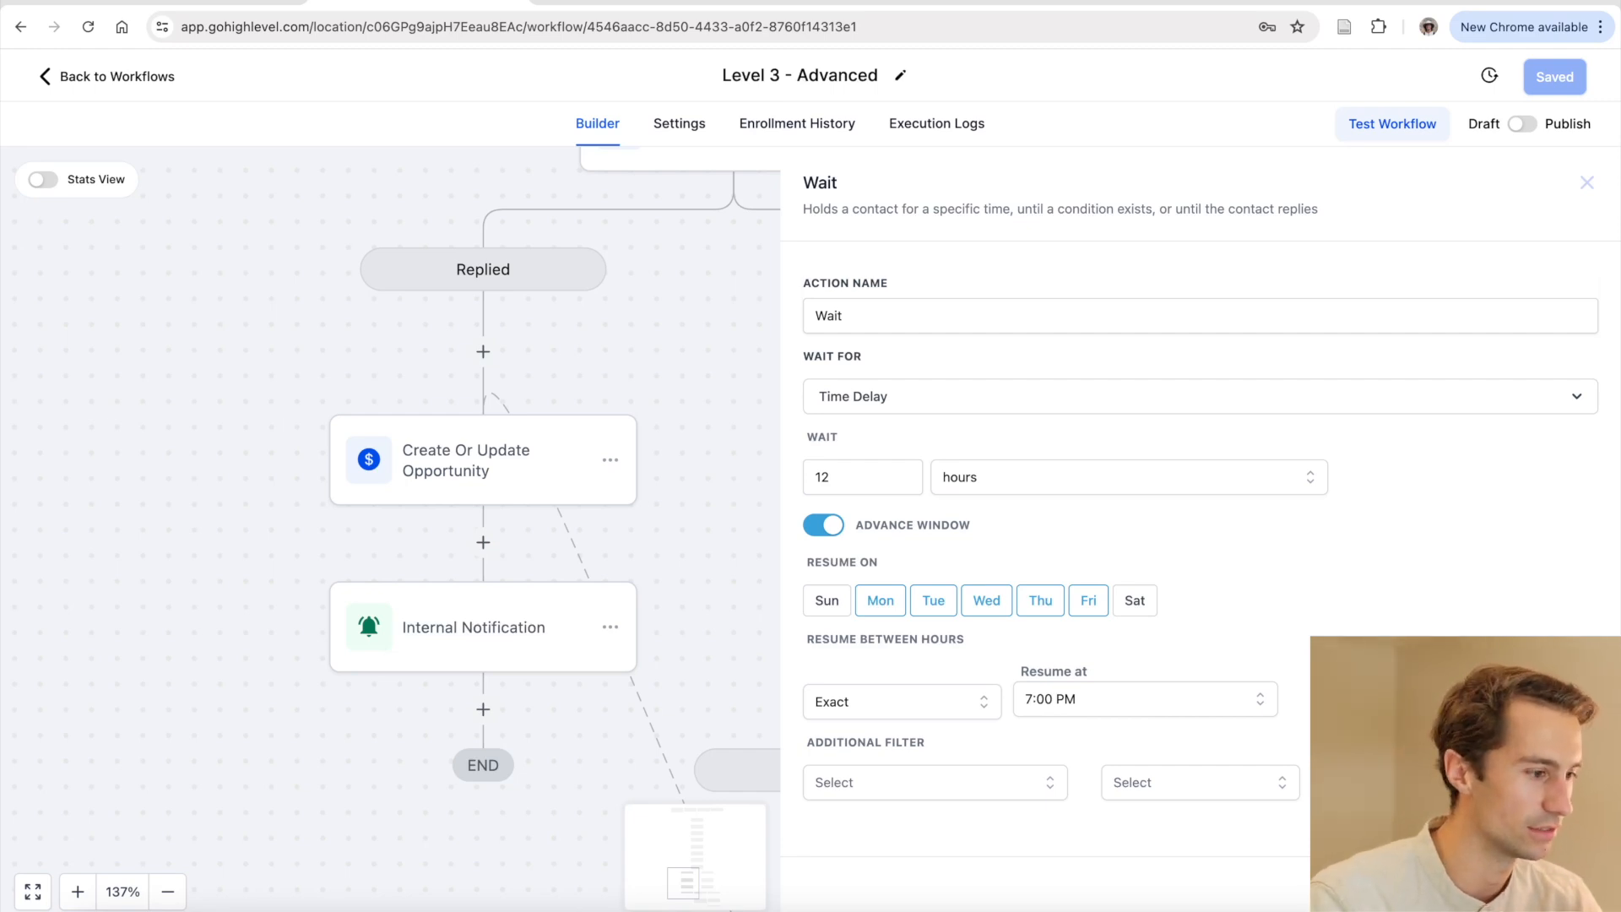
Rename the wait step 'Wait - then resume 7pm' and save it
left_click(995, 320)
type("- then resume 7pm")
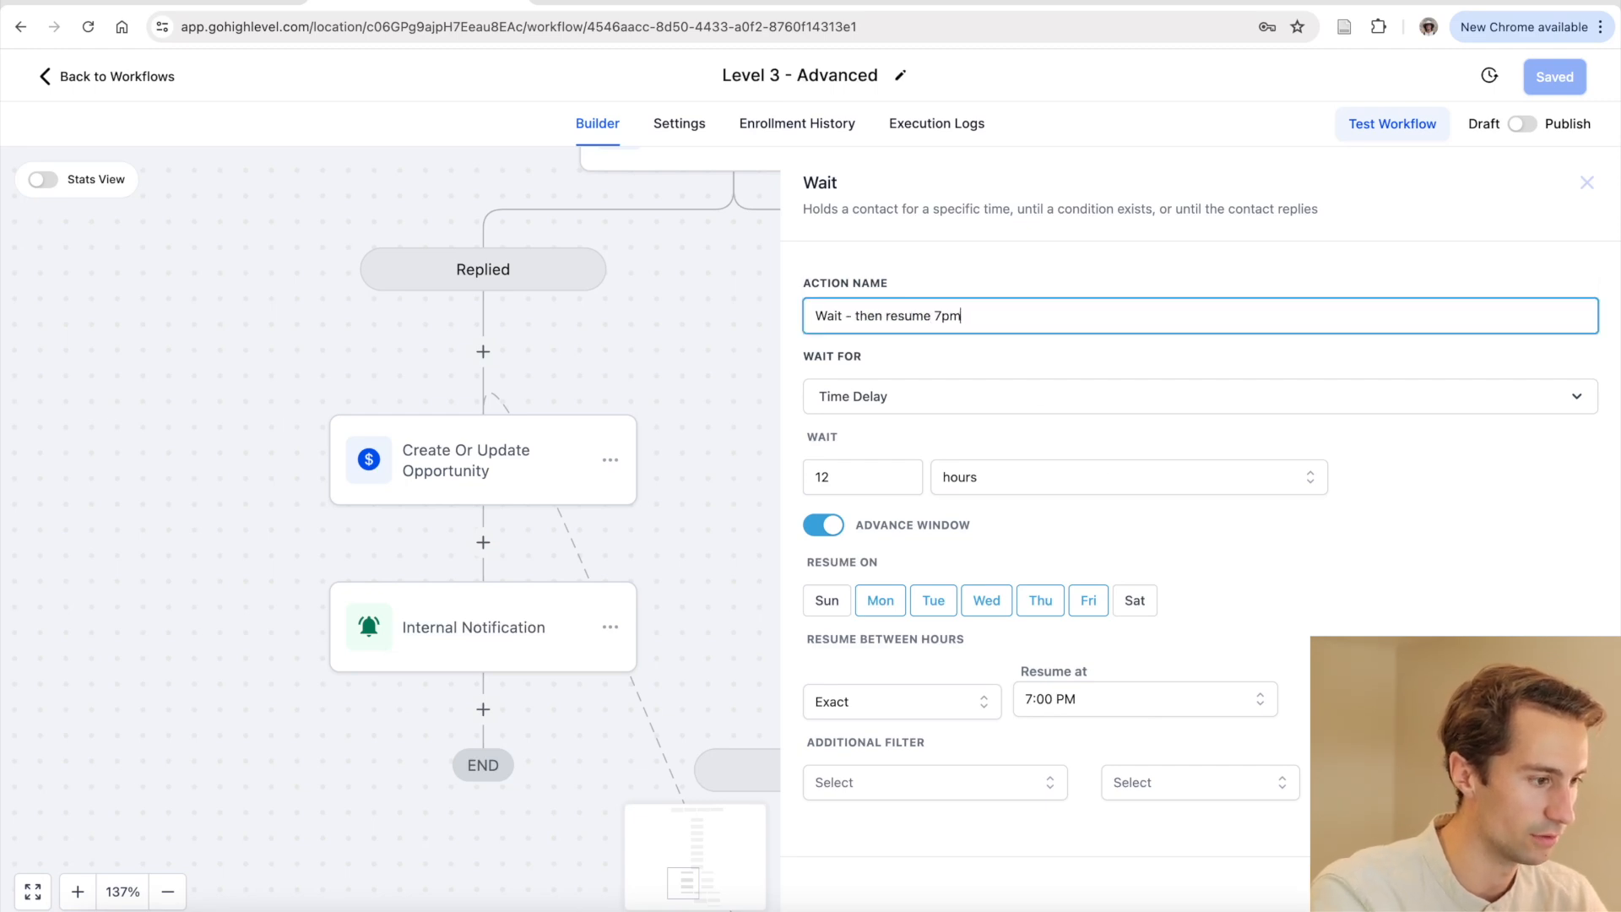
left_click(1543, 884)
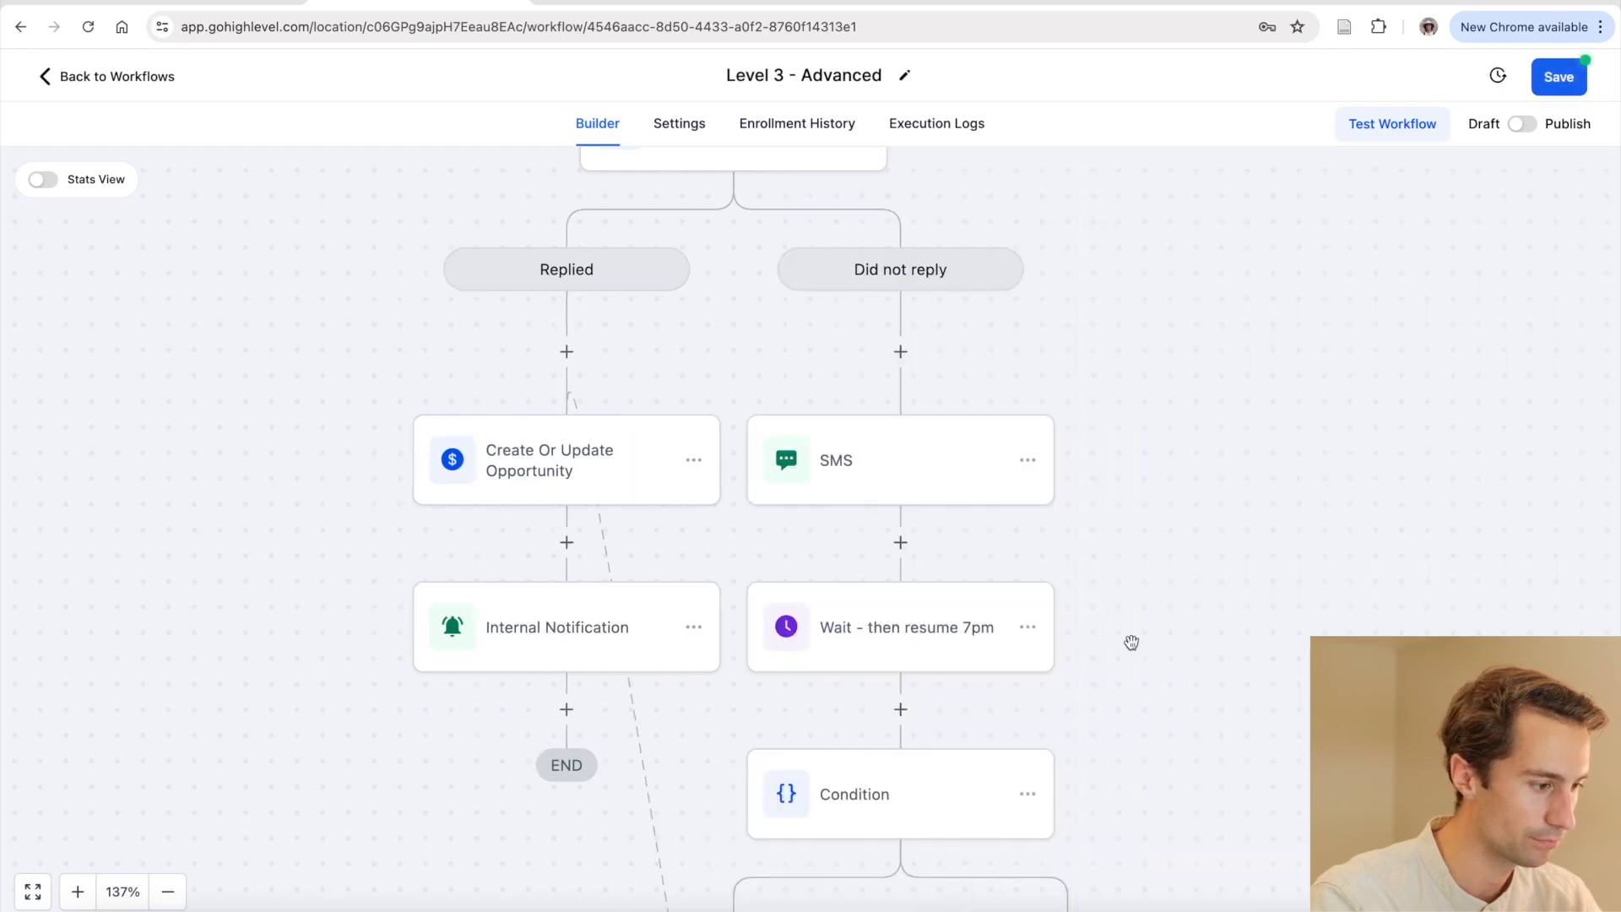
Scroll down and glance at the Internal Notification step's settings
scroll(1096, 627, "down", 1)
scroll(869, 591, "down", 4)
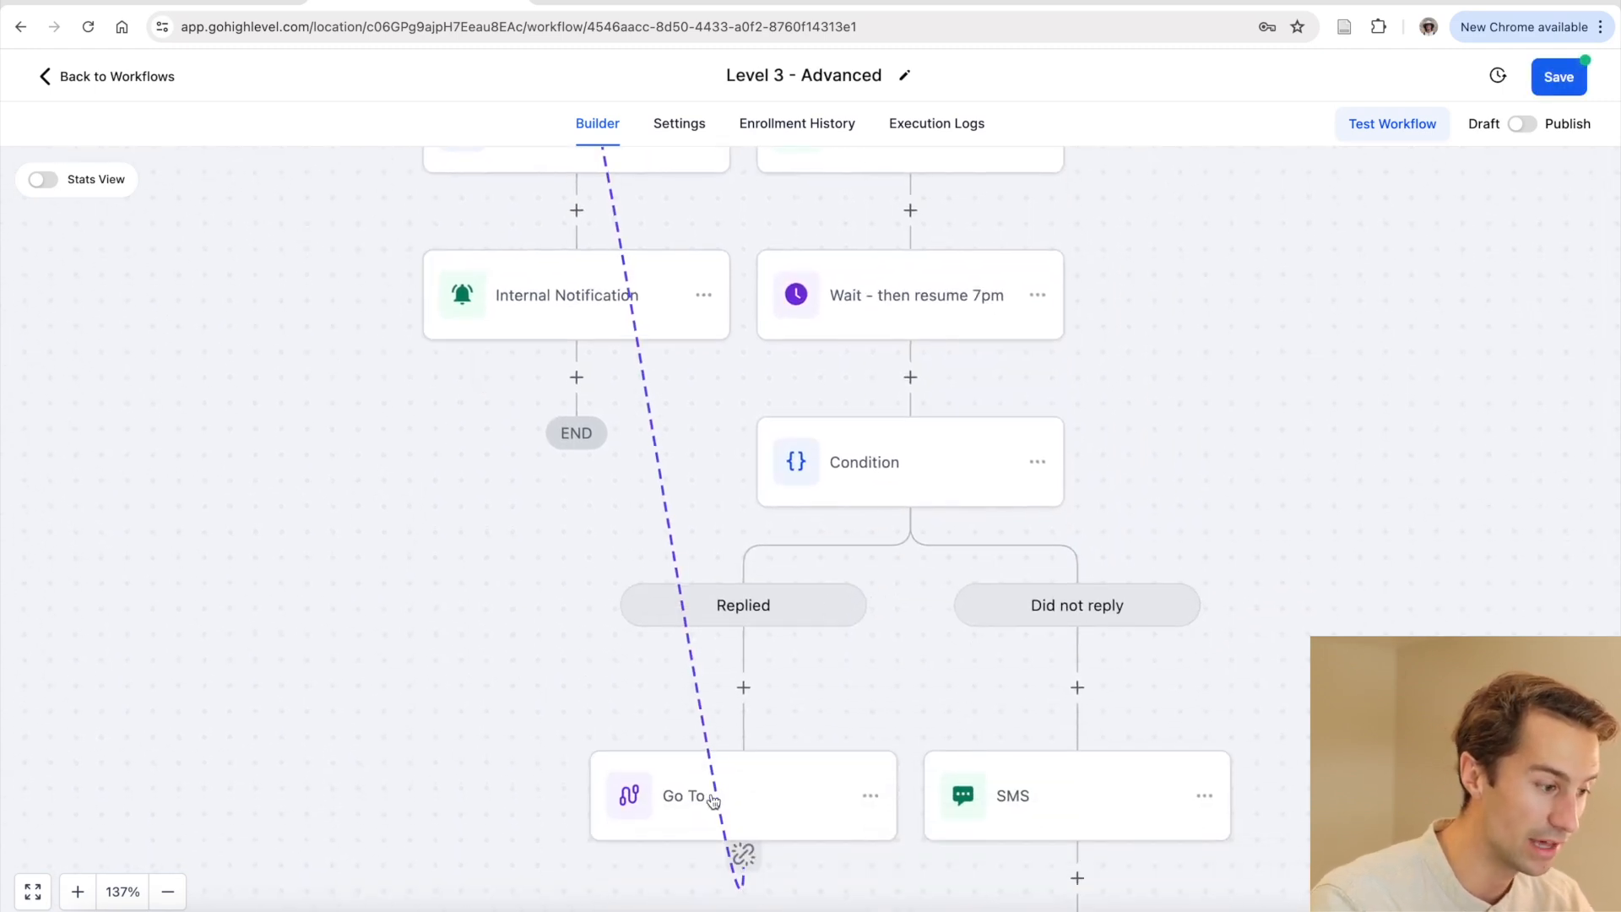
scroll(748, 807, "down", 5)
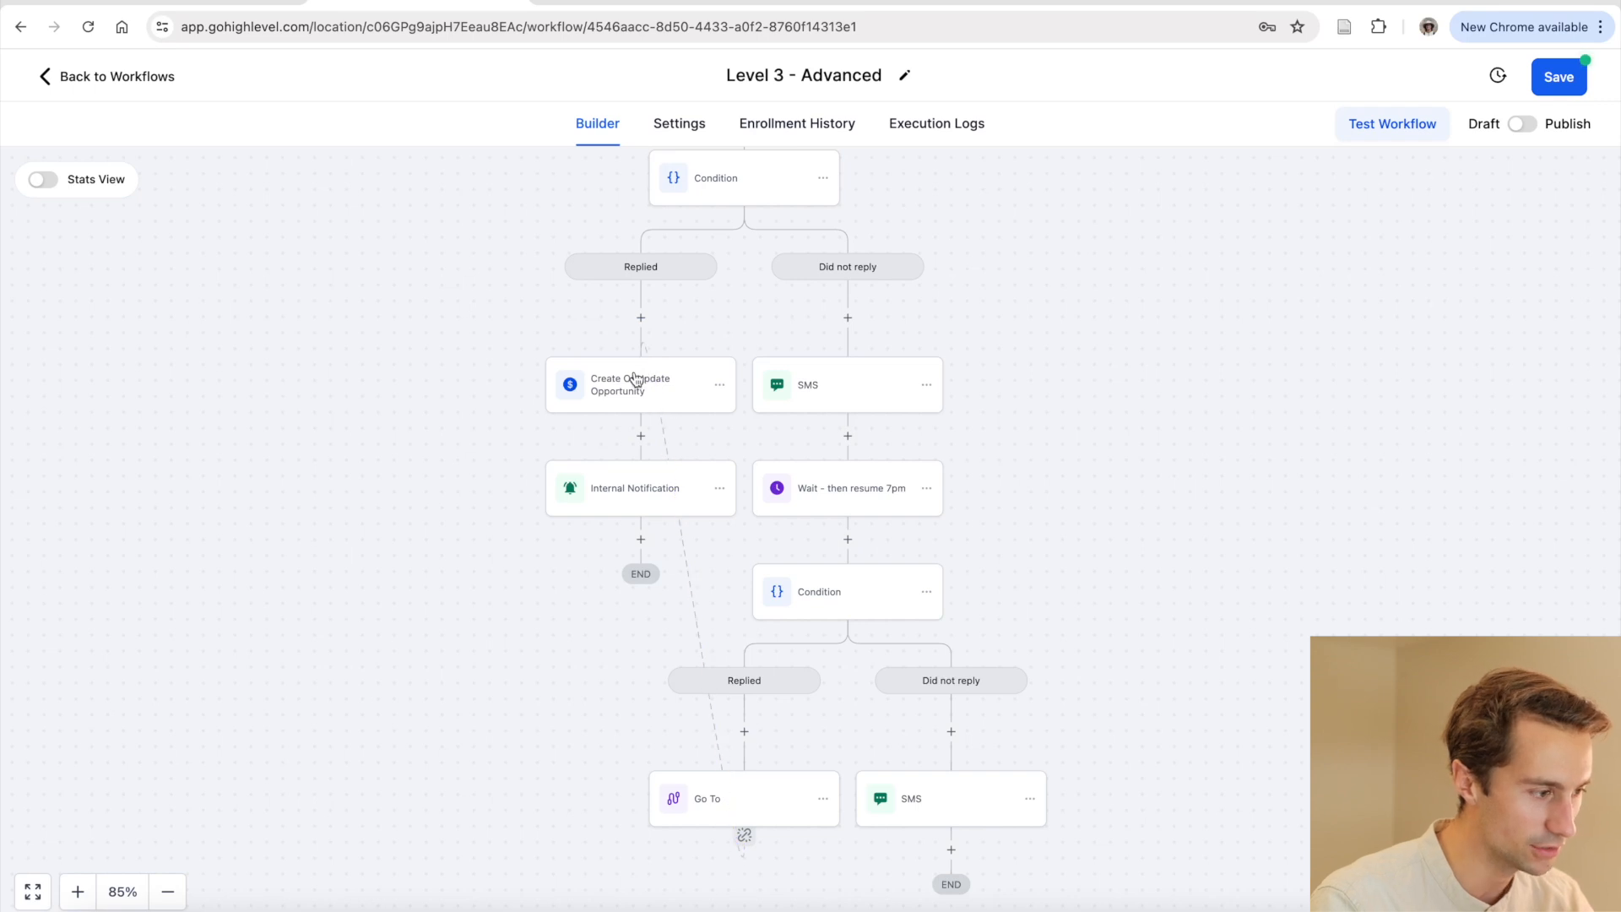
left_click(628, 488)
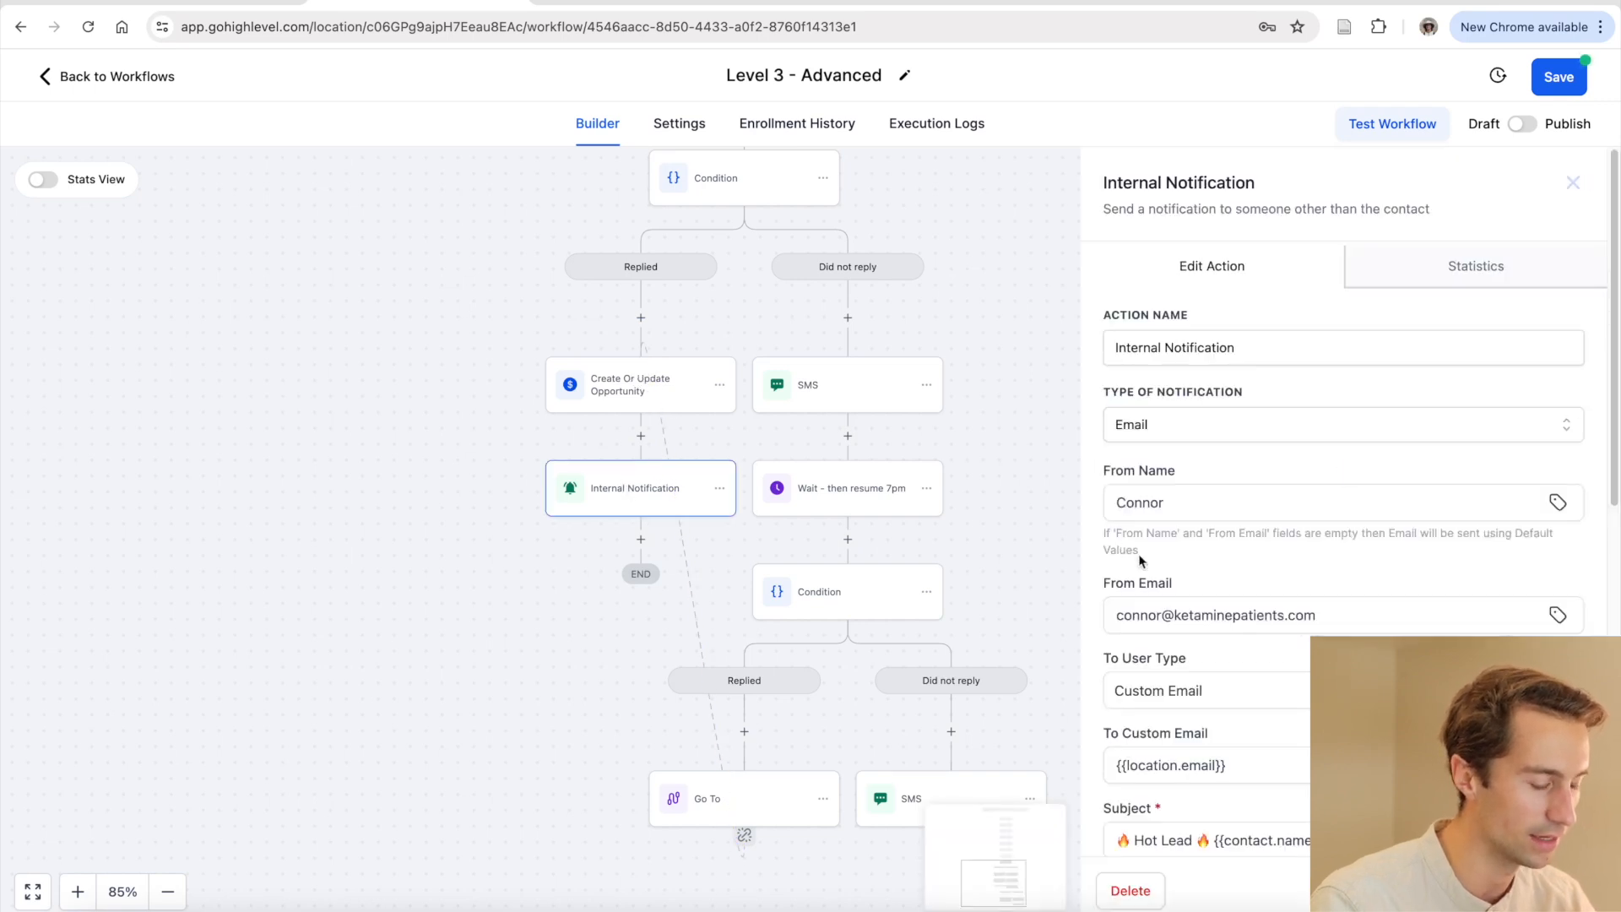
scroll(1092, 442, "down", 4)
left_click(602, 692)
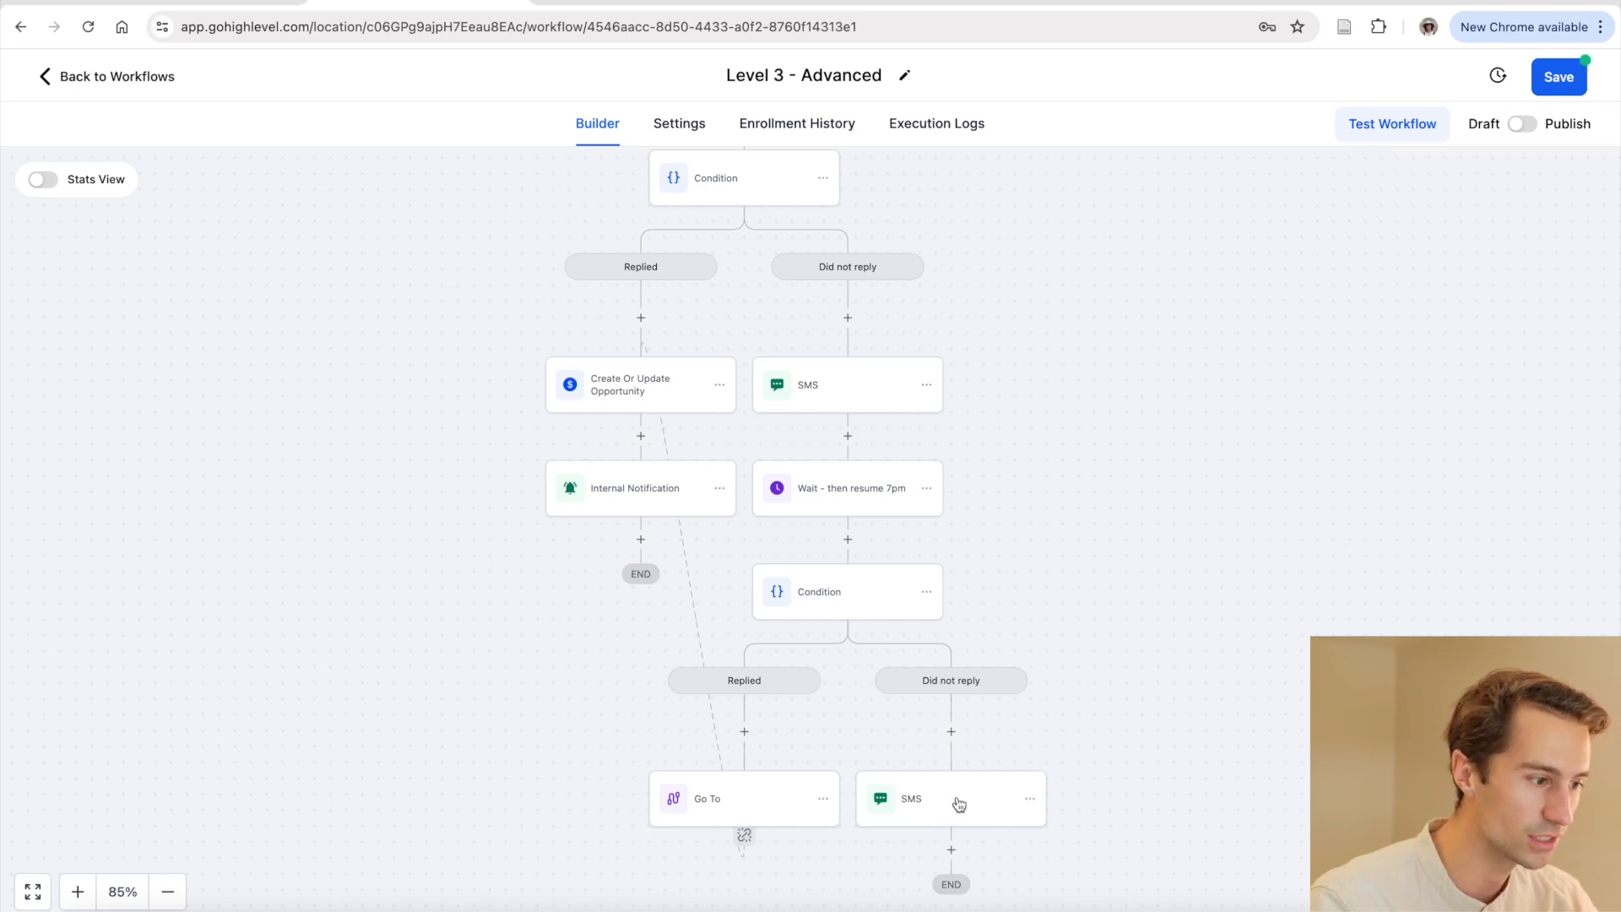
Review the final SMS step's follow-up message, then close its panel
scroll(955, 803, "down", 3)
scroll(955, 803, "right", 2)
scroll(956, 797, "up", 5)
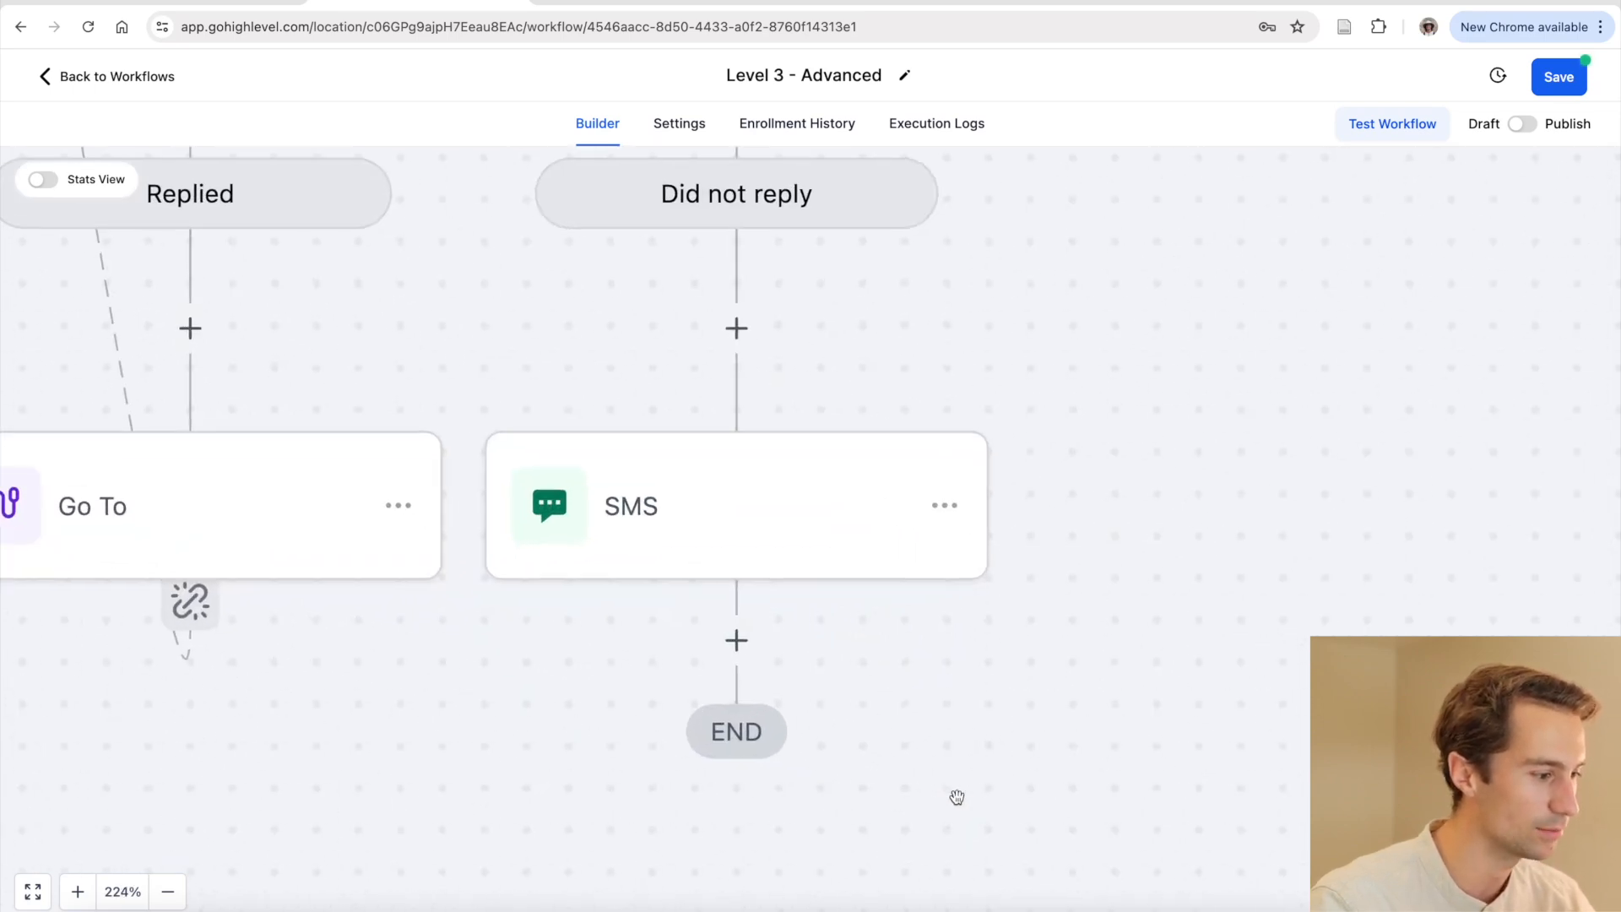
left_click(773, 529)
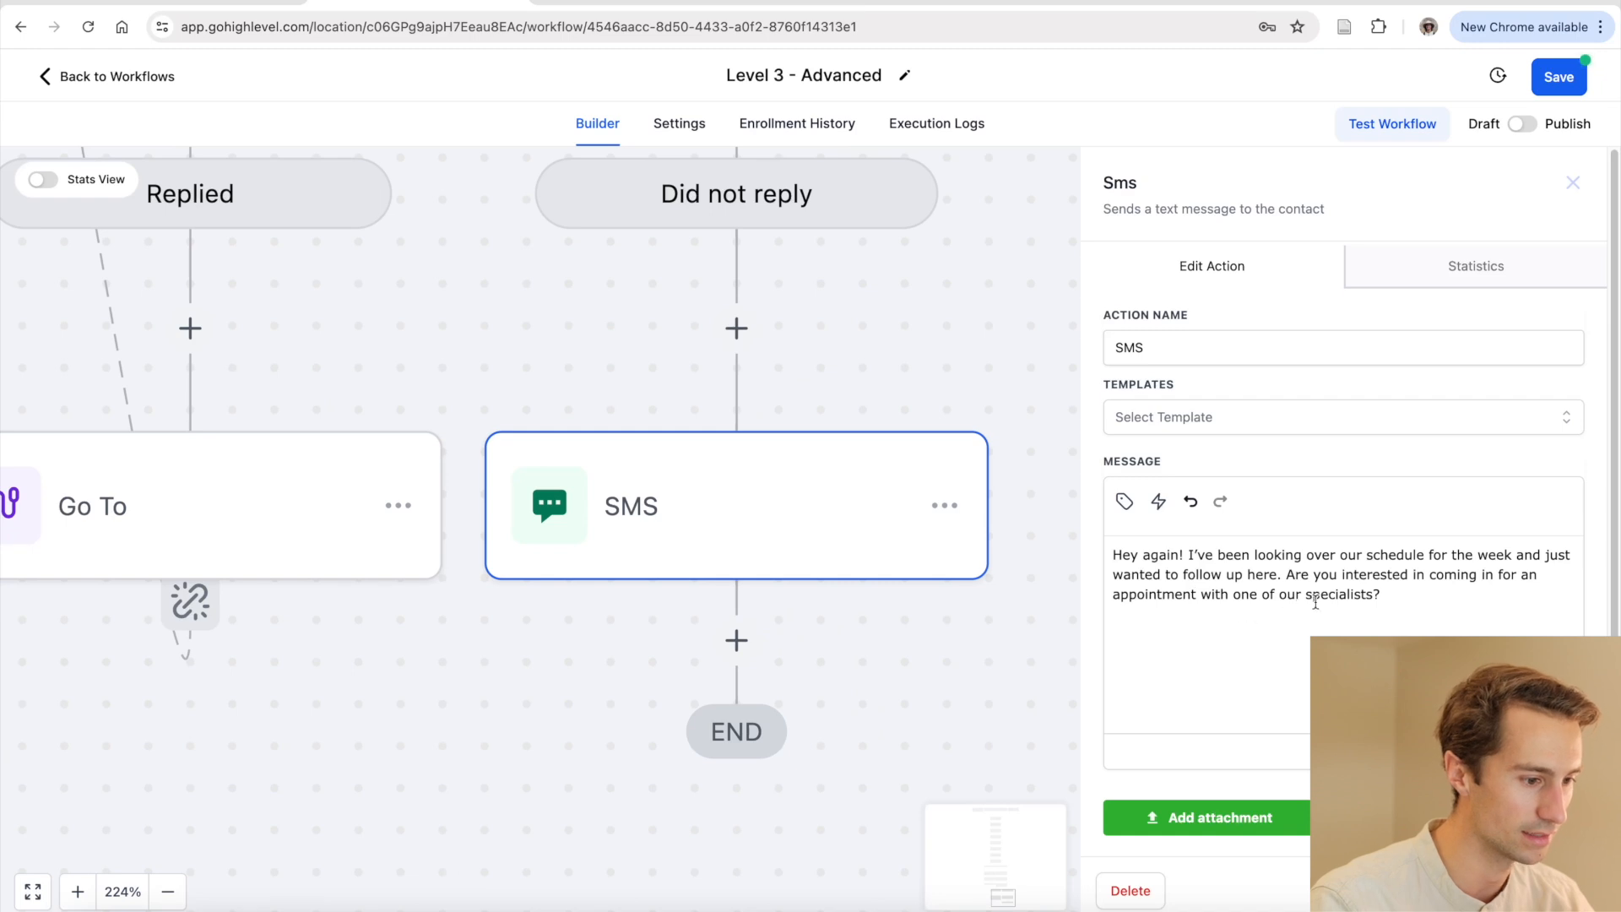
left_click_drag(1194, 557, 1426, 603)
left_click(1427, 582)
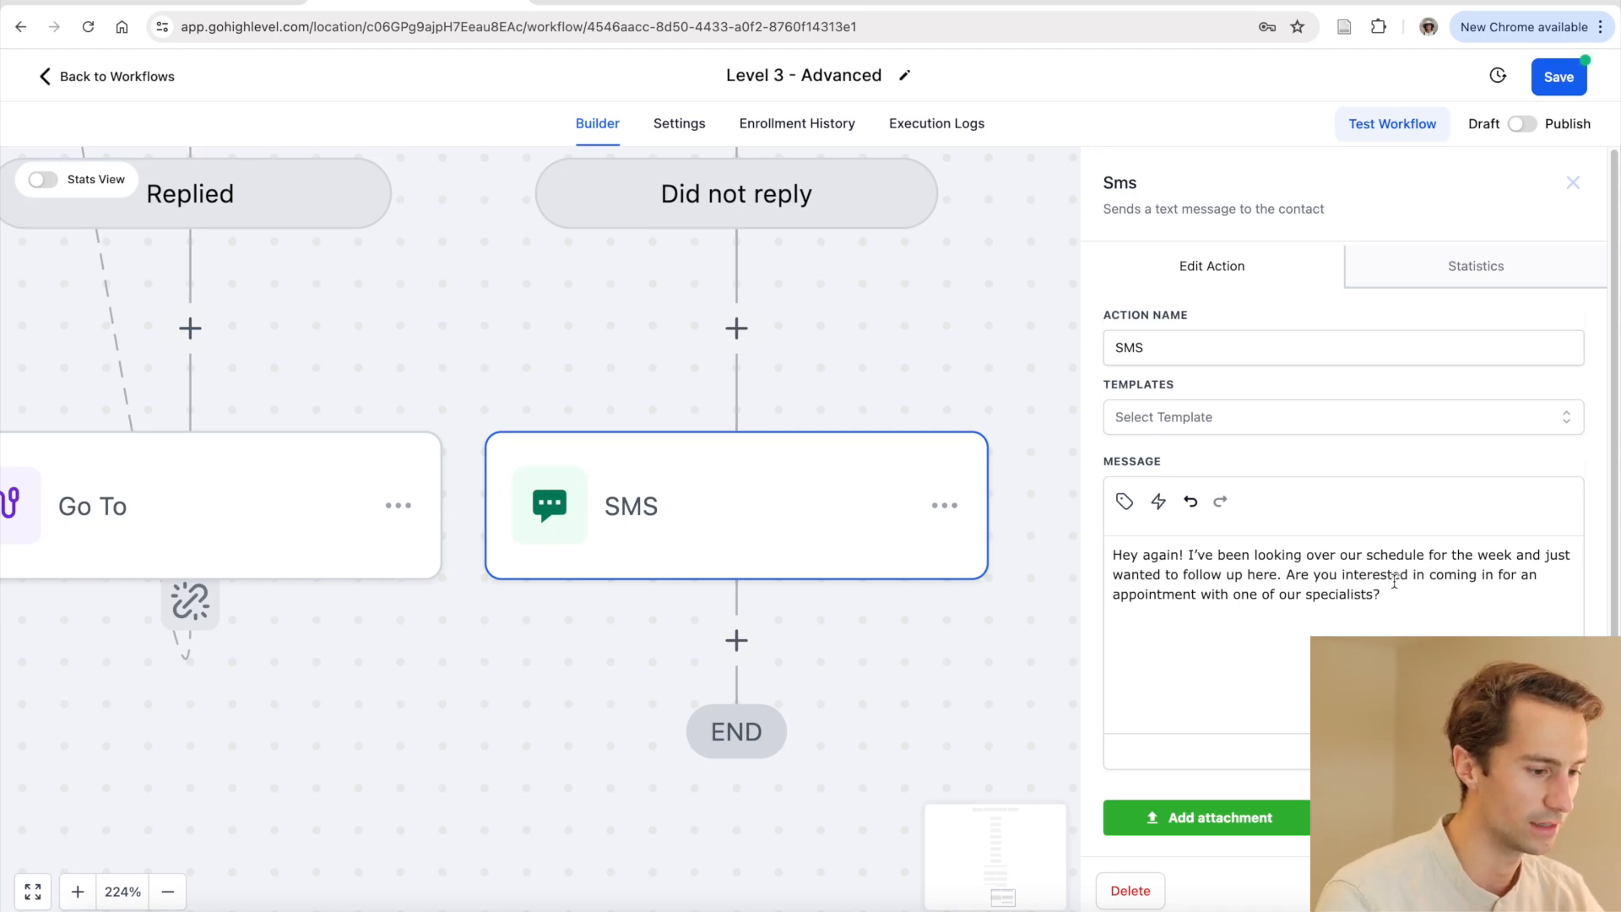
left_click(1024, 625)
scroll(1005, 645, "down", 5)
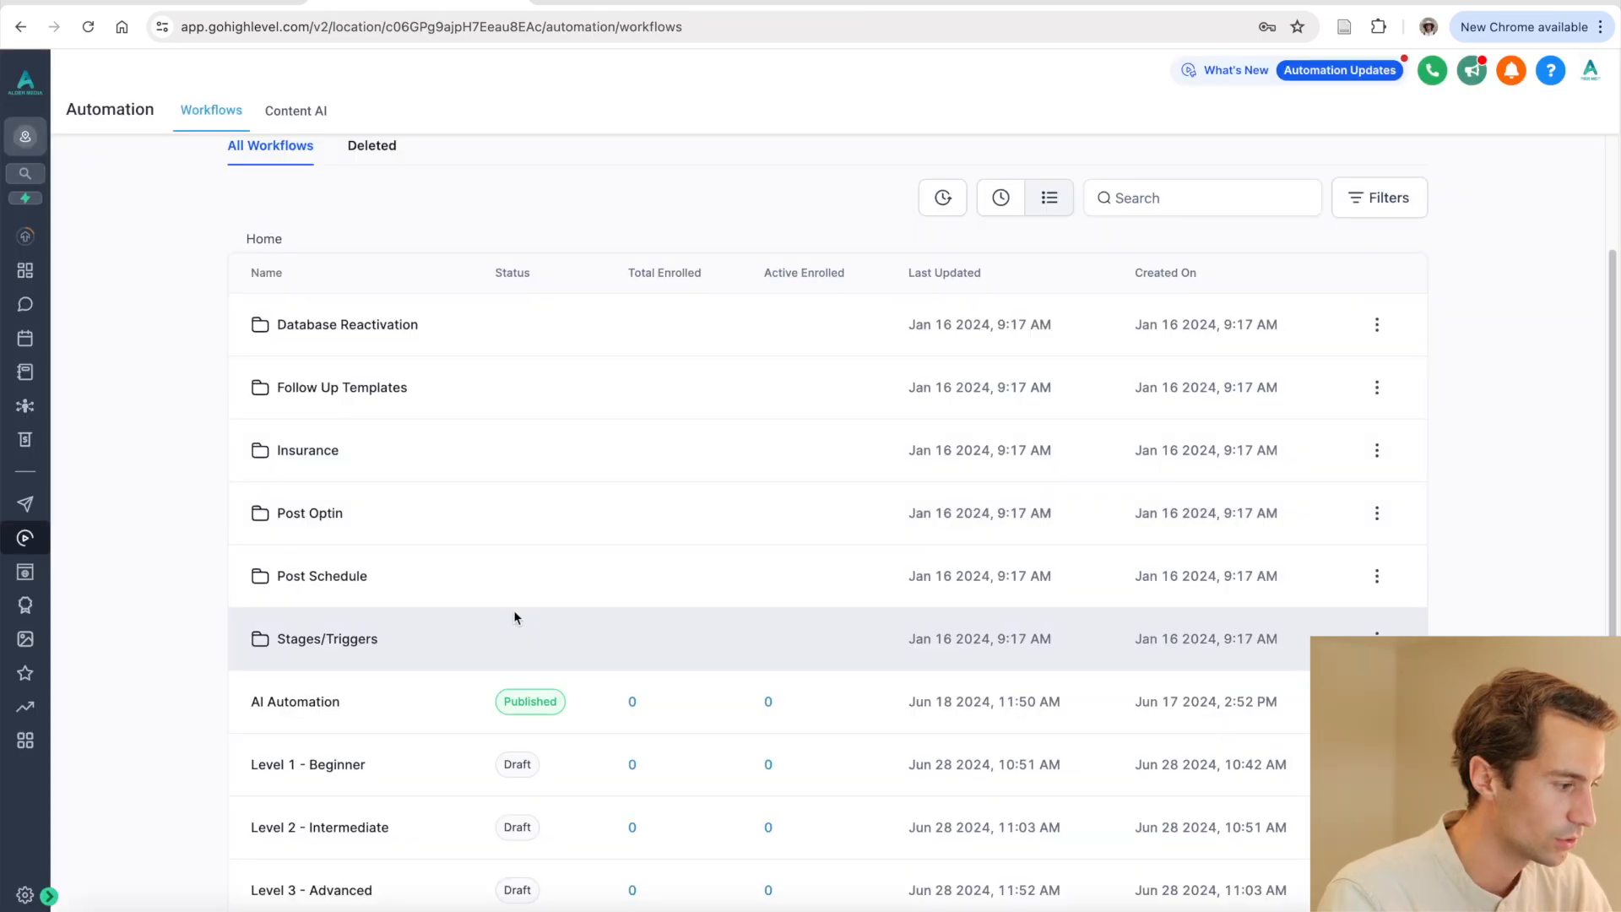
scroll(513, 610, "down", 1)
left_click(310, 420)
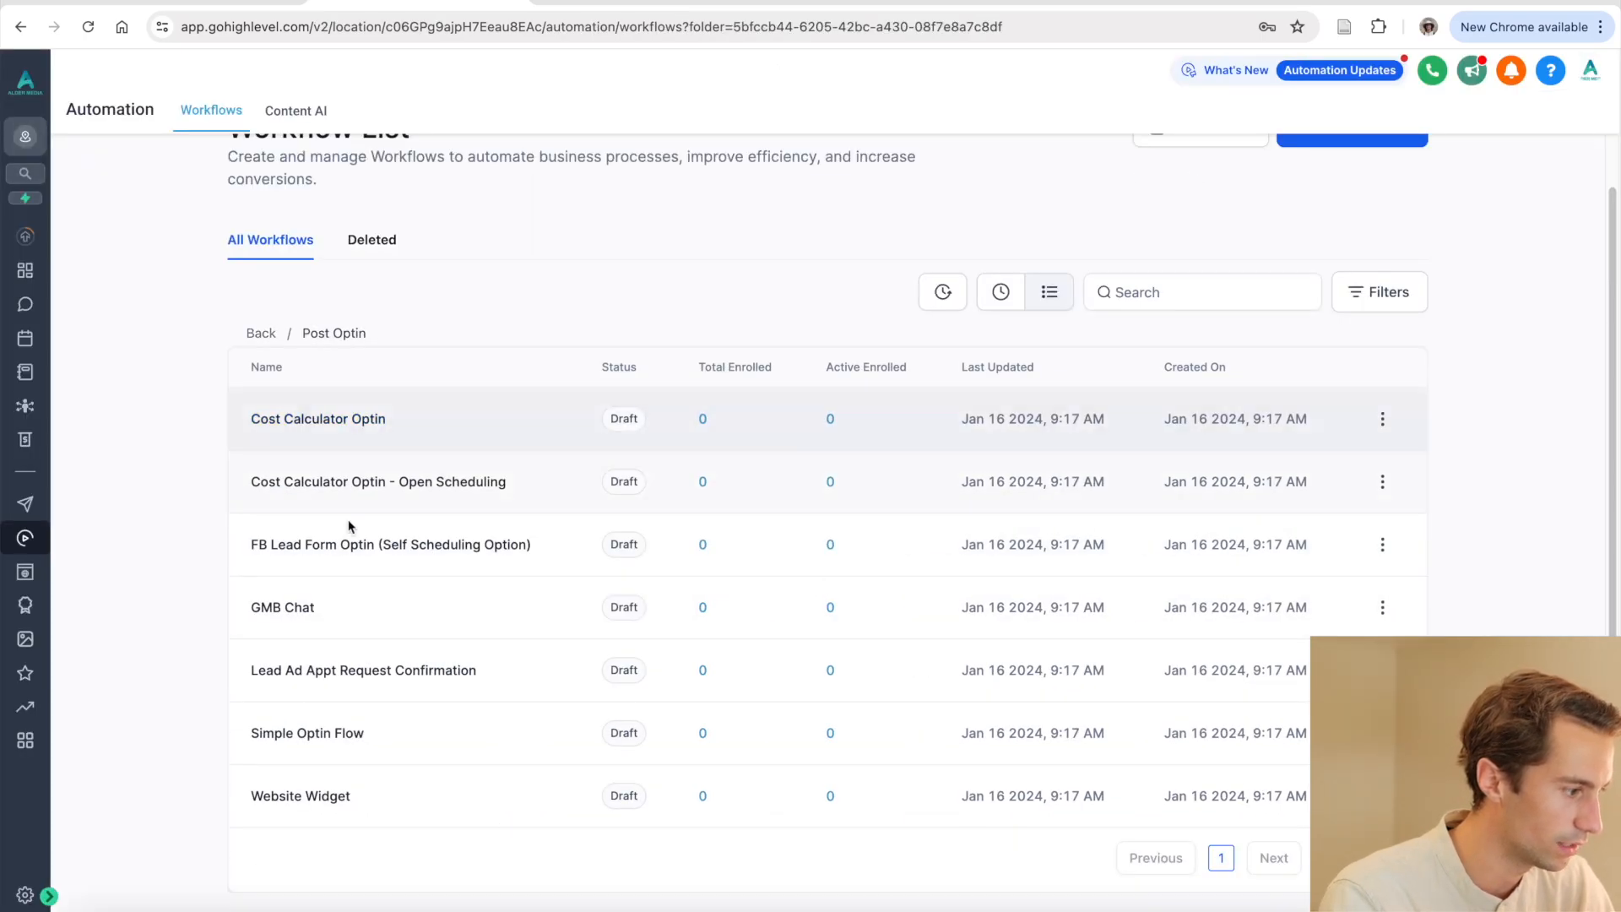
left_click(389, 549)
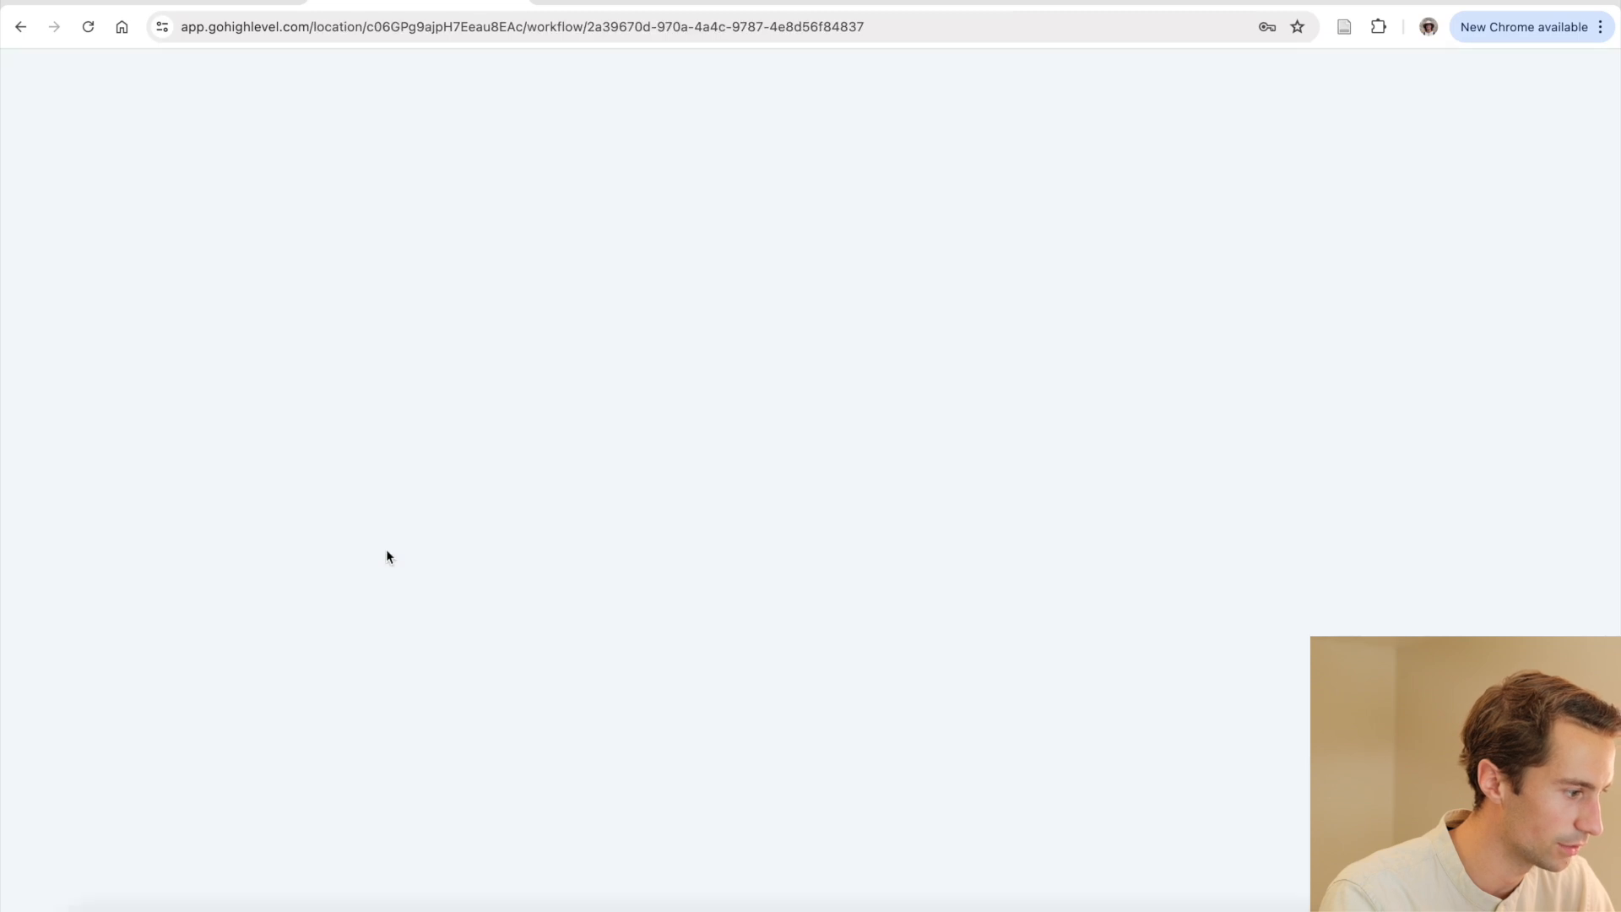
scroll(862, 608, "down", 5)
scroll(865, 614, "down", 2)
scroll(865, 613, "down", 10)
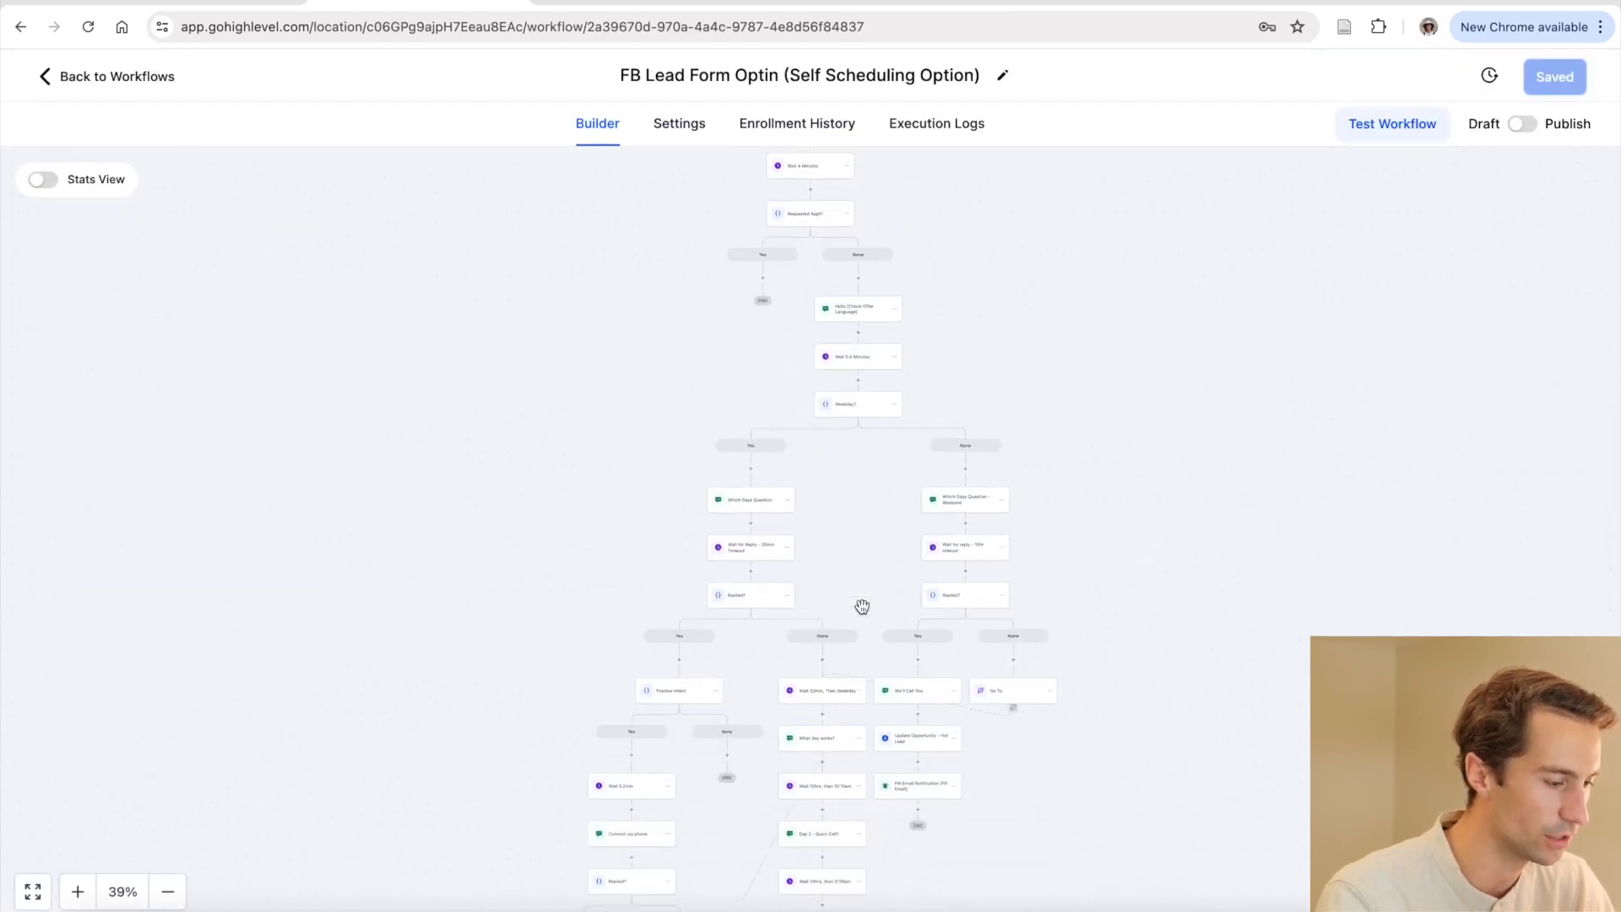
scroll(844, 583, "up", 12)
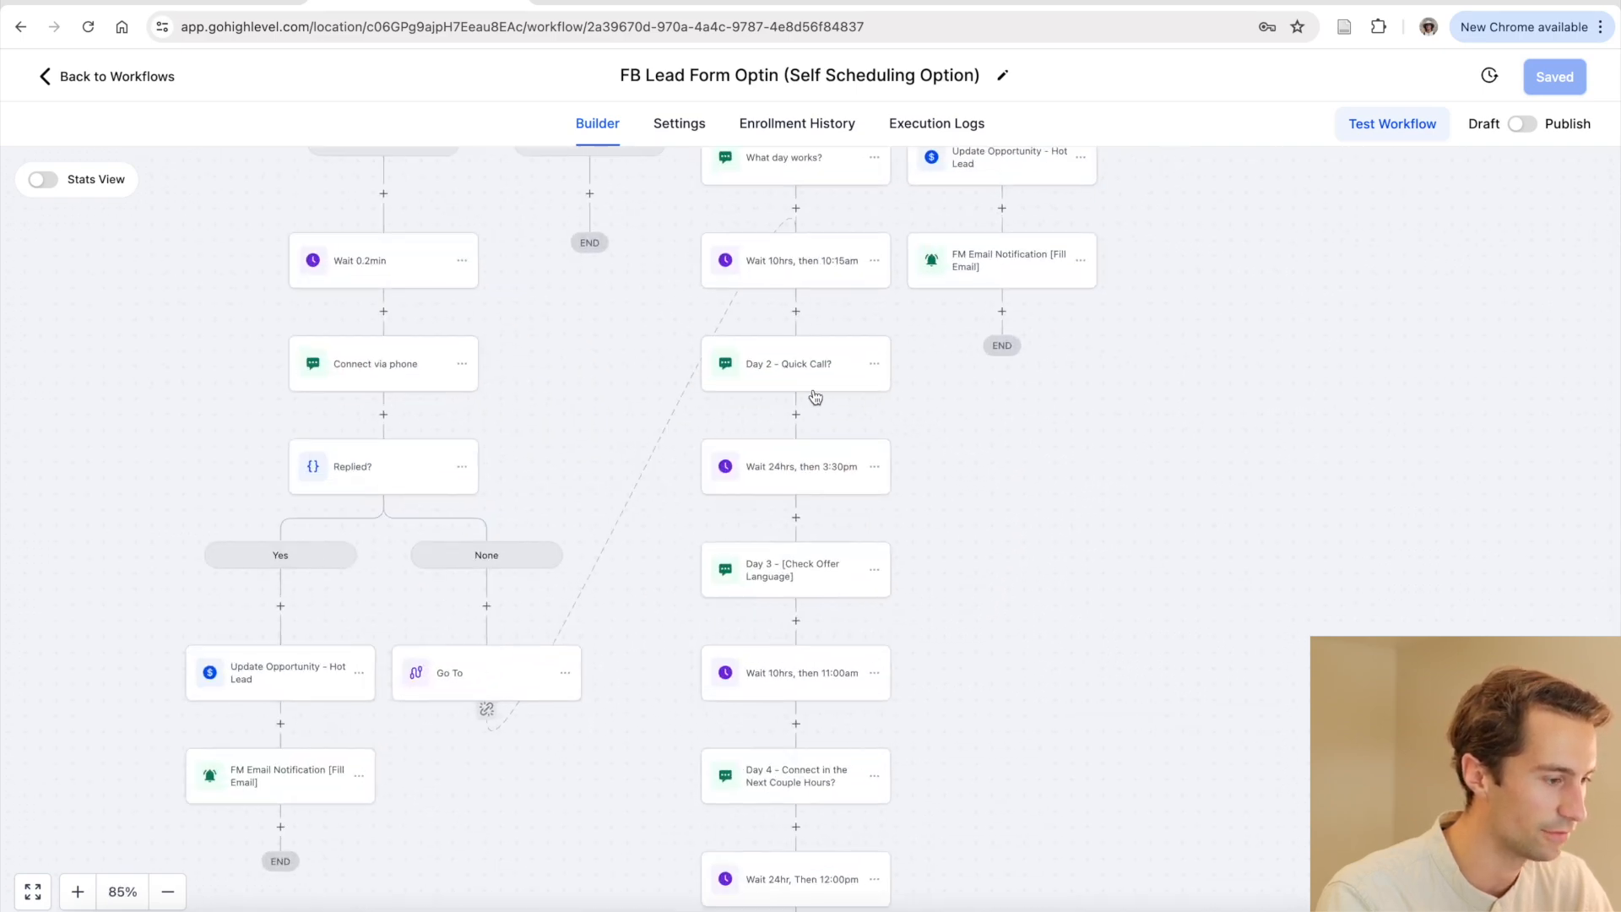
scroll(815, 396, "up", 1)
left_click(828, 414)
left_click(804, 623)
left_click(800, 826)
scroll(800, 826, "down", 3)
left_click(807, 861)
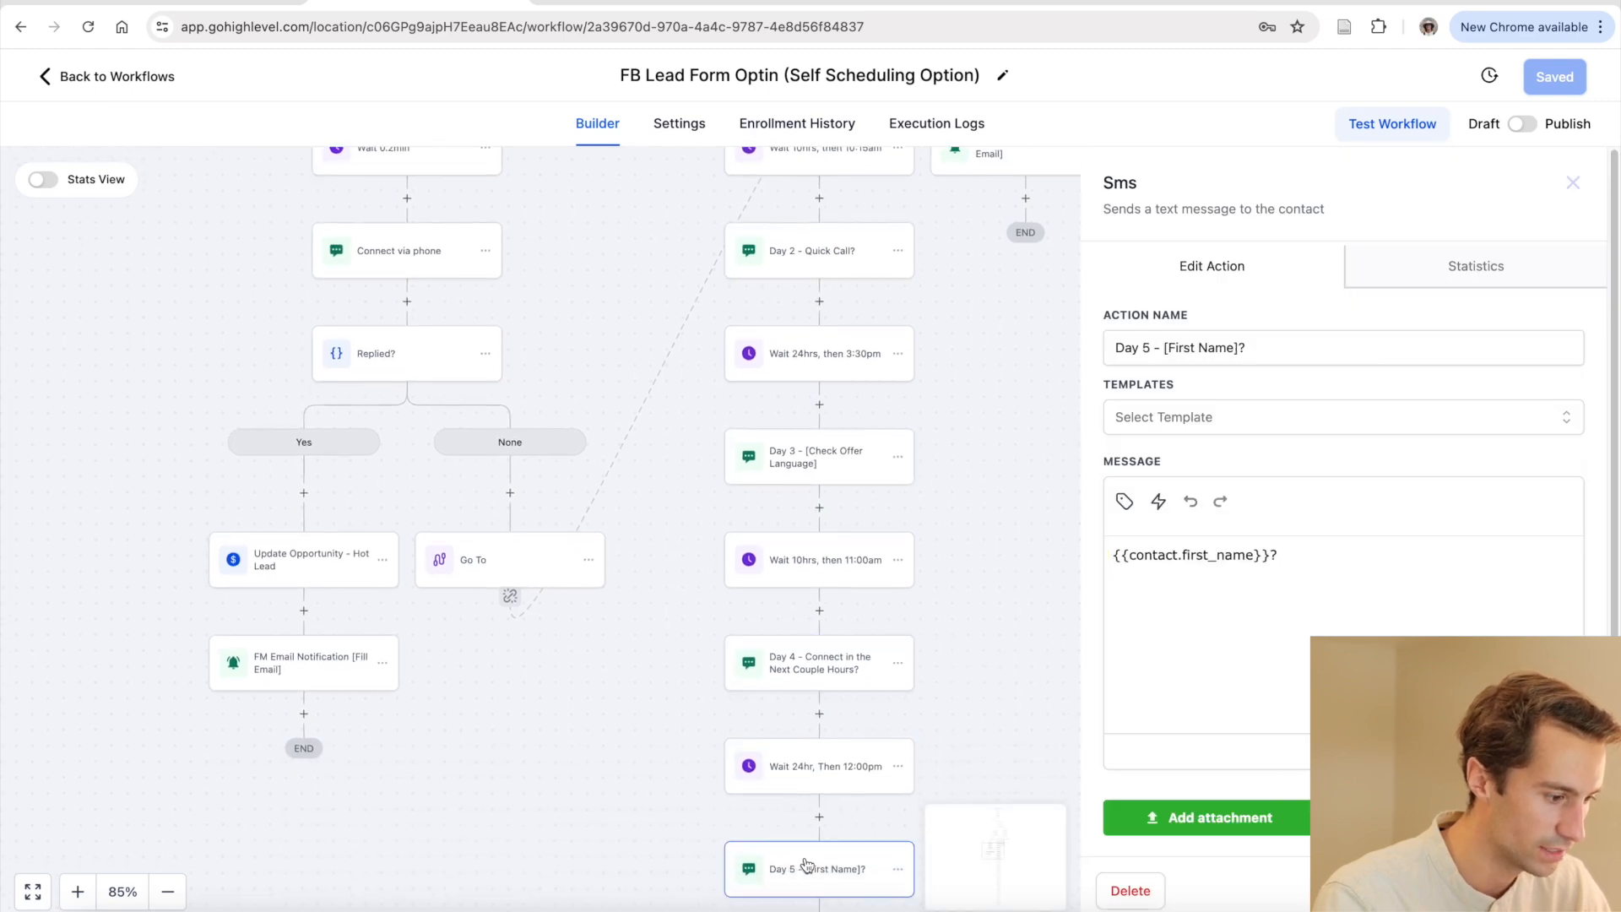
scroll(806, 861, "down", 4)
scroll(806, 798, "down", 2)
left_click(793, 809)
scroll(794, 809, "down", 4)
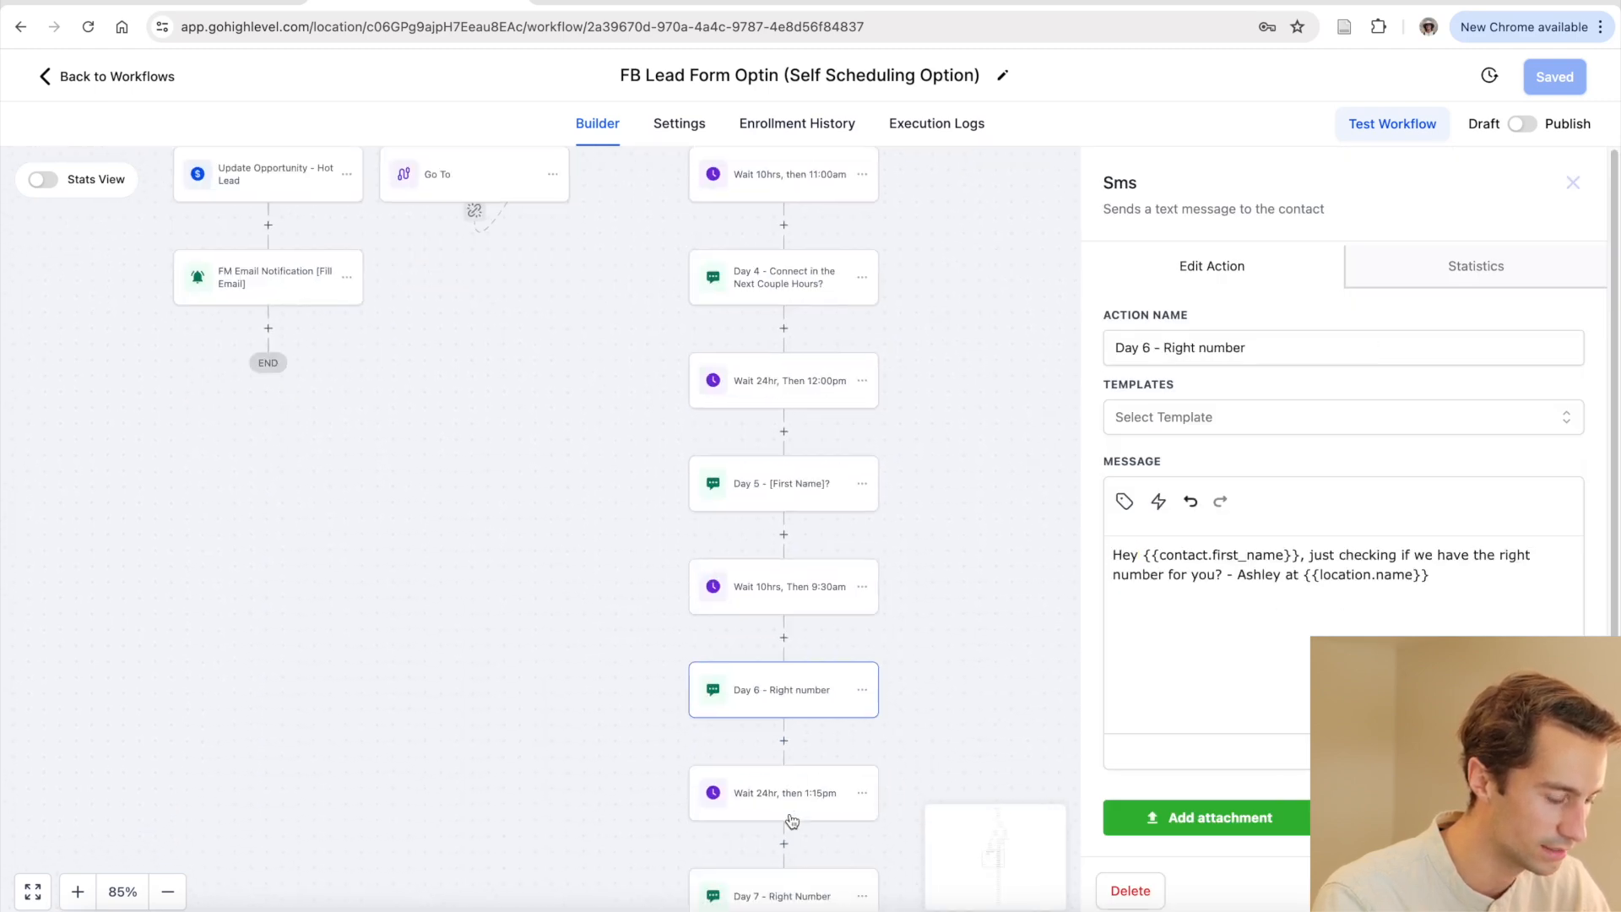
left_click(787, 775)
scroll(787, 775, "down", 3)
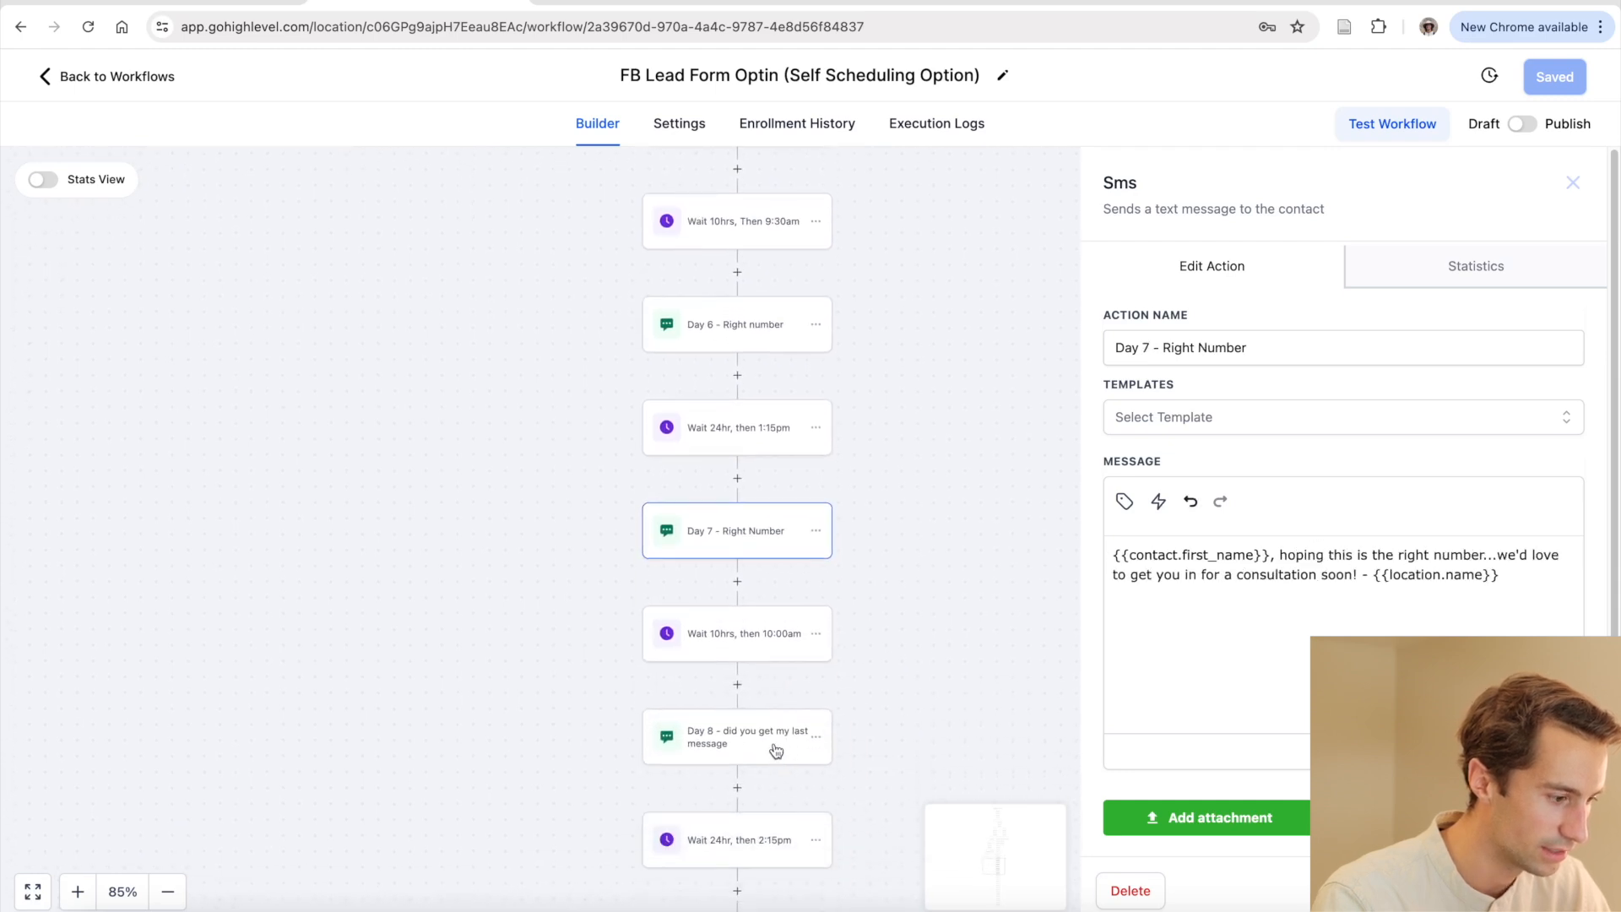
left_click(771, 749)
scroll(771, 749, "down", 4)
scroll(706, 748, "down", 3)
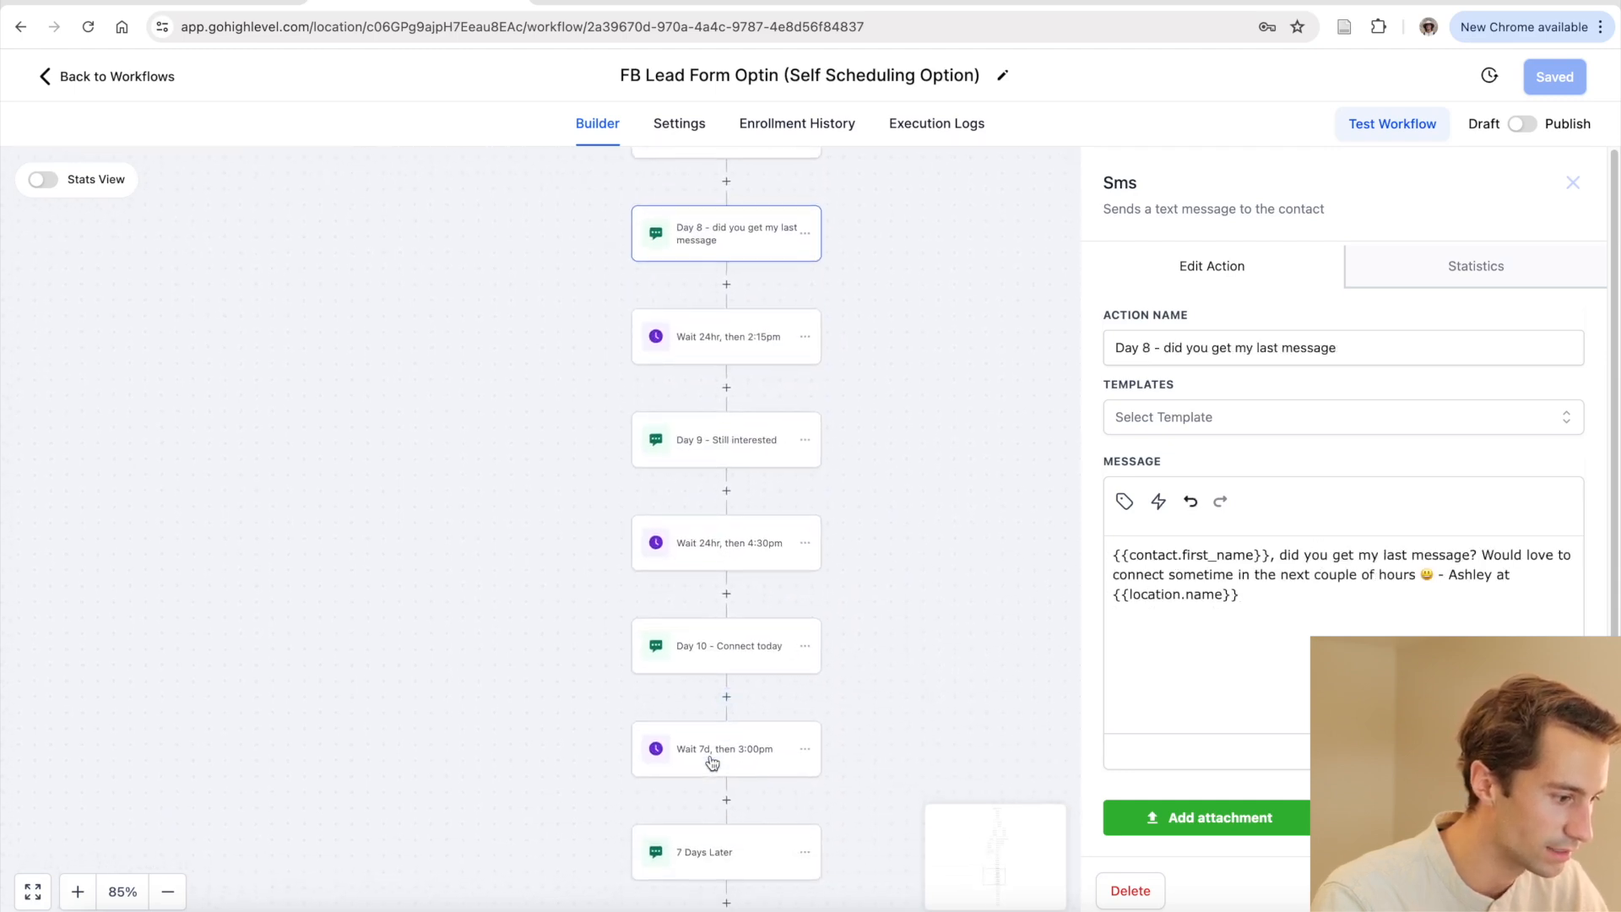
left_click(716, 649)
scroll(756, 713, "down", 2)
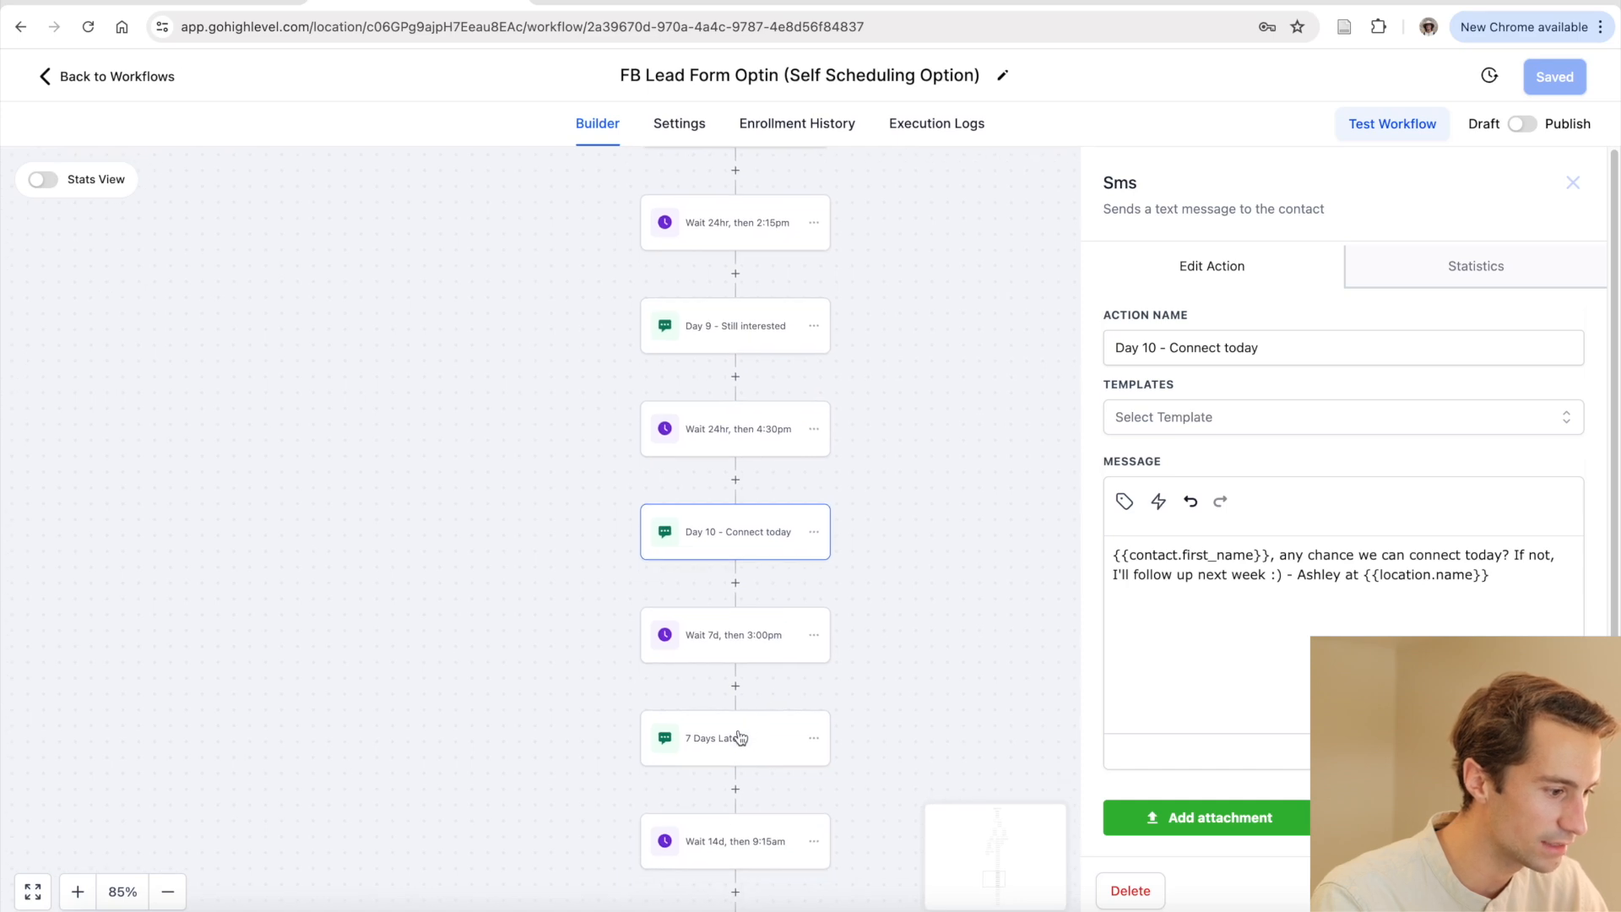
left_click(740, 738)
scroll(720, 759, "down", 5)
scroll(719, 762, "down", 6)
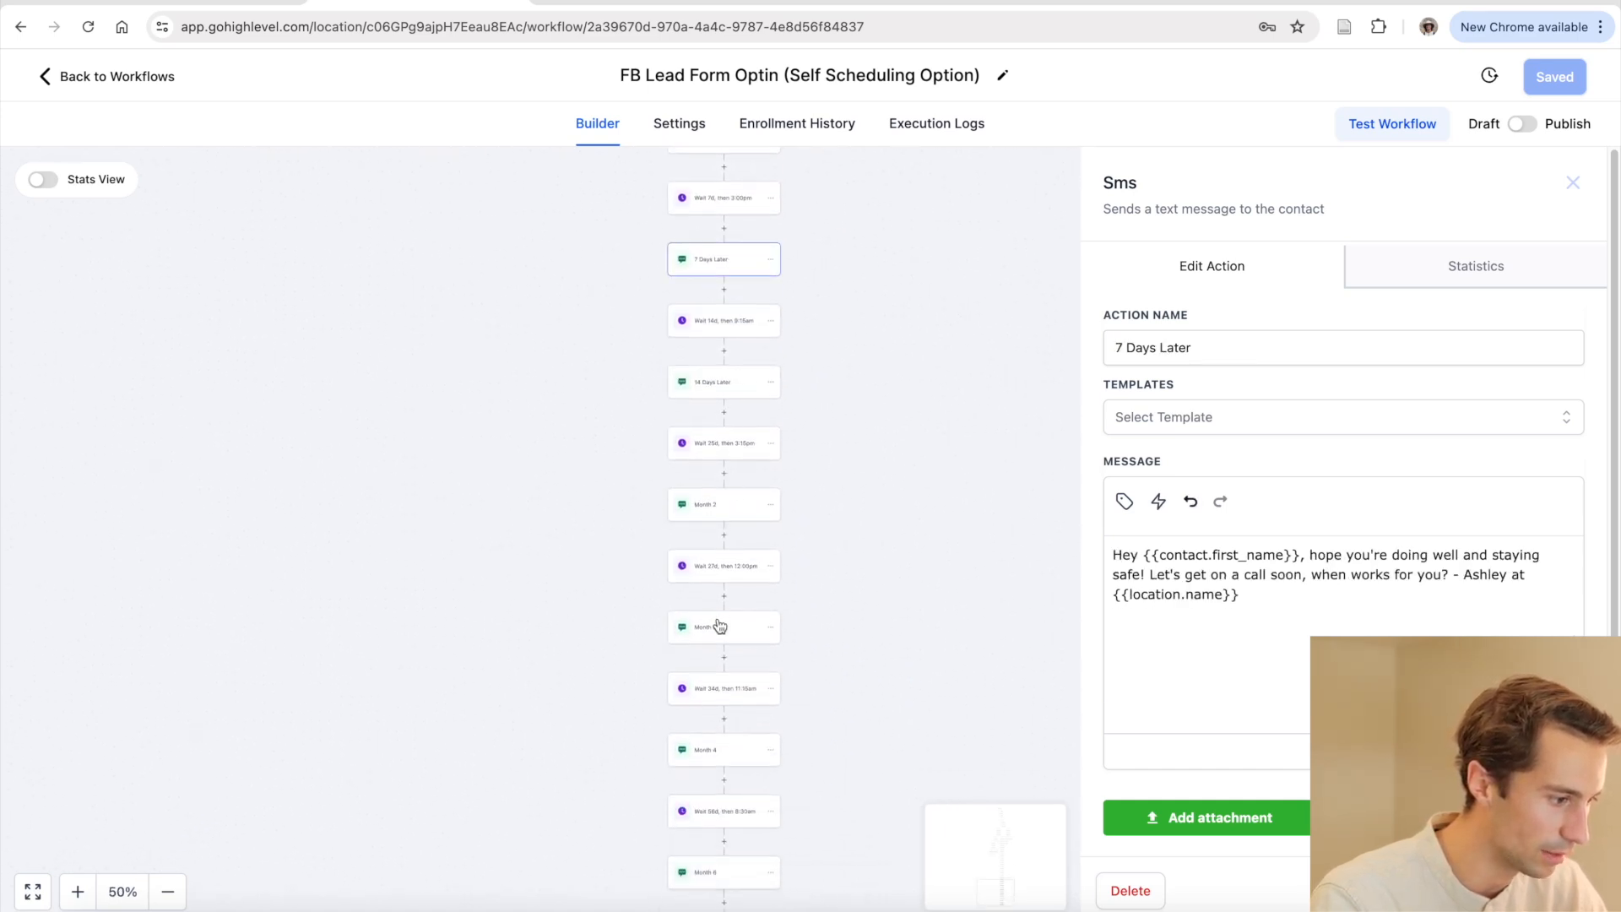
left_click(719, 625)
left_click(715, 754)
scroll(752, 753, "up", 8)
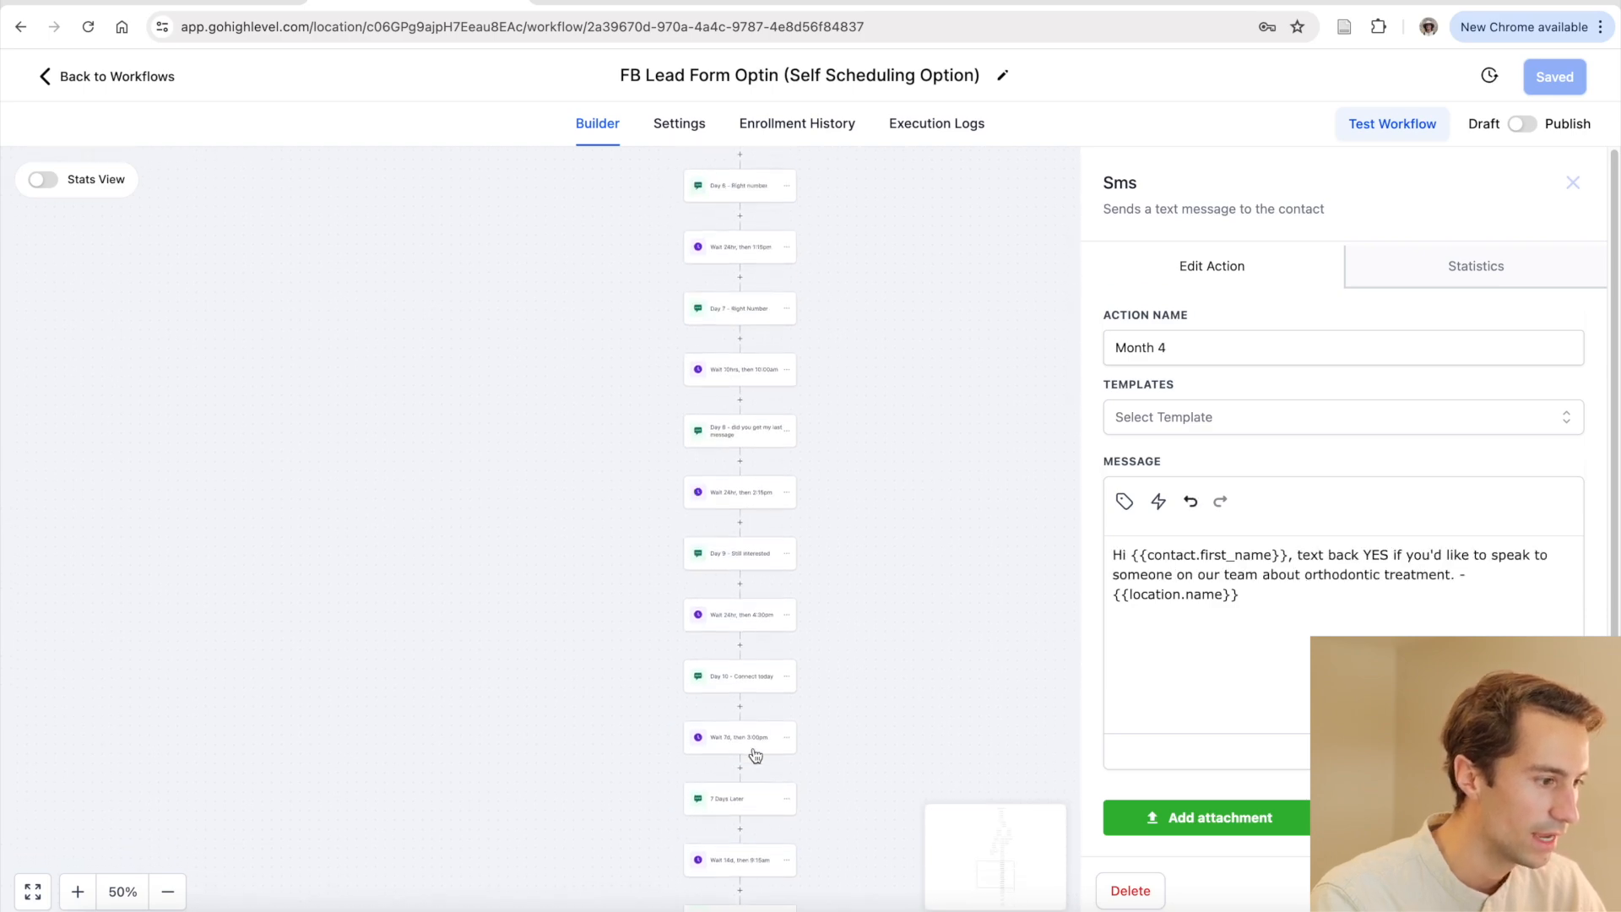
left_click(663, 488)
scroll(663, 488, "down", 5)
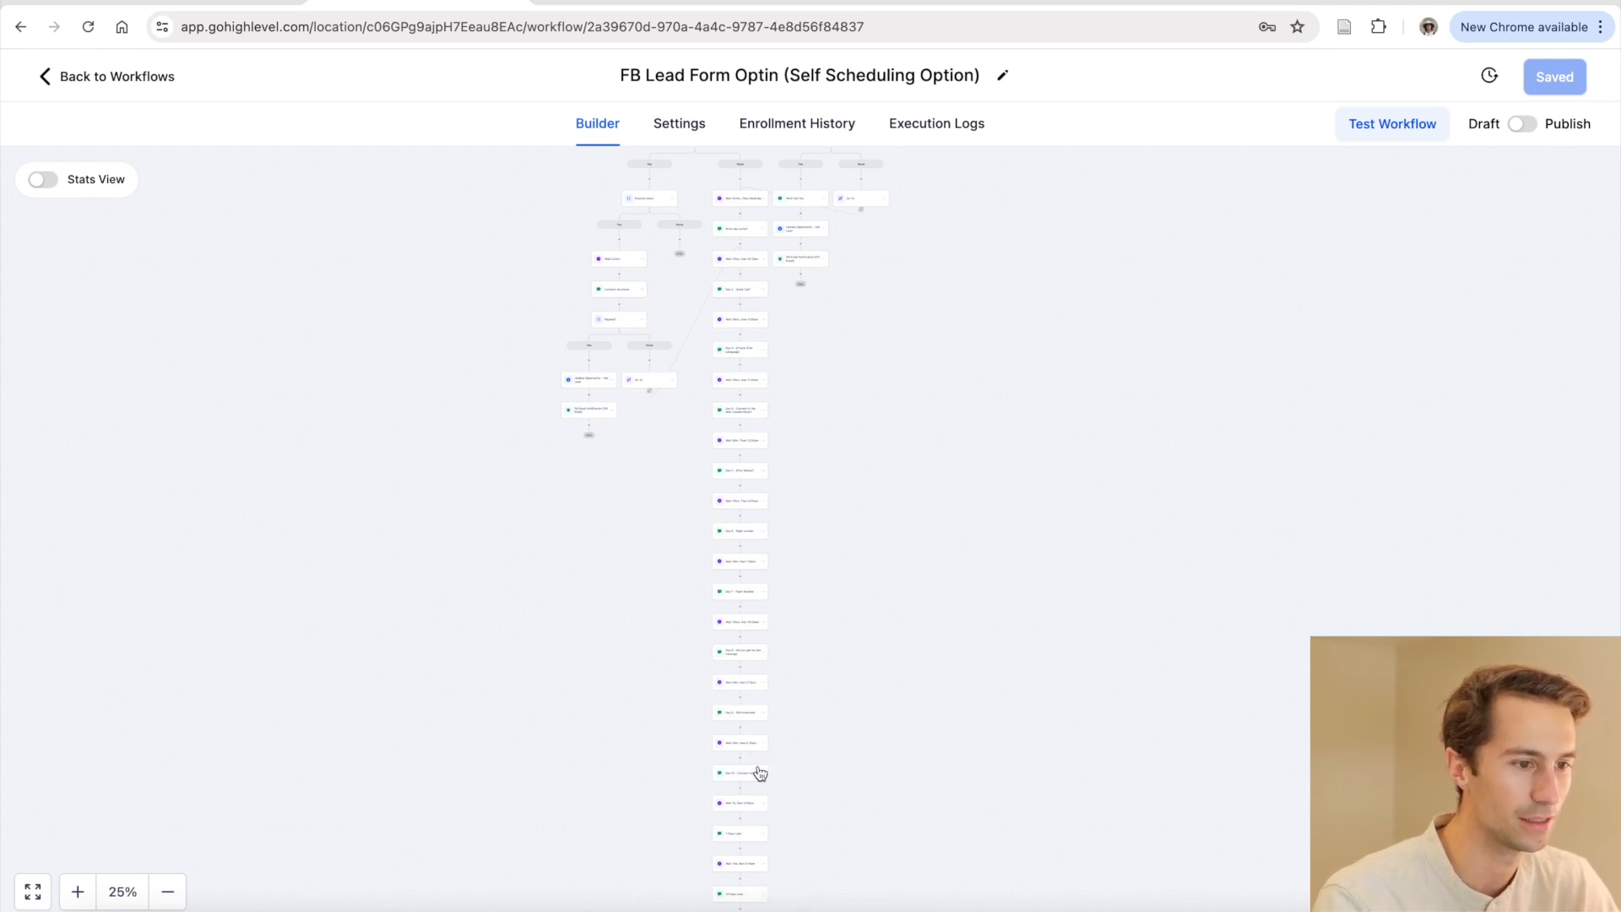
scroll(736, 558, "up", 1)
scroll(737, 564, "up", 5)
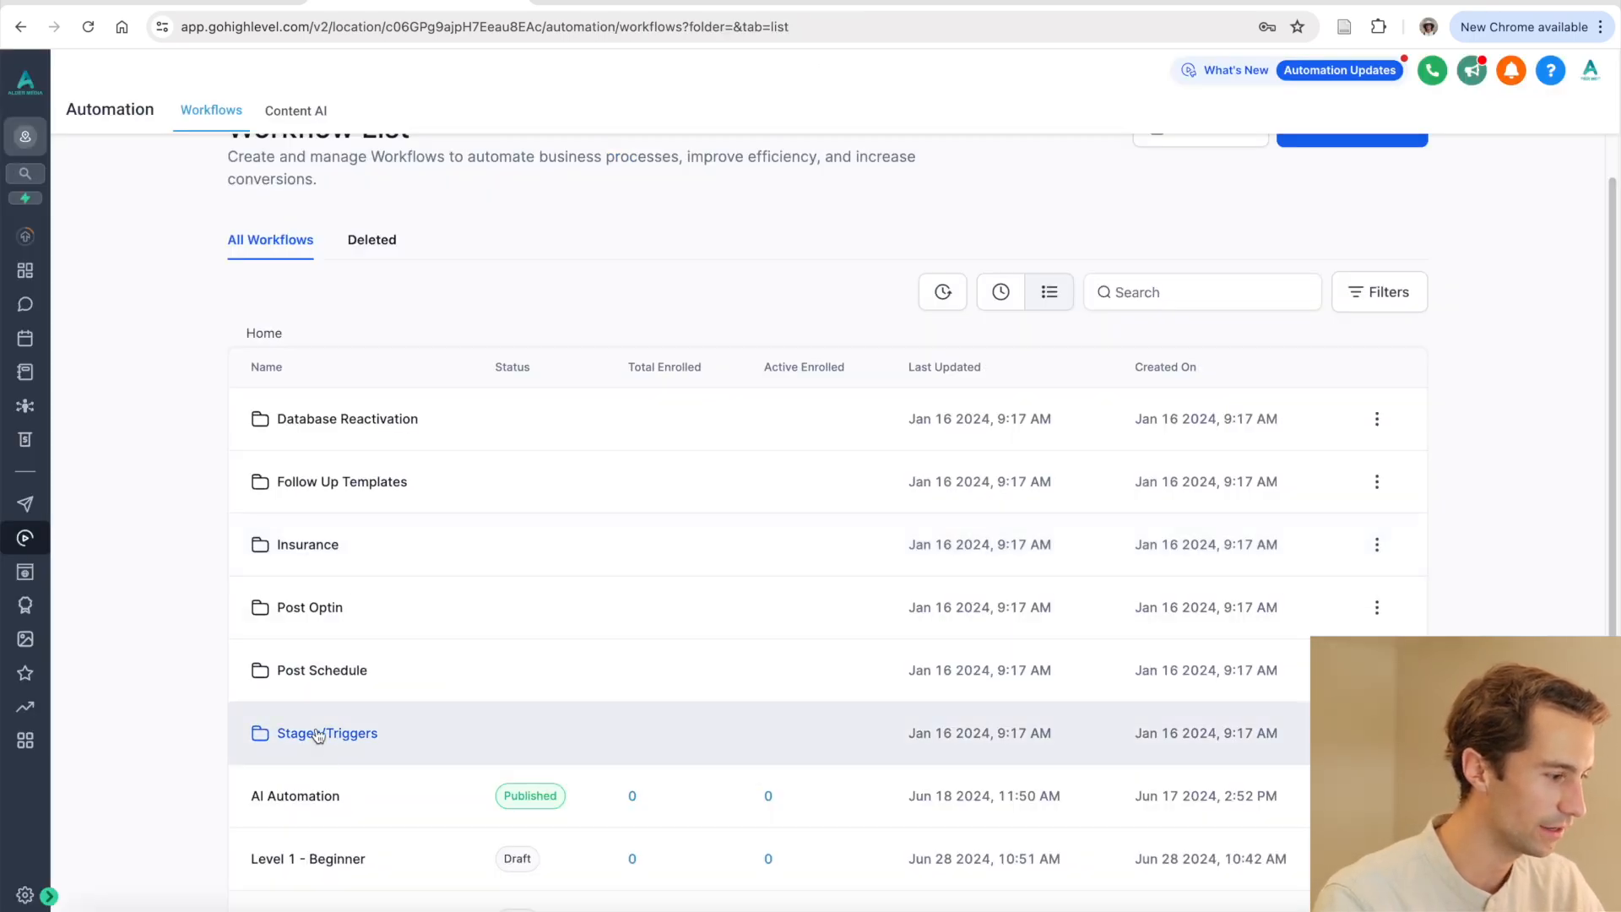
Go into the Stages/Triggers folder and load the Pending Treatment workflow
left_click(315, 736)
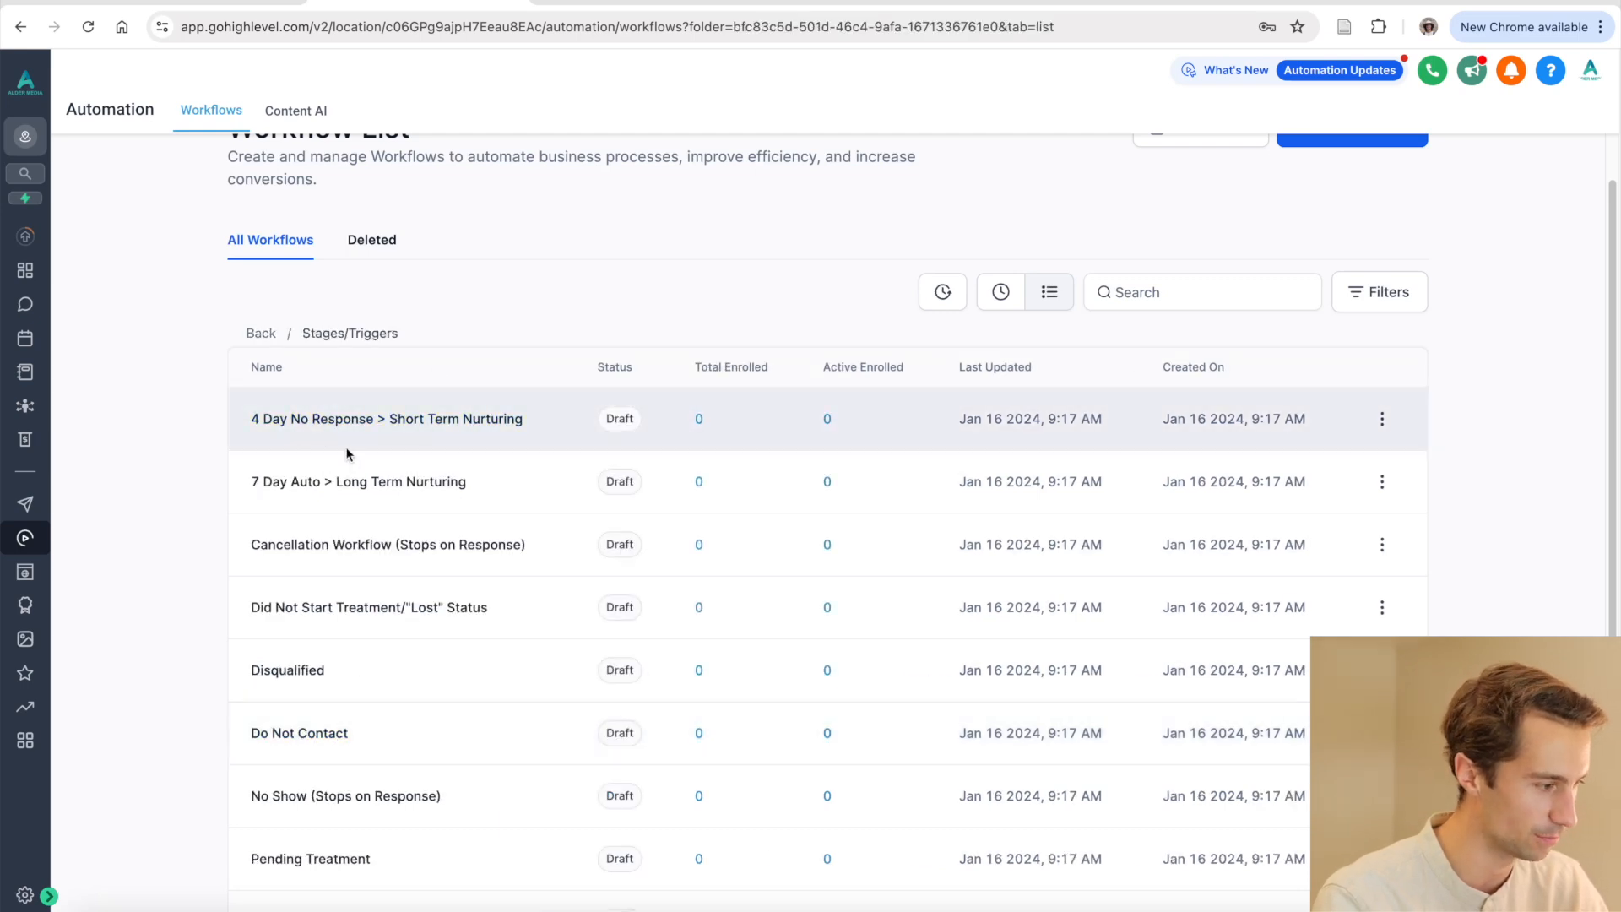
scroll(368, 555, "down", 1)
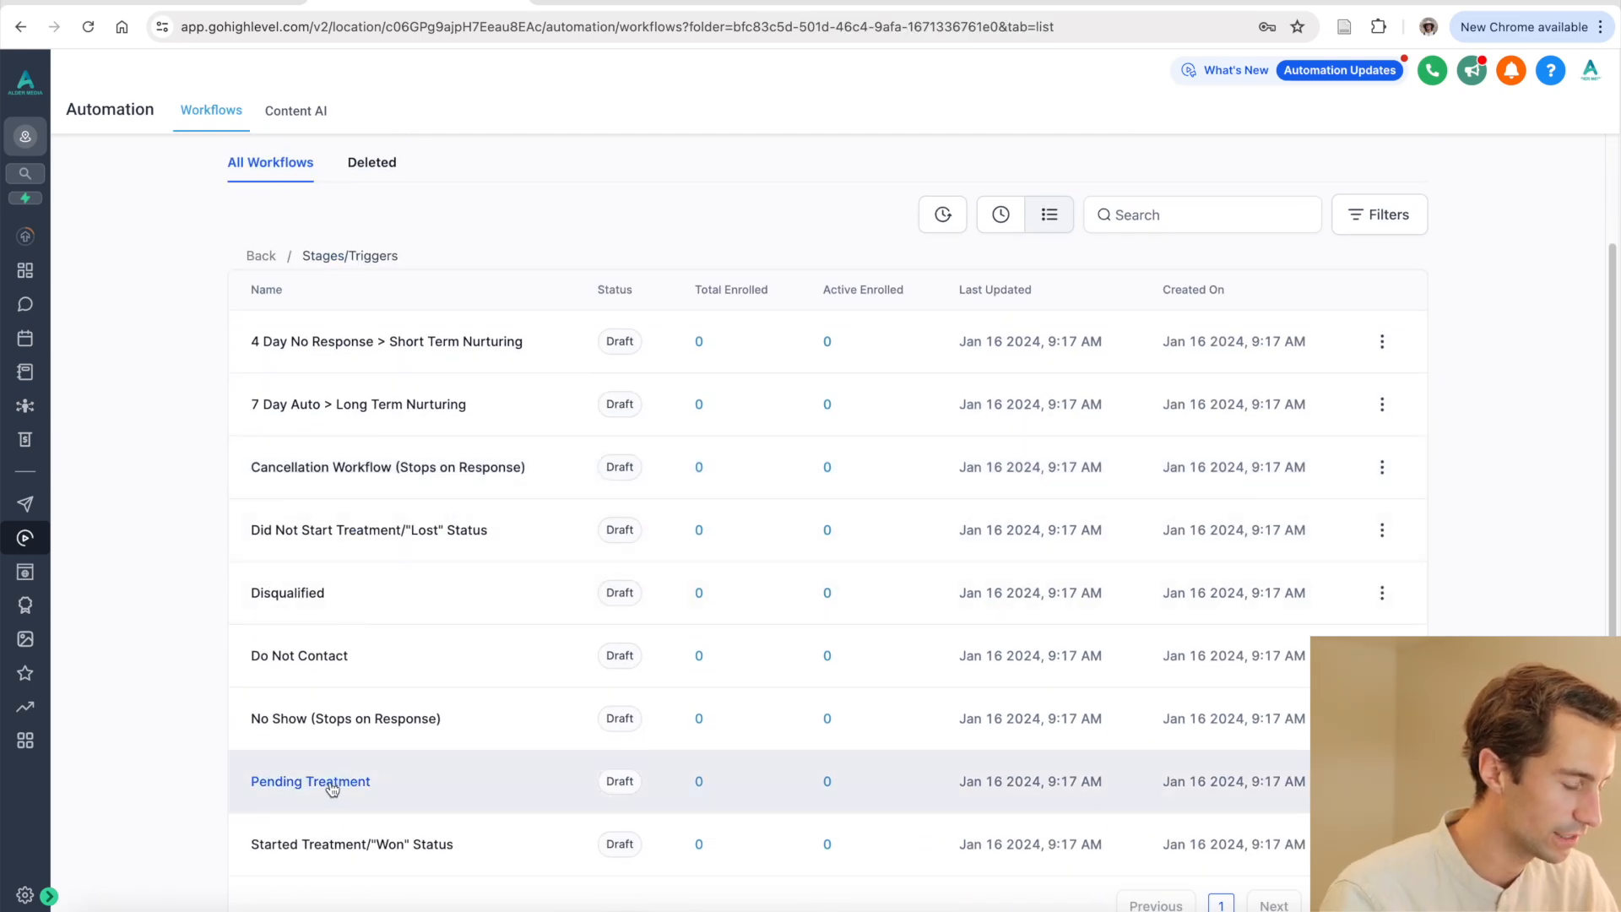
left_click(332, 786)
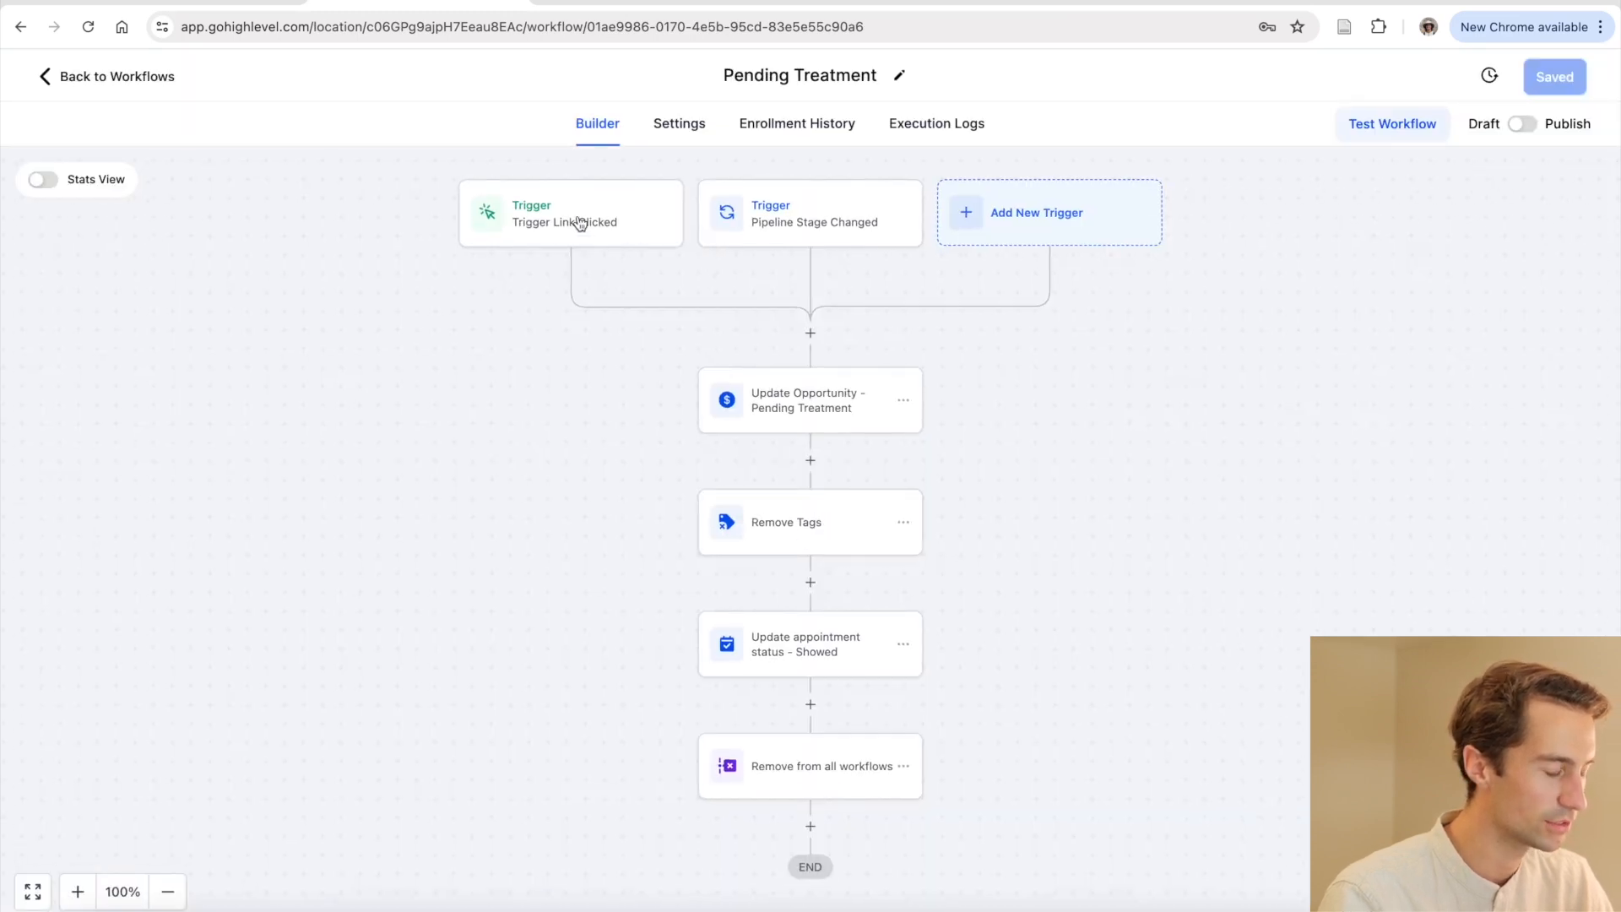
Review the Trigger Link Clicked and Pipeline Stage Changed trigger settings
left_click(584, 223)
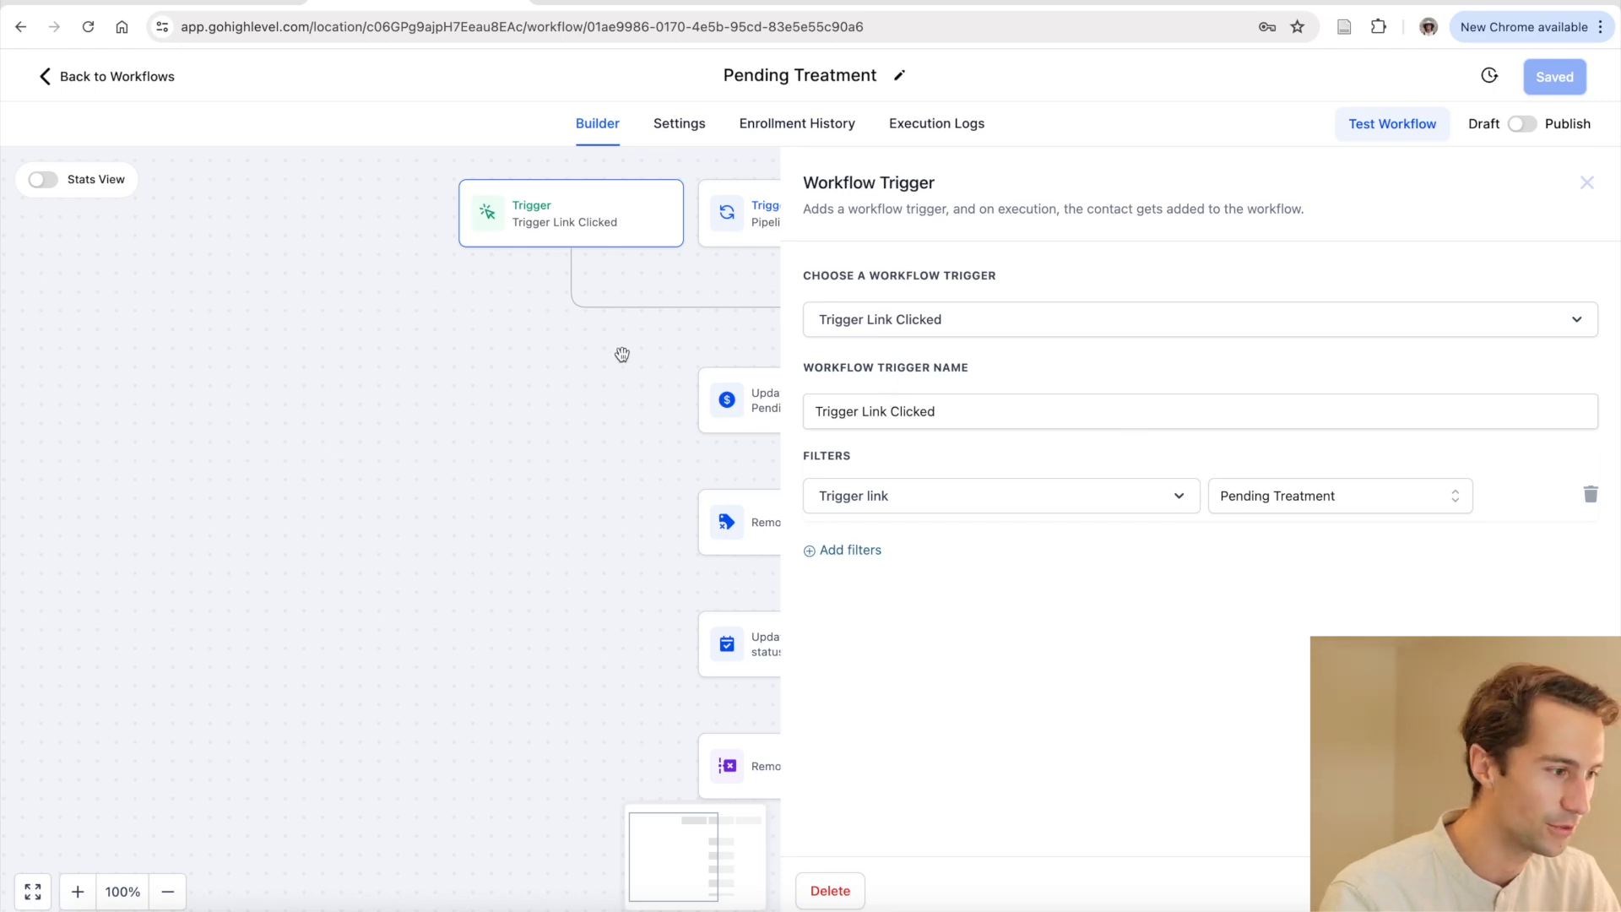
left_click(591, 351)
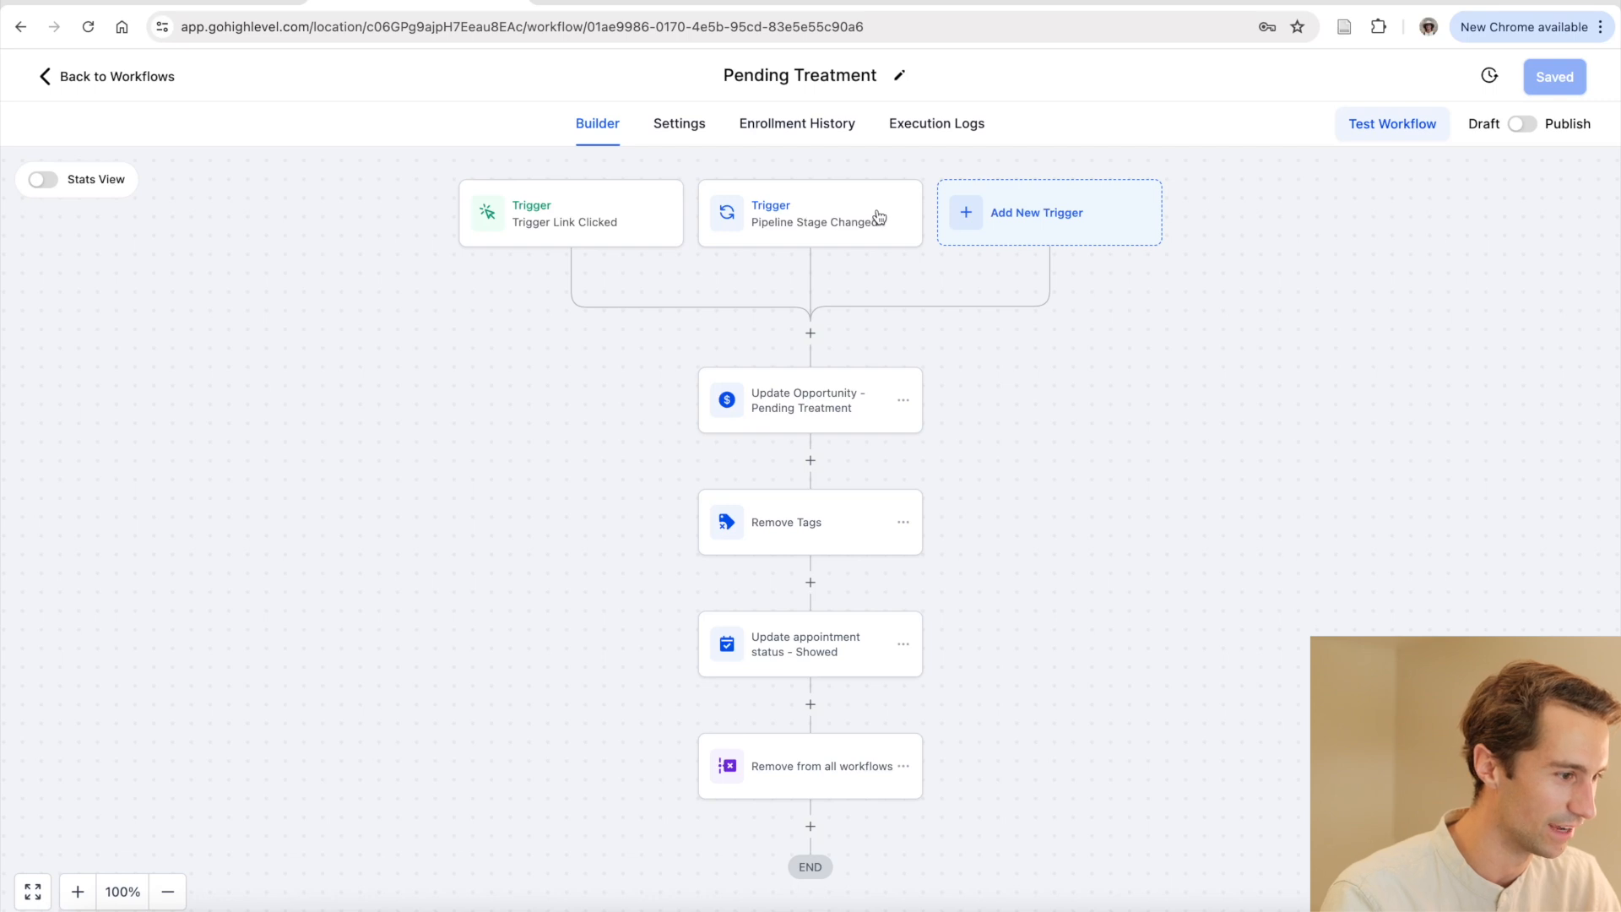
left_click(844, 212)
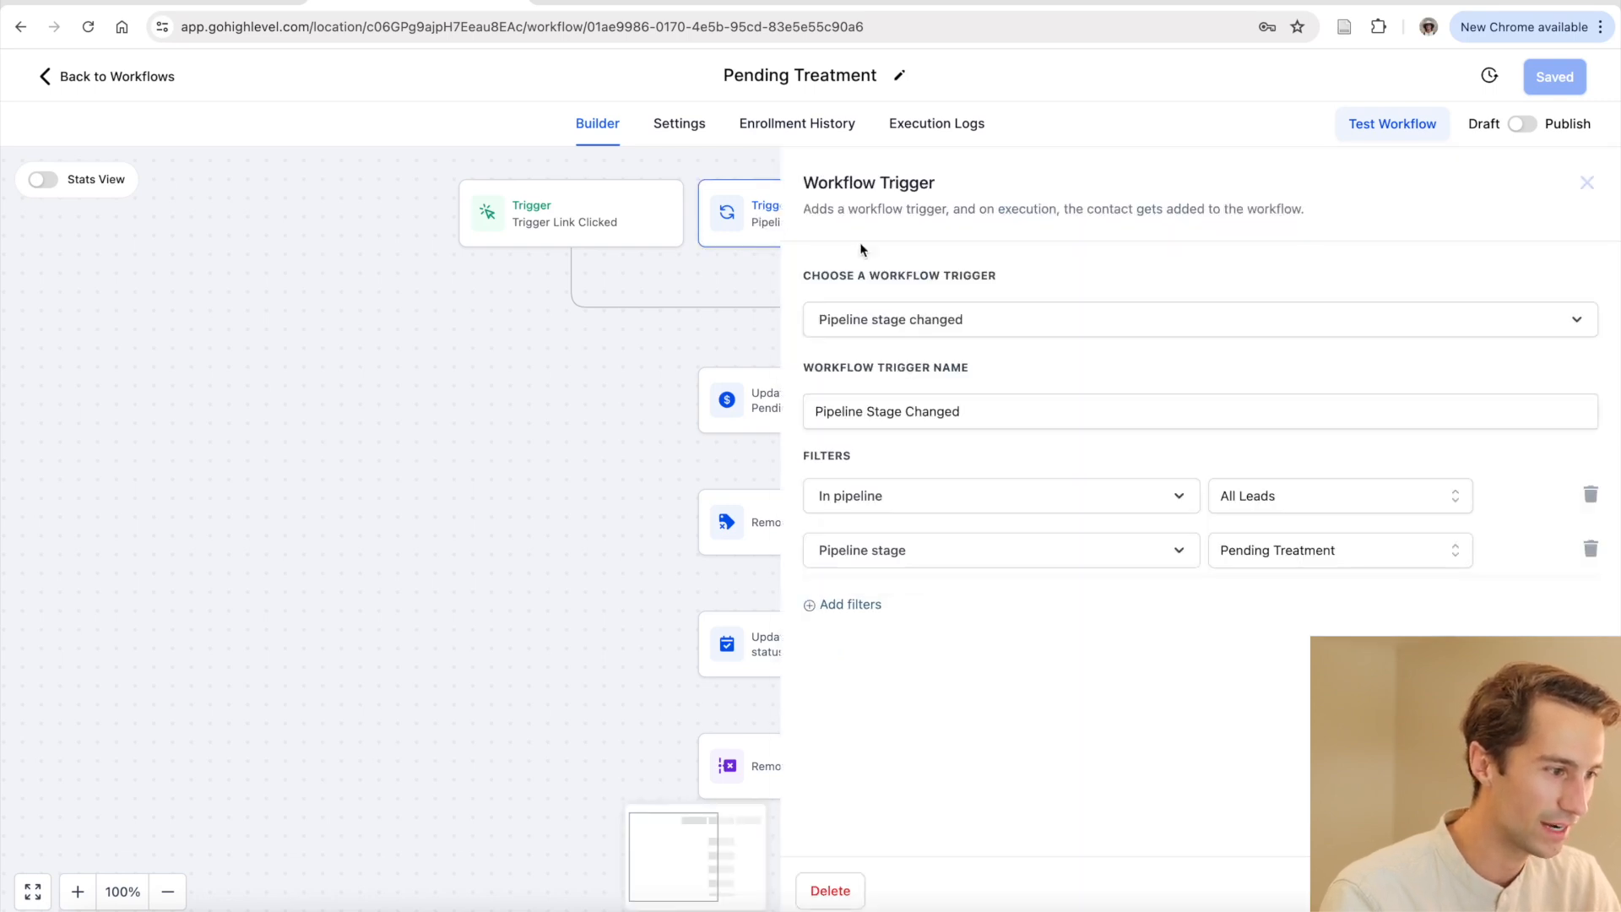
left_click(637, 364)
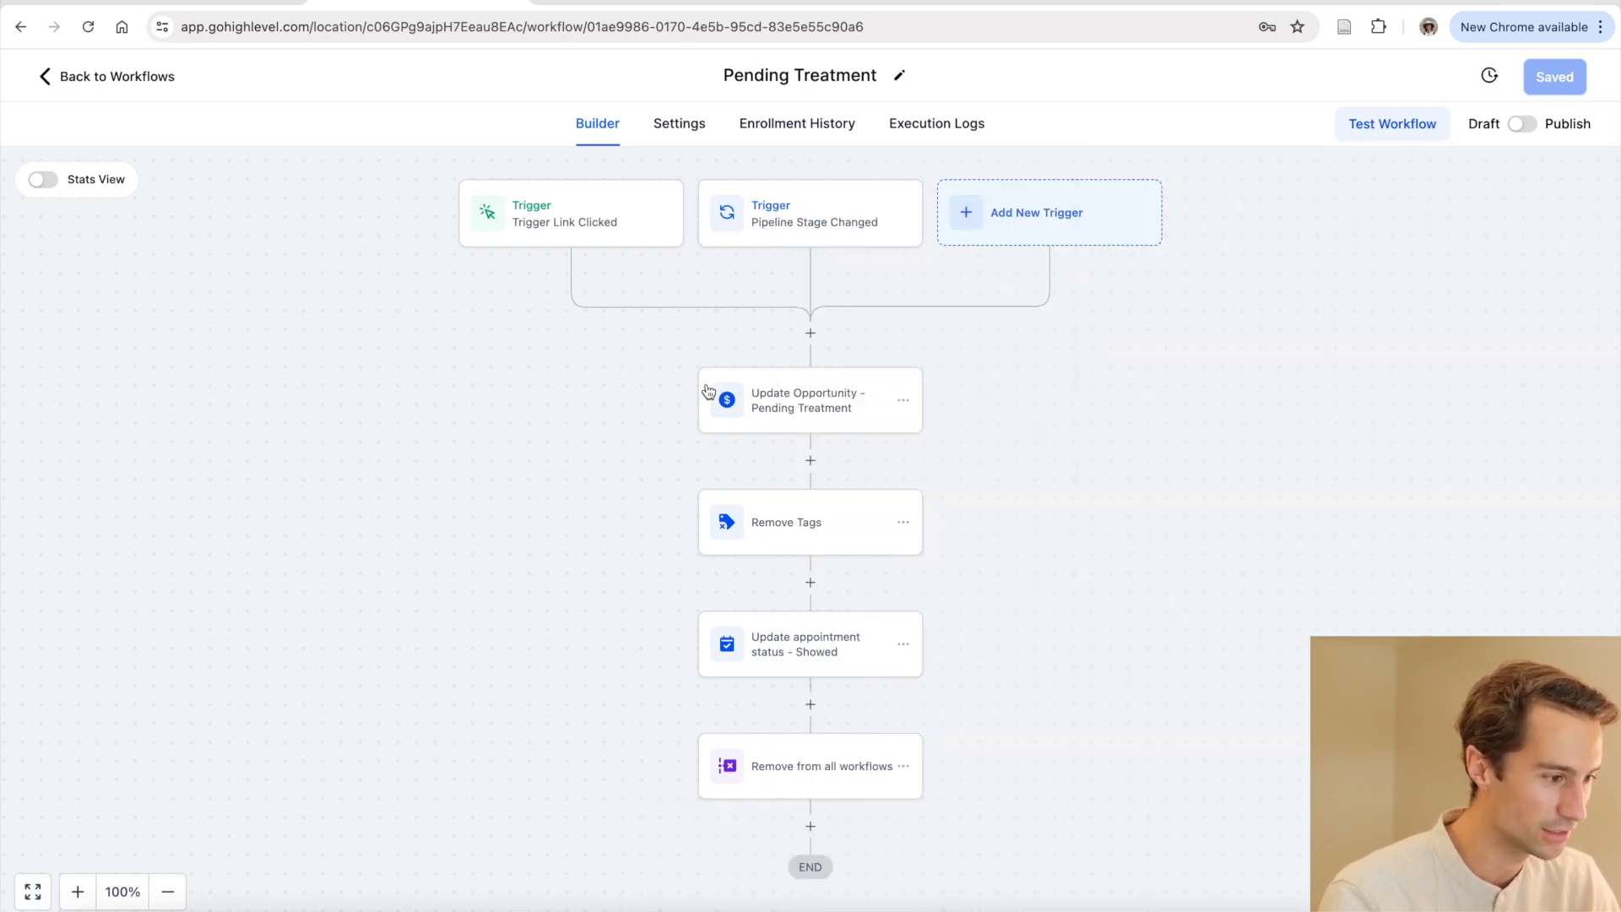
Review the Update Opportunity, Remove Tags, appointment status and Remove from all workflows steps
left_click(811, 404)
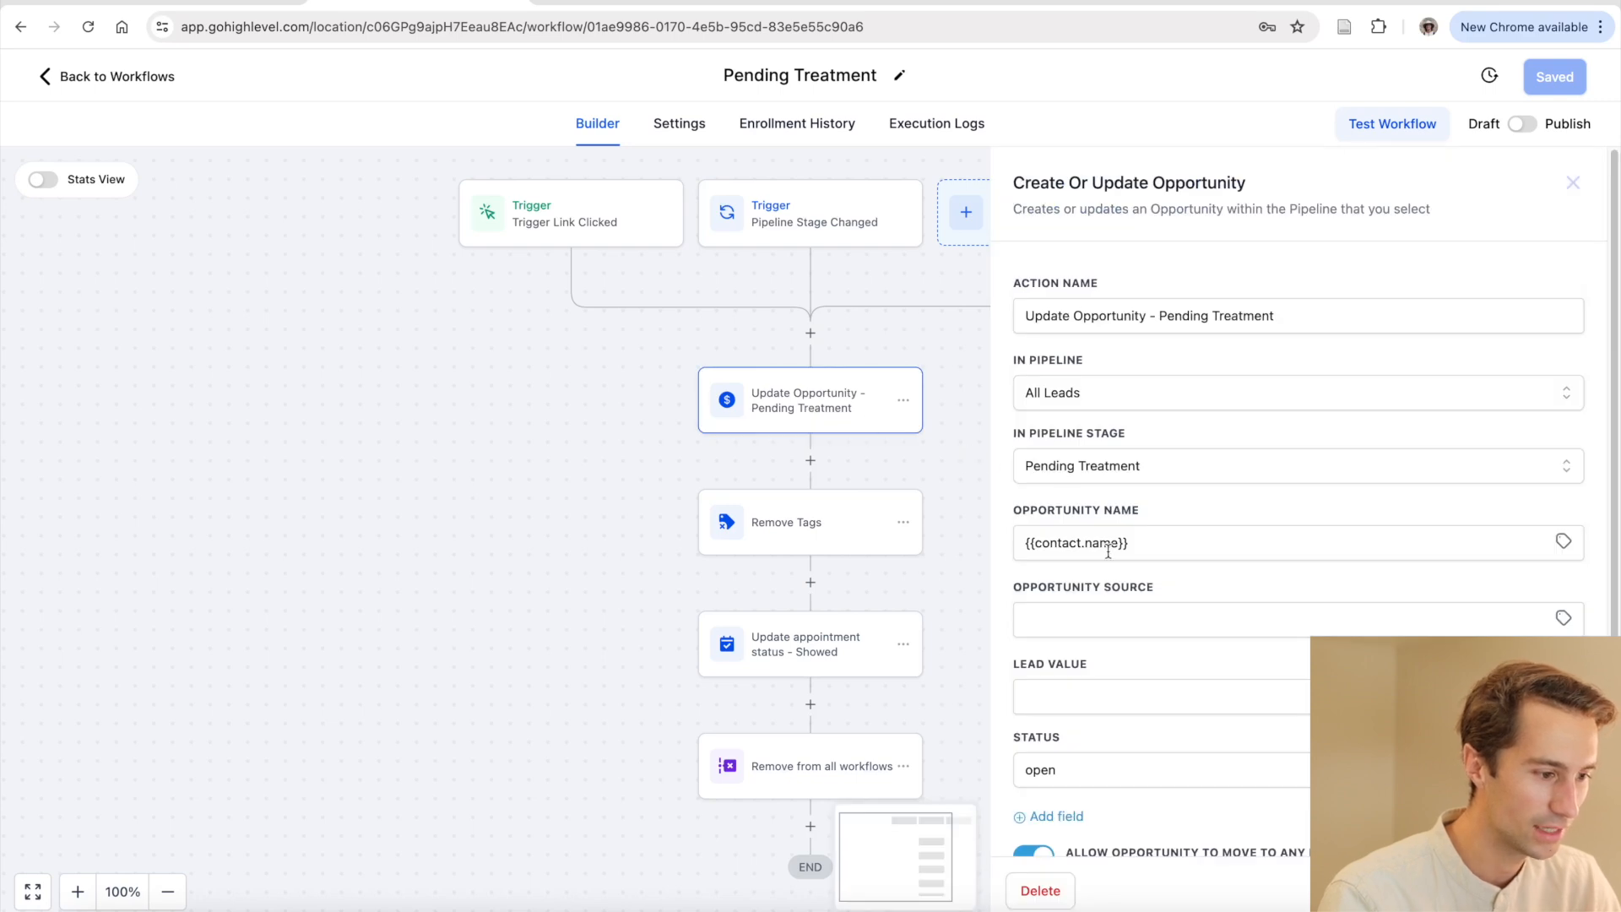
scroll(1109, 551, "down", 1)
left_click(632, 502)
left_click(782, 534)
left_click(664, 583)
left_click(821, 644)
left_click(656, 655)
left_click(794, 775)
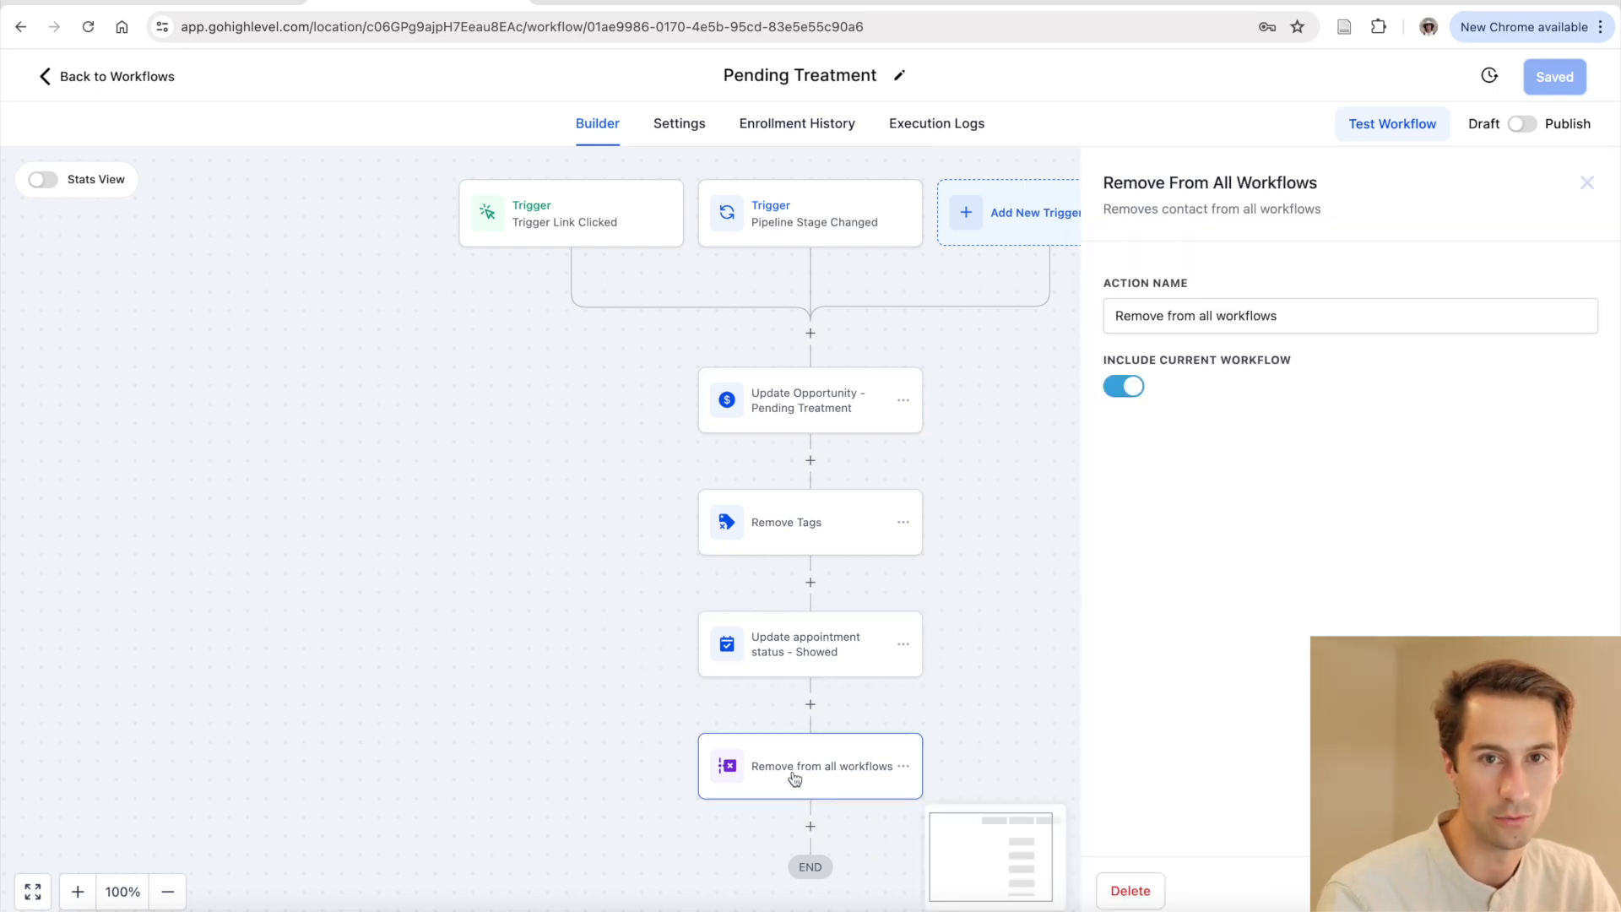
left_click(564, 690)
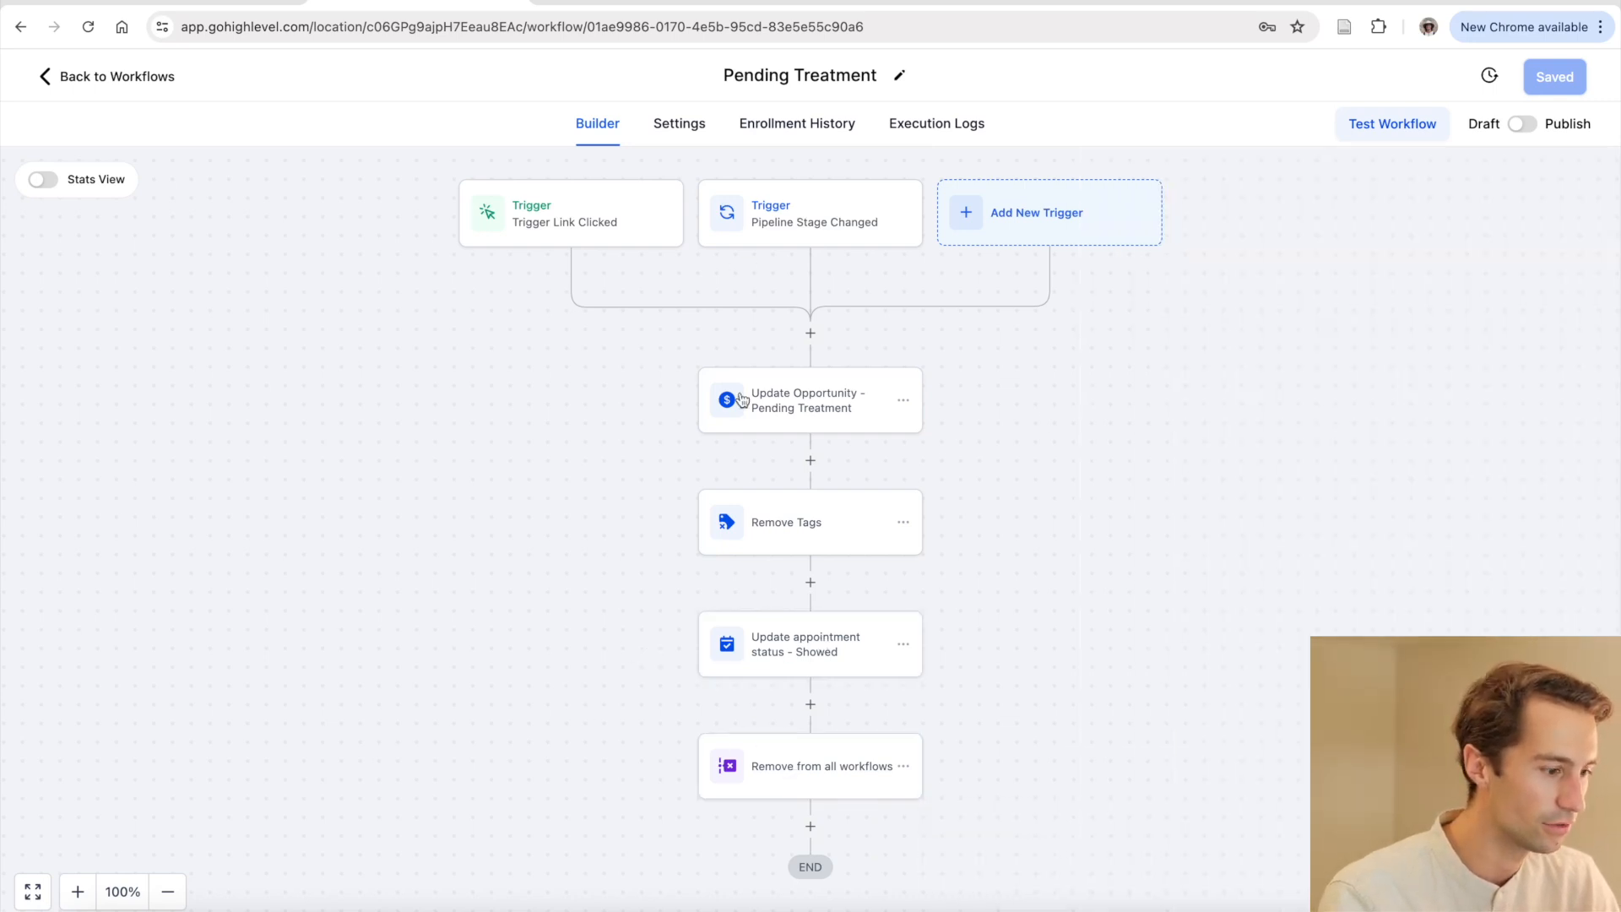